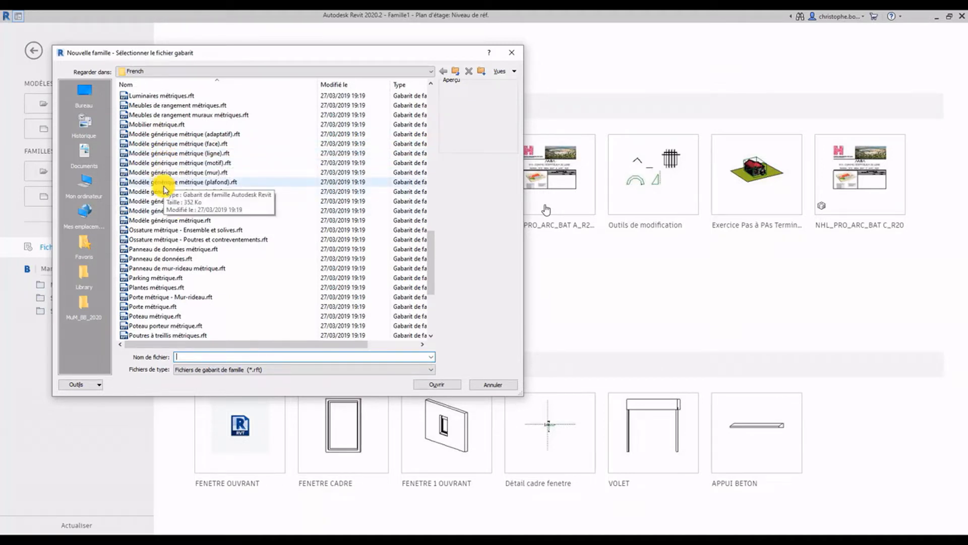
Close the family template selection without opening a template and return to the open family Famille1.
{"action": "left_click", "coordinate": [172, 221]}
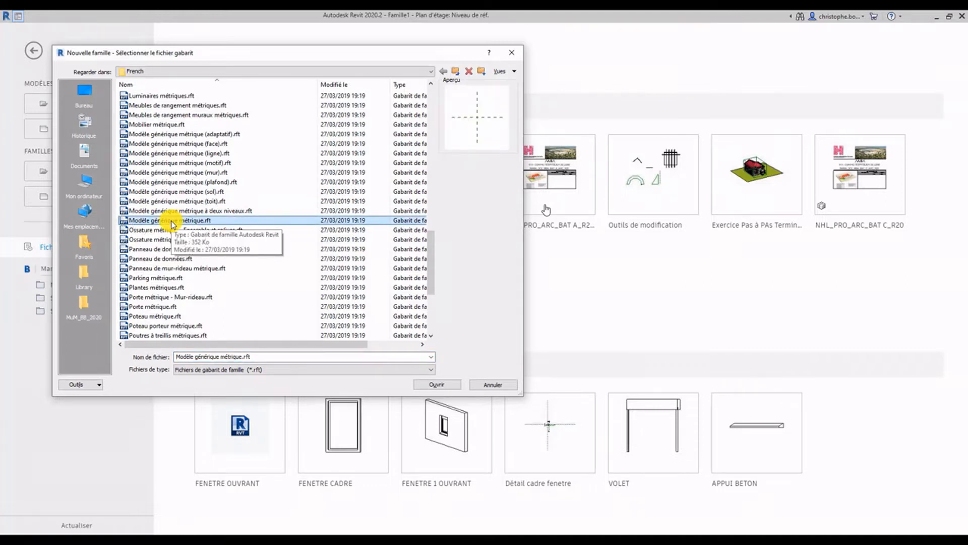
{"action": "left_click", "coordinate": [514, 53]}
{"action": "left_click", "coordinate": [33, 50]}
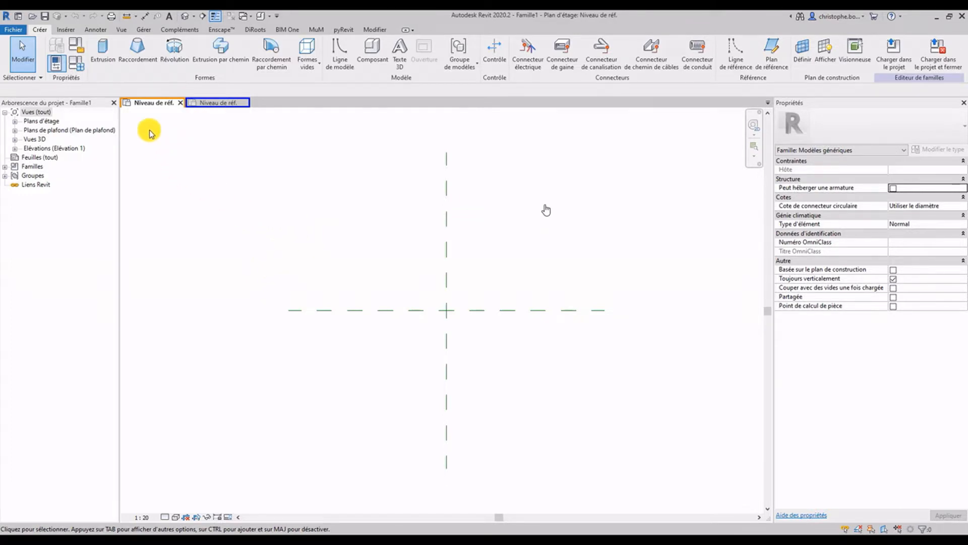
Set the family's category to Fenêtres in the family category and parameters settings.
{"action": "left_click", "coordinate": [79, 48]}
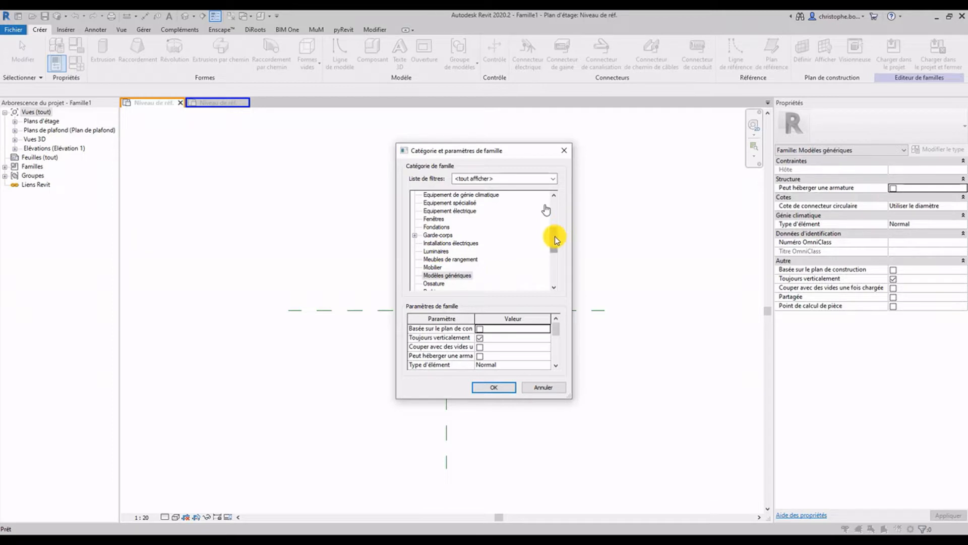
{"action": "mouse_move", "coordinate": [556, 238]}
{"action": "left_mouse_down"}
{"action": "mouse_move", "coordinate": [556, 199]}
{"action": "mouse_move", "coordinate": [555, 279]}
{"action": "mouse_move", "coordinate": [551, 249]}
{"action": "left_mouse_up"}
{"action": "scroll", "coordinate": [471, 255], "scroll_direction": "up", "scroll_amount": 1}
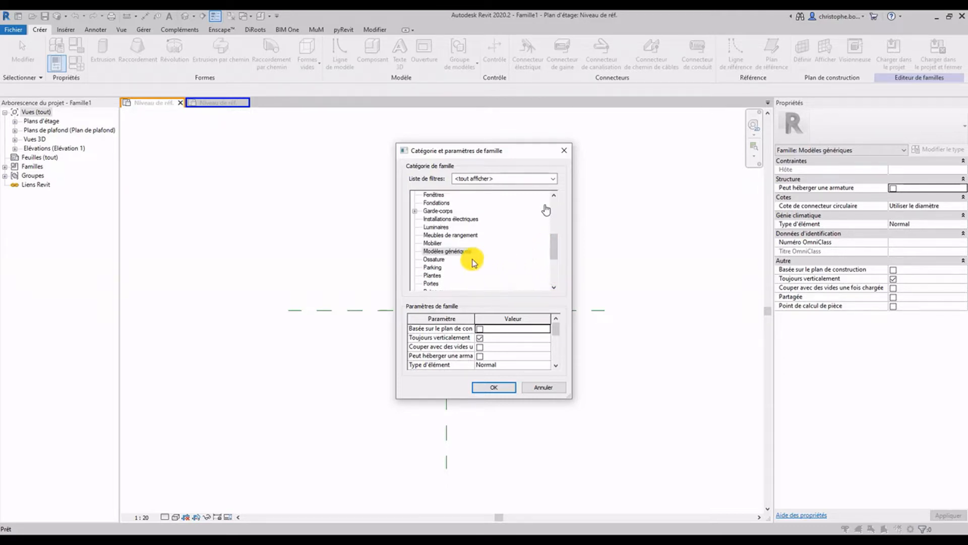
{"action": "scroll", "coordinate": [433, 201], "scroll_direction": "up", "scroll_amount": 1}
{"action": "left_click", "coordinate": [435, 202]}
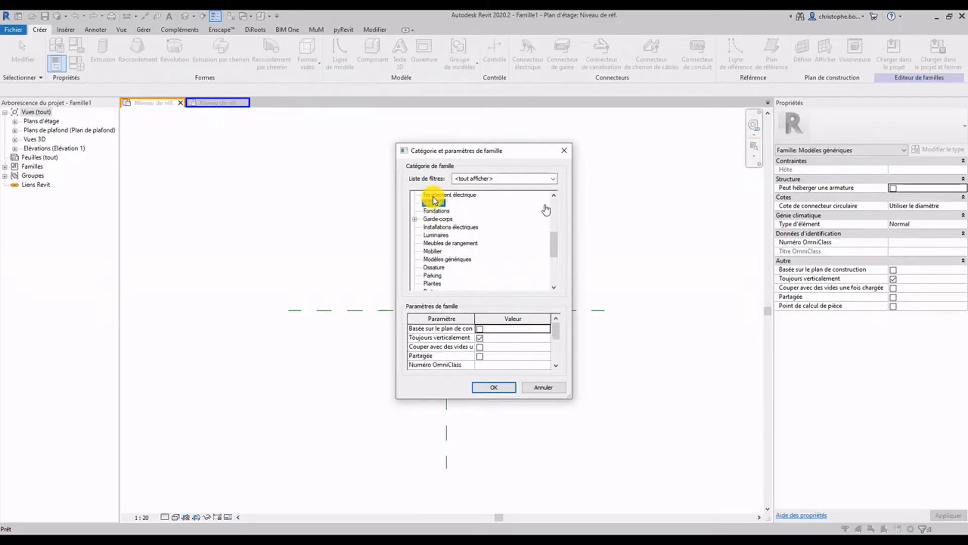
{"action": "left_click", "coordinate": [434, 205]}
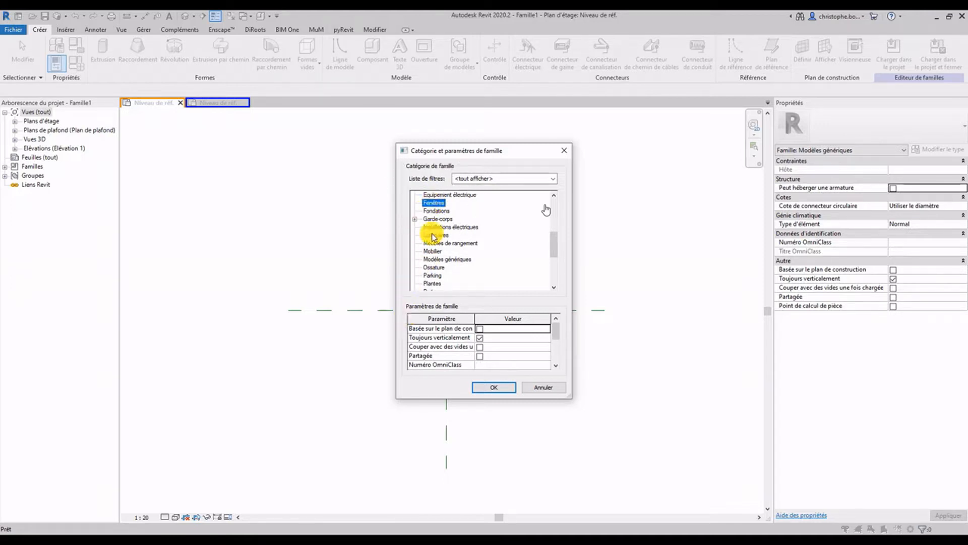
{"action": "left_click", "coordinate": [430, 204]}
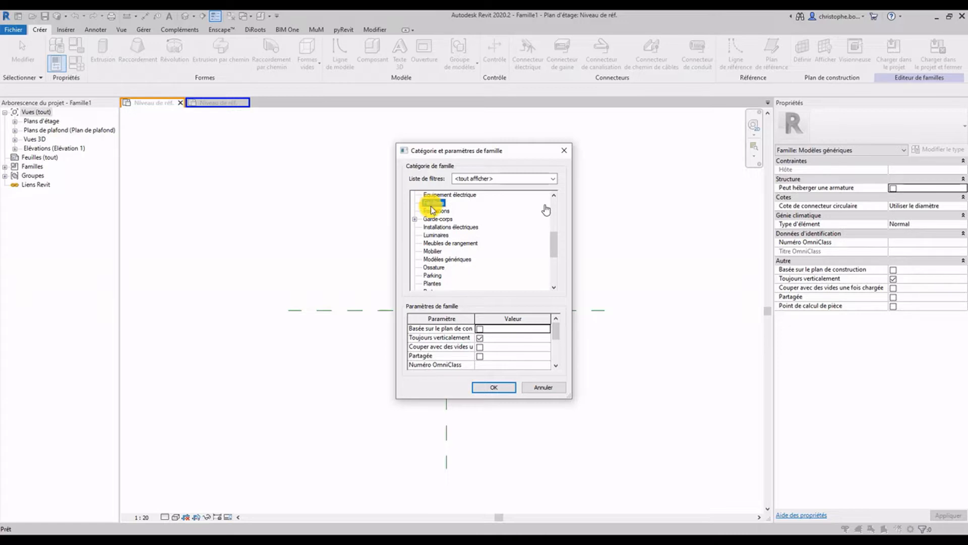
{"action": "left_click_drag", "start_coordinate": [477, 321], "coordinate": [495, 319]}
{"action": "left_click", "coordinate": [464, 335]}
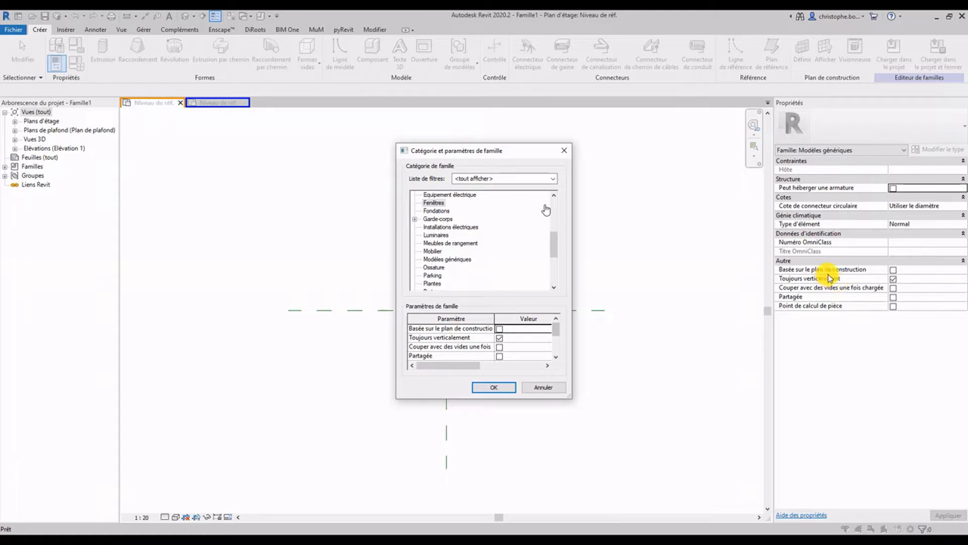
{"action": "left_click", "coordinate": [895, 285]}
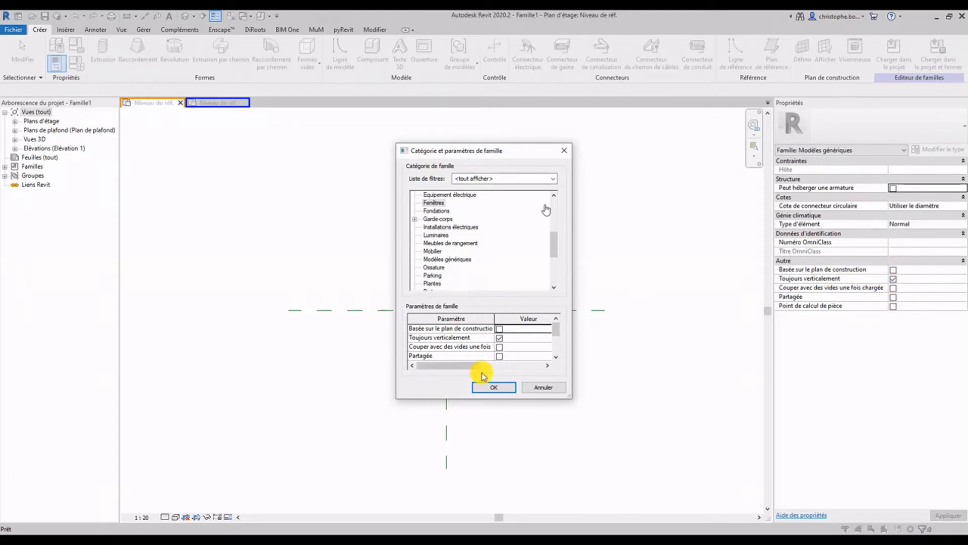
{"action": "left_click", "coordinate": [492, 387]}
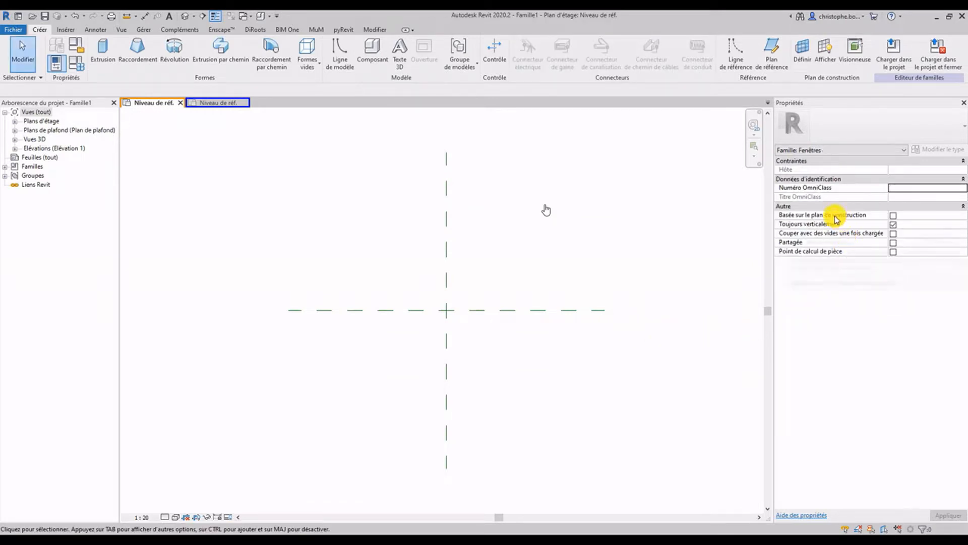
Examine the identity data and subcategory of the vertical centre reference plane.
{"action": "mouse_move", "coordinate": [831, 217]}
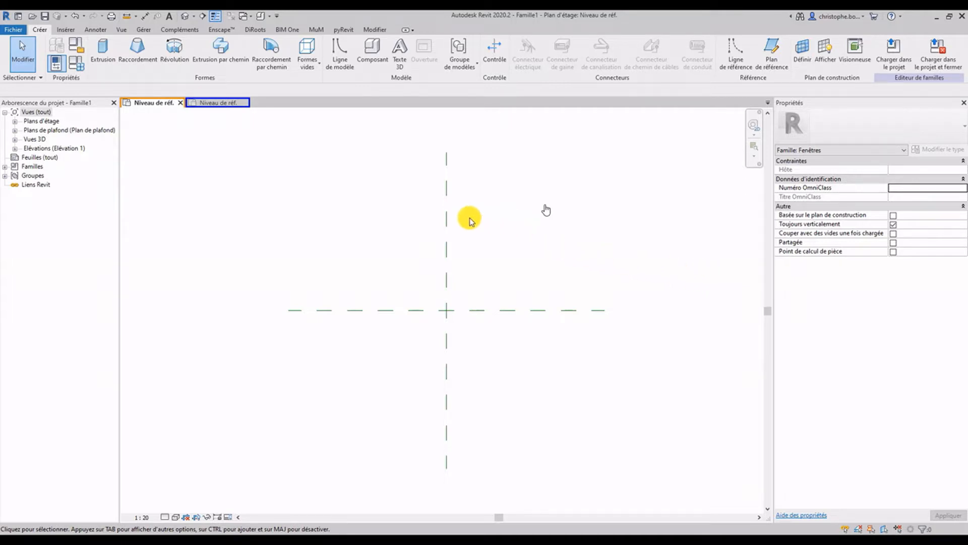
{"action": "left_click", "coordinate": [447, 254]}
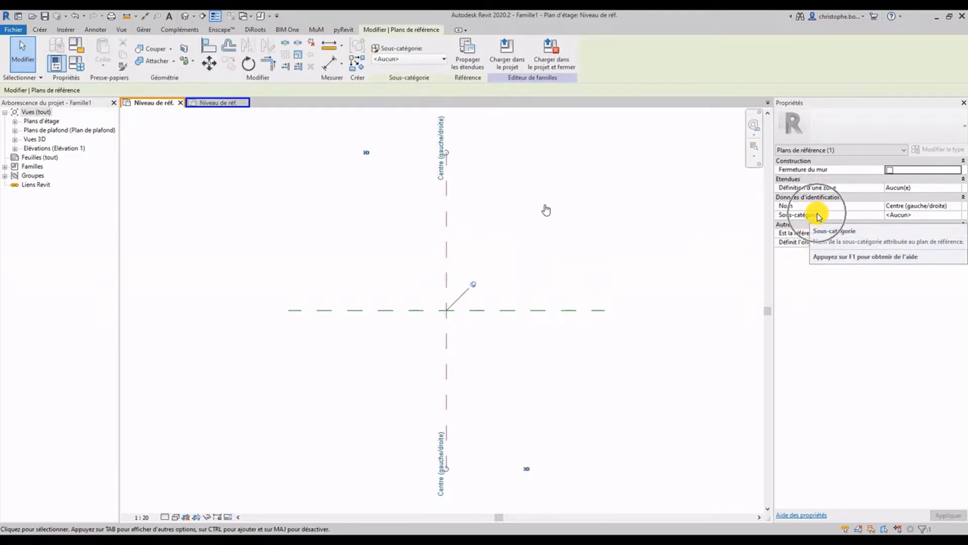
{"action": "left_click", "coordinate": [512, 259]}
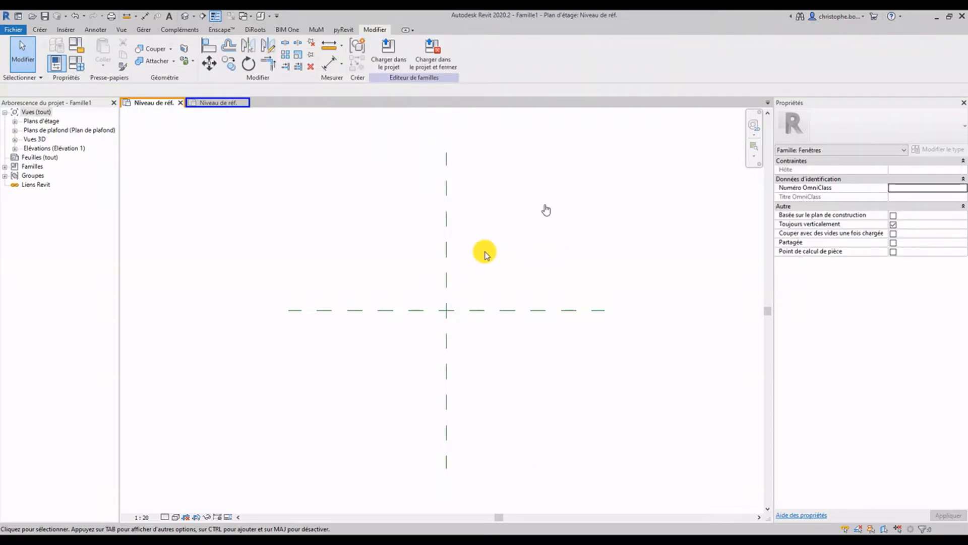
Create an annotation subcategory named AXE under Plans de référence in the object styles.
{"action": "key", "text": "v"}
{"action": "key", "text": "v"}
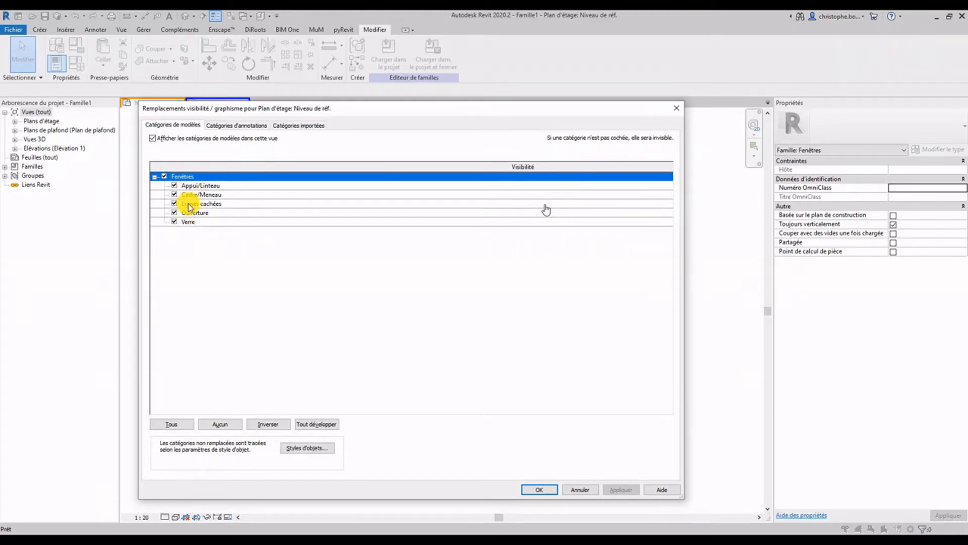
{"action": "left_click", "coordinate": [221, 126]}
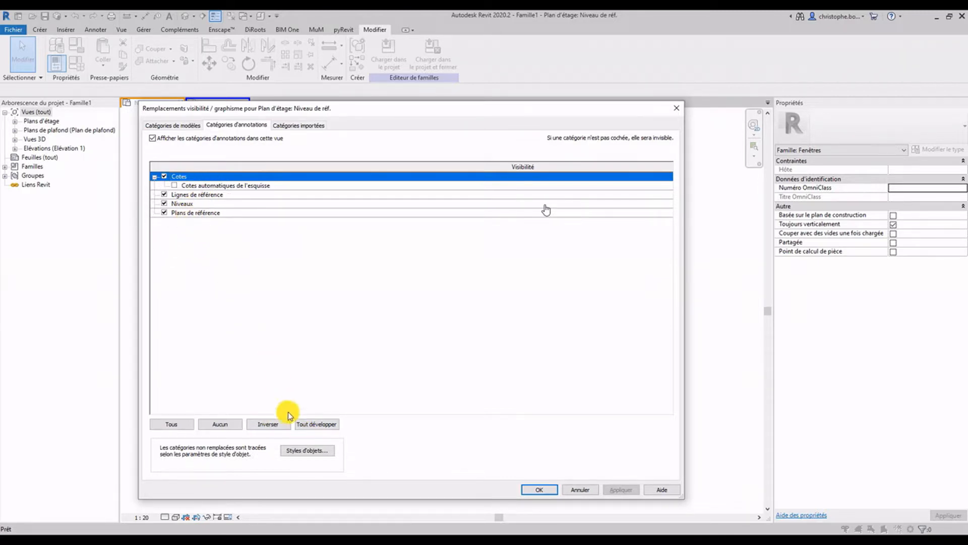
{"action": "left_click", "coordinate": [297, 453]}
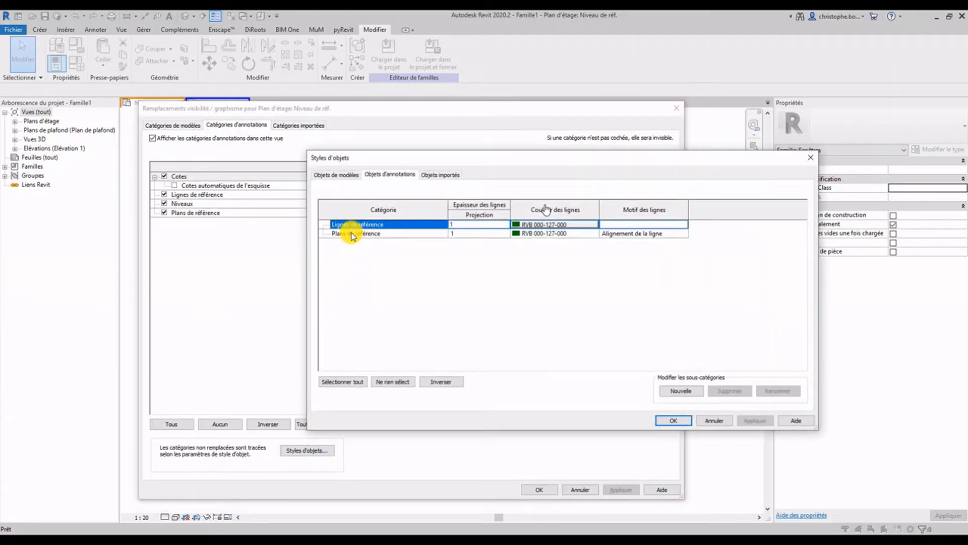
{"action": "left_click", "coordinate": [353, 234]}
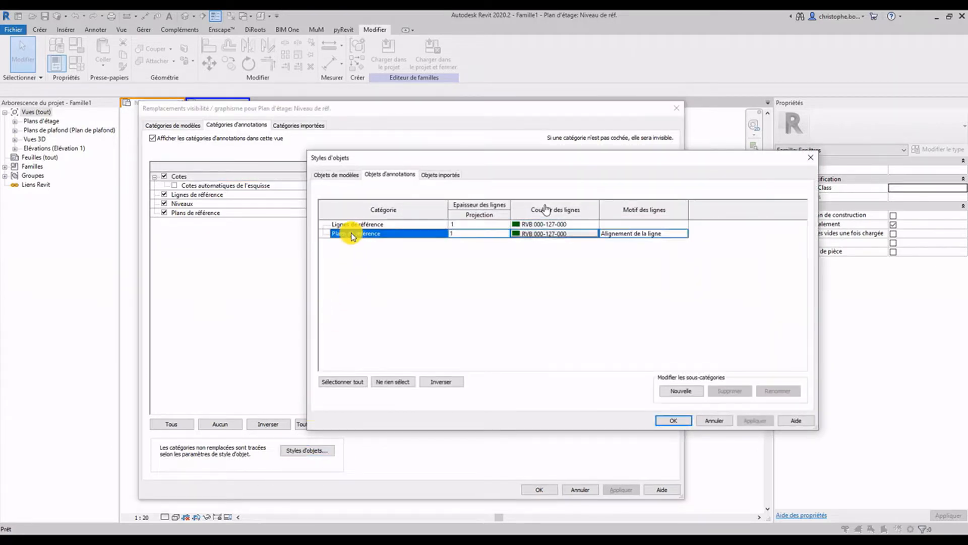
{"action": "left_click", "coordinate": [680, 391]}
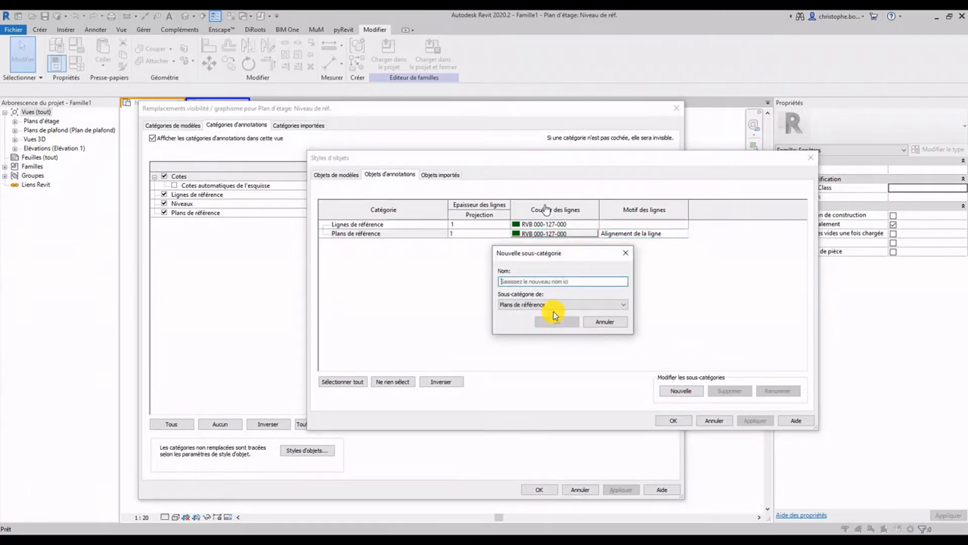
{"action": "type", "text": "AXE"}
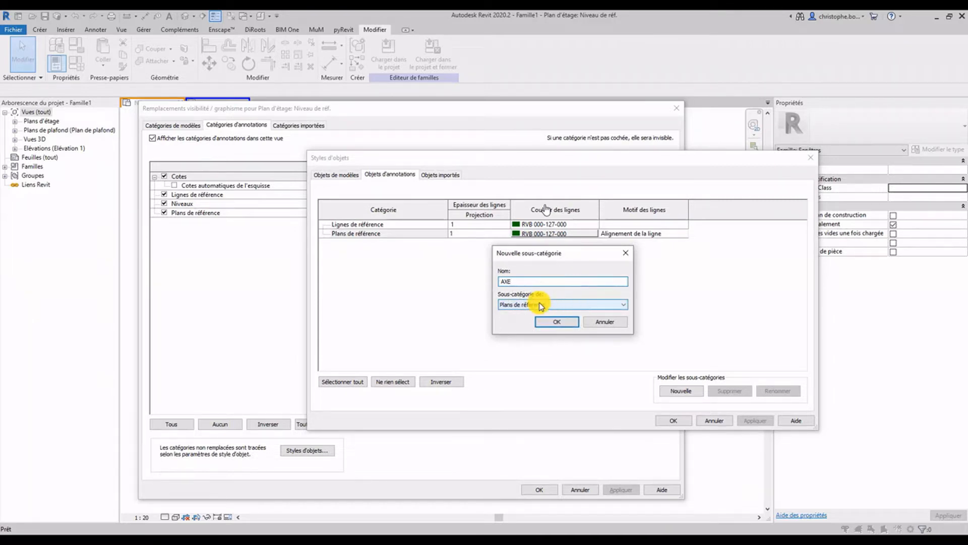
{"action": "left_click", "coordinate": [542, 305]}
{"action": "left_click", "coordinate": [542, 306]}
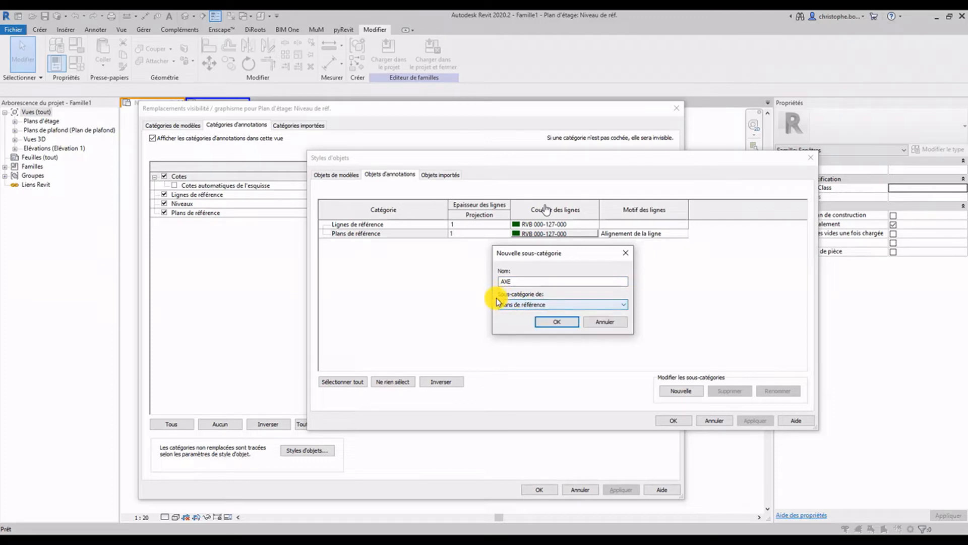
{"action": "left_click", "coordinate": [551, 322]}
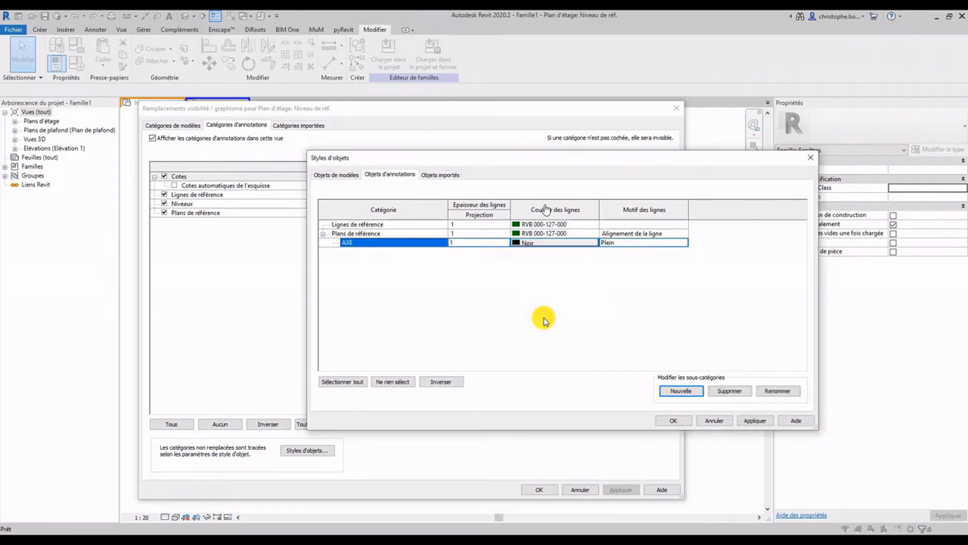
Give the AXE subcategory red lines with the Centre line pattern and apply the object styles and visibility settings.
{"action": "left_click", "coordinate": [478, 246]}
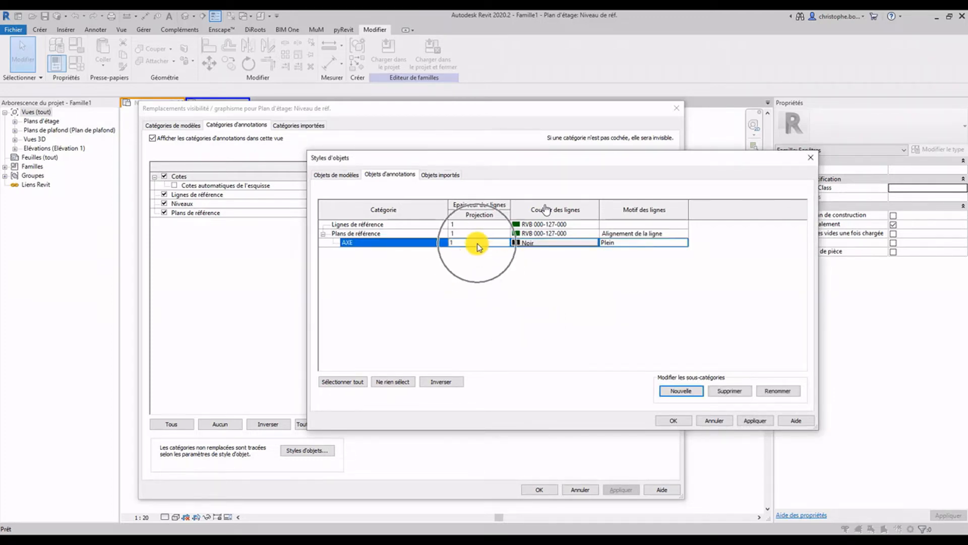
{"action": "left_click", "coordinate": [523, 244]}
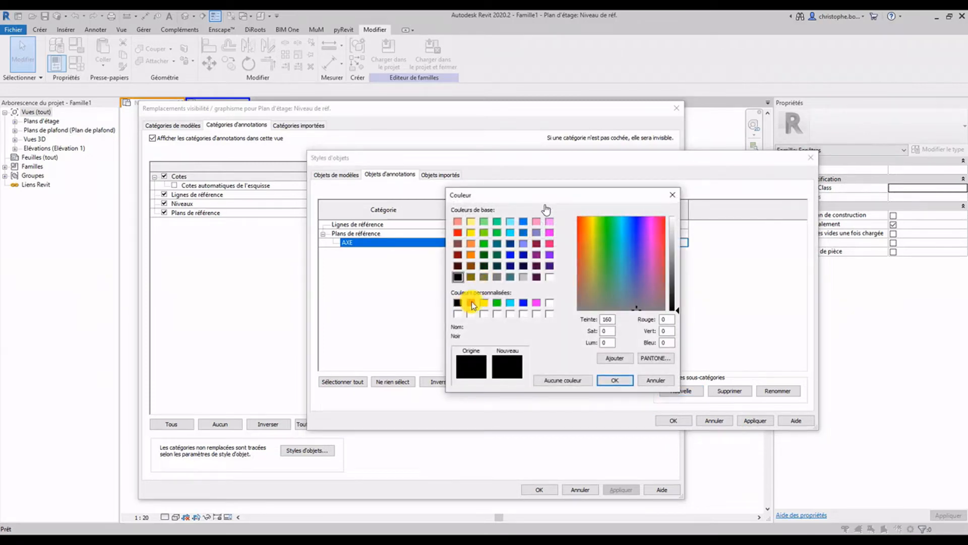
{"action": "left_click", "coordinate": [470, 303]}
{"action": "left_click", "coordinate": [618, 382]}
{"action": "left_click", "coordinate": [628, 243]}
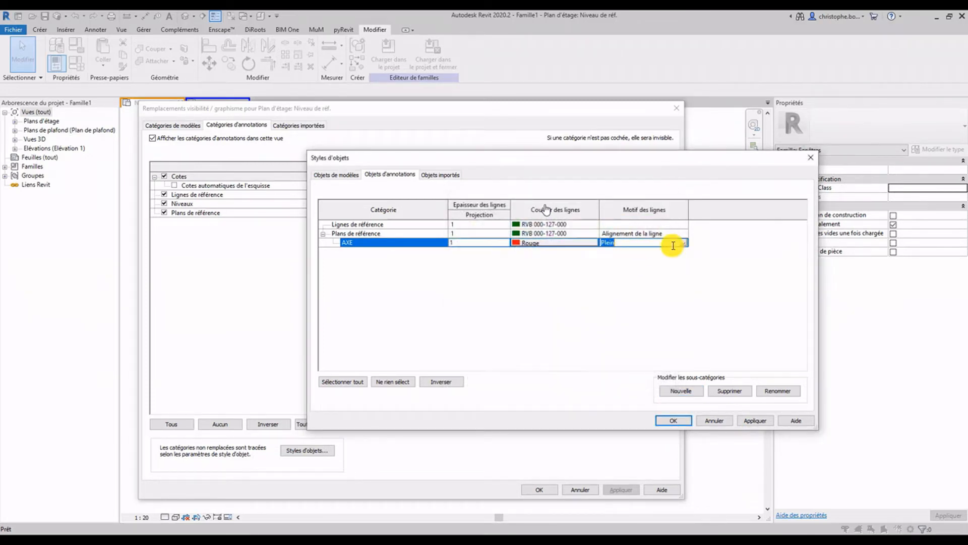
{"action": "left_click", "coordinate": [686, 244]}
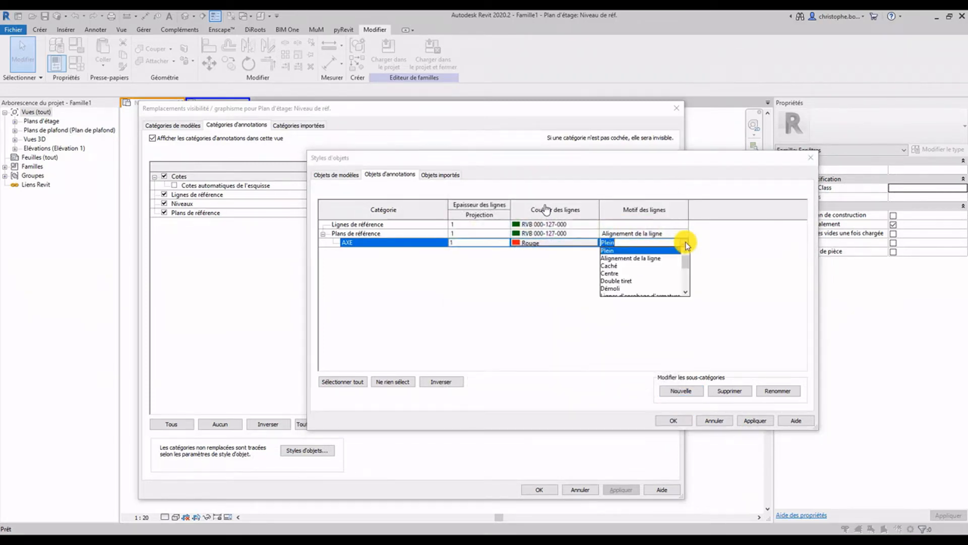
{"action": "left_click", "coordinate": [616, 274]}
{"action": "left_click", "coordinate": [673, 420]}
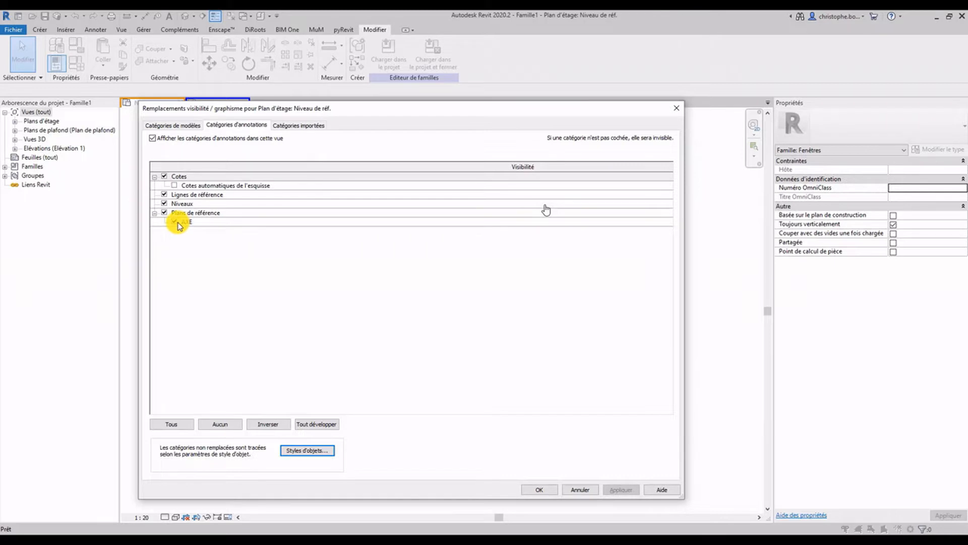
{"action": "left_click", "coordinate": [539, 490]}
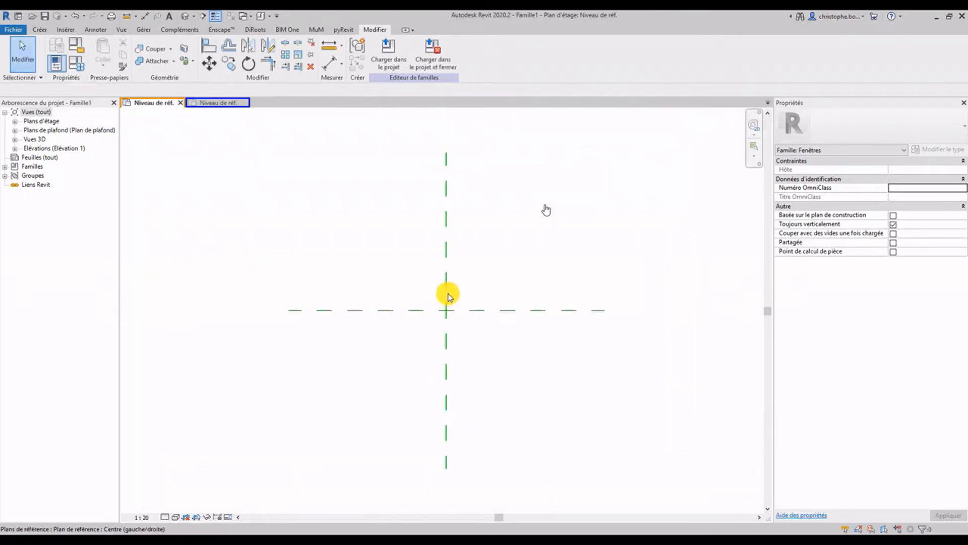
Assign the AXE subcategory to both centre reference planes.
{"action": "left_click_drag", "start_coordinate": [448, 294], "coordinate": [423, 304]}
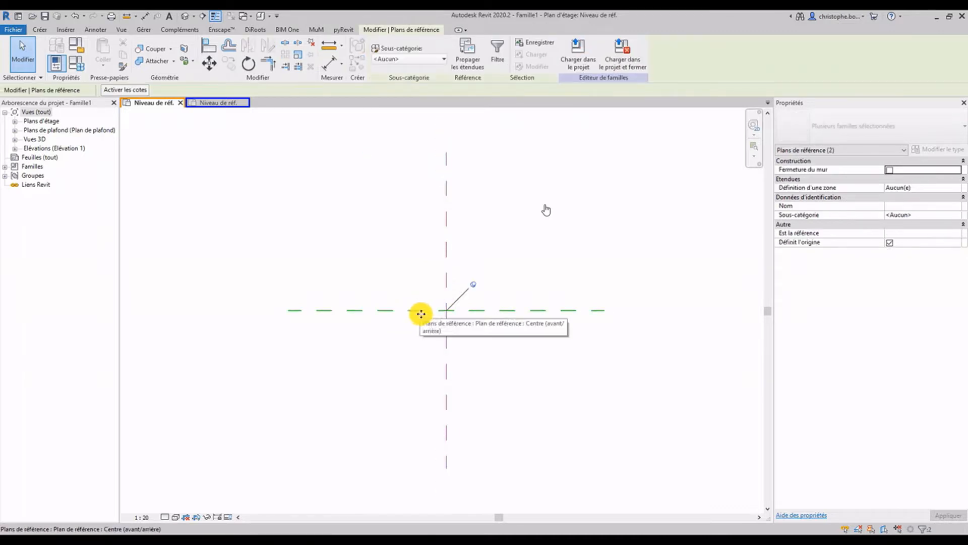
{"action": "left_click", "coordinate": [953, 215]}
{"action": "left_click", "coordinate": [956, 215]}
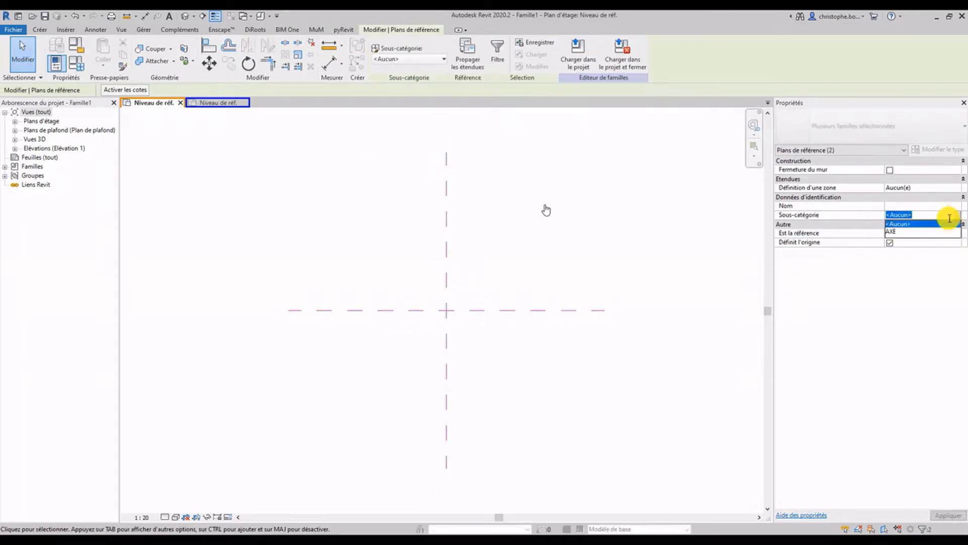
{"action": "left_click", "coordinate": [955, 230]}
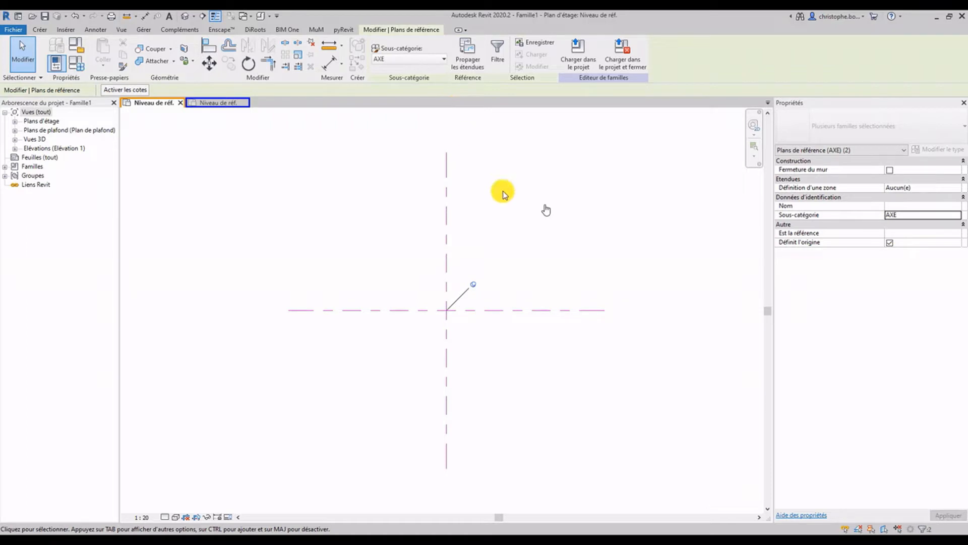
{"action": "left_click", "coordinate": [507, 225]}
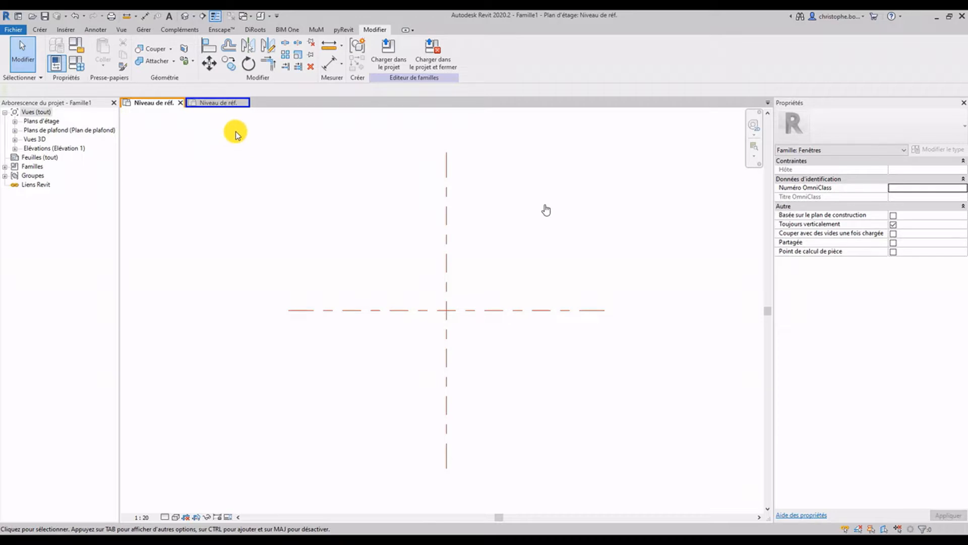
Switch to the FENETRE OUVRANT family and examine the subcategory options offered for the window frame.
{"action": "left_click", "coordinate": [201, 103]}
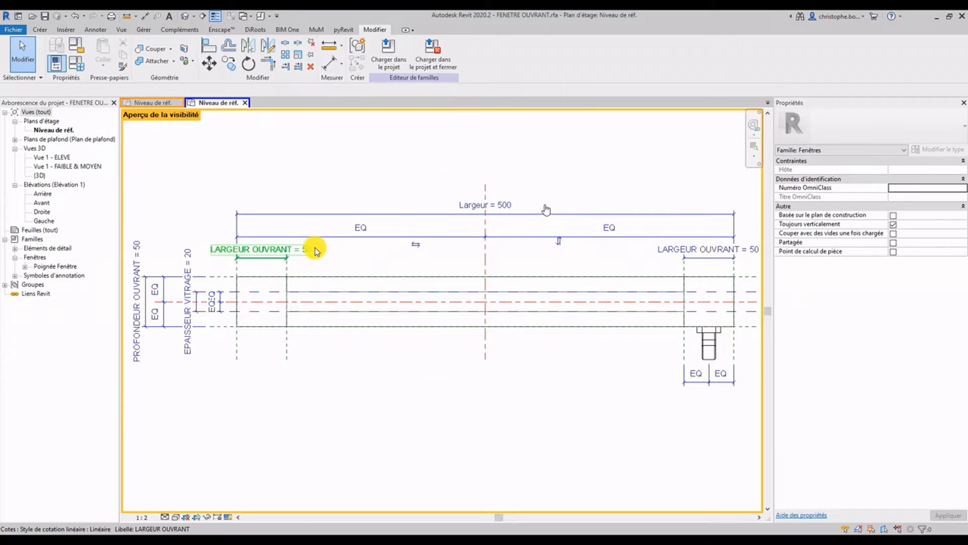
{"action": "left_click", "coordinate": [272, 279]}
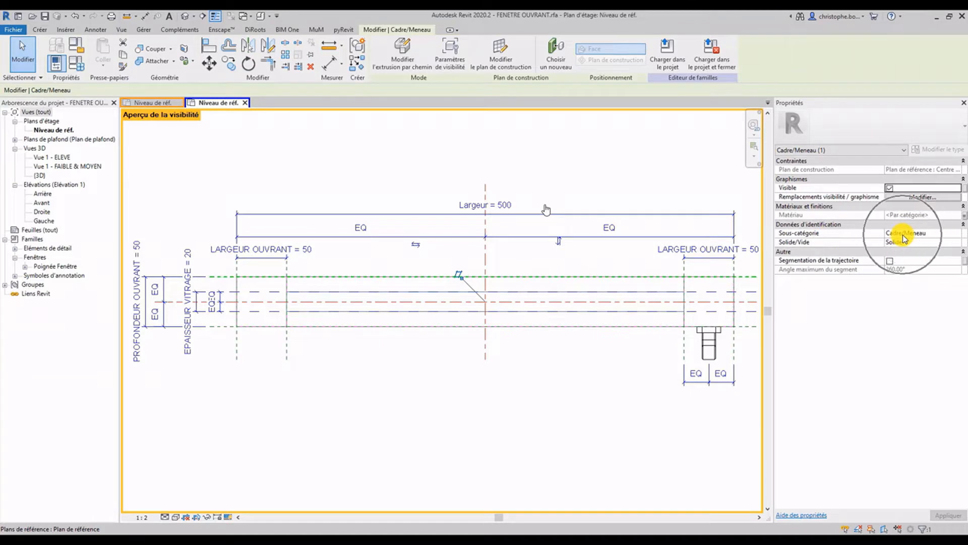
{"action": "left_click", "coordinate": [958, 234]}
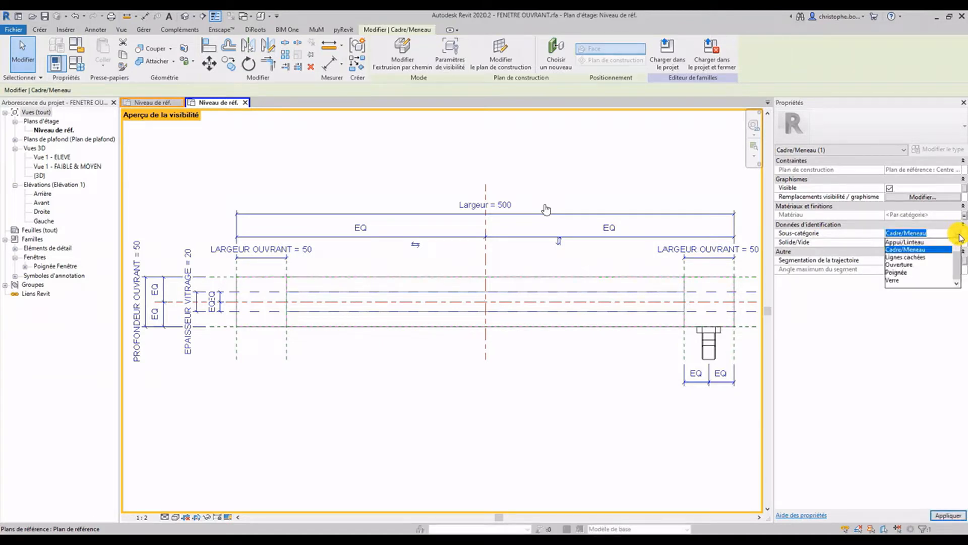
{"action": "left_click_drag", "start_coordinate": [958, 252], "coordinate": [958, 274]}
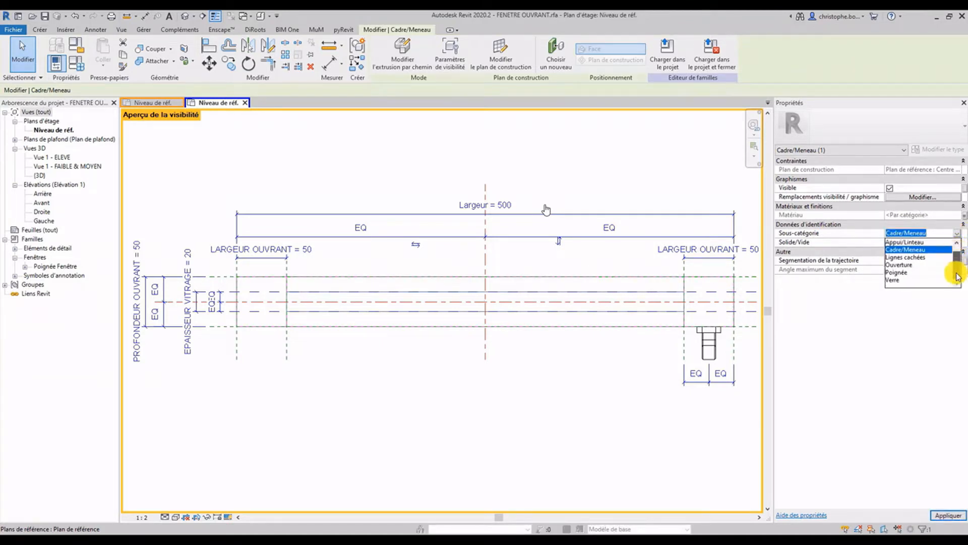
{"action": "left_click", "coordinate": [907, 232]}
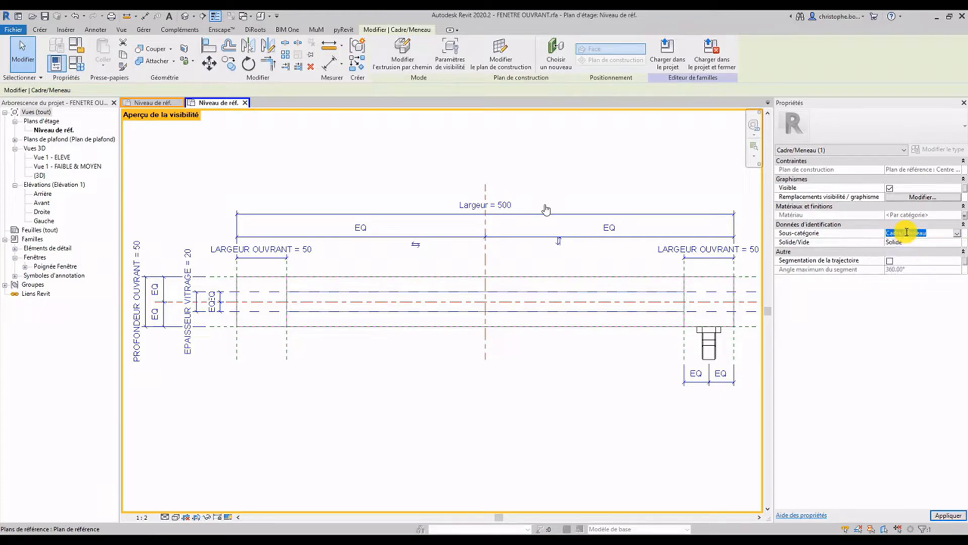
Review the model subcategories of Fenêtres in the floor plan's visibility and graphics overrides.
{"action": "type", "text": "W"}
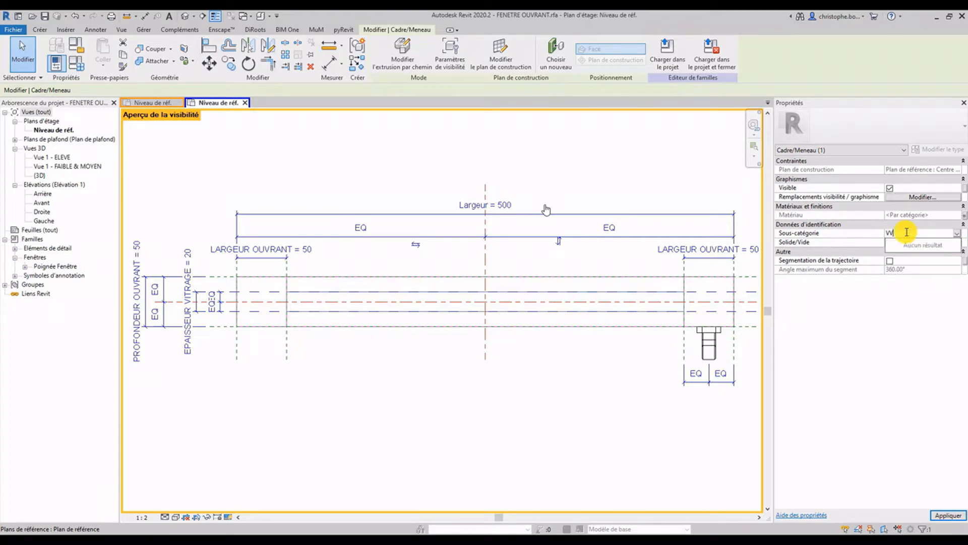
{"action": "left_click", "coordinate": [426, 388]}
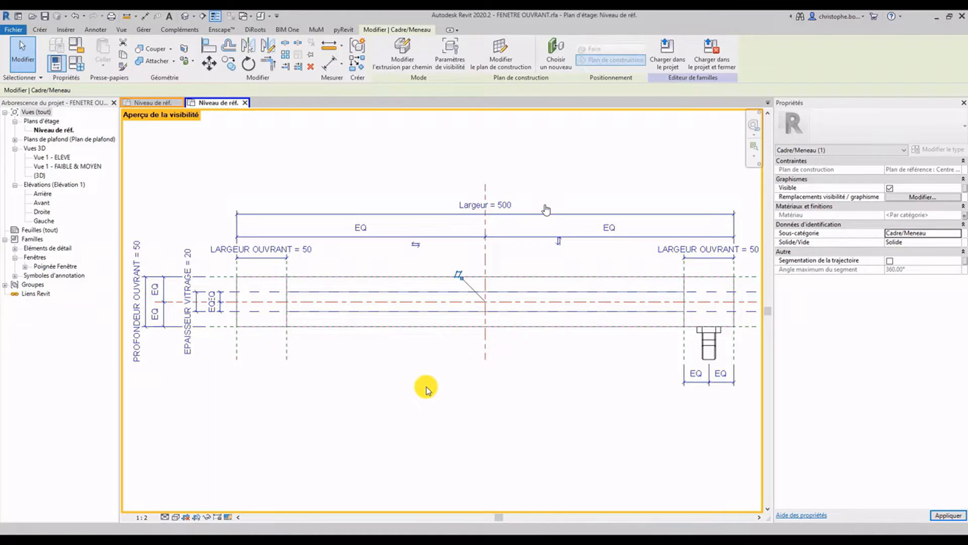
{"action": "key", "text": "v"}
{"action": "key", "text": "v"}
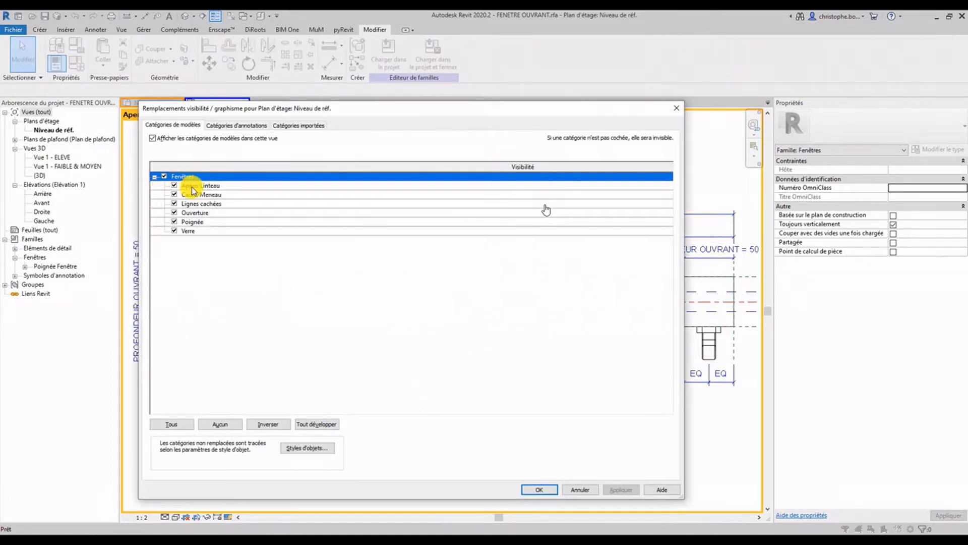
{"action": "left_click", "coordinate": [675, 109]}
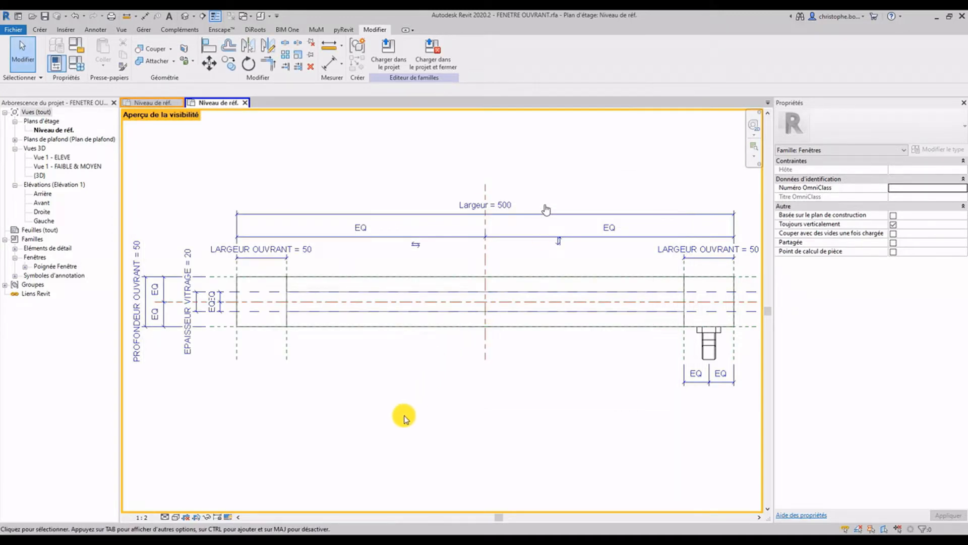
Examine which family parameter the window frame's material is associated with, leaving the association as it is.
{"action": "left_click", "coordinate": [289, 286]}
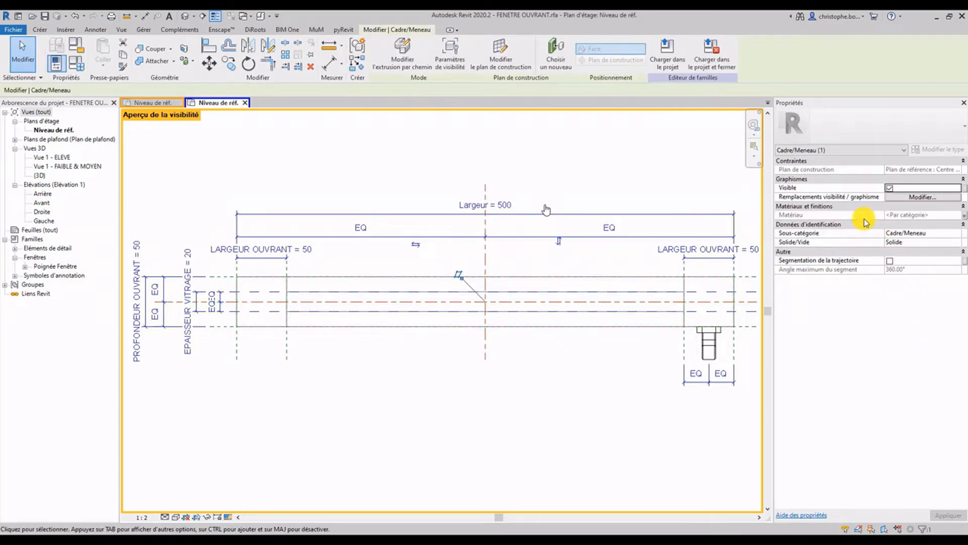
{"action": "left_click", "coordinate": [904, 215]}
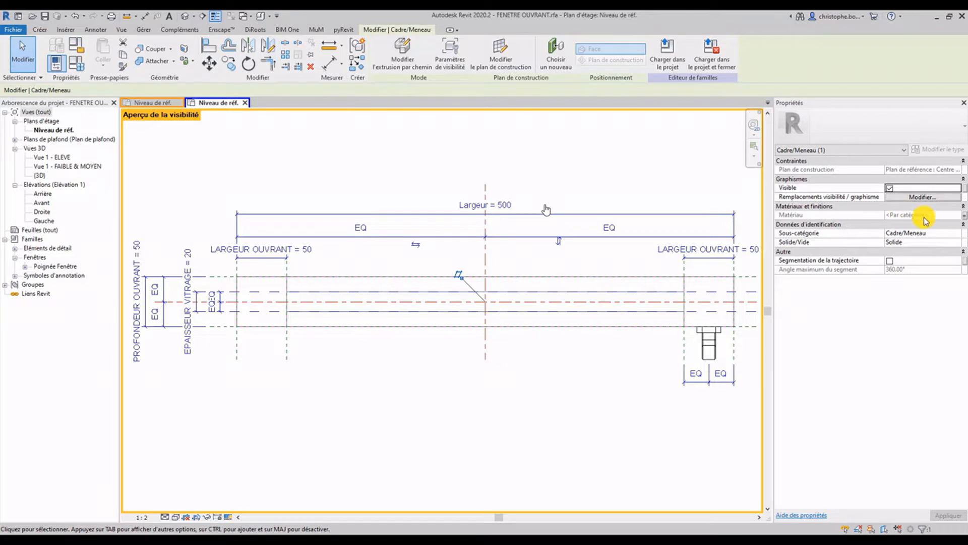
{"action": "left_click", "coordinate": [964, 215]}
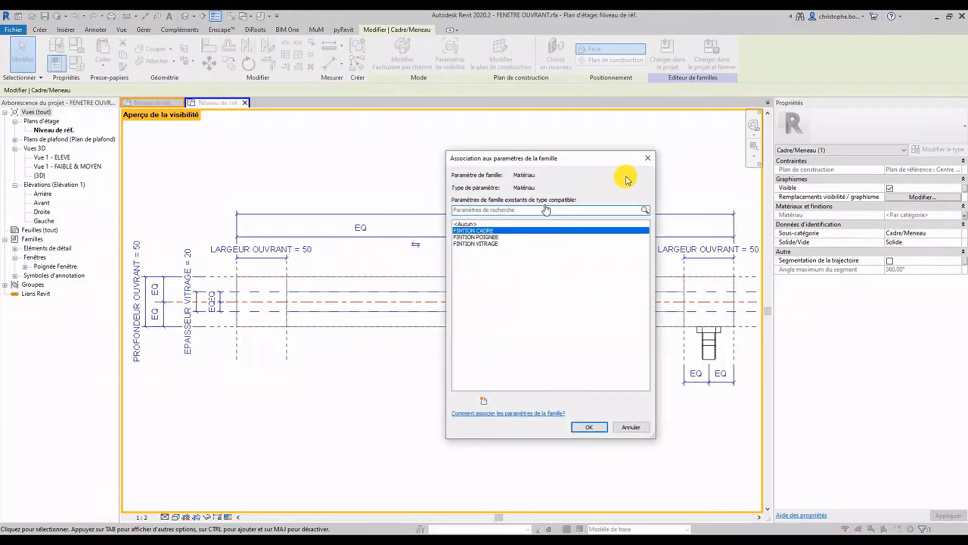
{"action": "left_click", "coordinate": [645, 164]}
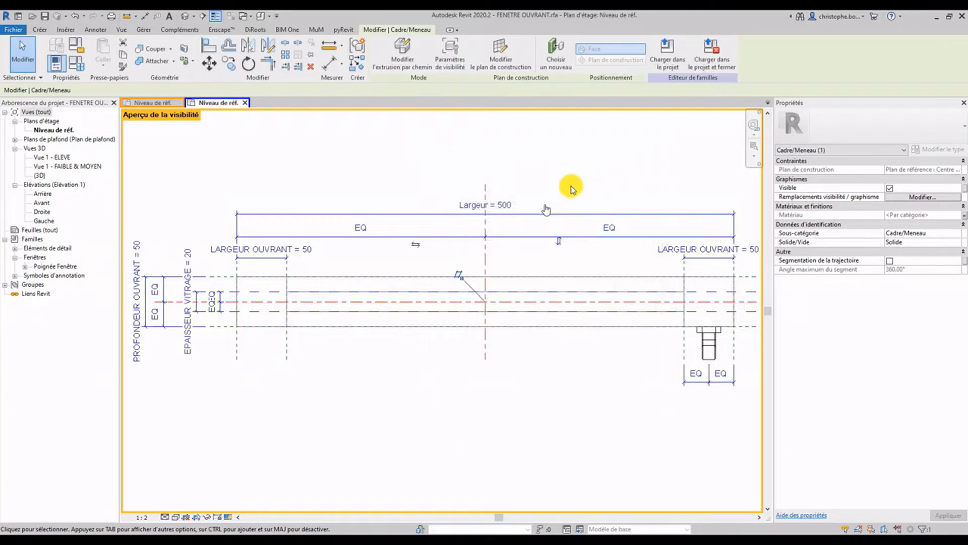
{"action": "left_click", "coordinate": [568, 189]}
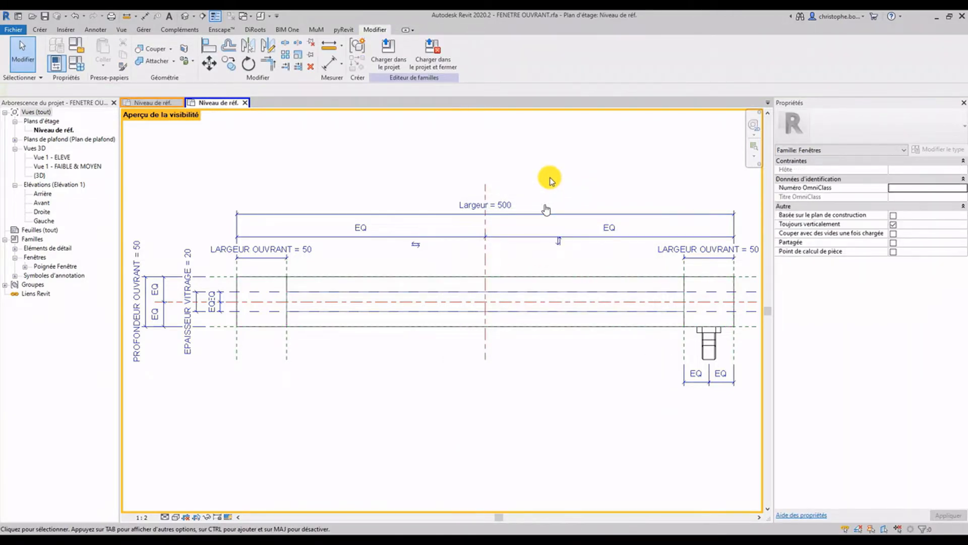
Browse the materials stored in the FENETRE OUVRANT family.
{"action": "left_click", "coordinate": [144, 29]}
{"action": "left_click", "coordinate": [61, 54]}
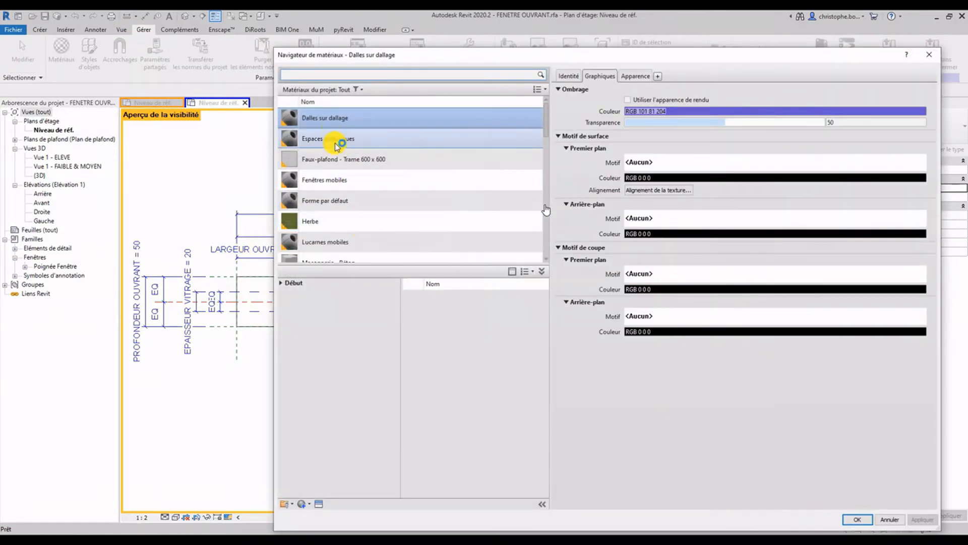
{"action": "scroll", "coordinate": [321, 267], "scroll_direction": "down", "scroll_amount": 1}
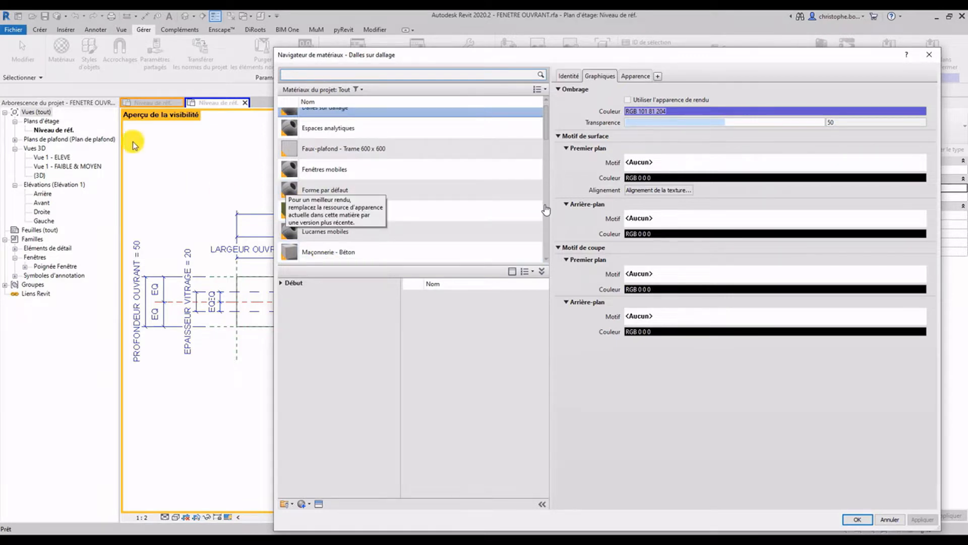
{"action": "left_click", "coordinate": [929, 54]}
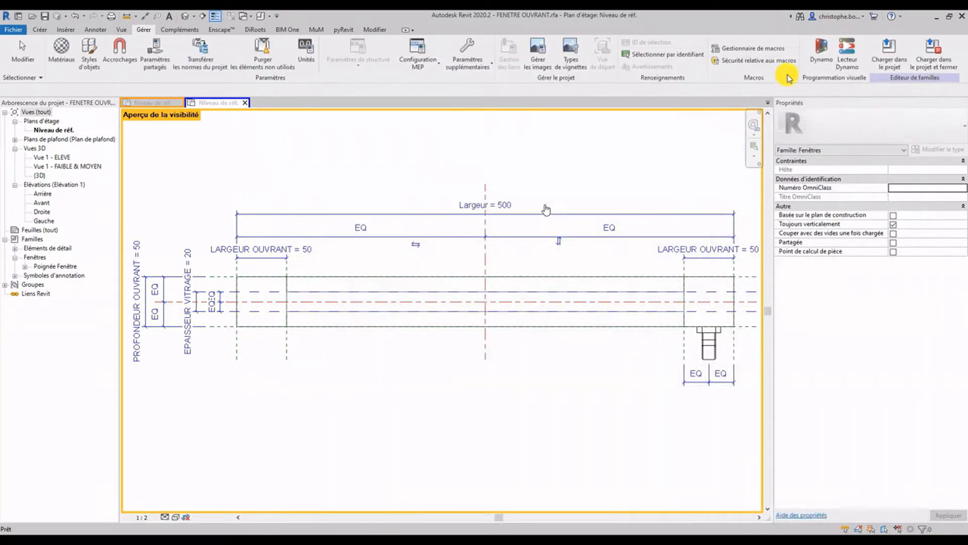
Review the material and finish parameters in the family types of the window sash.
{"action": "left_click", "coordinate": [42, 31]}
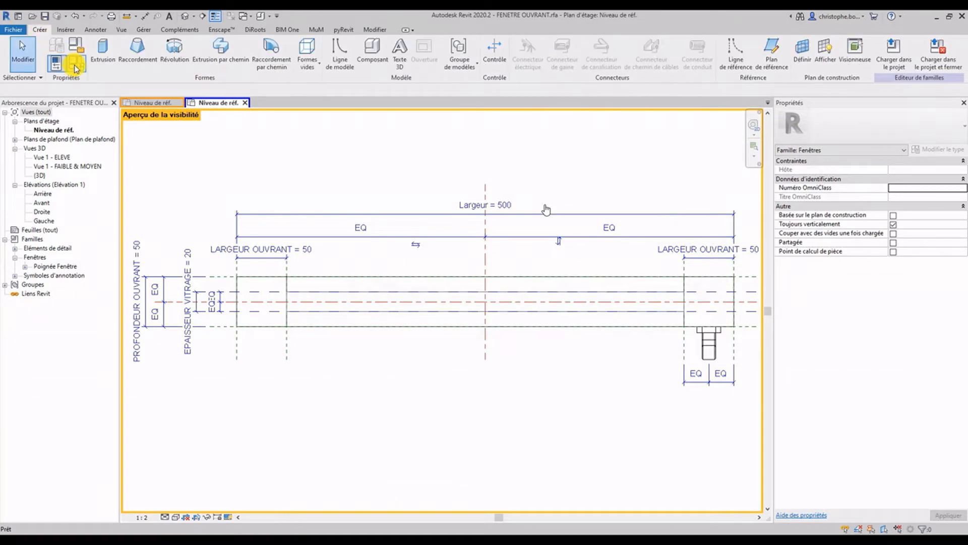
{"action": "left_click", "coordinate": [56, 63]}
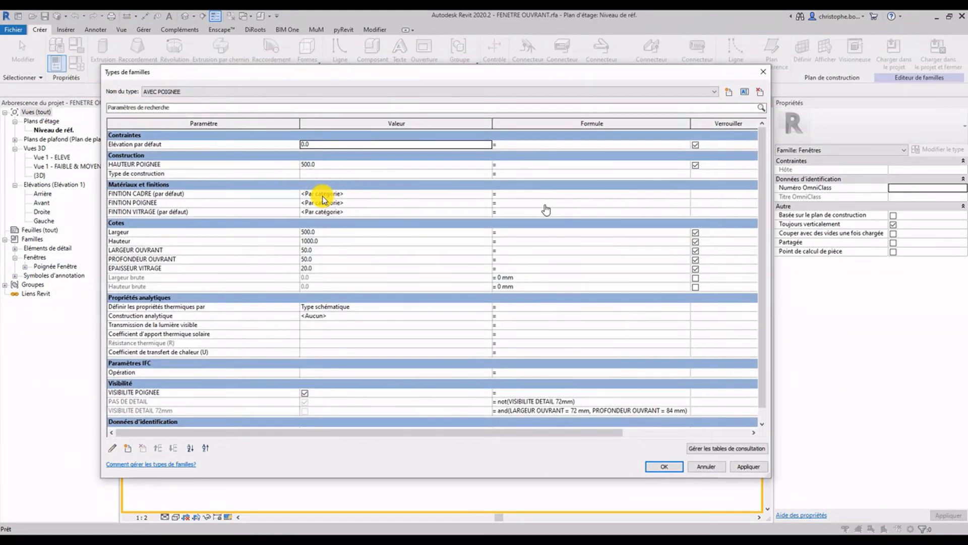
{"action": "left_click", "coordinate": [761, 75]}
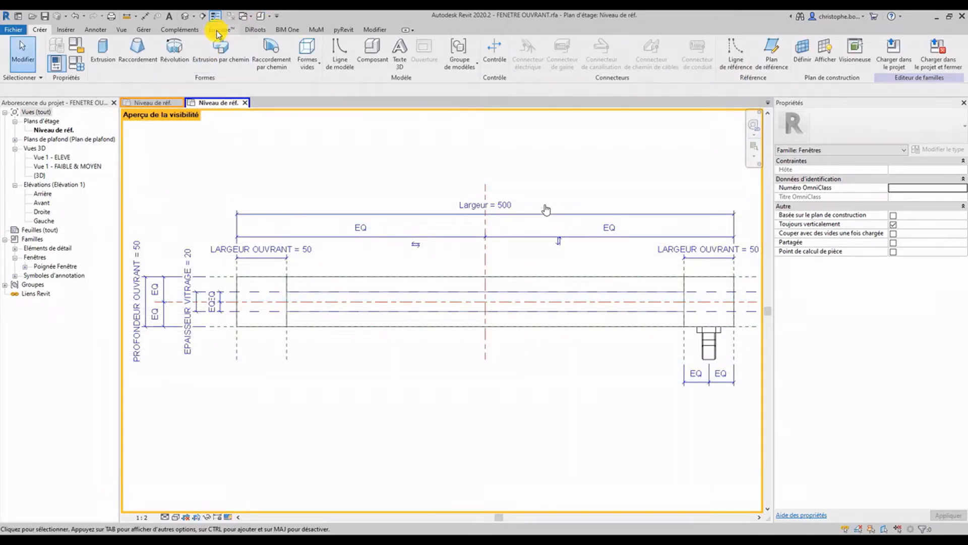
Examine which materials are listed as unused and purgeable, without purging them.
{"action": "left_click", "coordinate": [143, 30]}
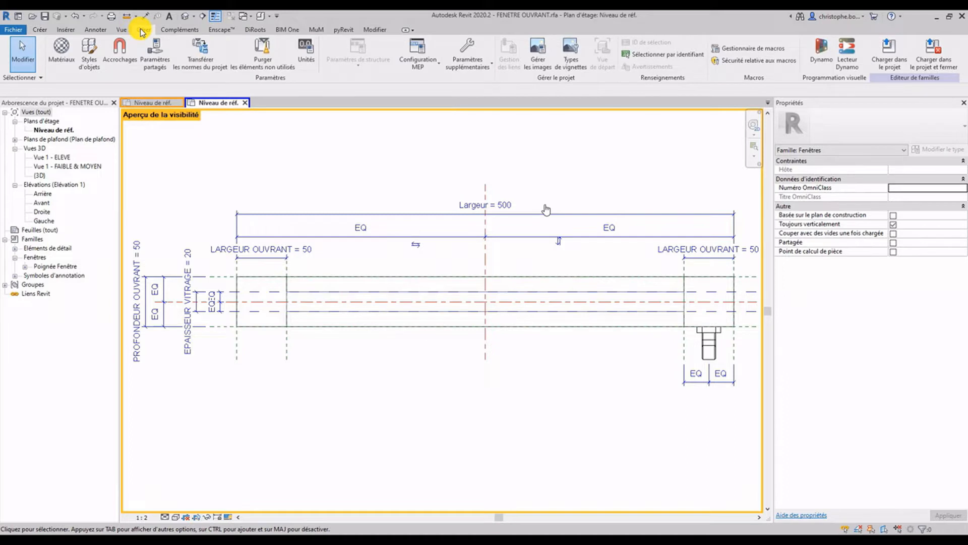
{"action": "left_click", "coordinate": [255, 58]}
{"action": "left_click", "coordinate": [390, 189]}
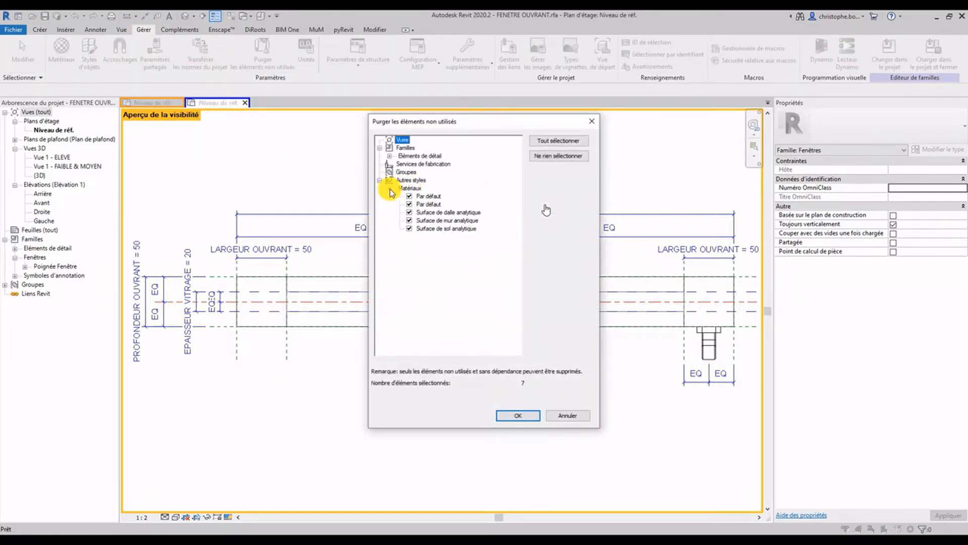
{"action": "left_click", "coordinate": [597, 125]}
Delete all materials from the FENETRE OUVRANT family and validate the deletion.
{"action": "left_click", "coordinate": [61, 51]}
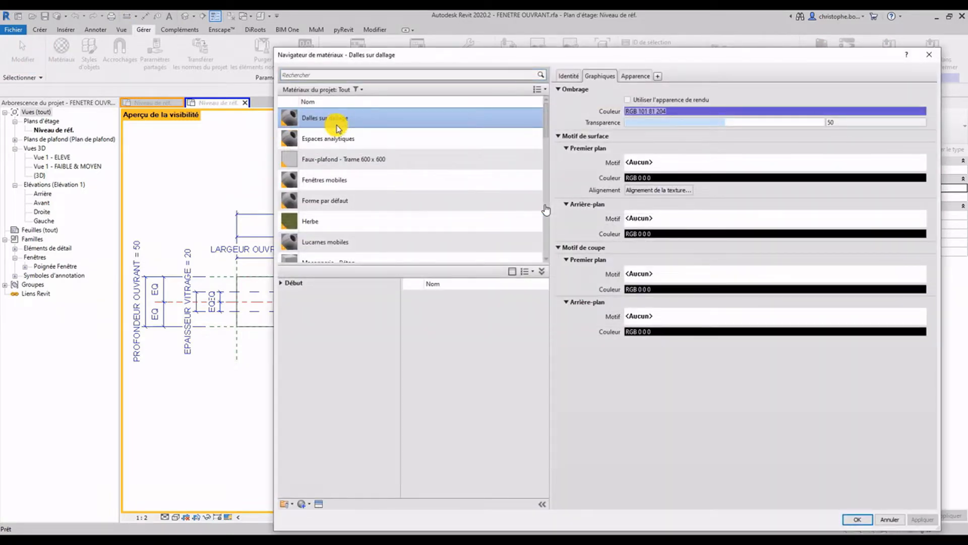
{"action": "scroll", "coordinate": [337, 128], "scroll_direction": "down", "scroll_amount": 4}
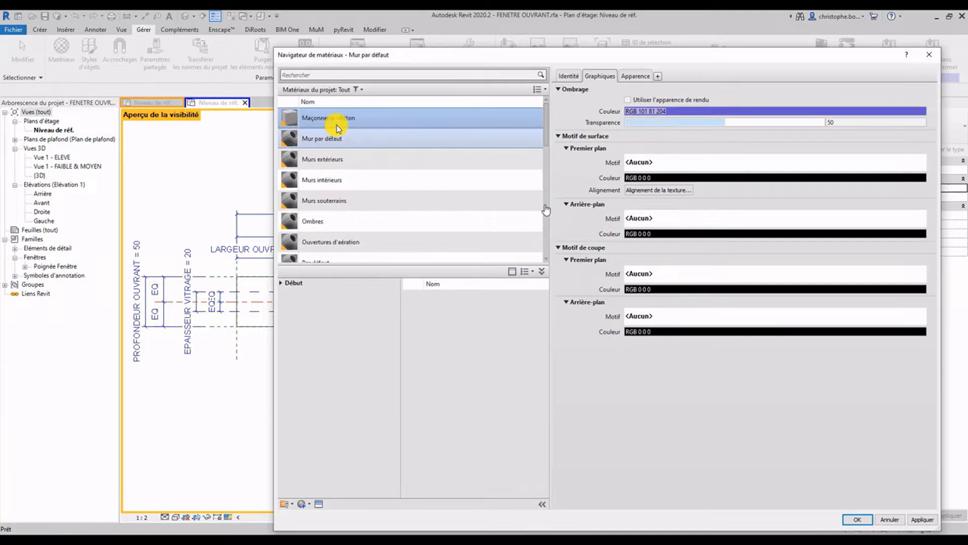
{"action": "scroll", "coordinate": [337, 127], "scroll_direction": "down", "scroll_amount": 5}
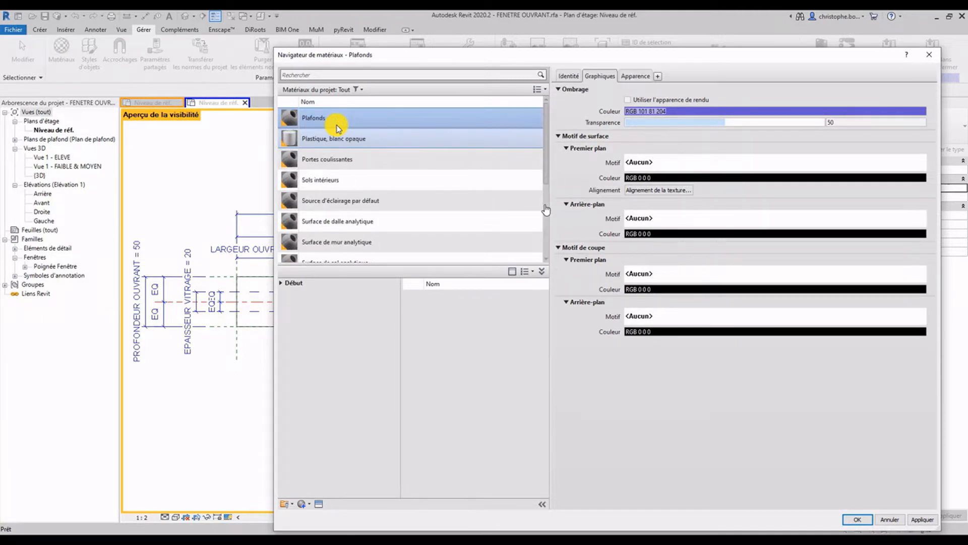
{"action": "scroll", "coordinate": [338, 129], "scroll_direction": "down", "scroll_amount": 4}
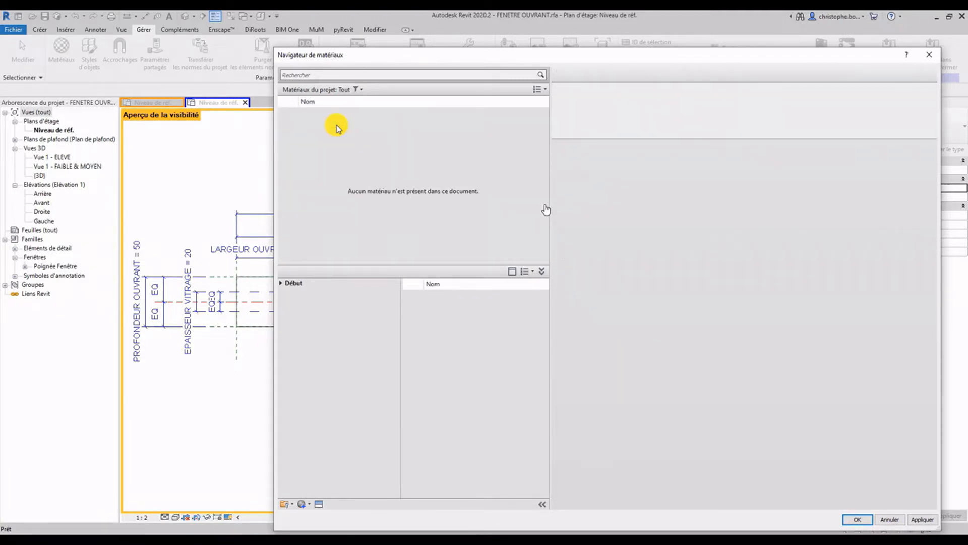
{"action": "left_click", "coordinate": [858, 520]}
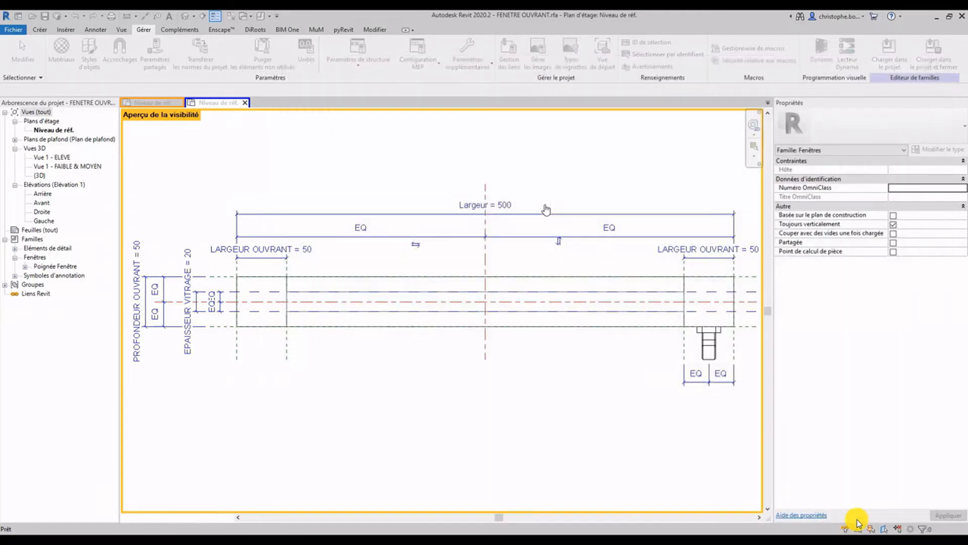
Purge all unused elements from the family, repeating until no purgeable elements remain.
{"action": "left_click", "coordinate": [255, 58]}
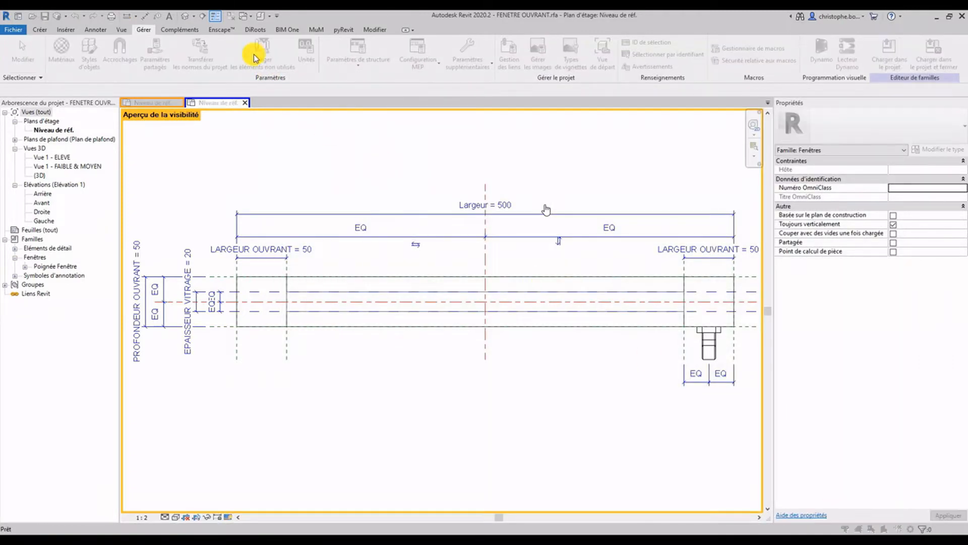
{"action": "left_click", "coordinate": [389, 188]}
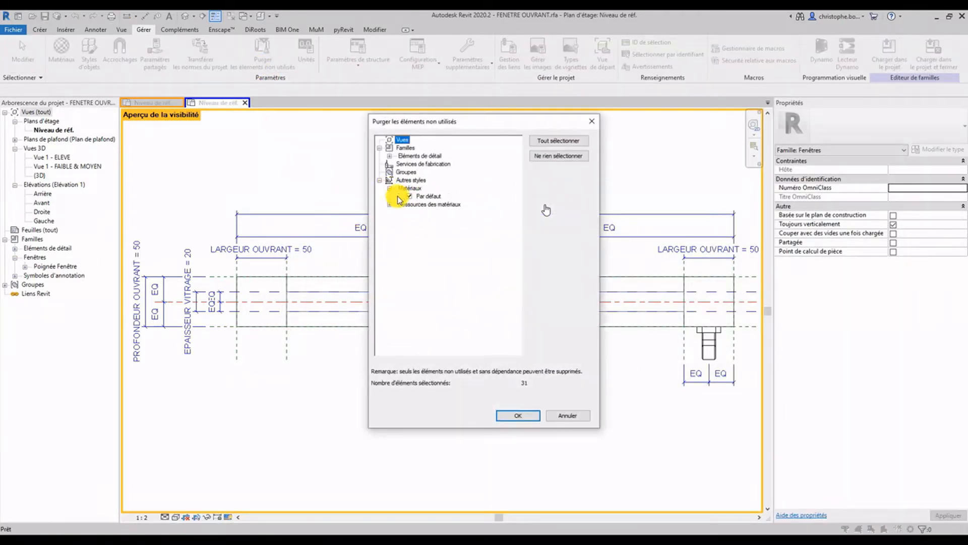
{"action": "left_click", "coordinate": [512, 412]}
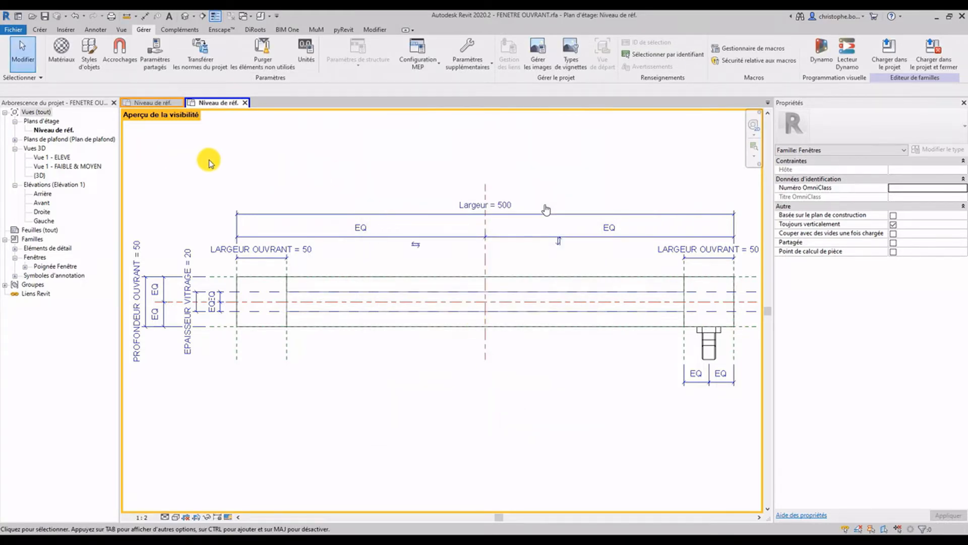
{"action": "left_click", "coordinate": [267, 57]}
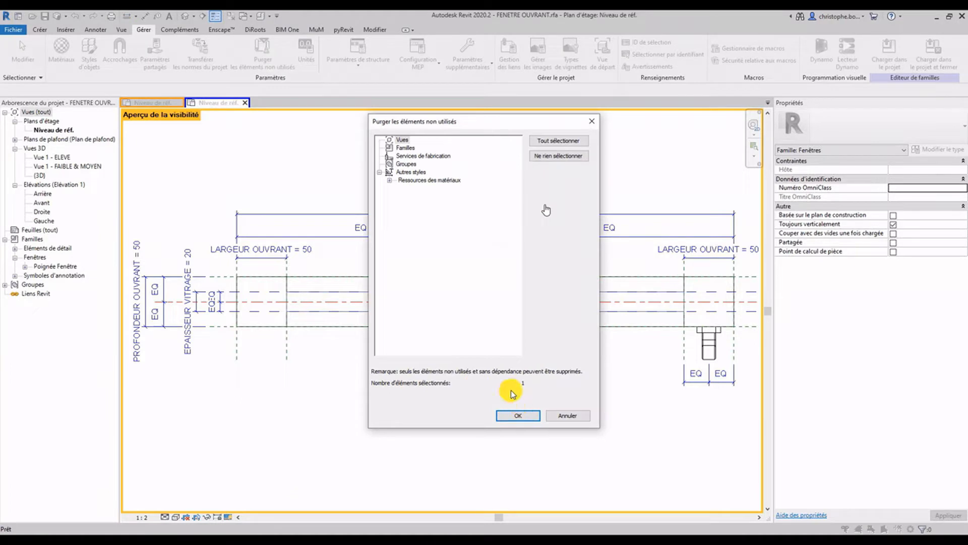
{"action": "left_click", "coordinate": [518, 416]}
{"action": "left_click", "coordinate": [264, 59]}
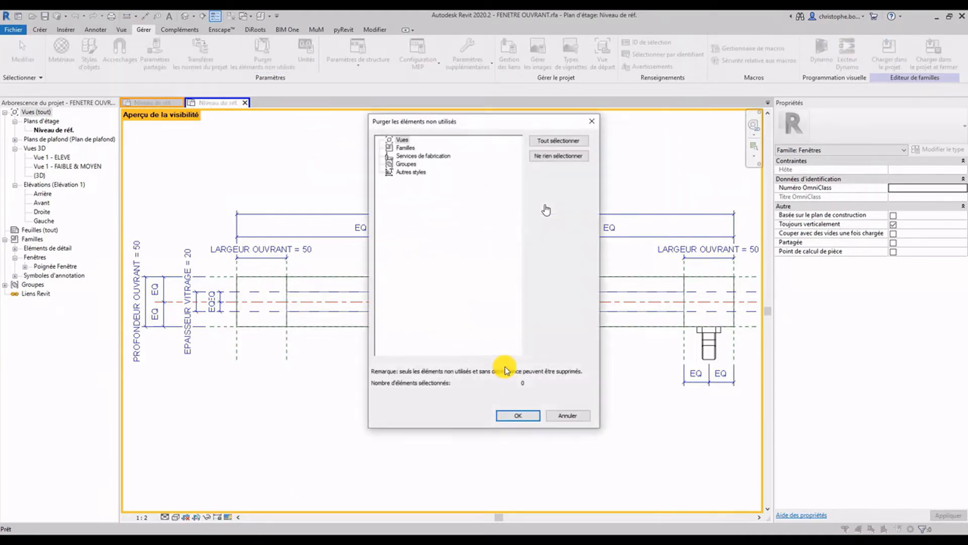
{"action": "left_click", "coordinate": [518, 415]}
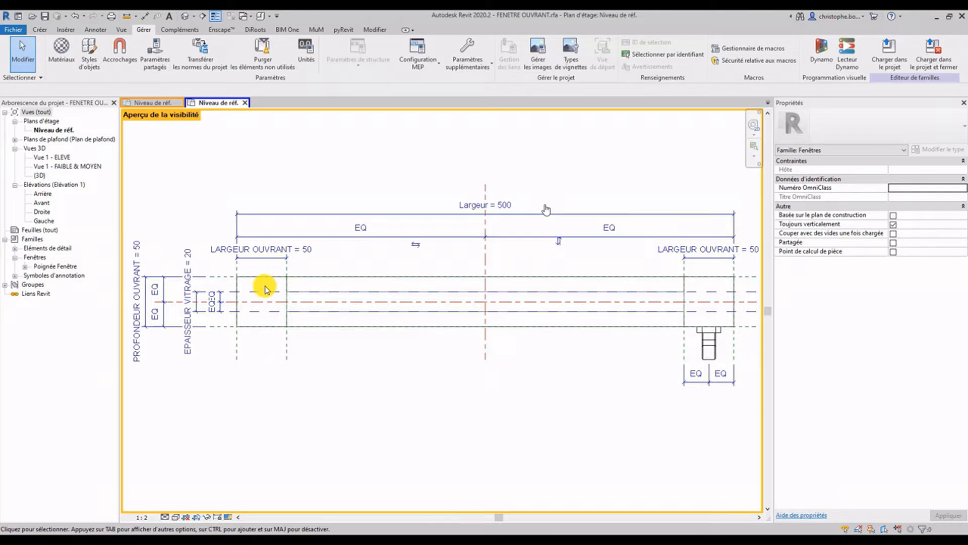
Set the floor plan view's detail level to Élevé.
{"action": "left_click", "coordinate": [165, 517]}
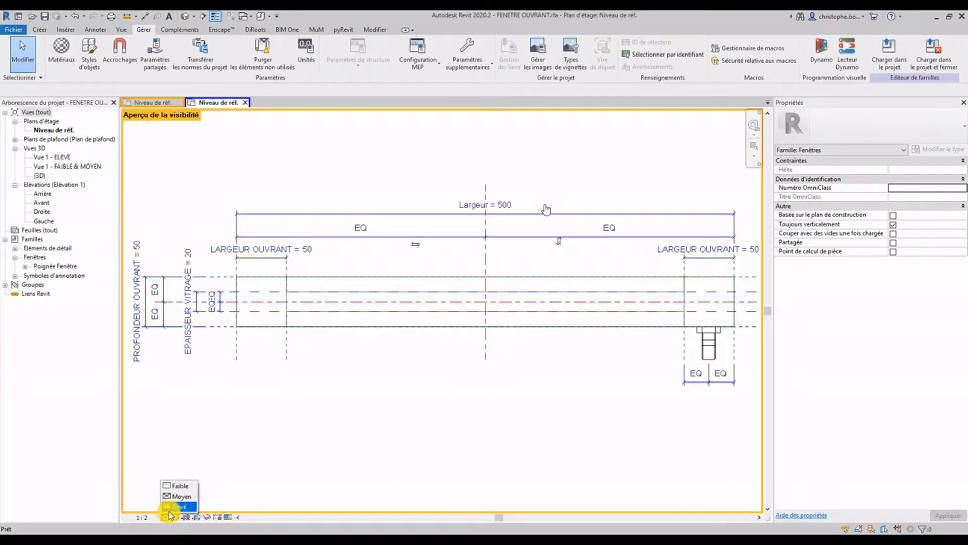
{"action": "left_click", "coordinate": [176, 507]}
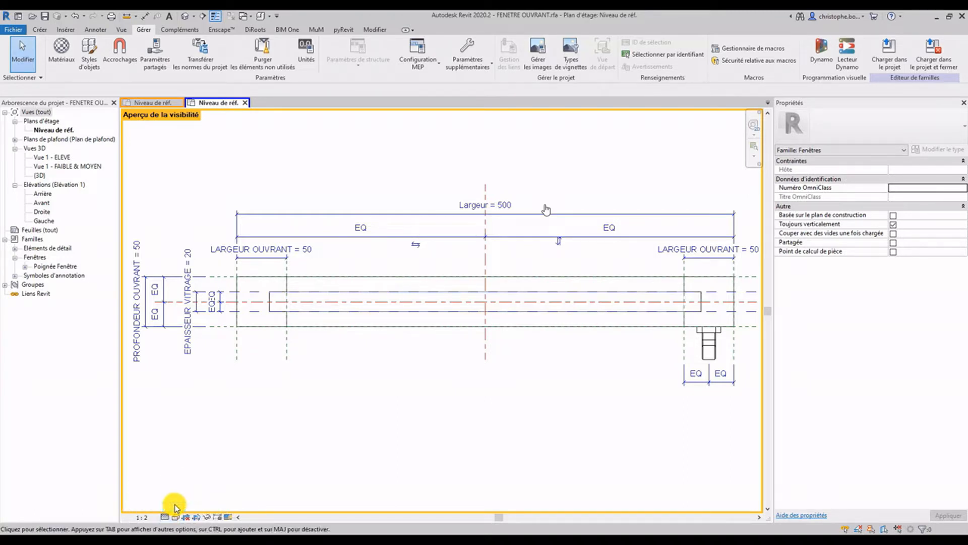
Switch the floor plan to Moyen detail level and examine the Cadre/Meneau sweep's visibility settings without changing them.
{"action": "left_click", "coordinate": [164, 518]}
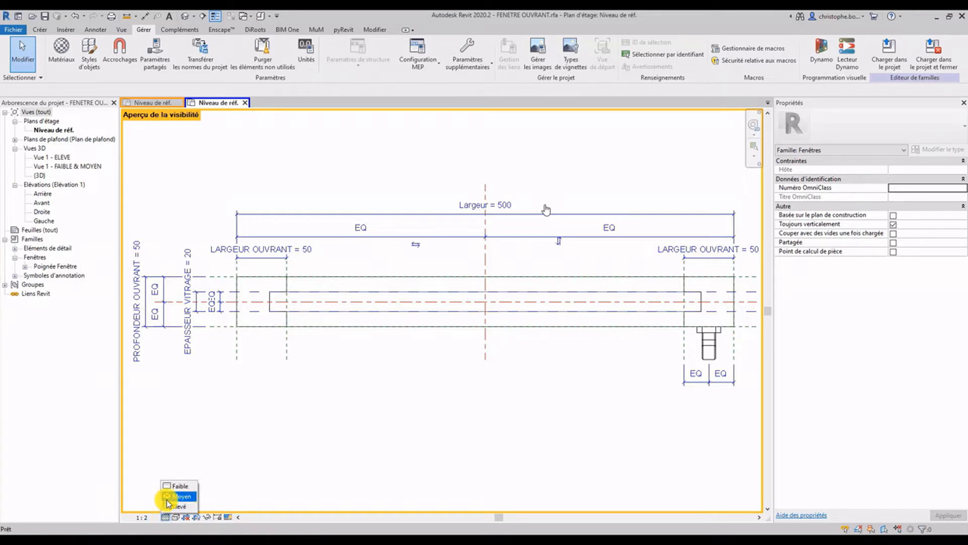
{"action": "left_click", "coordinate": [168, 499]}
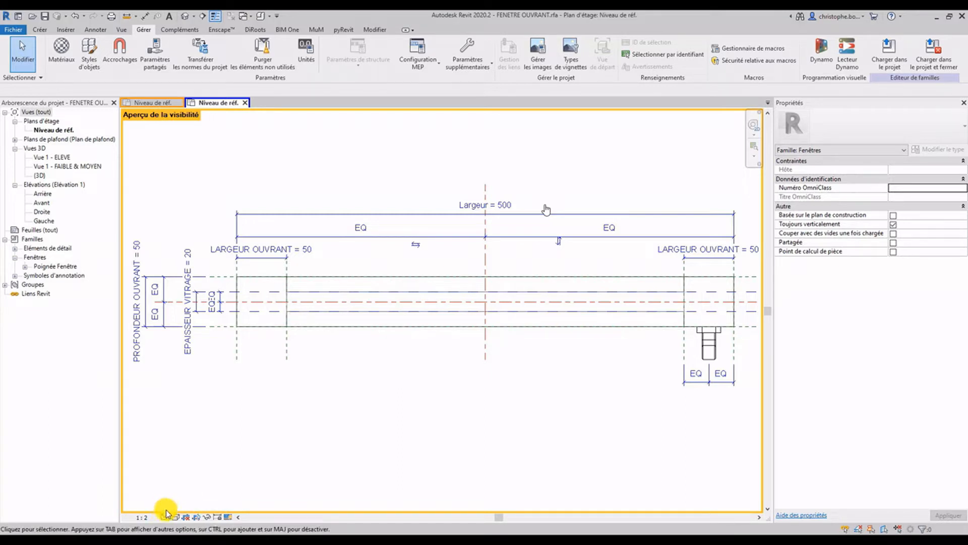
{"action": "left_click", "coordinate": [266, 327]}
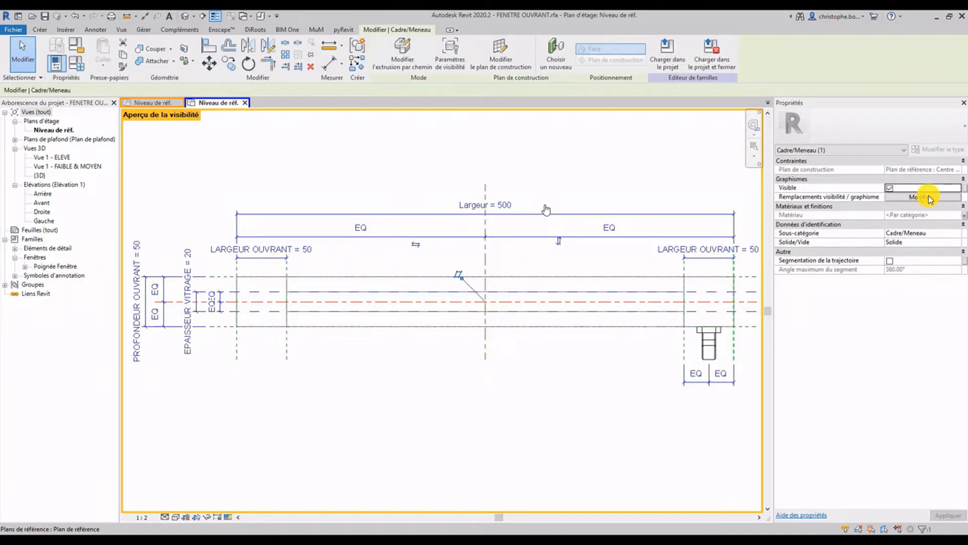
{"action": "left_click", "coordinate": [929, 197]}
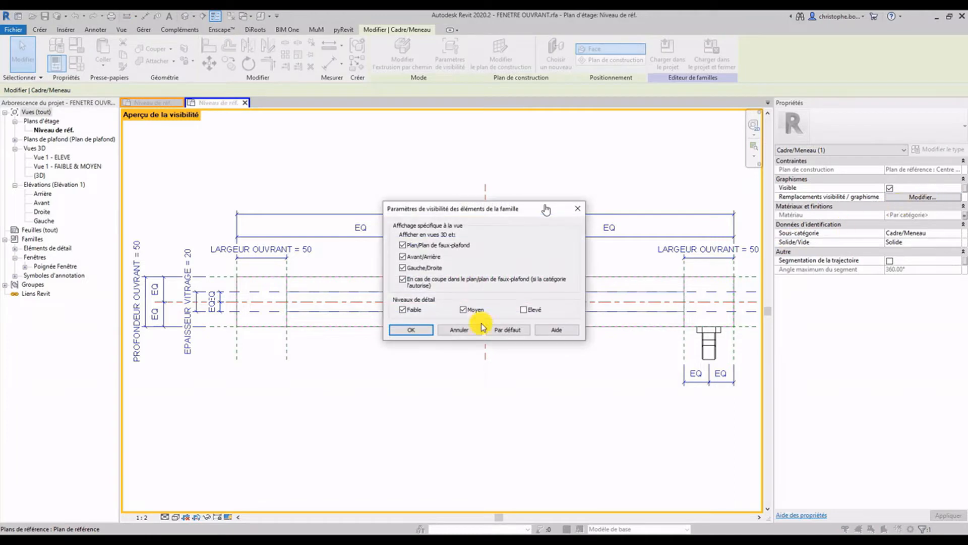
{"action": "left_click", "coordinate": [404, 246]}
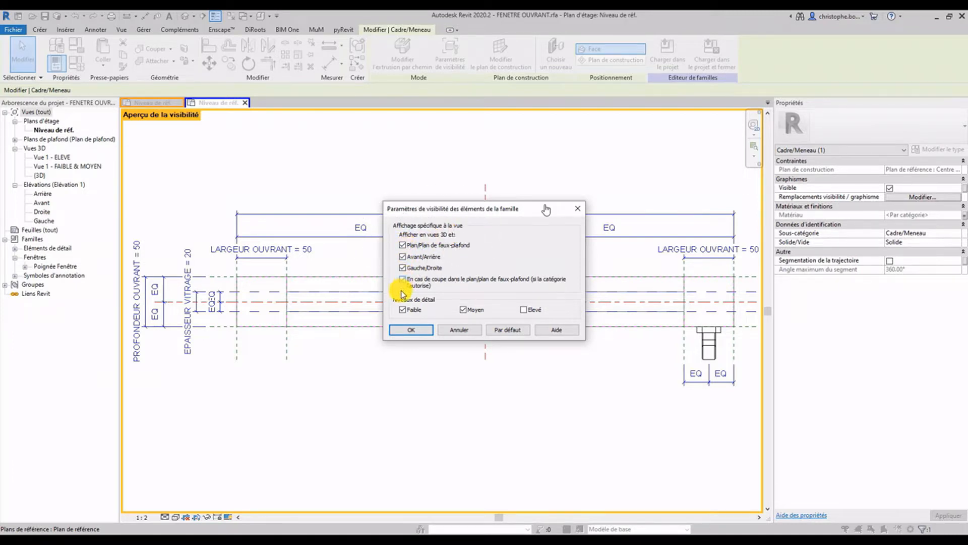
{"action": "left_click", "coordinate": [528, 312]}
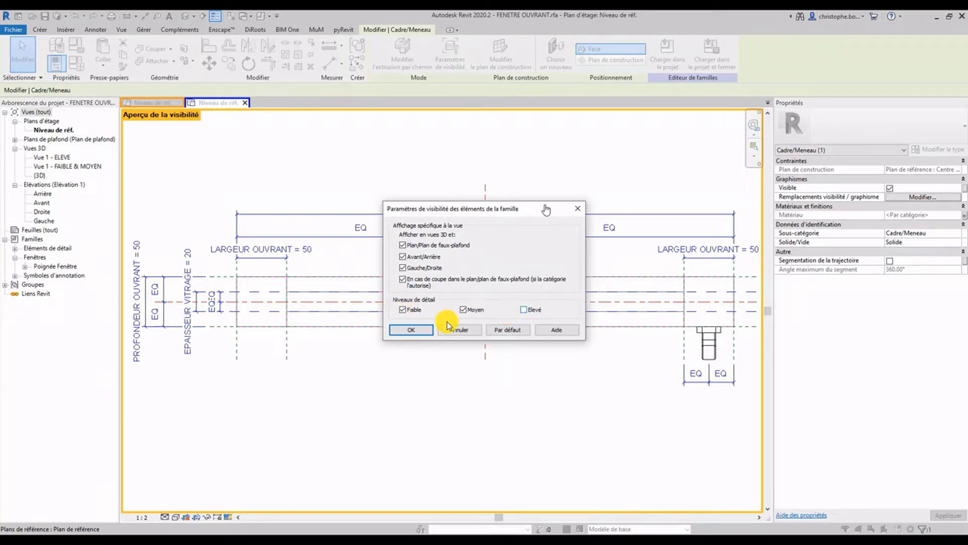
{"action": "left_click", "coordinate": [411, 329]}
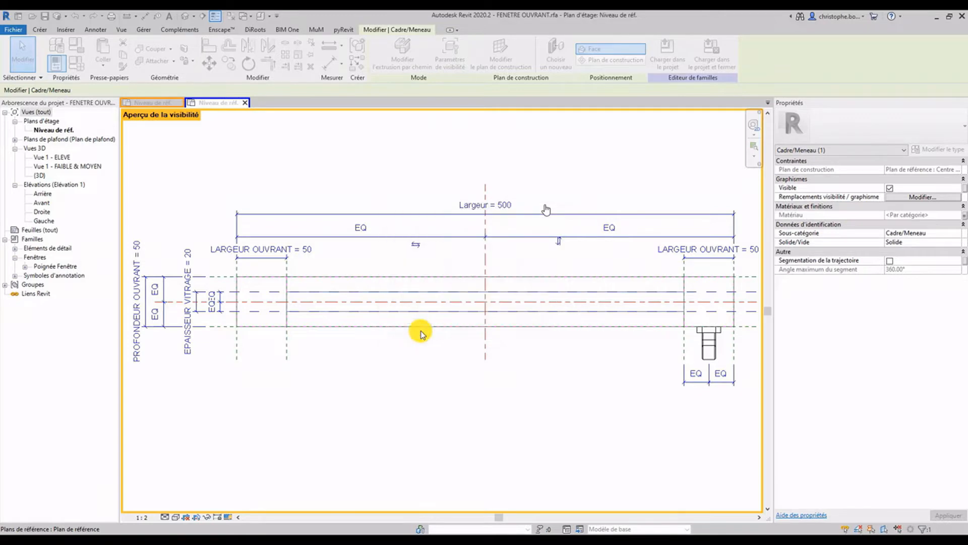
Set the floor plan's detail level to Élevé and review the visibility settings of the left sash detail component, leaving them unchanged.
{"action": "left_click", "coordinate": [165, 517]}
{"action": "left_click", "coordinate": [177, 505]}
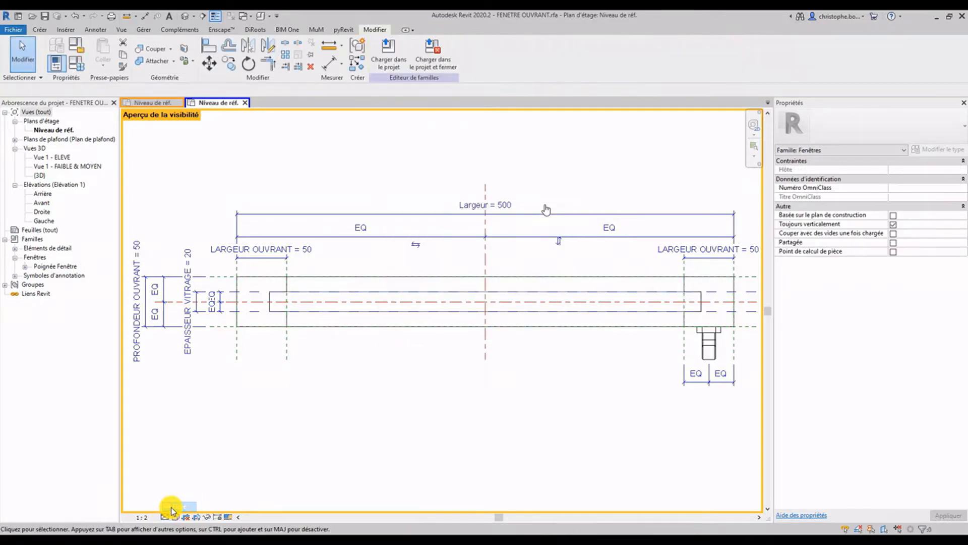
{"action": "left_click", "coordinate": [268, 328]}
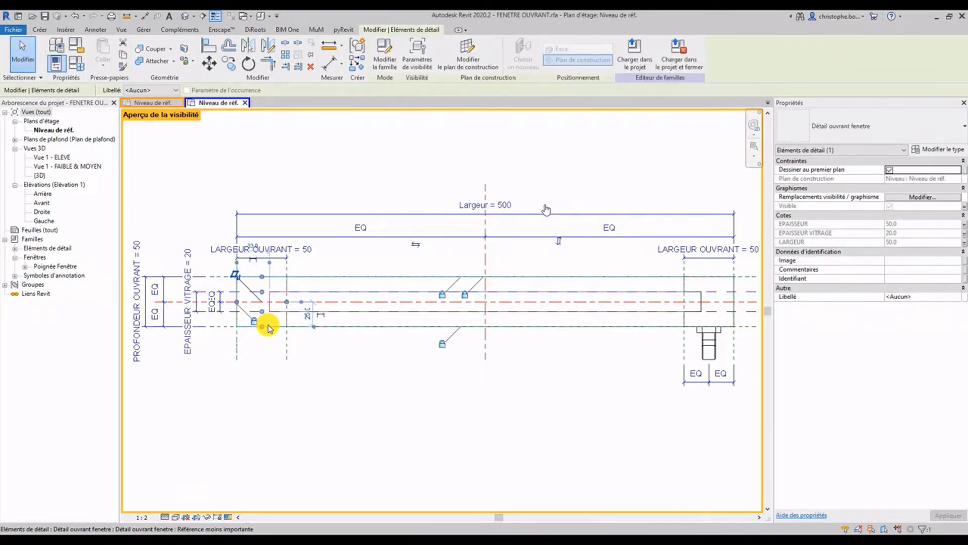
{"action": "left_click", "coordinate": [914, 198]}
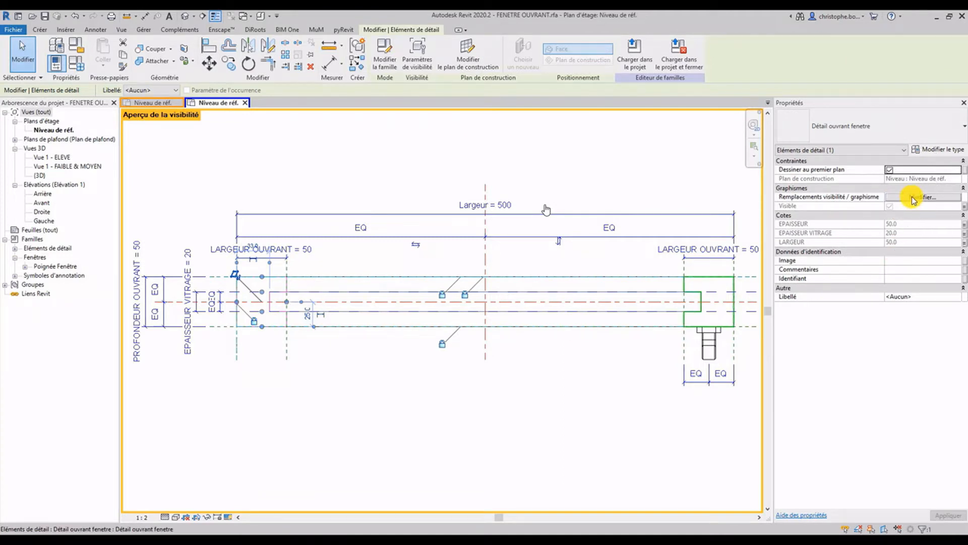
{"action": "left_click", "coordinate": [534, 300]}
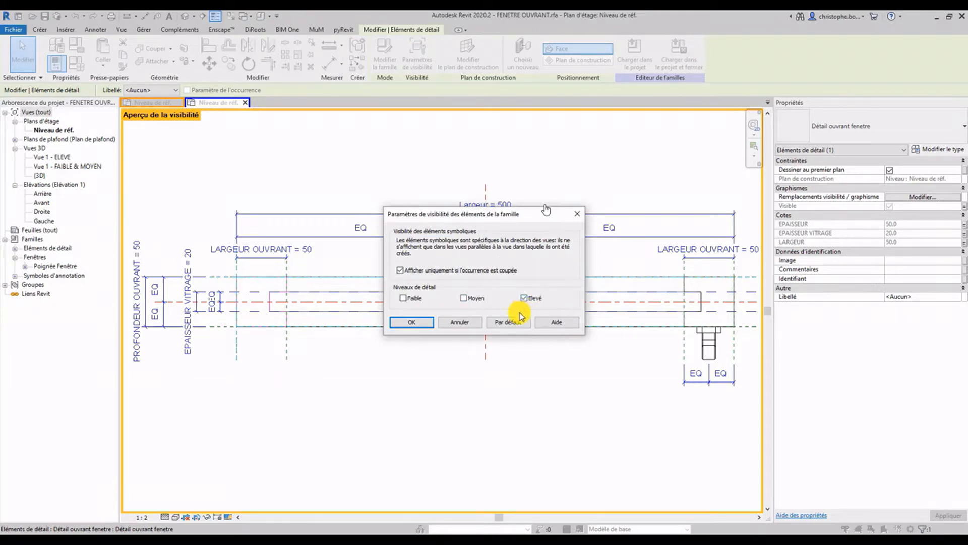
{"action": "left_click", "coordinate": [461, 323]}
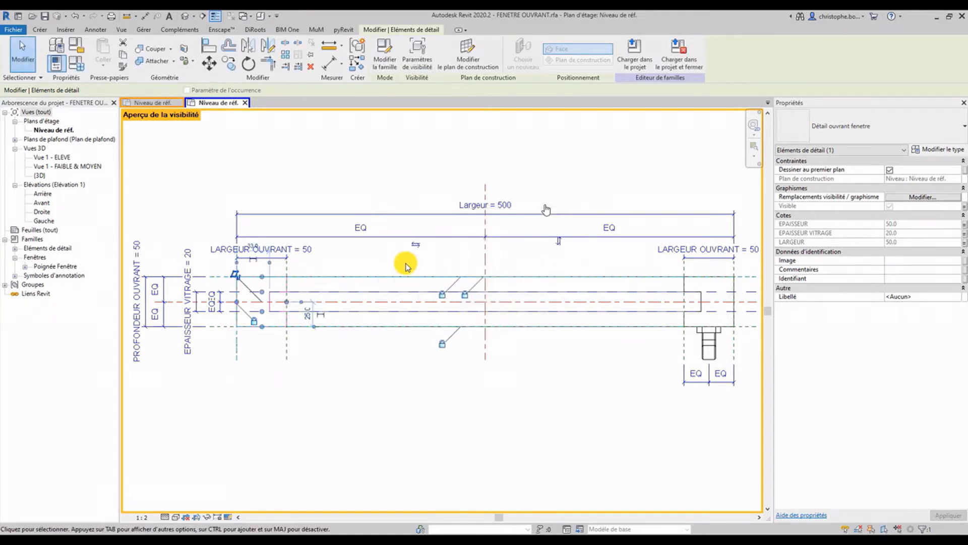
{"action": "left_click", "coordinate": [404, 265]}
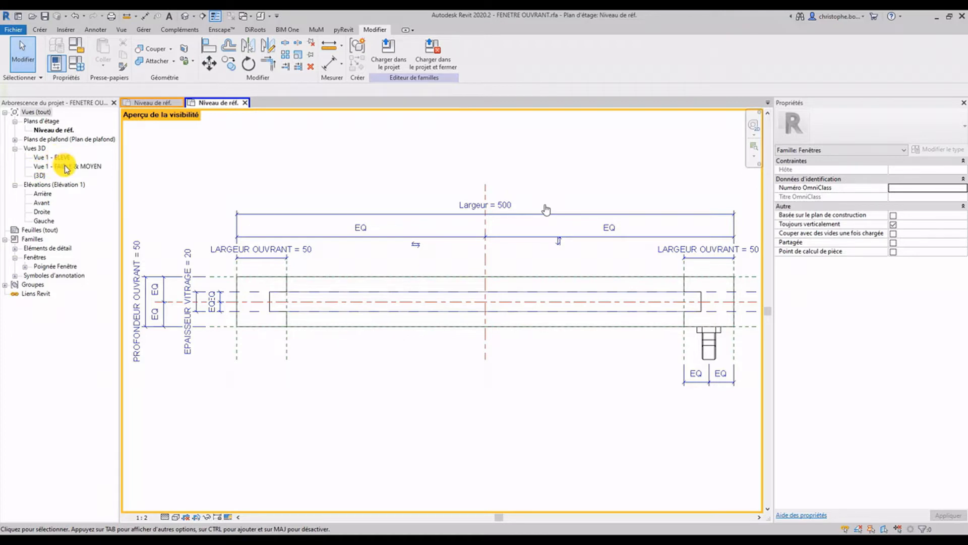
Open the 3D view Vue 1 - ELEVE and turn its visibility preview off.
{"action": "double_click", "coordinate": [59, 158]}
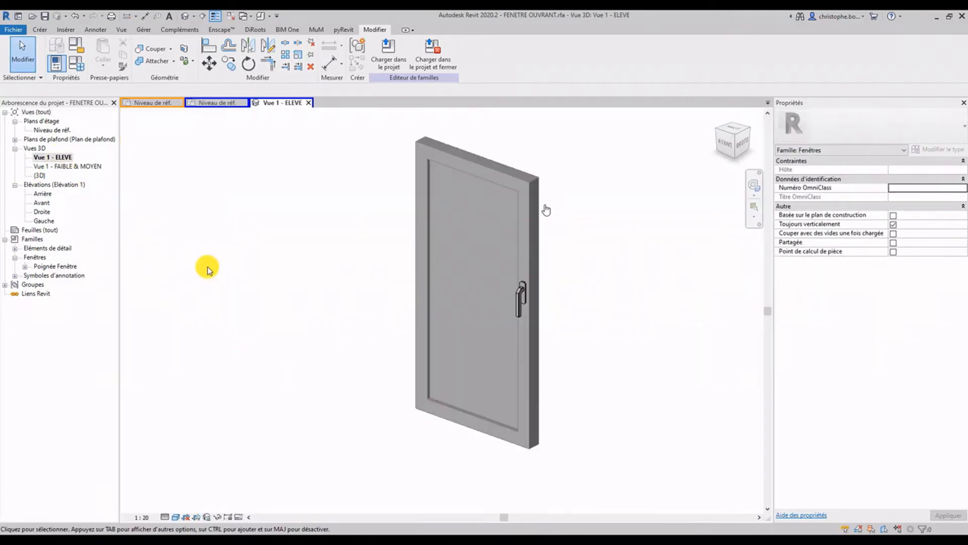
{"action": "left_click", "coordinate": [237, 516]}
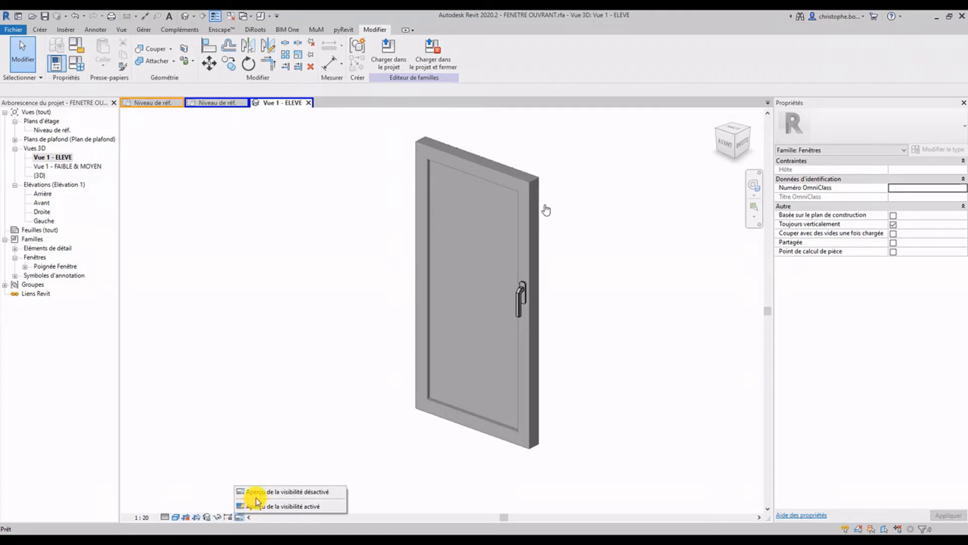
{"action": "left_click", "coordinate": [255, 492]}
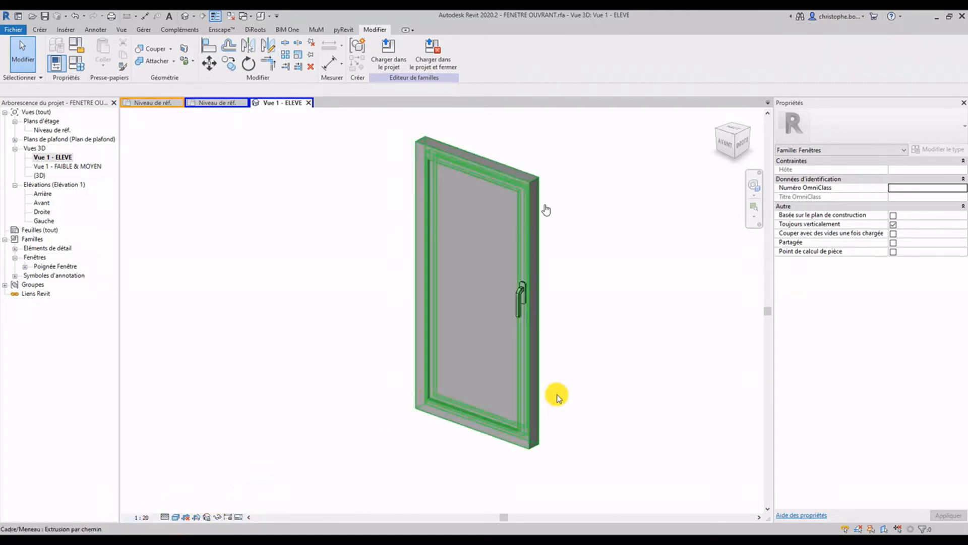
Examine the 3D Cadre/Meneau sweep's visibility settings, material and subcategory without changing them, then deselect it.
{"action": "left_click", "coordinate": [520, 445]}
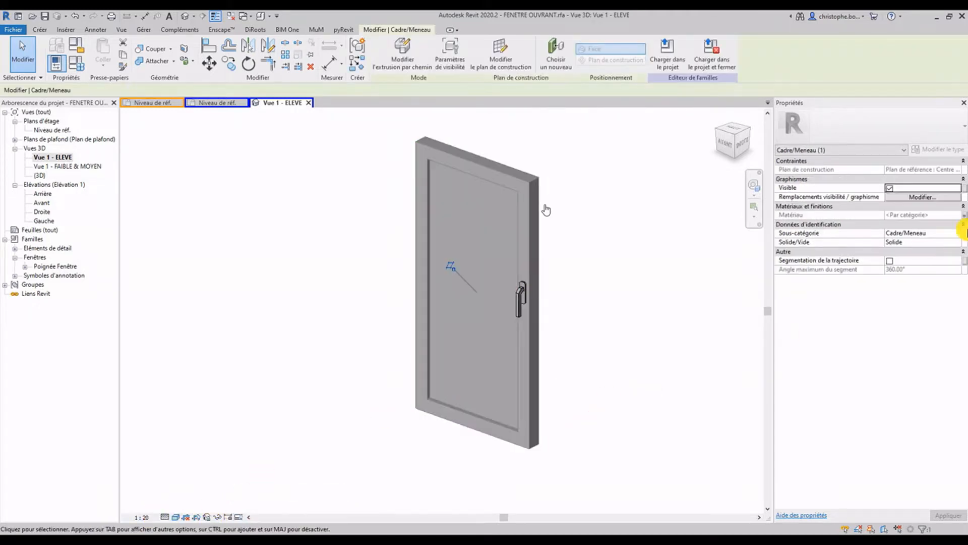
{"action": "left_click", "coordinate": [917, 198]}
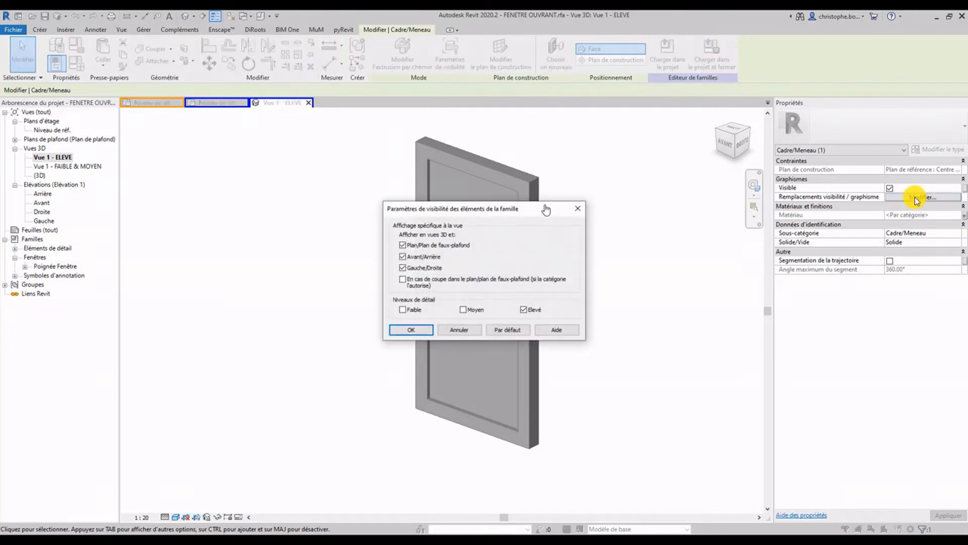
{"action": "left_click", "coordinate": [463, 310]}
{"action": "left_click", "coordinate": [524, 310]}
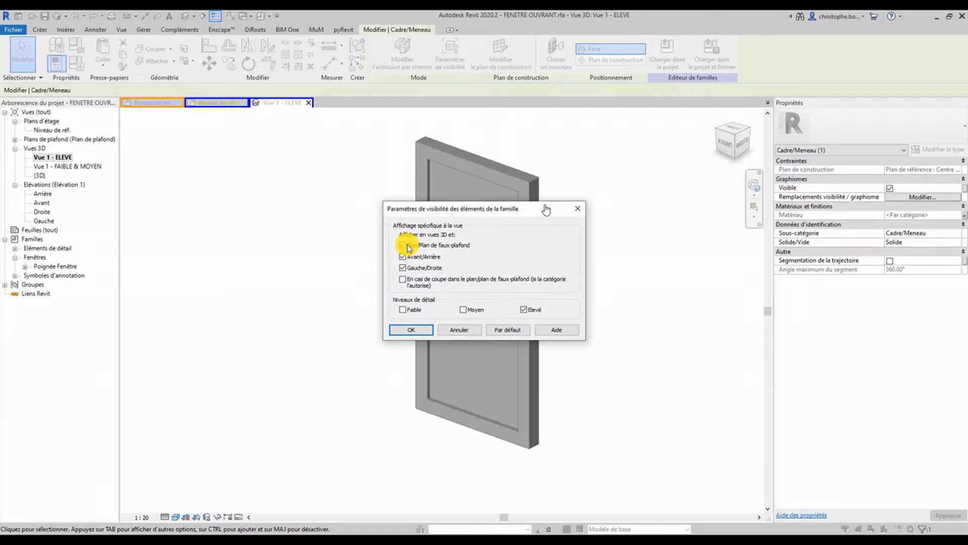
{"action": "left_click", "coordinate": [413, 330]}
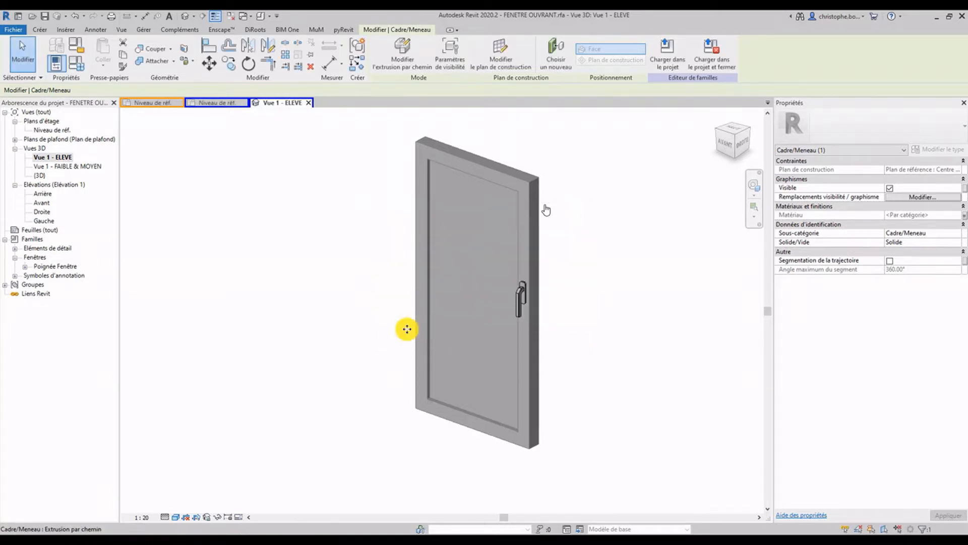
{"action": "left_click", "coordinate": [951, 215]}
{"action": "left_click", "coordinate": [927, 233]}
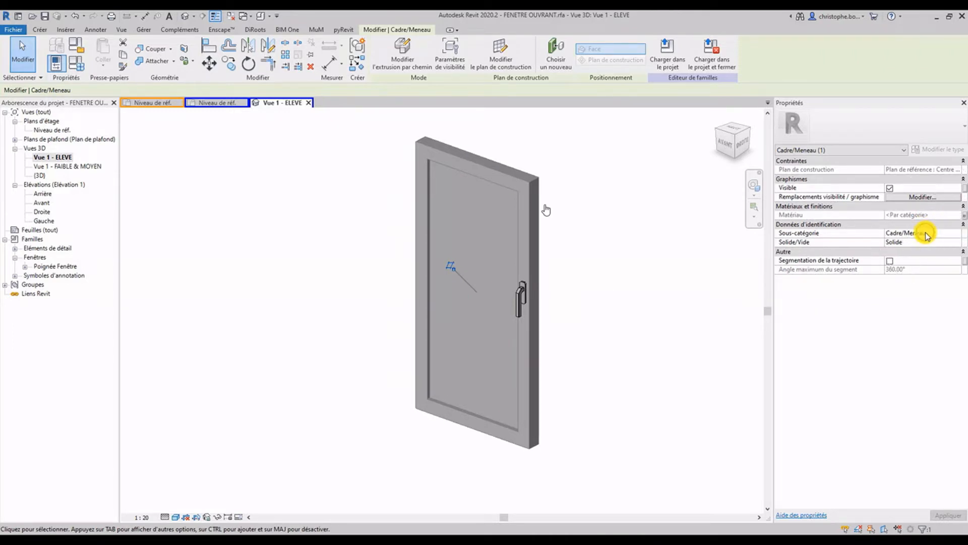
{"action": "left_click", "coordinate": [168, 123]}
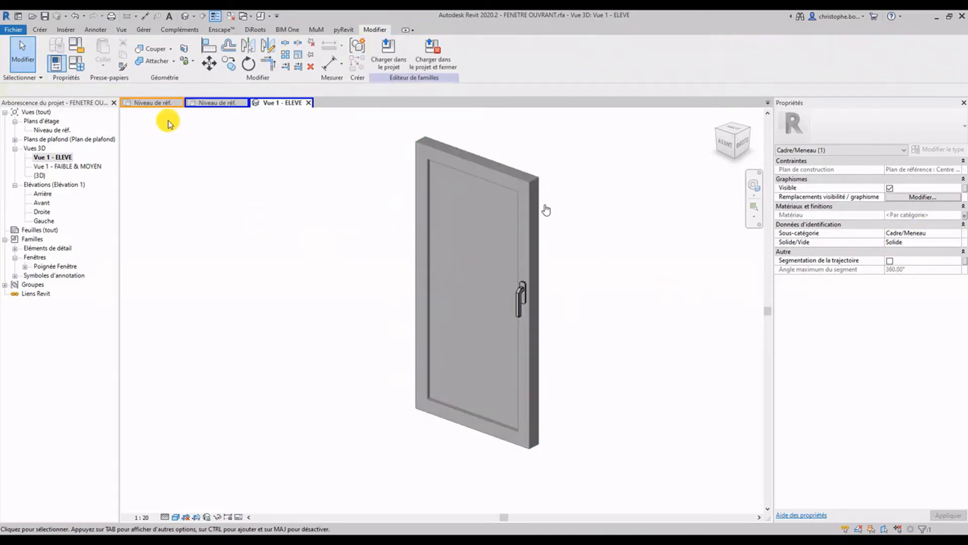
Return to the Niveau de réf. floor plan and identify the type of the left sash detail component.
{"action": "left_click", "coordinate": [208, 103]}
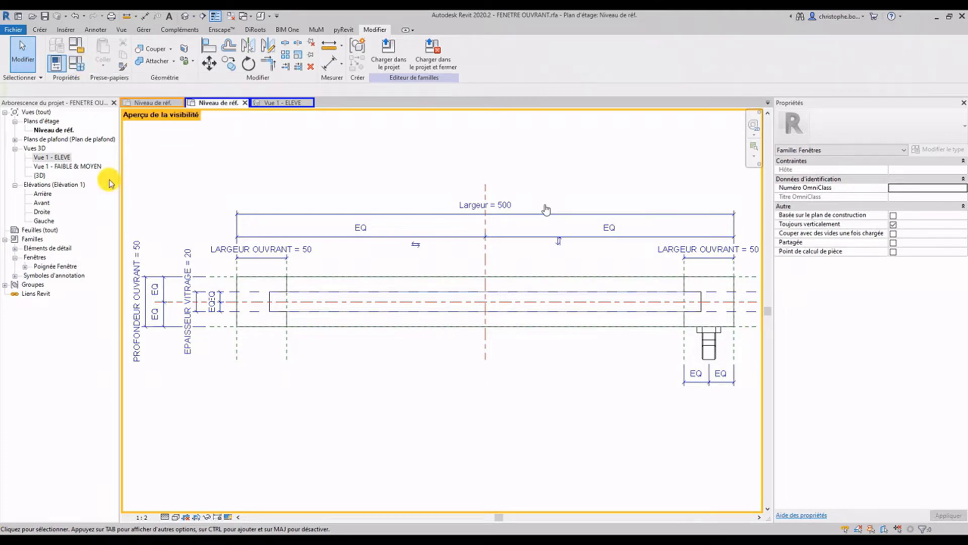
{"action": "left_click", "coordinate": [239, 277]}
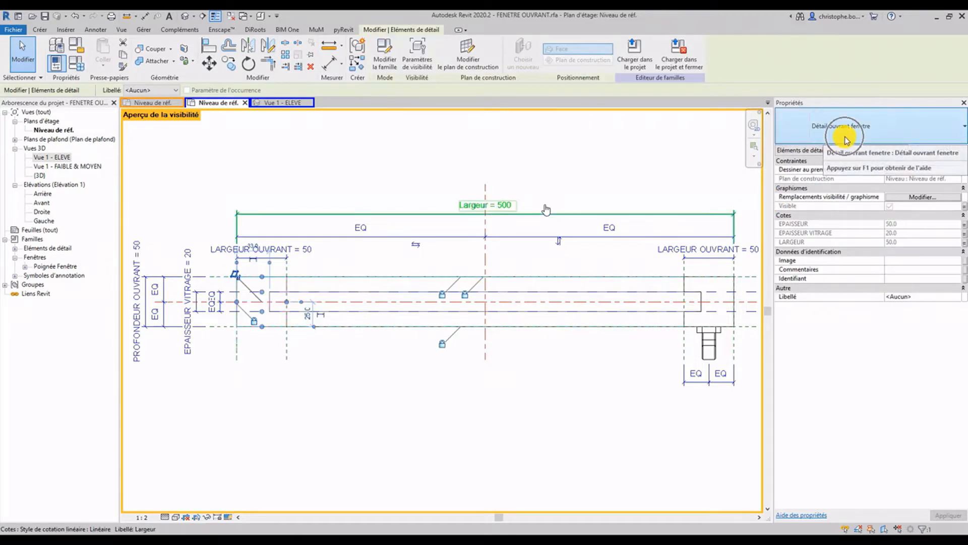
{"action": "left_click", "coordinate": [276, 362]}
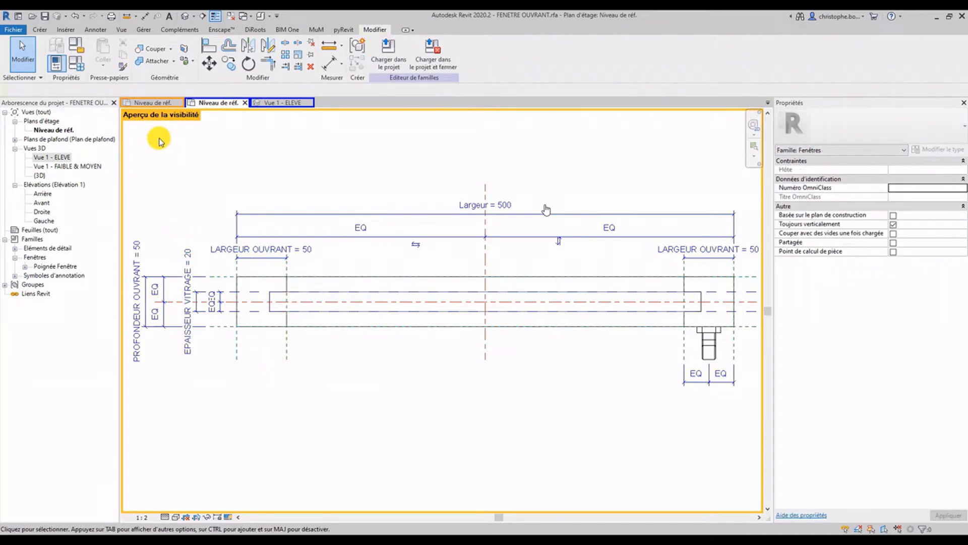
Apply the family type MONTANT 72mm with Largeur 500, LARGEUR OUVRANT 72, PROFONDEUR OUVRANT 84 and EPAISSEUR VITRAGE 44.
{"action": "left_click", "coordinate": [80, 65]}
{"action": "left_click", "coordinate": [168, 92]}
{"action": "left_click", "coordinate": [166, 107]}
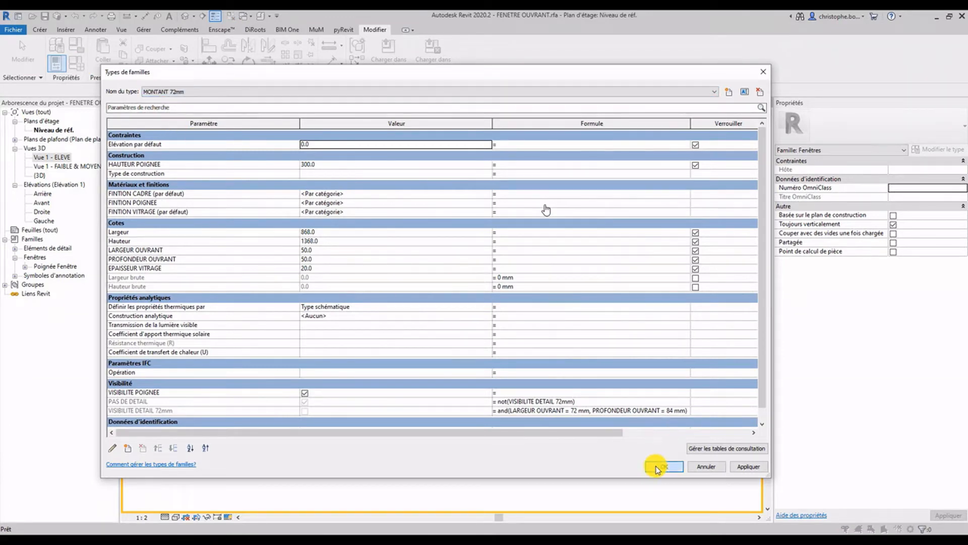
{"action": "left_click", "coordinate": [656, 466]}
{"action": "scroll", "coordinate": [450, 386], "scroll_direction": "down", "scroll_amount": 3}
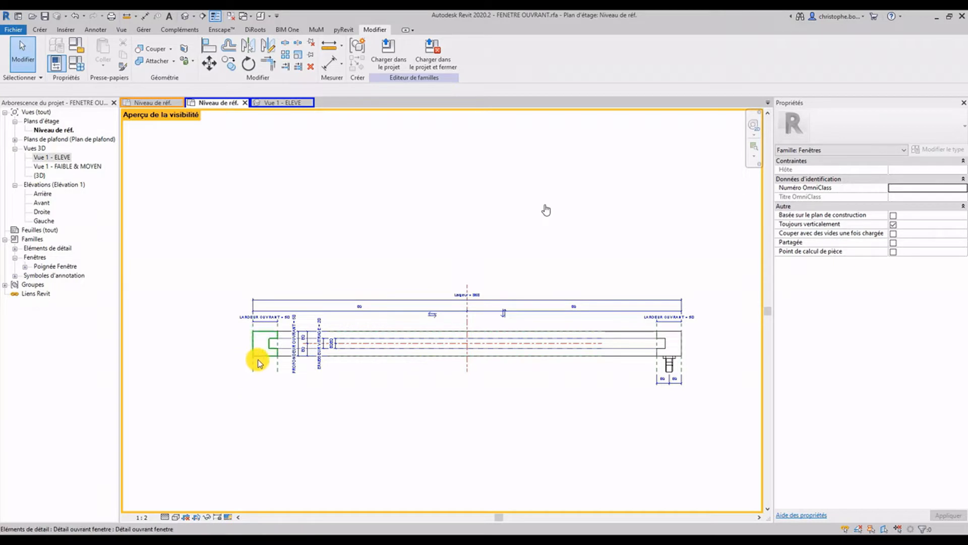
{"action": "scroll", "coordinate": [258, 360], "scroll_direction": "up", "scroll_amount": 3}
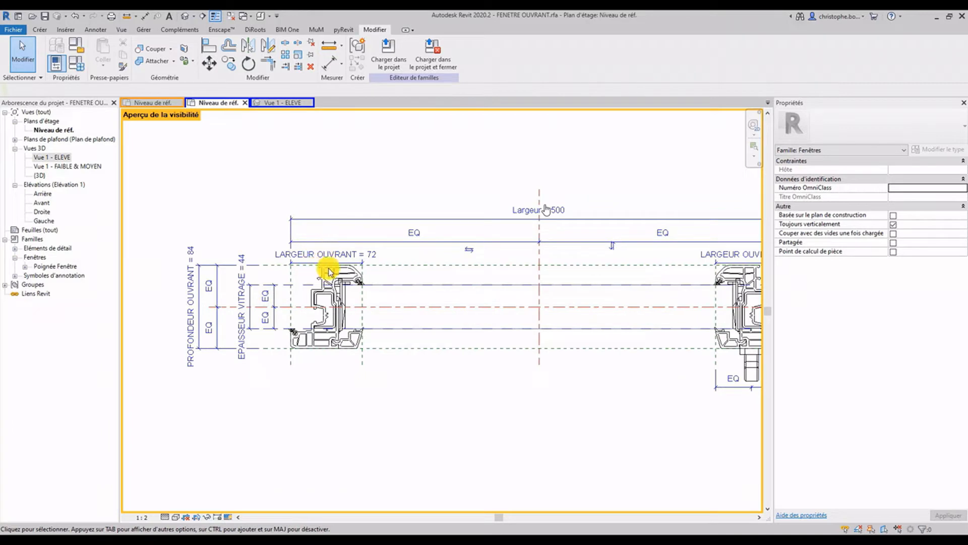
Inspect which family parameter controls the visibility of the left Détail cadre fenetre 72mm component.
{"action": "left_click", "coordinate": [354, 277]}
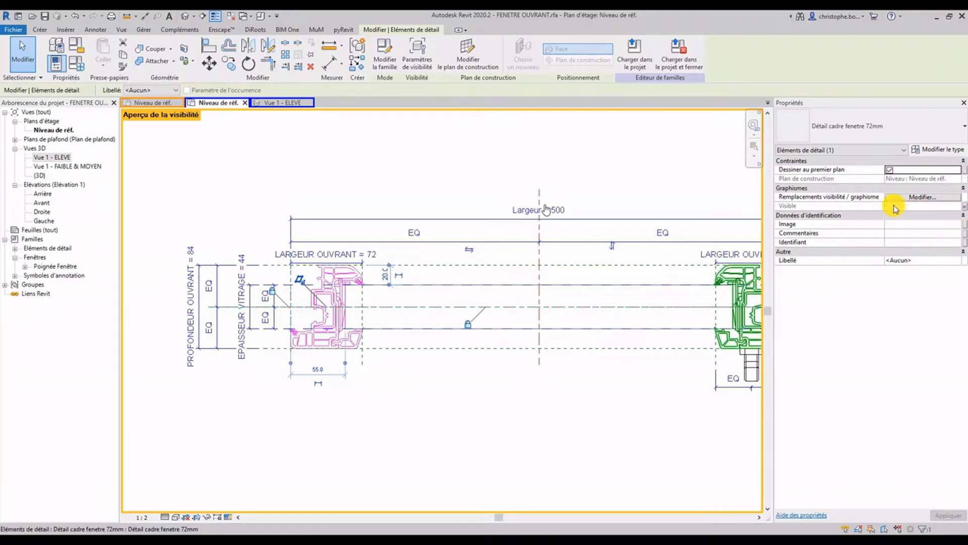
{"action": "left_click", "coordinate": [965, 211]}
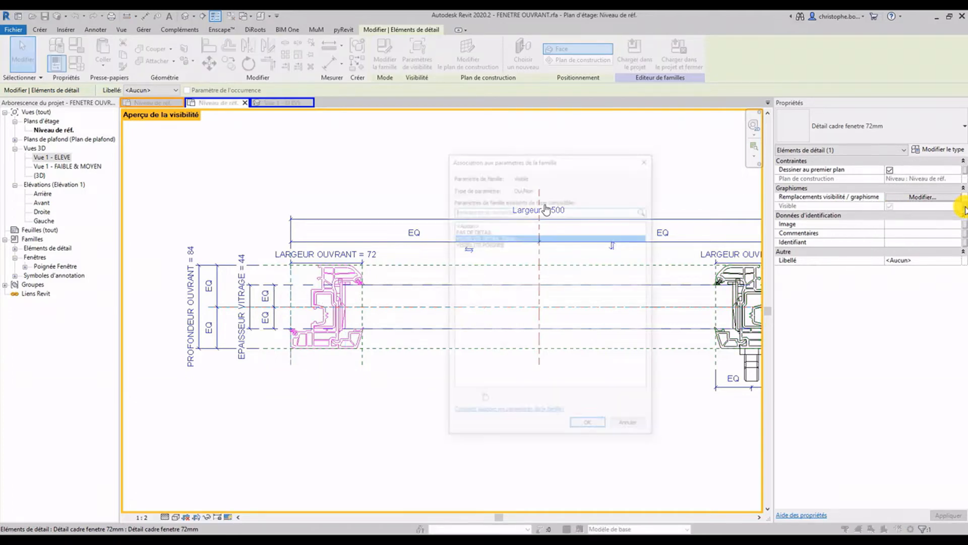
{"action": "left_click", "coordinate": [586, 427]}
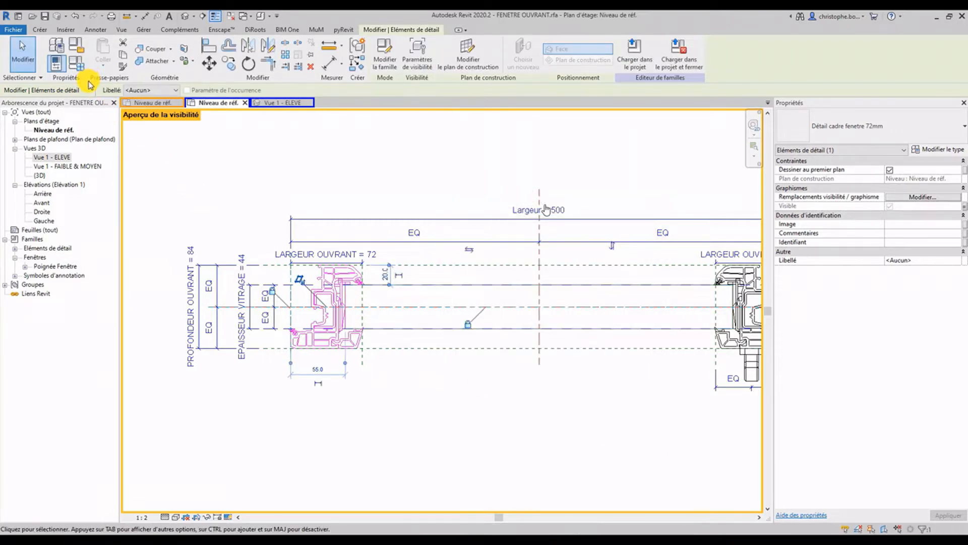
Examine the formula of the VISIBILITE DETAIL 72mm parameter in the family types.
{"action": "left_click", "coordinate": [75, 62]}
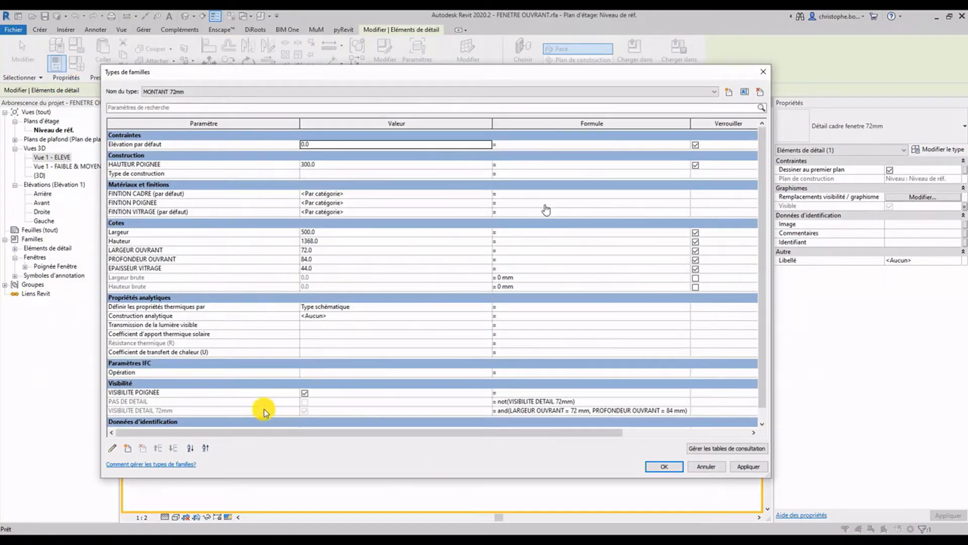
{"action": "left_click", "coordinate": [155, 411]}
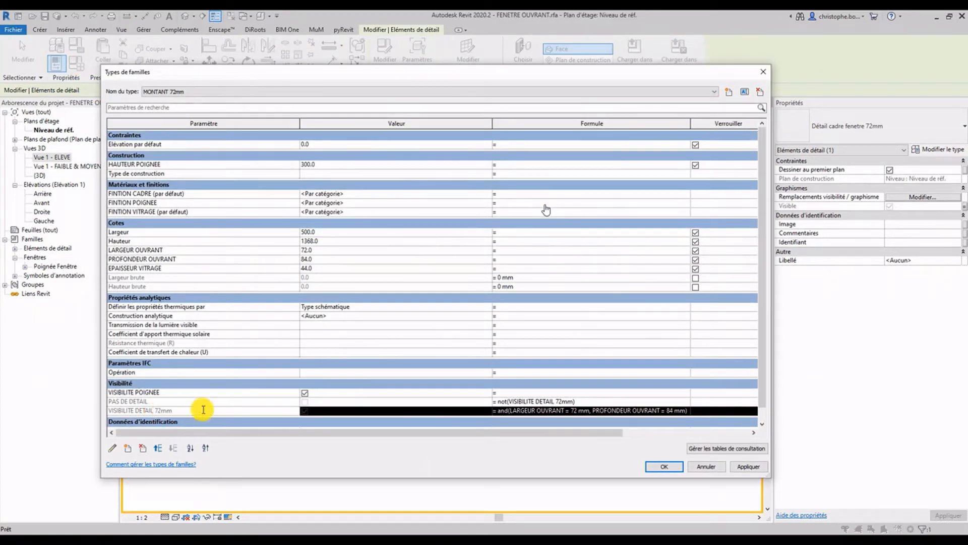
{"action": "left_click", "coordinate": [501, 411]}
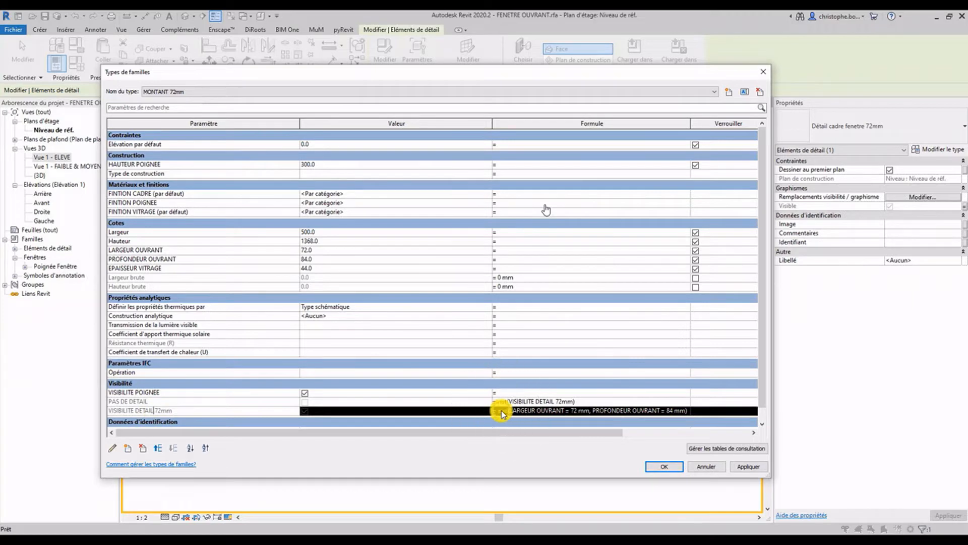
{"action": "left_click", "coordinate": [473, 410]}
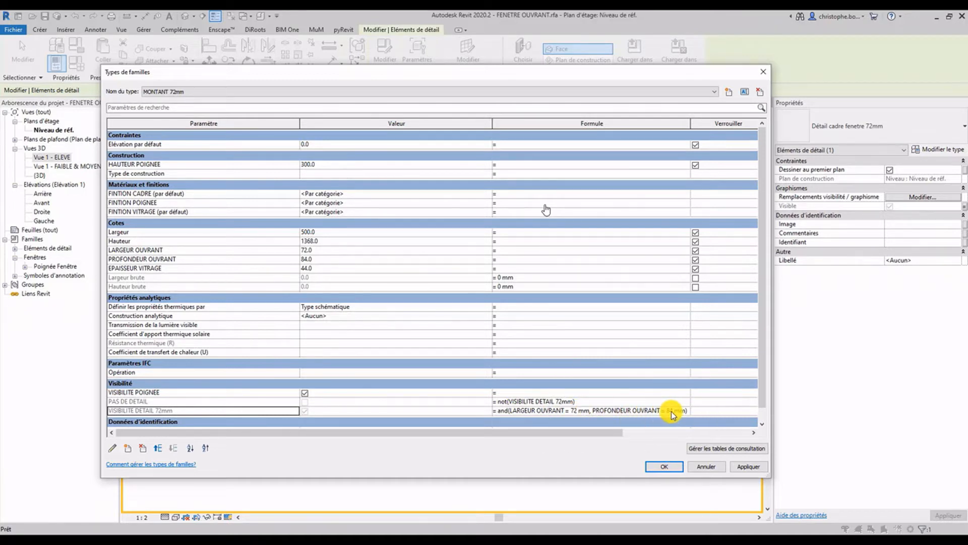
Apply the family type SANS POIGNEE and check how both sashes are represented in the plan.
{"action": "left_click", "coordinate": [193, 92]}
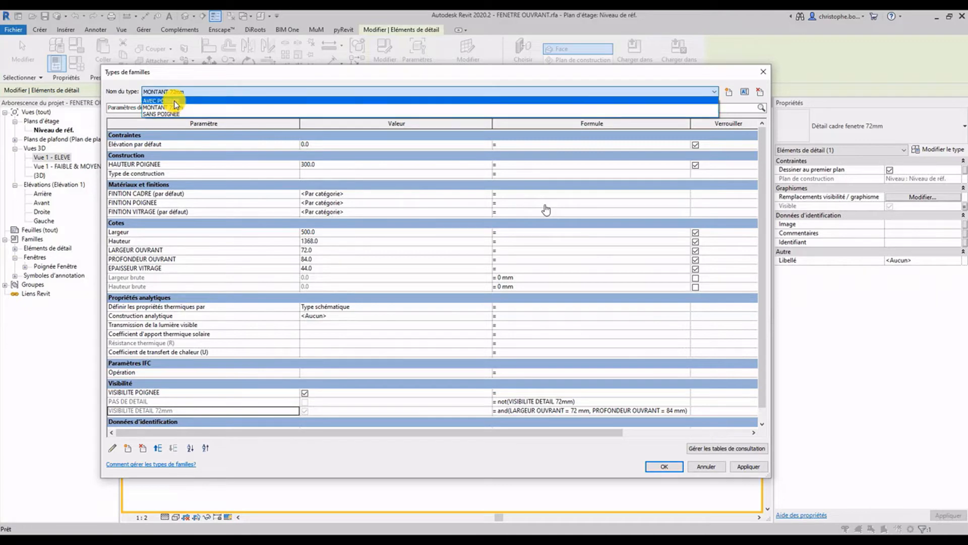
{"action": "left_click", "coordinate": [175, 101]}
{"action": "left_click", "coordinate": [167, 93]}
{"action": "left_click", "coordinate": [166, 114]}
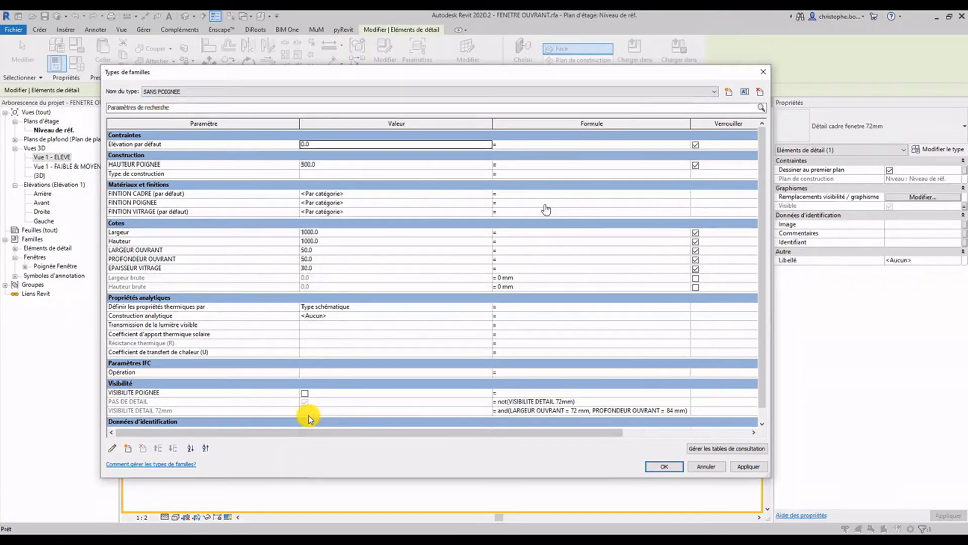
{"action": "left_click", "coordinate": [310, 252]}
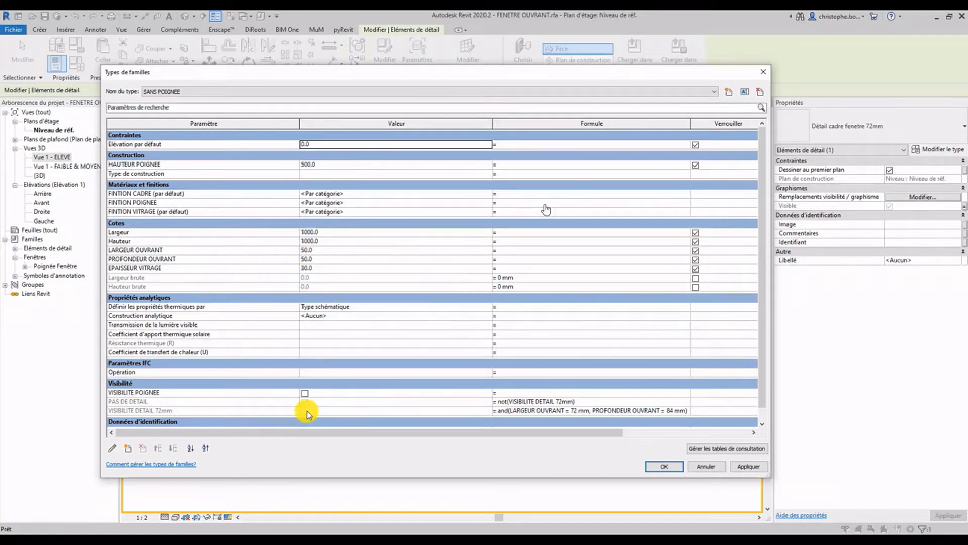
{"action": "left_click", "coordinate": [305, 393]}
{"action": "left_click", "coordinate": [664, 467]}
{"action": "scroll", "coordinate": [507, 382], "scroll_direction": "up", "scroll_amount": 3}
{"action": "scroll", "coordinate": [490, 382], "scroll_direction": "down", "scroll_amount": 4}
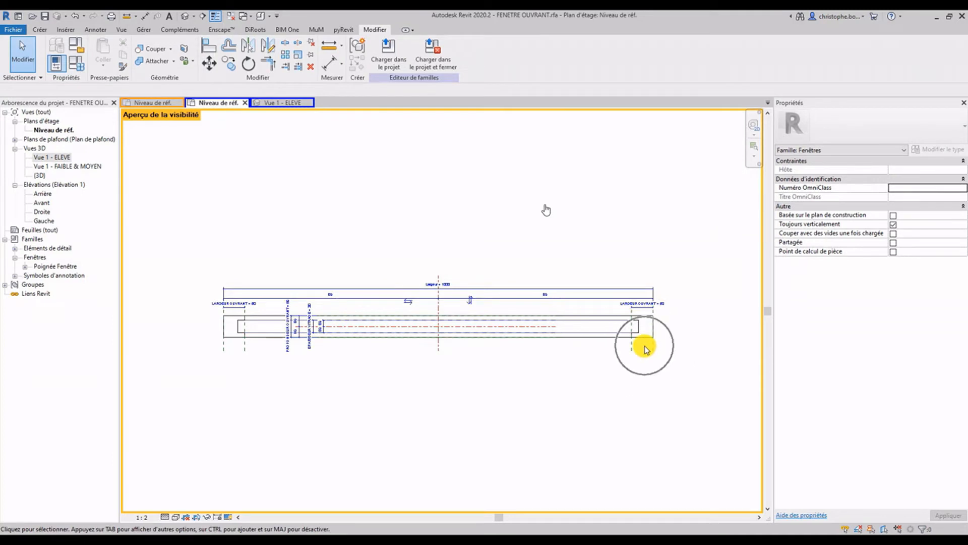
{"action": "scroll", "coordinate": [439, 287], "scroll_direction": "up", "scroll_amount": 3}
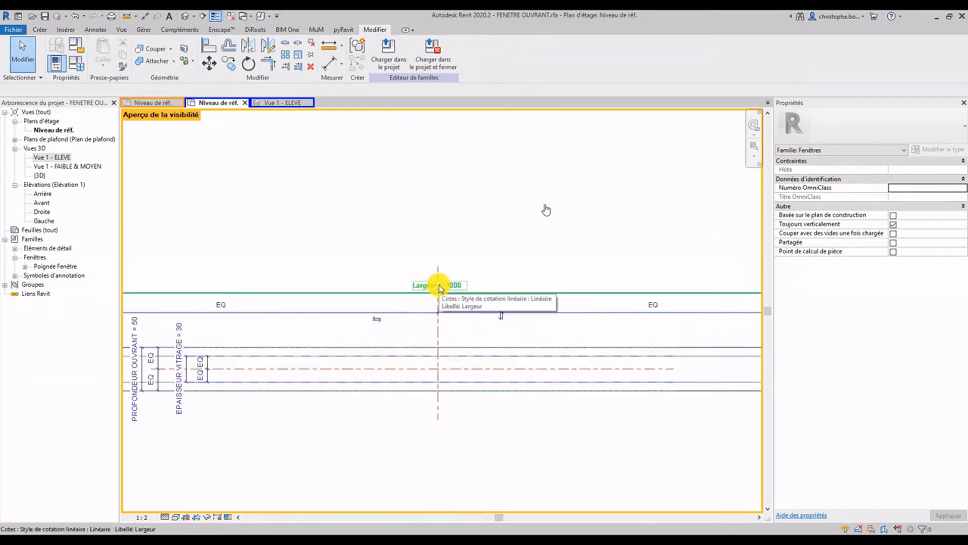
{"action": "scroll", "coordinate": [439, 288], "scroll_direction": "down", "scroll_amount": 3}
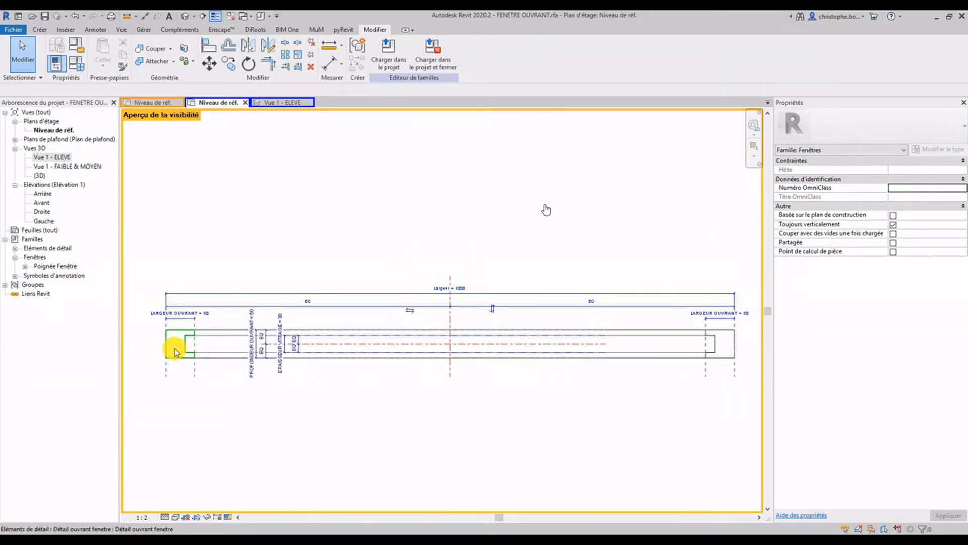
{"action": "scroll", "coordinate": [175, 351], "scroll_direction": "up", "scroll_amount": 2}
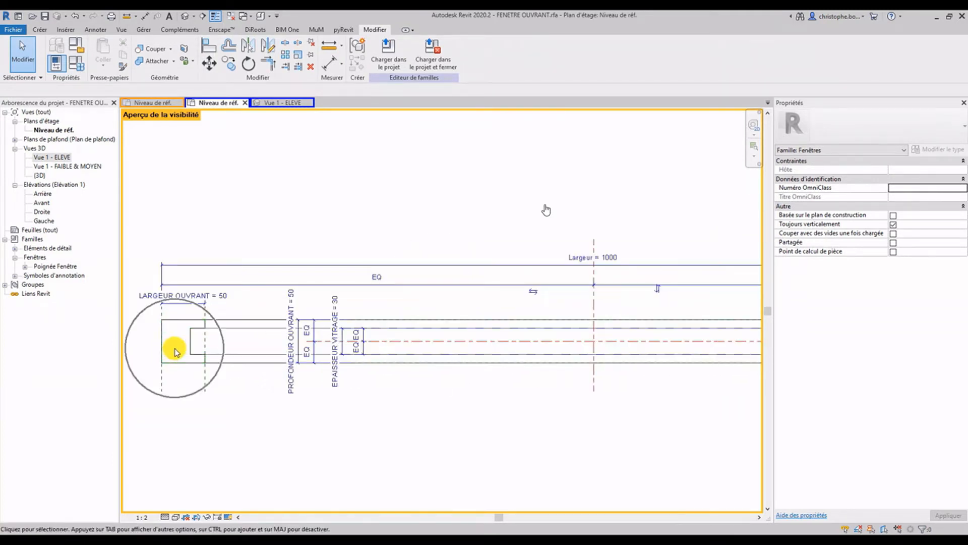
Reapply the family type MONTANT 72mm and fit the whole window section in the plan view.
{"action": "left_click", "coordinate": [75, 48]}
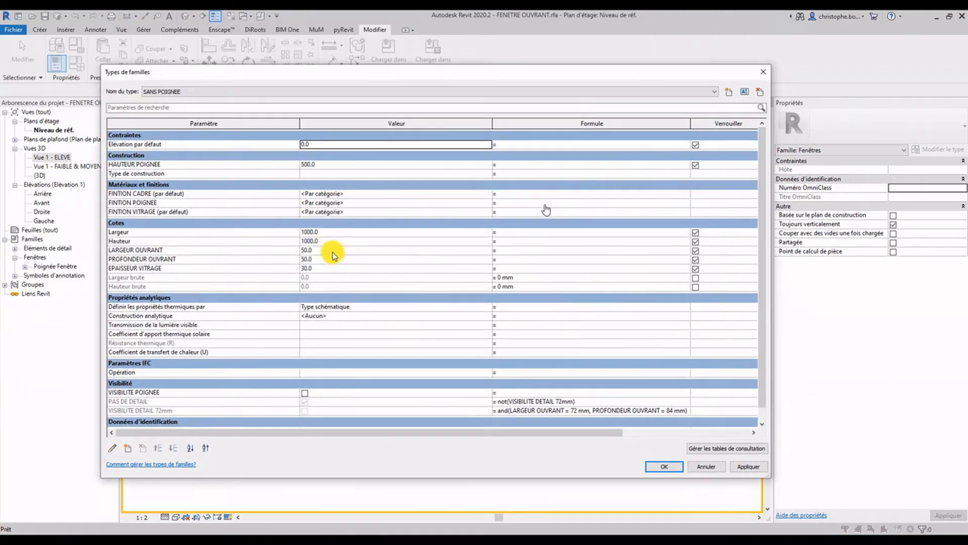
{"action": "left_click", "coordinate": [227, 91]}
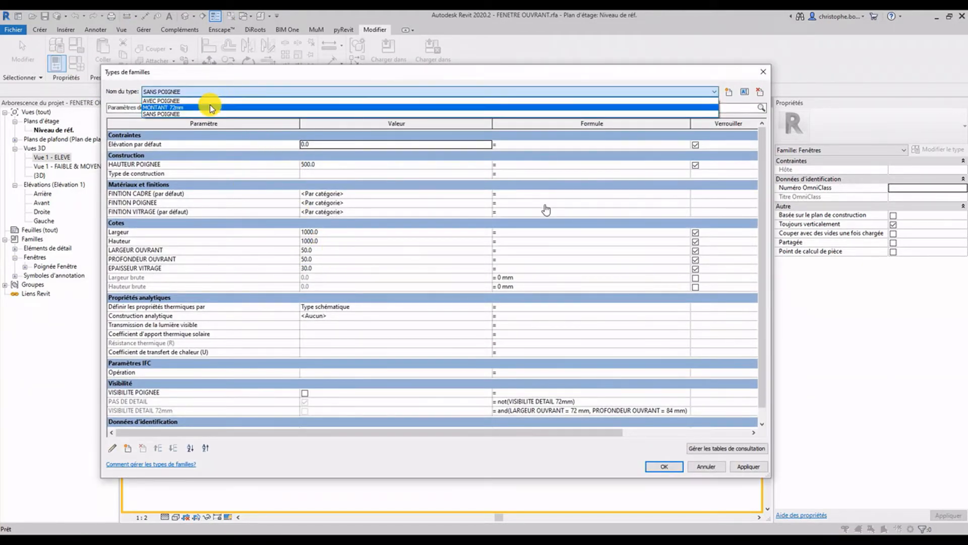
{"action": "left_click", "coordinate": [210, 105]}
{"action": "left_click", "coordinate": [657, 467]}
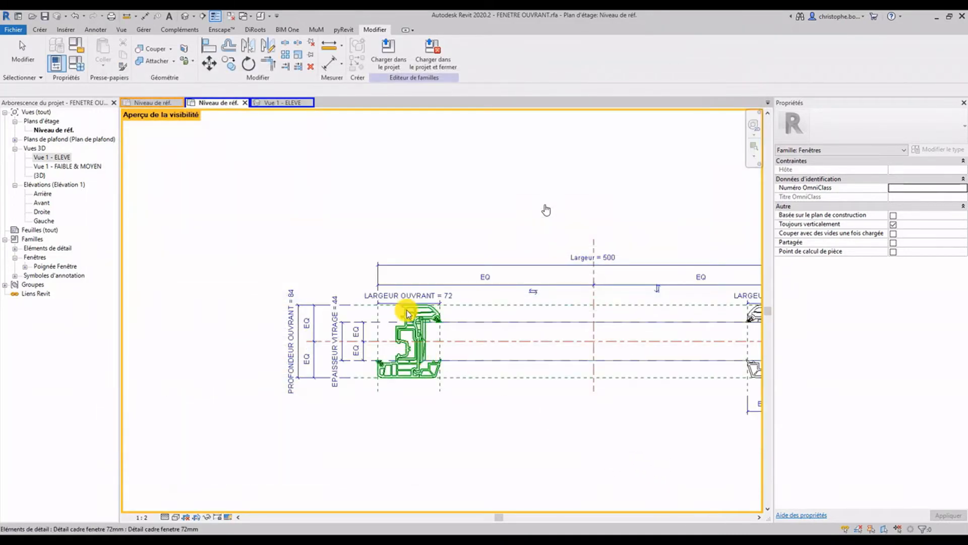
{"action": "scroll", "coordinate": [409, 313], "scroll_direction": "down", "scroll_amount": 2}
{"action": "scroll", "coordinate": [382, 231], "scroll_direction": "up", "scroll_amount": 2}
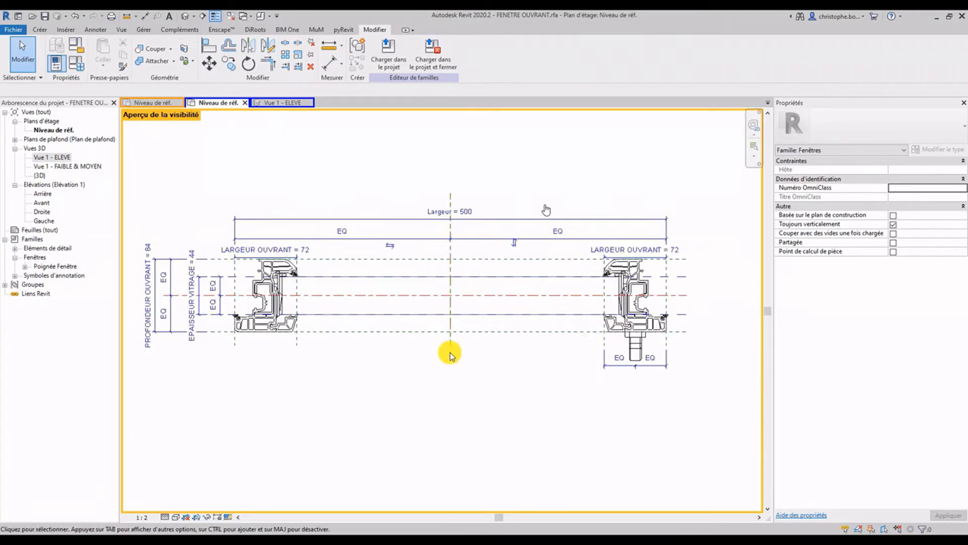
{"action": "mouse_move", "coordinate": [404, 353]}
{"action": "middle_mouse_down"}
{"action": "mouse_move", "coordinate": [417, 355]}
{"action": "mouse_move", "coordinate": [424, 372]}
{"action": "middle_mouse_up"}
{"action": "key", "text": "z"}
{"action": "key", "text": "f"}
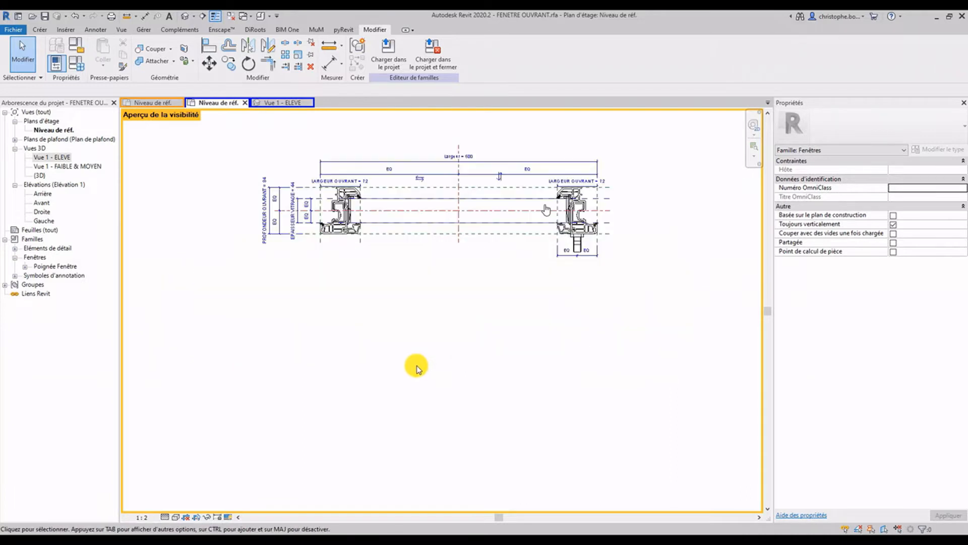
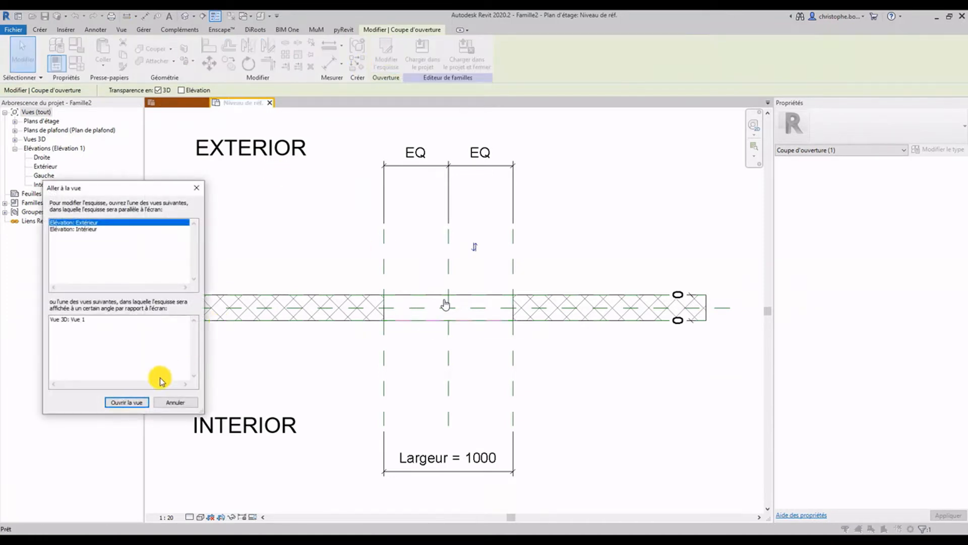
Examine the opening cut's boundary sketch in the Extérieur elevation and return to the Niveau de réf. plan without editing it.
{"action": "left_click", "coordinate": [123, 402]}
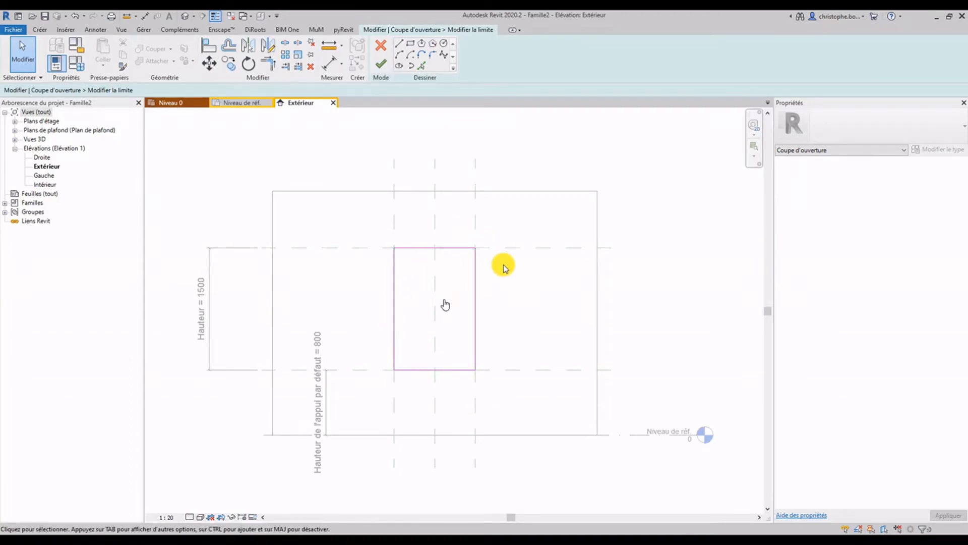
{"action": "left_click", "coordinate": [378, 46]}
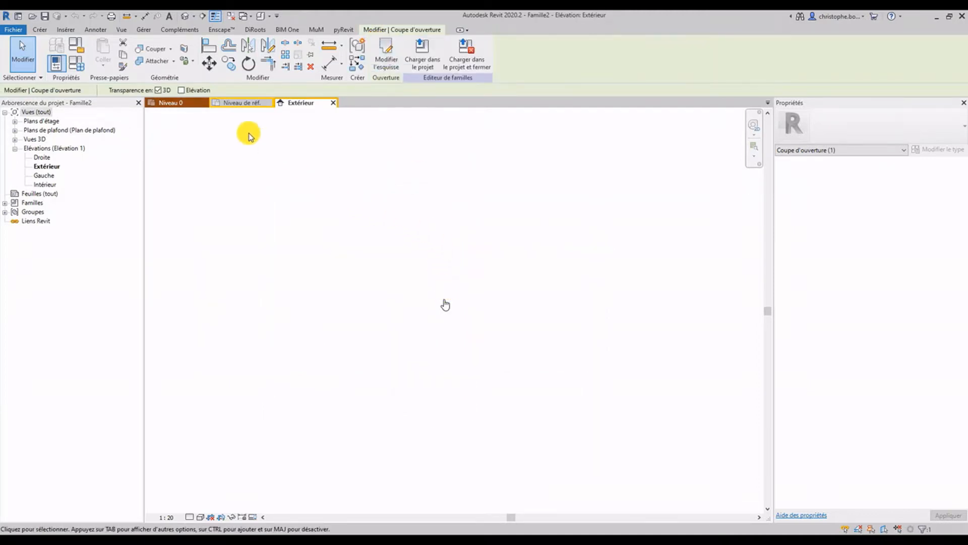
{"action": "left_click", "coordinate": [229, 103]}
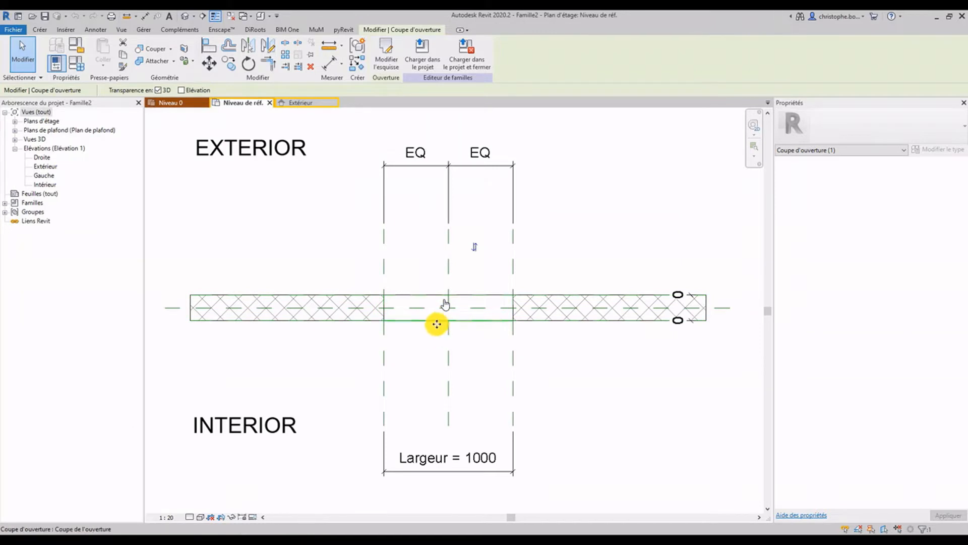
Delete the opening cut from the host wall in the Niveau de réf. plan.
{"action": "left_click", "coordinate": [417, 341]}
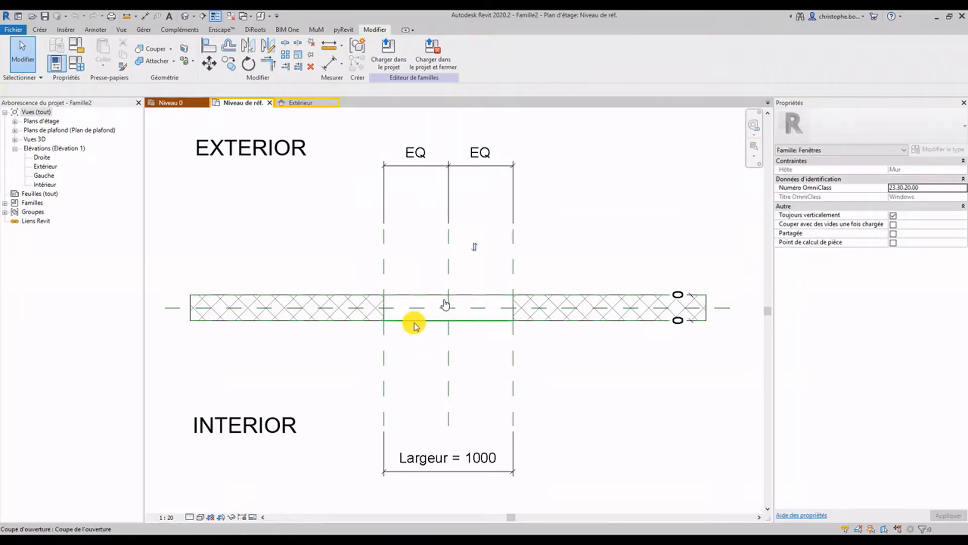
{"action": "left_click", "coordinate": [414, 325]}
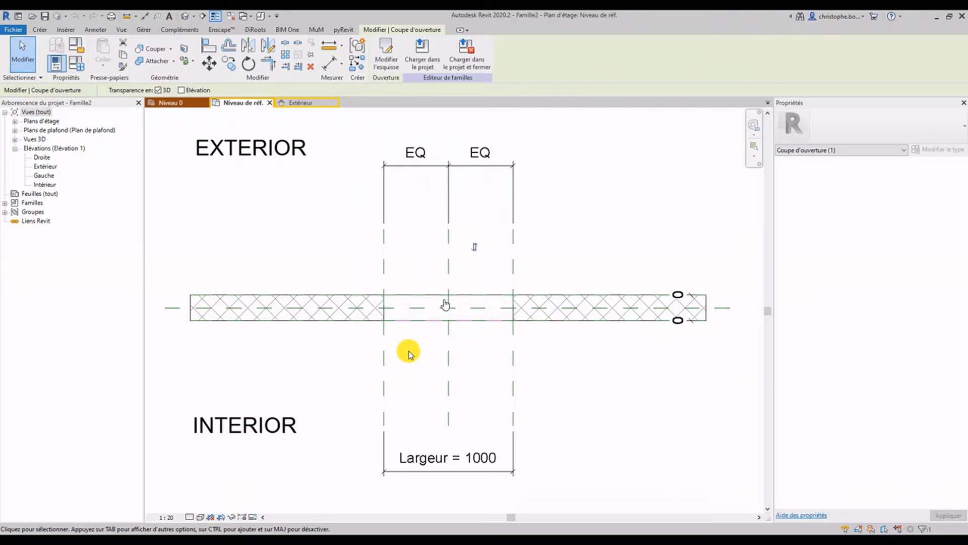
{"action": "left_click", "coordinate": [409, 353]}
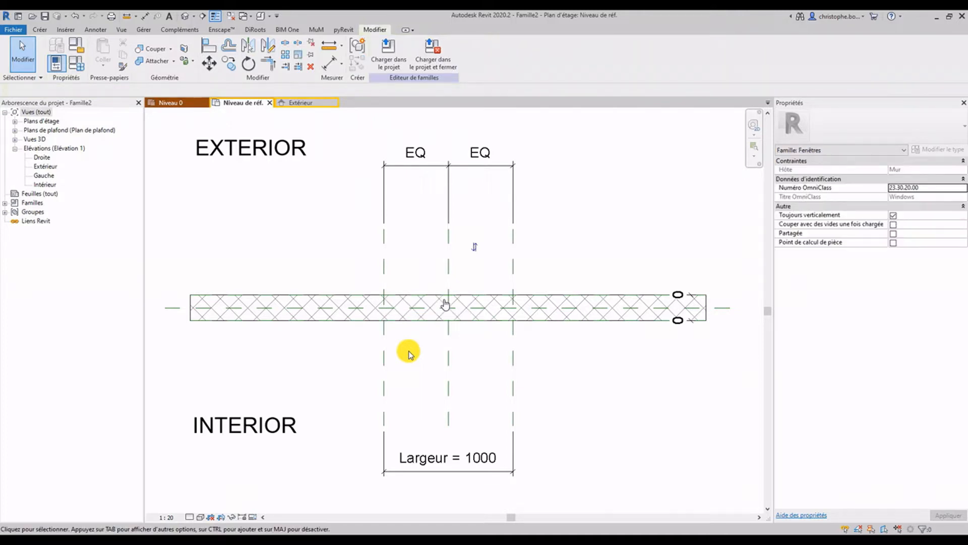
Draw two vertical reference planes across the wall, about 75 mm inside the left and about 56 mm inside the right width reference.
{"action": "left_click", "coordinate": [37, 29]}
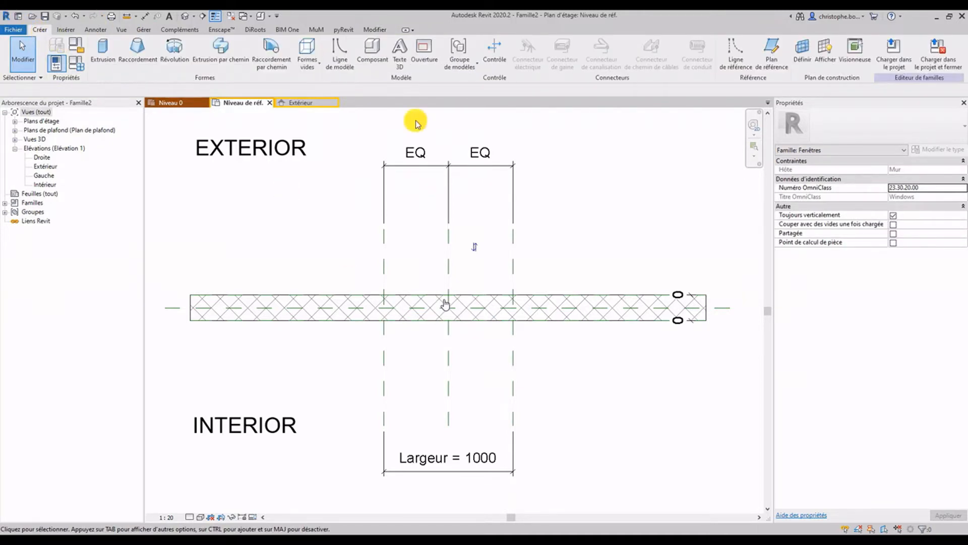
{"action": "left_click", "coordinate": [757, 54]}
{"action": "scroll", "coordinate": [386, 287], "scroll_direction": "up", "scroll_amount": 2}
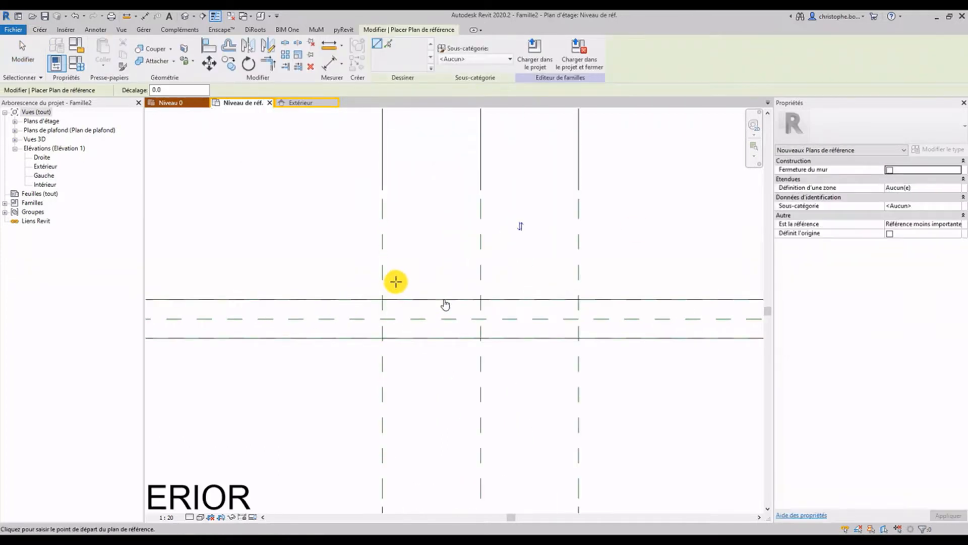
{"action": "left_click", "coordinate": [397, 277]}
{"action": "left_click", "coordinate": [394, 373]}
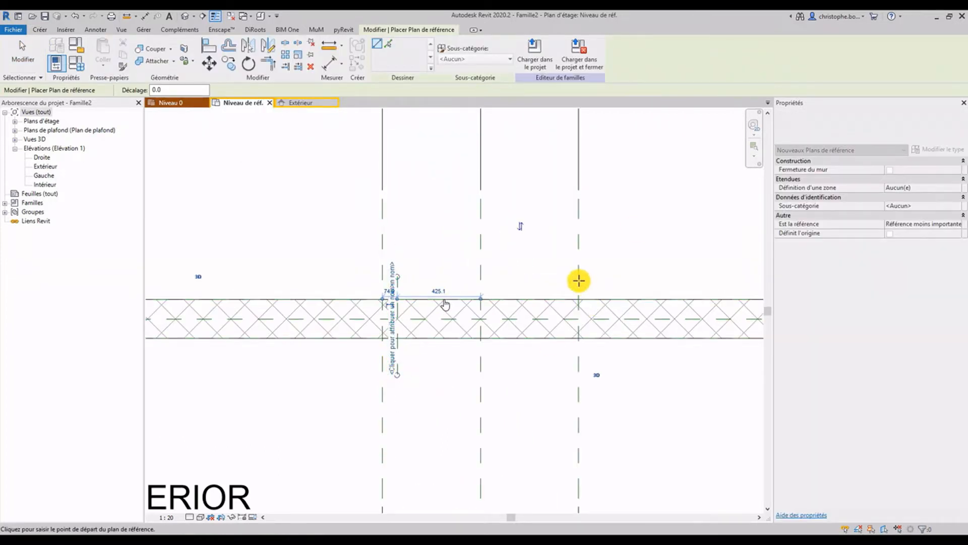
{"action": "left_click", "coordinate": [567, 266]}
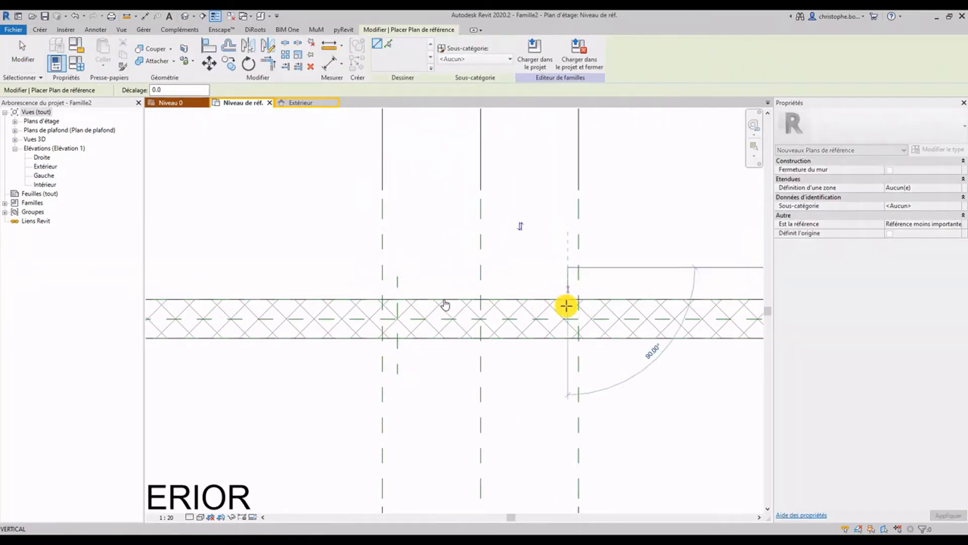
{"action": "left_click", "coordinate": [567, 369]}
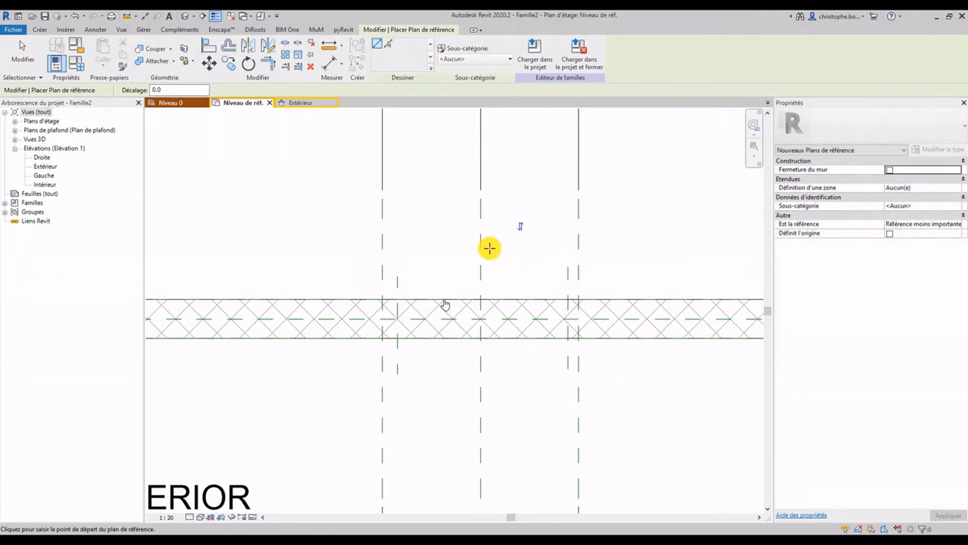
Draw two crosswise reference planes in the Extérieur elevation, one about 76 mm below the head reference and one just above the sill reference.
{"action": "left_click", "coordinate": [284, 103]}
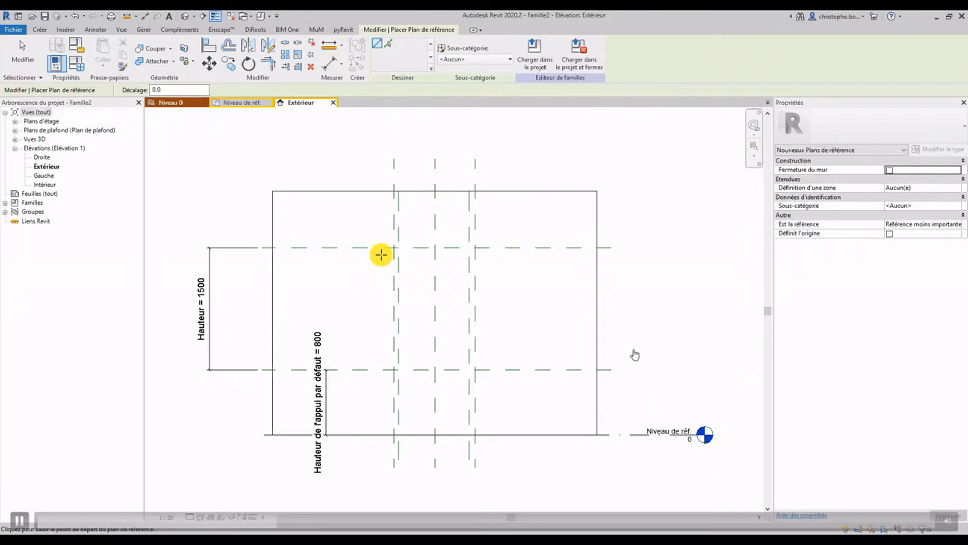
{"action": "left_click", "coordinate": [382, 255]}
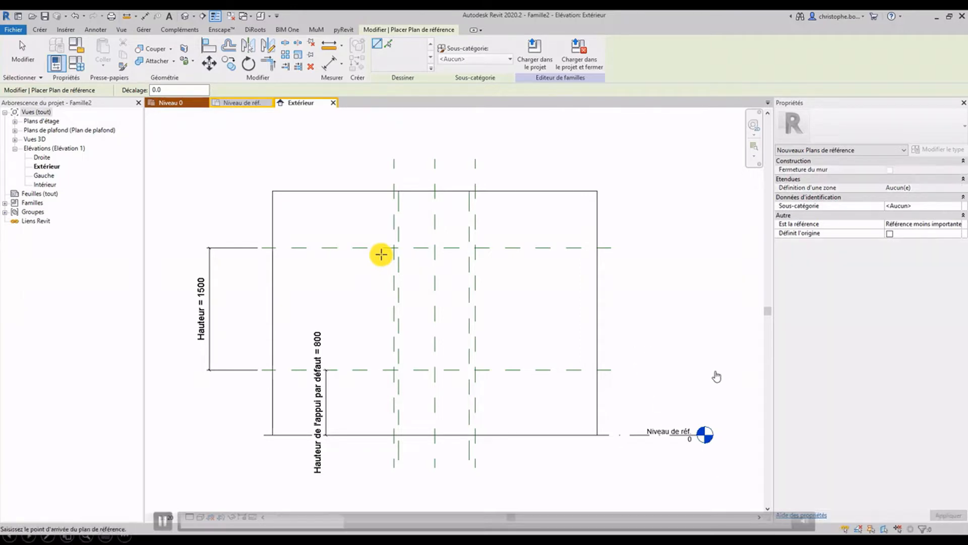
{"action": "left_click", "coordinate": [499, 255]}
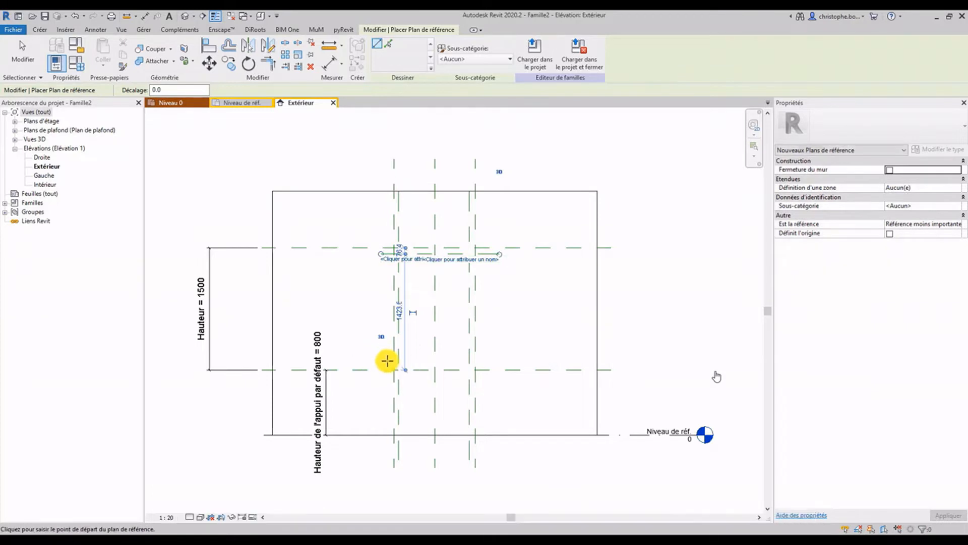
{"action": "left_click", "coordinate": [383, 363]}
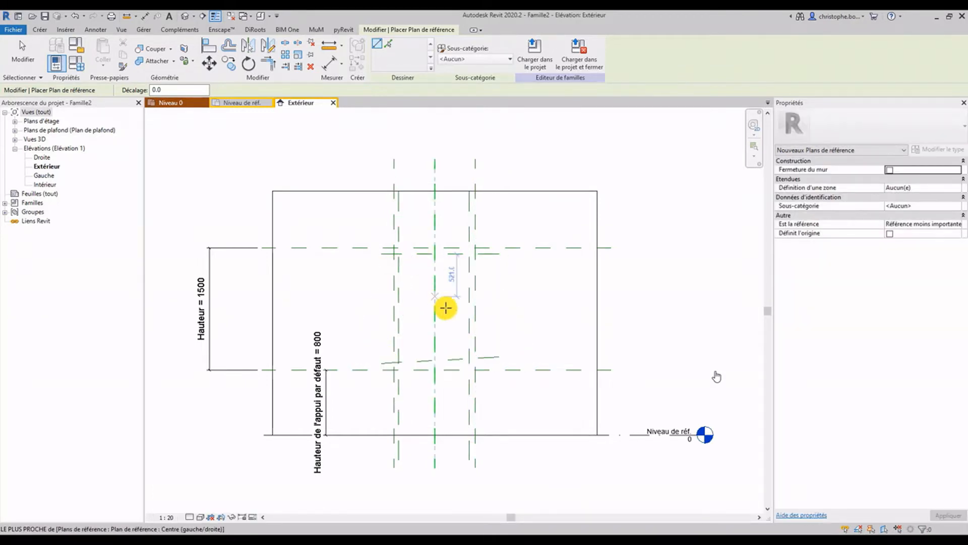
{"action": "left_click", "coordinate": [463, 359]}
{"action": "key", "text": "Escape"}
{"action": "left_click", "coordinate": [493, 359]}
{"action": "key", "text": "Escape"}
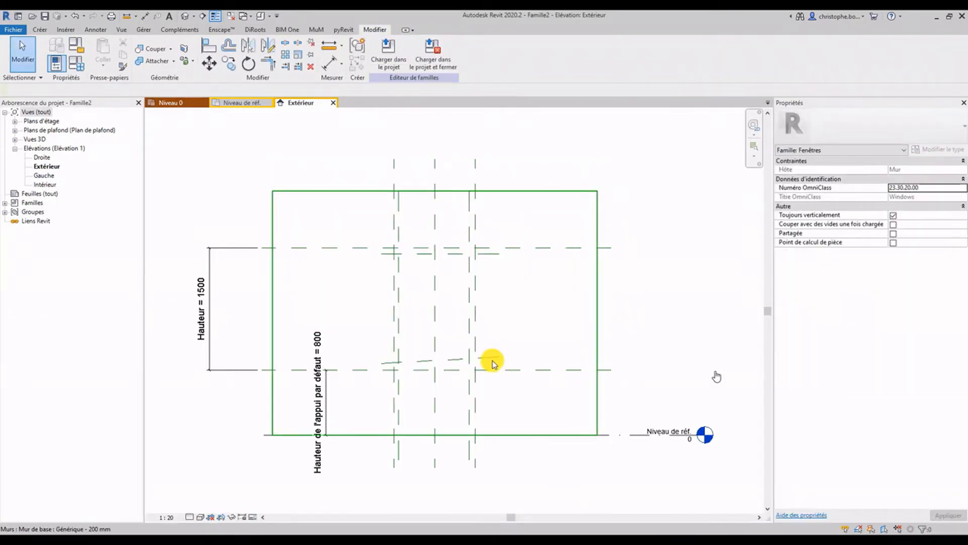
Straighten the slanted reference plane above the sill by setting its angle to 180°.
{"action": "scroll", "coordinate": [452, 357], "scroll_direction": "up", "scroll_amount": 4}
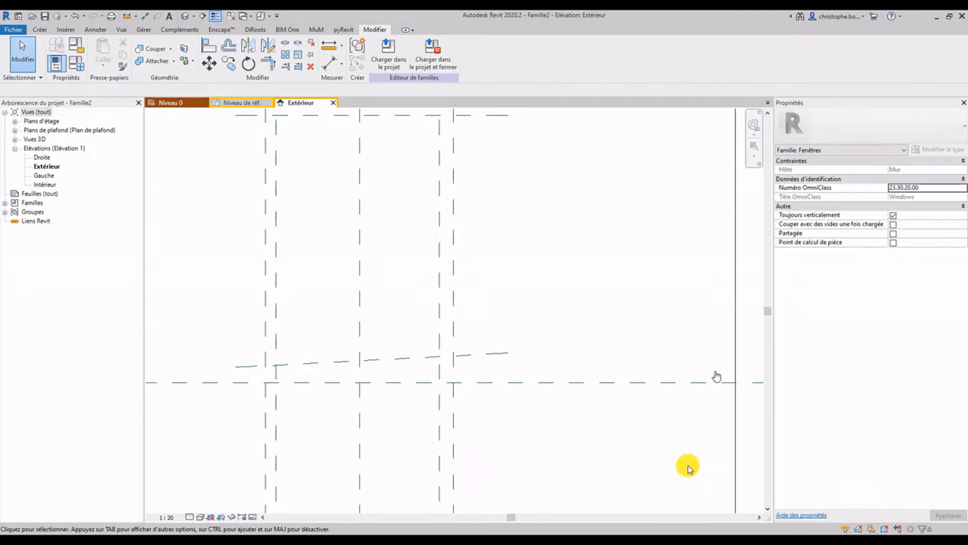
{"action": "left_click", "coordinate": [480, 358]}
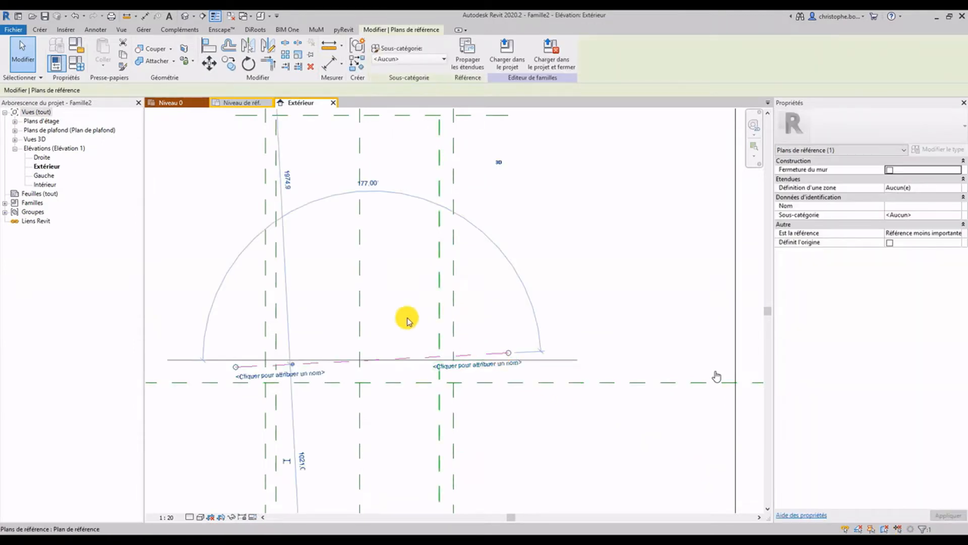
{"action": "left_click", "coordinate": [367, 183]}
{"action": "type", "text": "90"}
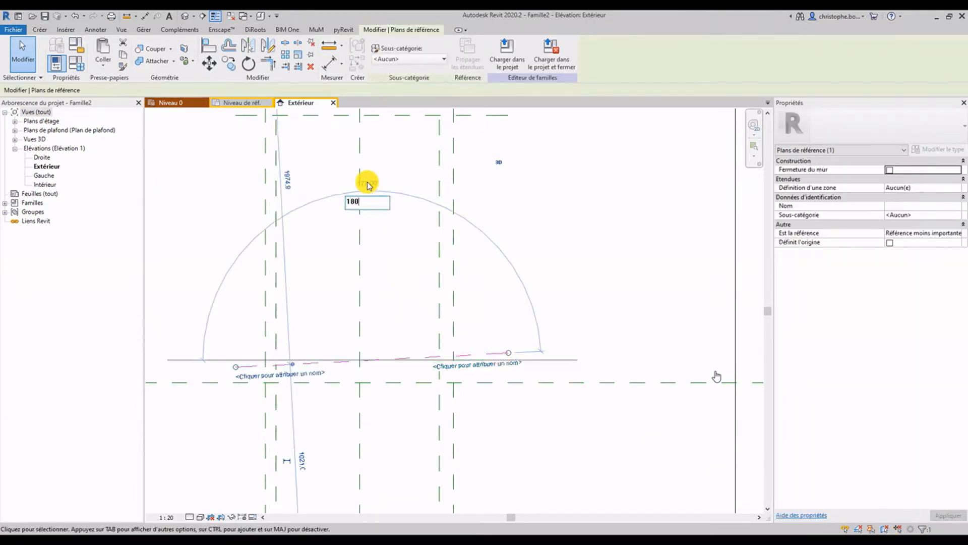
{"action": "key", "text": "Return"}
{"action": "left_click", "coordinate": [343, 287]}
{"action": "scroll", "coordinate": [343, 287], "scroll_direction": "down", "scroll_amount": 2}
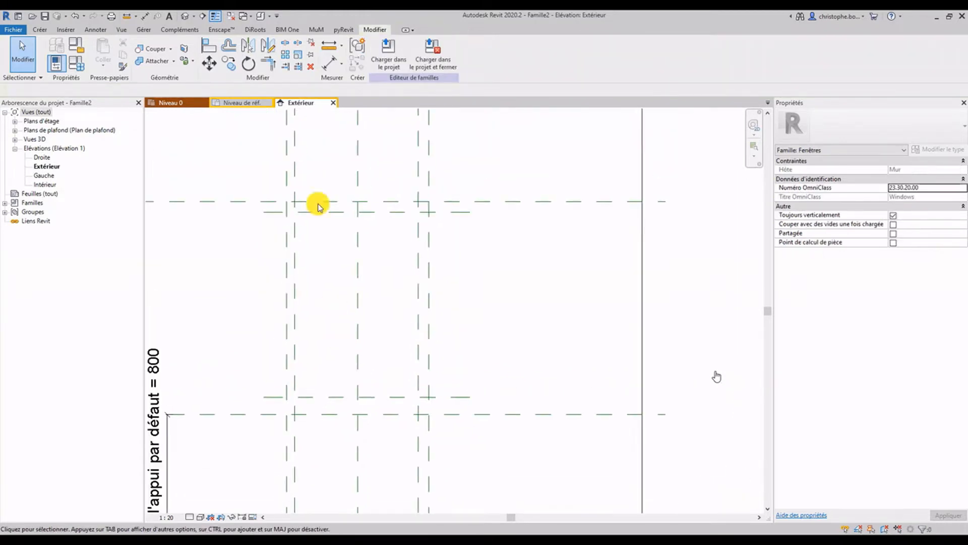
Place an aligned dimension between the Droite reference plane and the adjacent inner vertical plane in the Extérieur elevation.
{"action": "left_click", "coordinate": [329, 63]}
{"action": "middle_click_drag", "start_coordinate": [290, 250], "coordinate": [303, 271]}
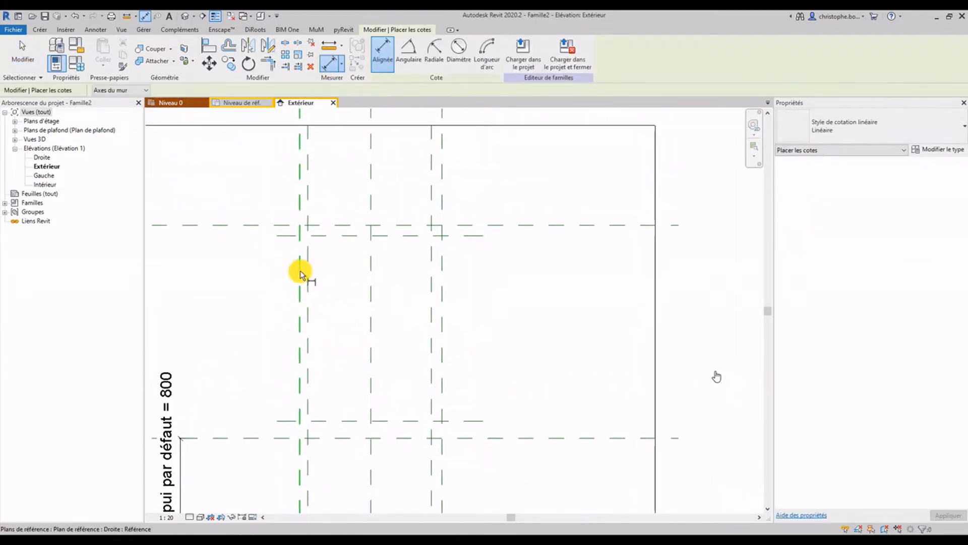
{"action": "left_click", "coordinate": [280, 205]}
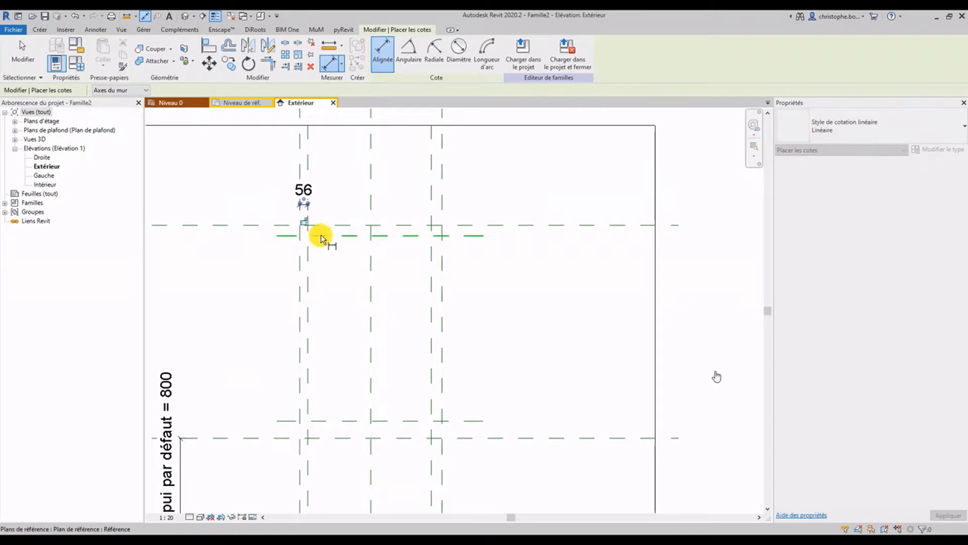
Place aligned dimensions between the head, sill and right-hand width reference planes and their adjacent inner planes.
{"action": "left_click", "coordinate": [325, 225]}
{"action": "left_click", "coordinate": [281, 420]}
{"action": "left_click", "coordinate": [272, 418]}
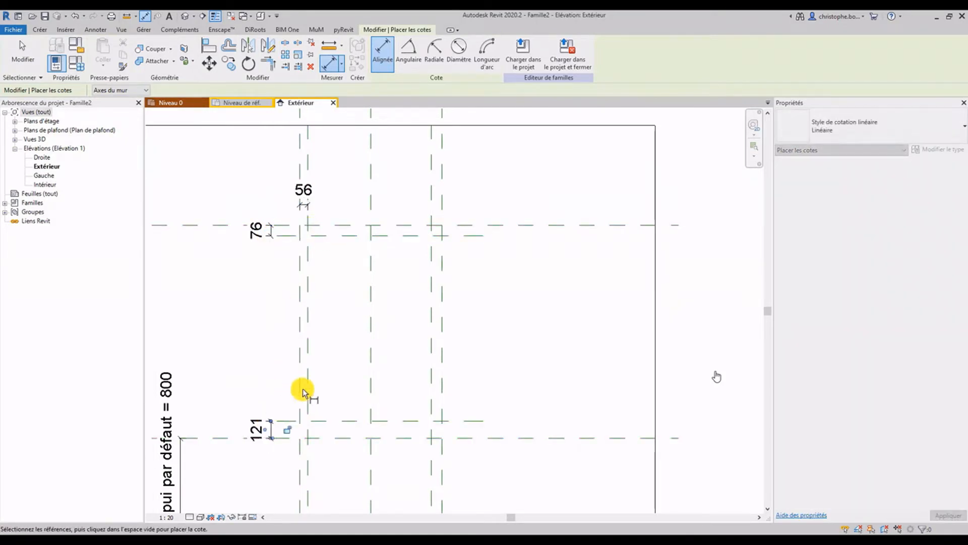
{"action": "left_click", "coordinate": [431, 205]}
{"action": "left_click", "coordinate": [443, 205]}
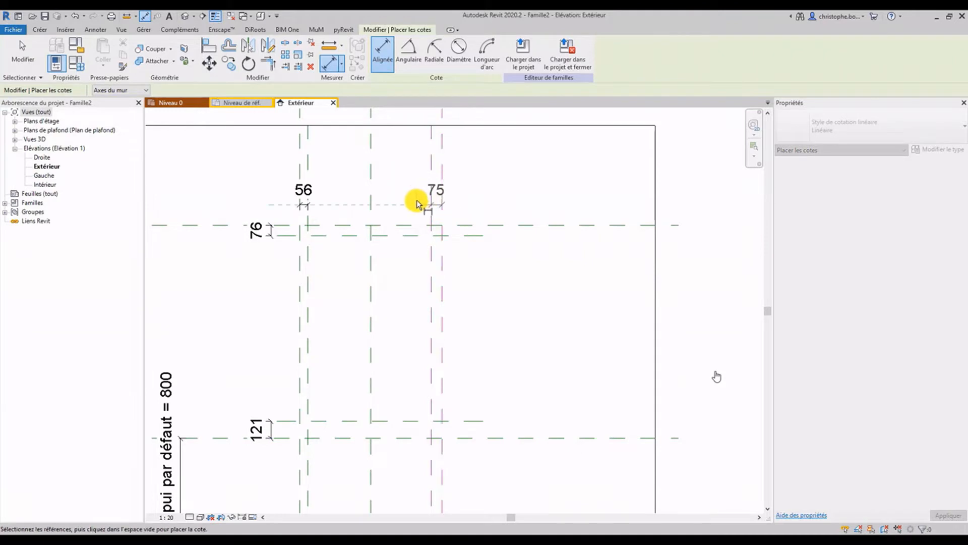
{"action": "left_click", "coordinate": [413, 202]}
{"action": "key", "text": "Escape"}
{"action": "key", "text": "Escape"}
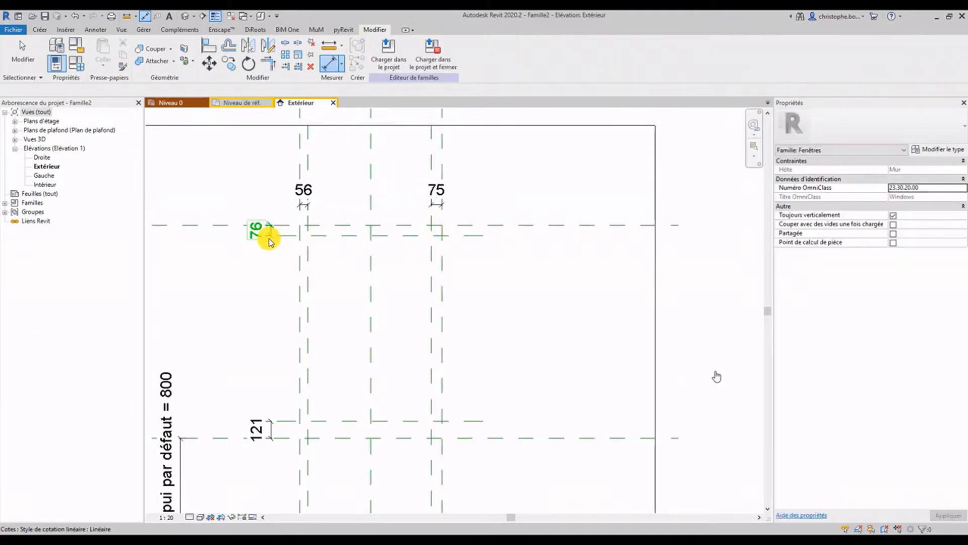
Label all four inner-plane offset dimensions with a new type parameter named DC, grouped under Cotes.
{"action": "left_click", "coordinate": [268, 240]}
{"action": "left_click", "coordinate": [298, 206], "text": "ctrl"}
{"action": "left_click", "coordinate": [453, 206], "text": "ctrl"}
{"action": "left_click", "coordinate": [476, 53]}
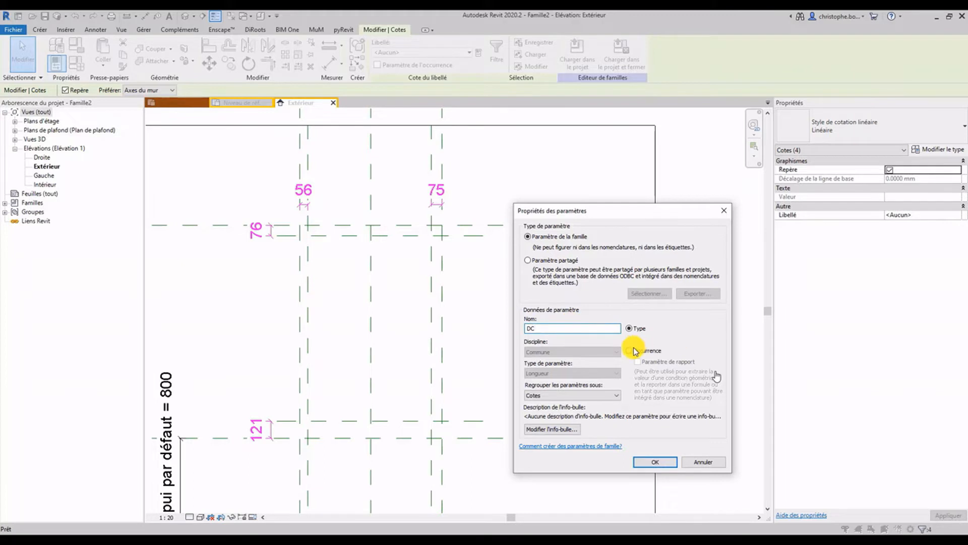
{"action": "left_click", "coordinate": [650, 462]}
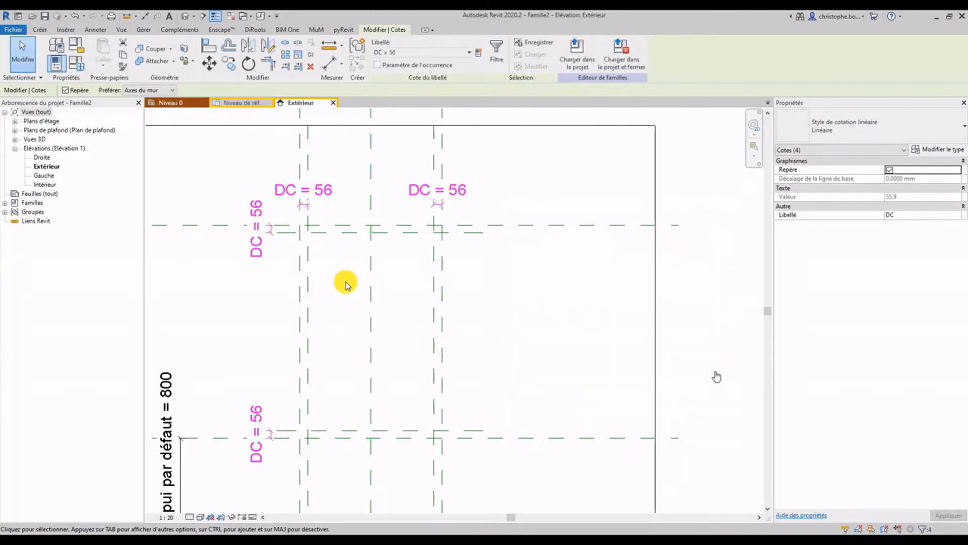
Set the DC offset parameter to 50 mm through the dimension above the opening.
{"action": "left_click", "coordinate": [321, 191]}
{"action": "left_click", "coordinate": [311, 197]}
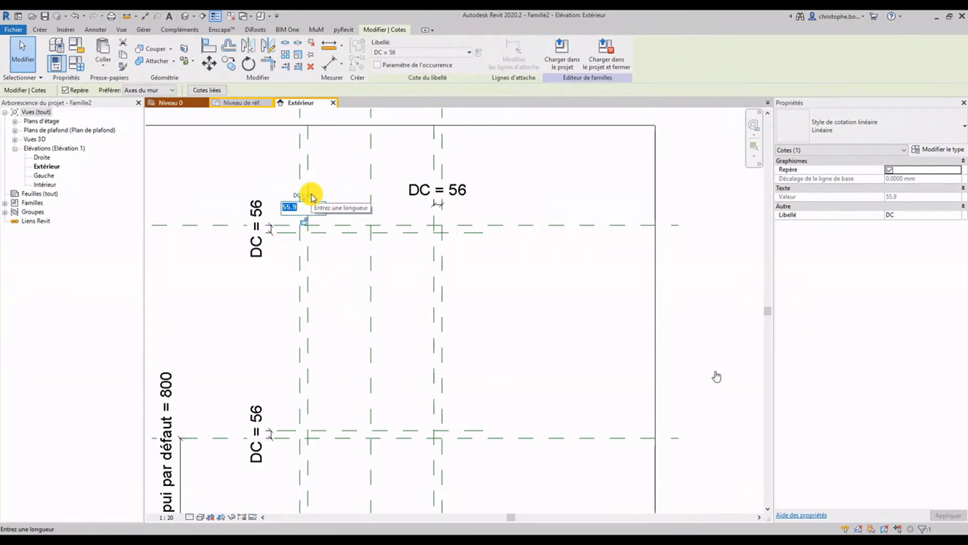
{"action": "key", "text": "Return"}
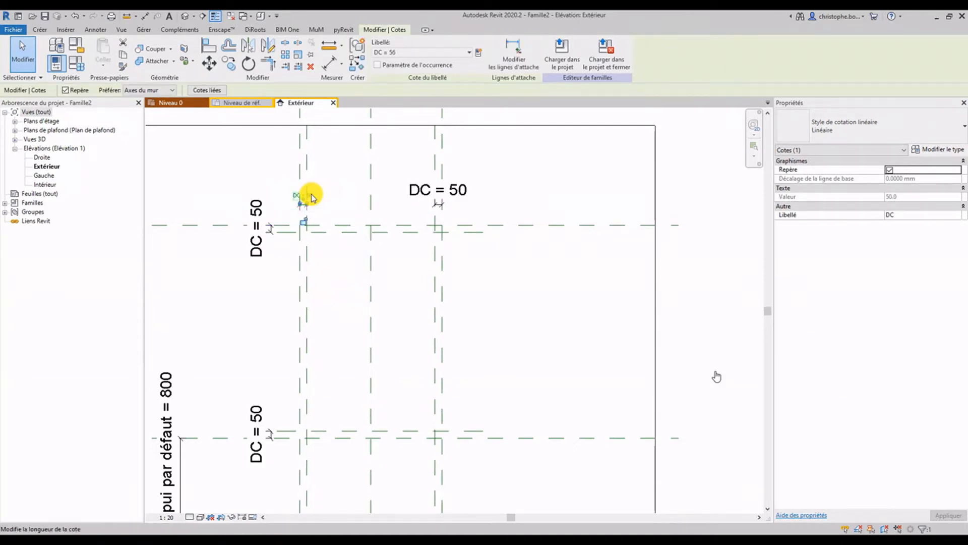
{"action": "left_click", "coordinate": [345, 286]}
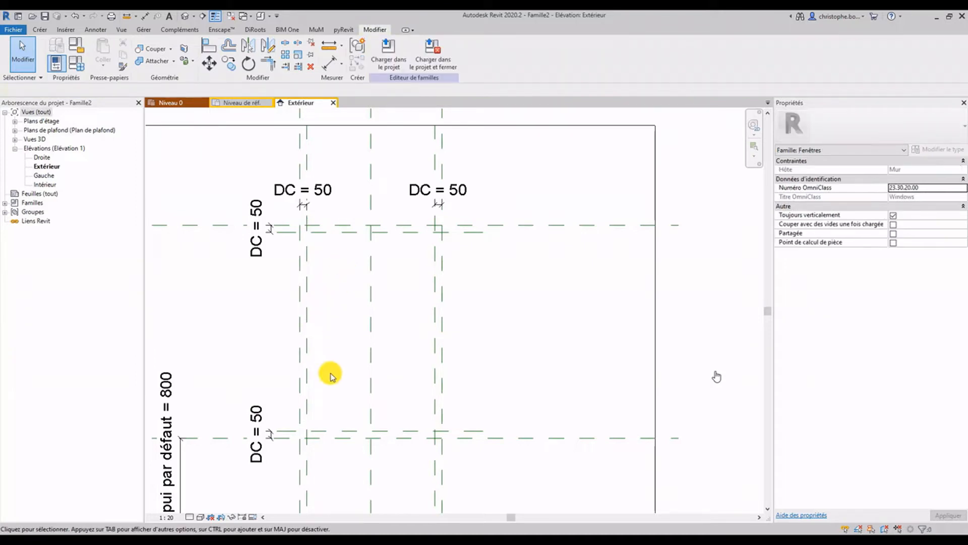
Start a void extrusion and sketch a 1000 by 1500 mm rectangle on the outer width, head and sill reference planes.
{"action": "left_click", "coordinate": [42, 31]}
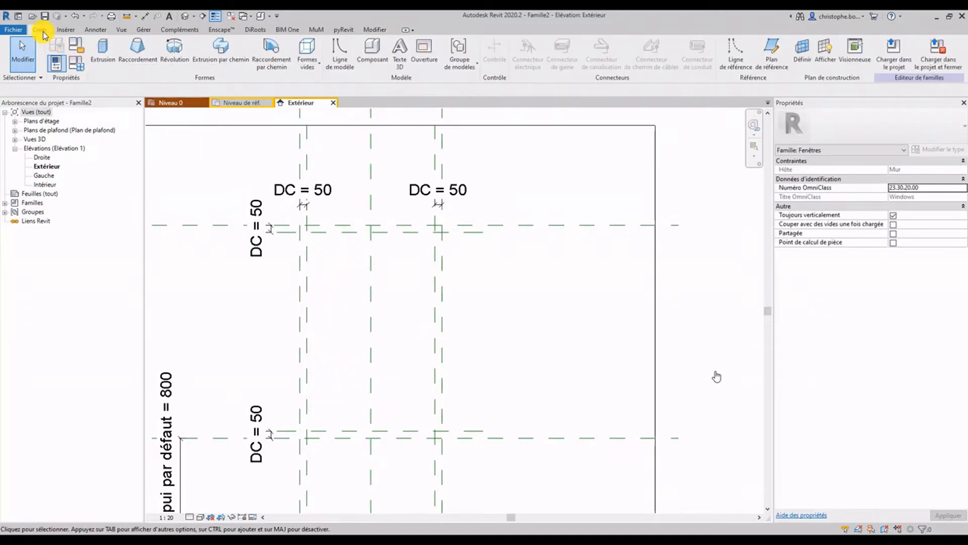
{"action": "left_click", "coordinate": [304, 68]}
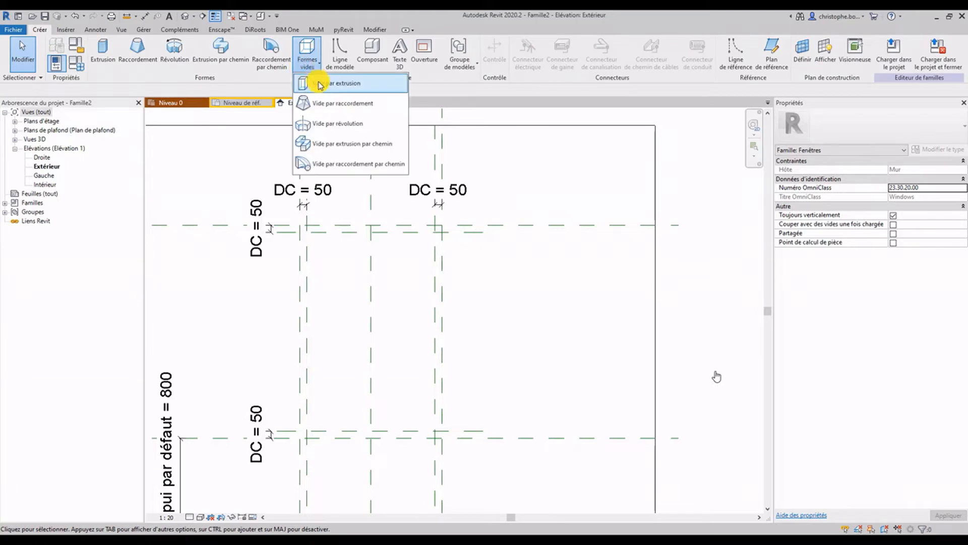
{"action": "left_click", "coordinate": [321, 82]}
{"action": "left_click", "coordinate": [410, 43]}
{"action": "left_click", "coordinate": [299, 225]}
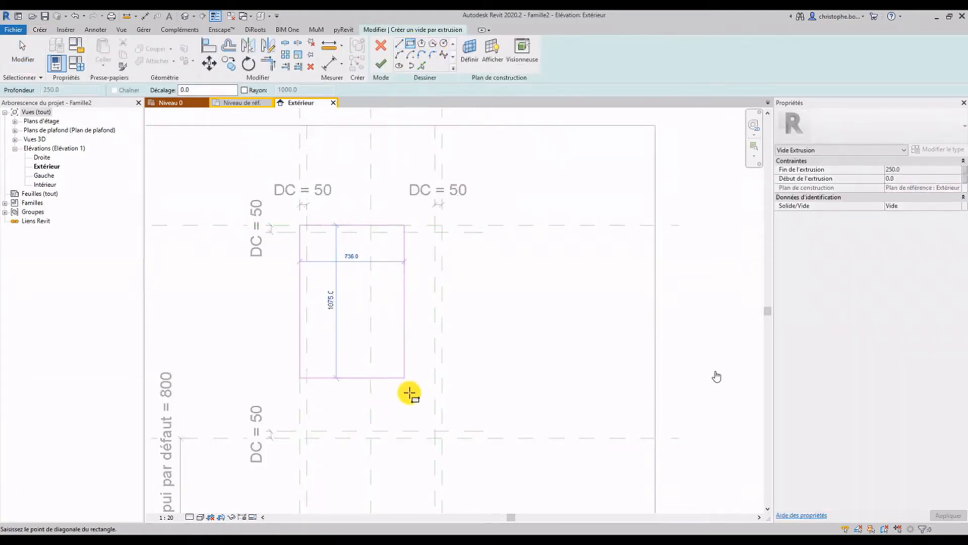
{"action": "left_click", "coordinate": [442, 438]}
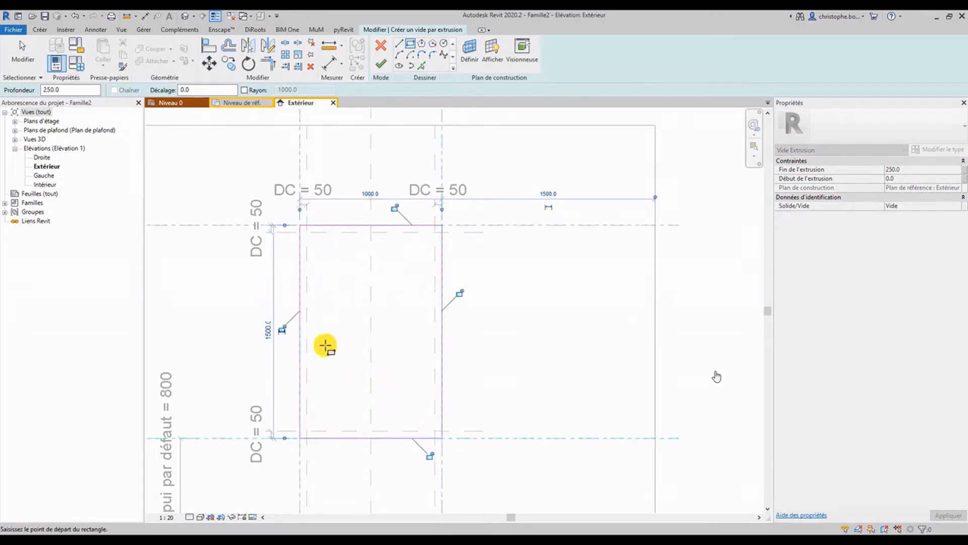
Lock the void sketch's head and right-hand edges to their reference planes, try locking the sill edge, and finish the sketch.
{"action": "left_click", "coordinate": [395, 207]}
{"action": "left_click", "coordinate": [459, 293]}
{"action": "left_click", "coordinate": [430, 457]}
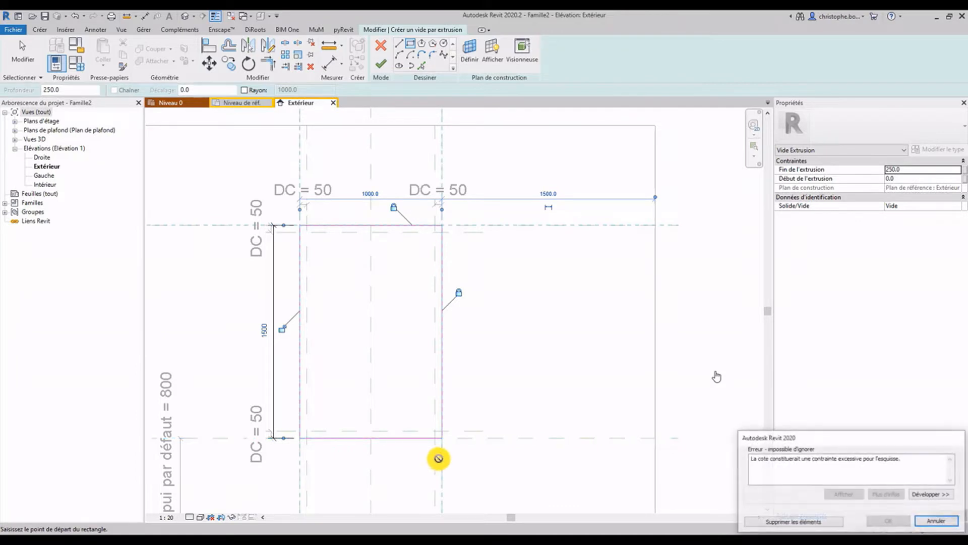
{"action": "left_click", "coordinate": [830, 522]}
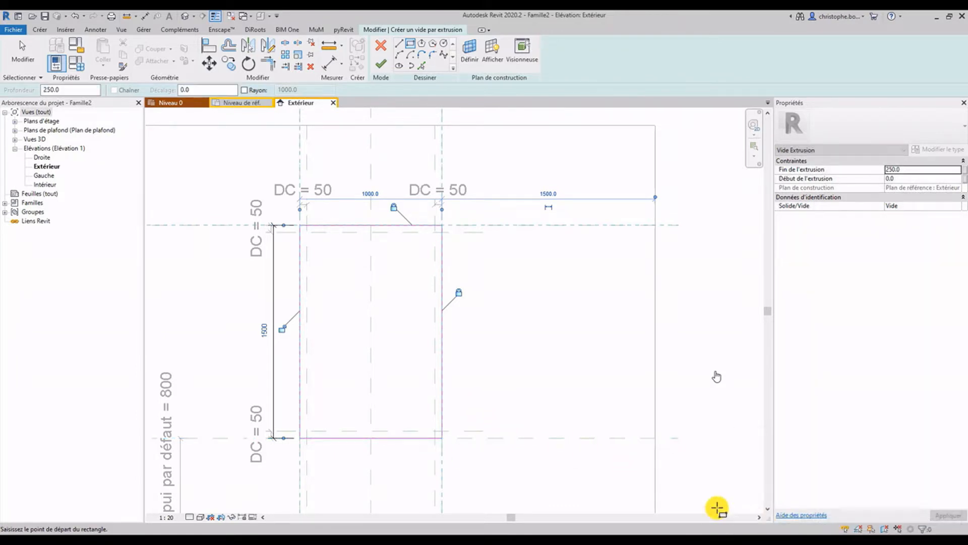
{"action": "key", "text": "Escape"}
{"action": "left_click", "coordinate": [397, 438]}
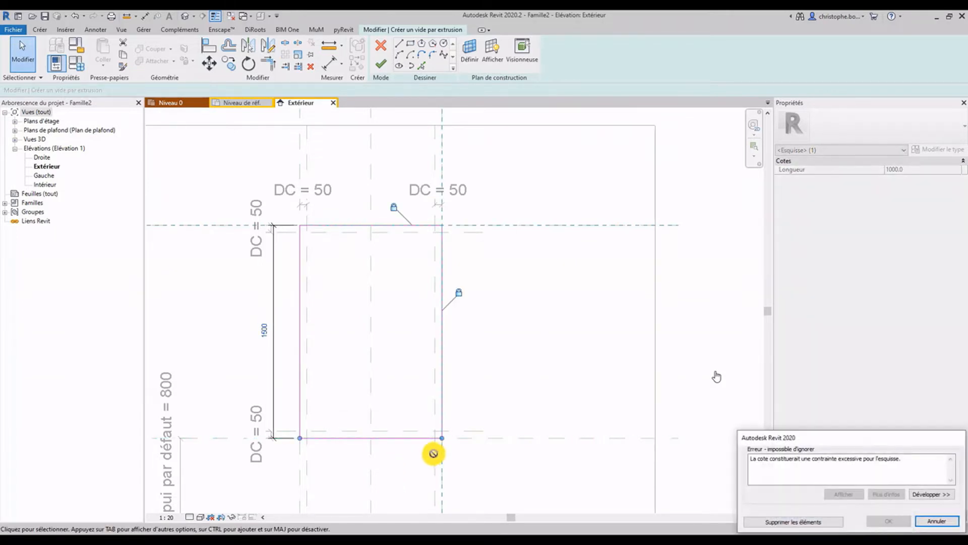
{"action": "left_click", "coordinate": [506, 390]}
{"action": "scroll", "coordinate": [461, 328], "scroll_direction": "down", "scroll_amount": 1}
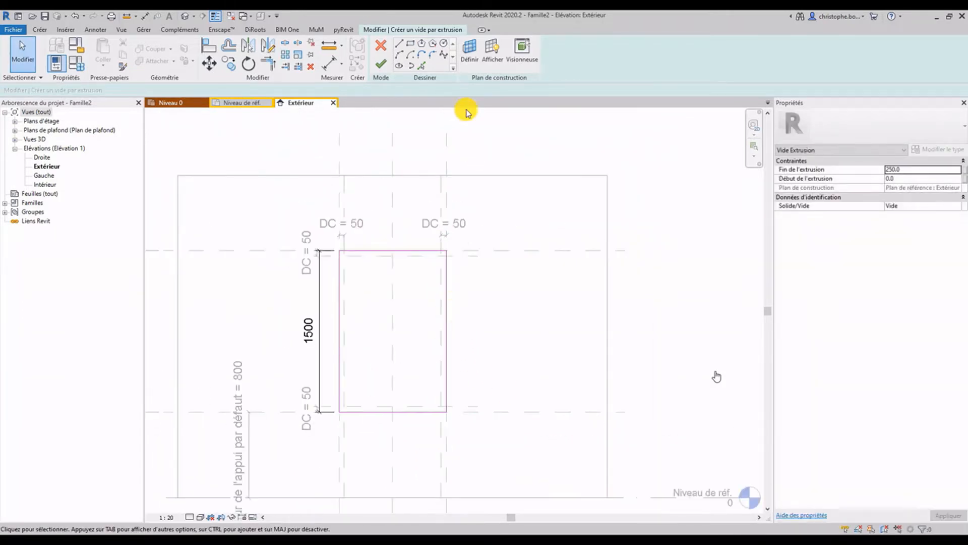
{"action": "left_click", "coordinate": [381, 65]}
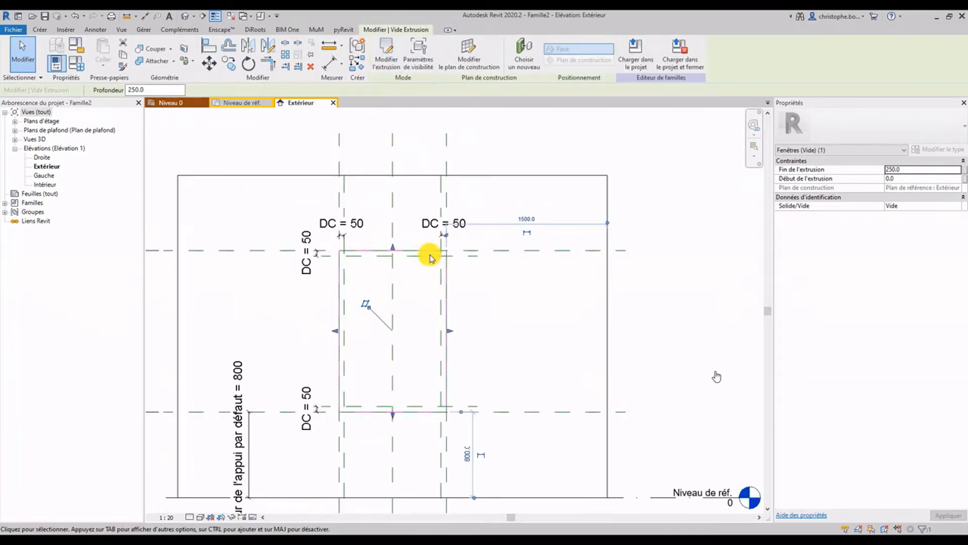
In the Niveau de réf. plan, shorten the outer void to end at the wall's centreline, 100 mm deep.
{"action": "left_click", "coordinate": [231, 102]}
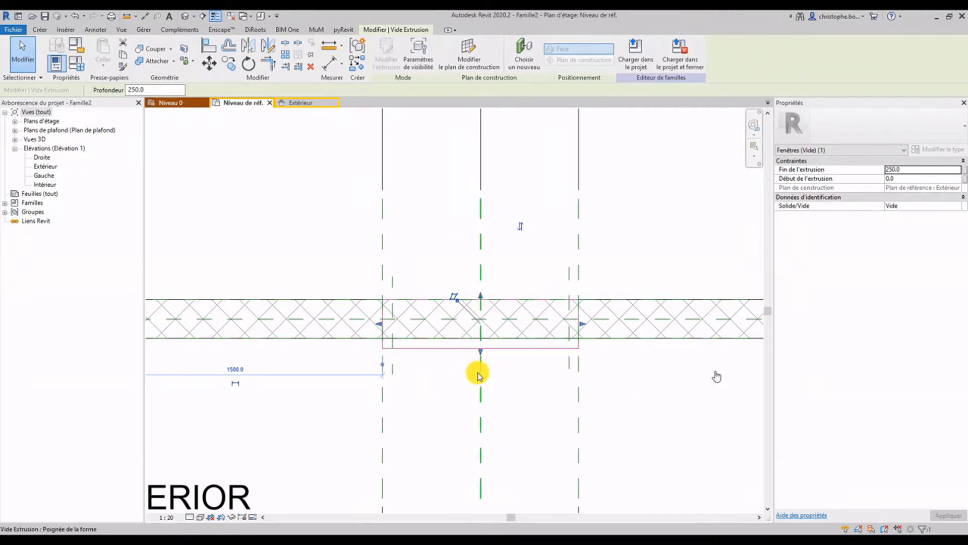
{"action": "left_click_drag", "start_coordinate": [484, 359], "coordinate": [493, 320]}
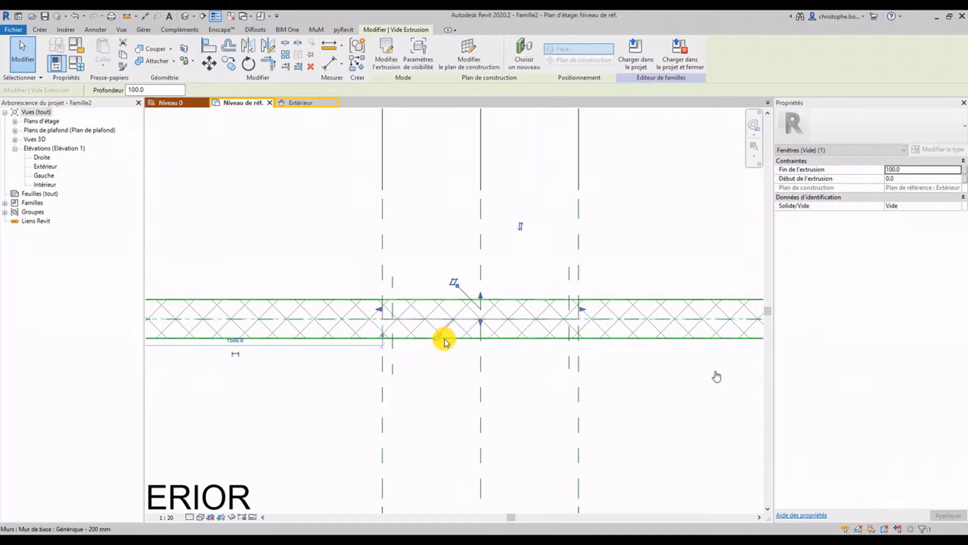
{"action": "left_click", "coordinate": [448, 384]}
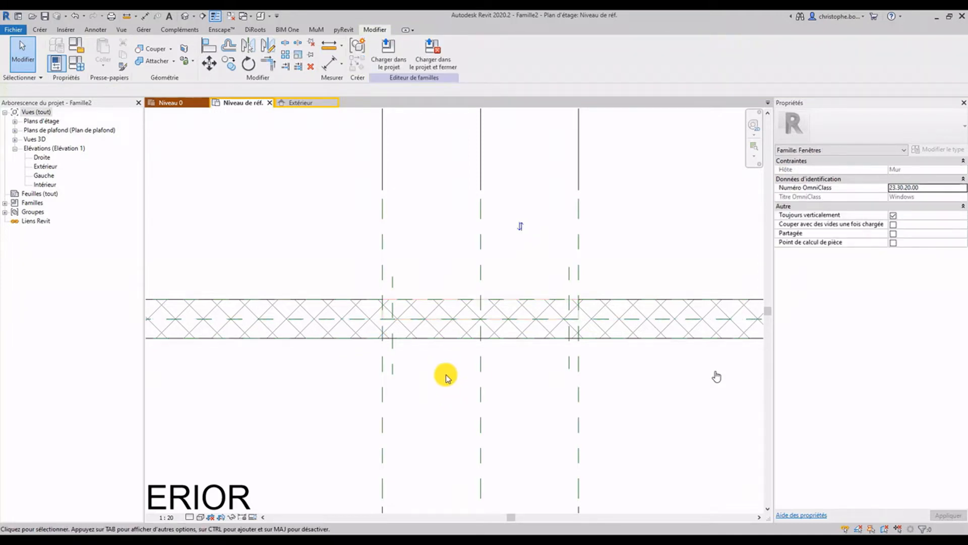
Cut the host wall with the outer void extrusion in the Niveau de réf. plan.
{"action": "left_click", "coordinate": [158, 51]}
{"action": "left_click", "coordinate": [353, 299]}
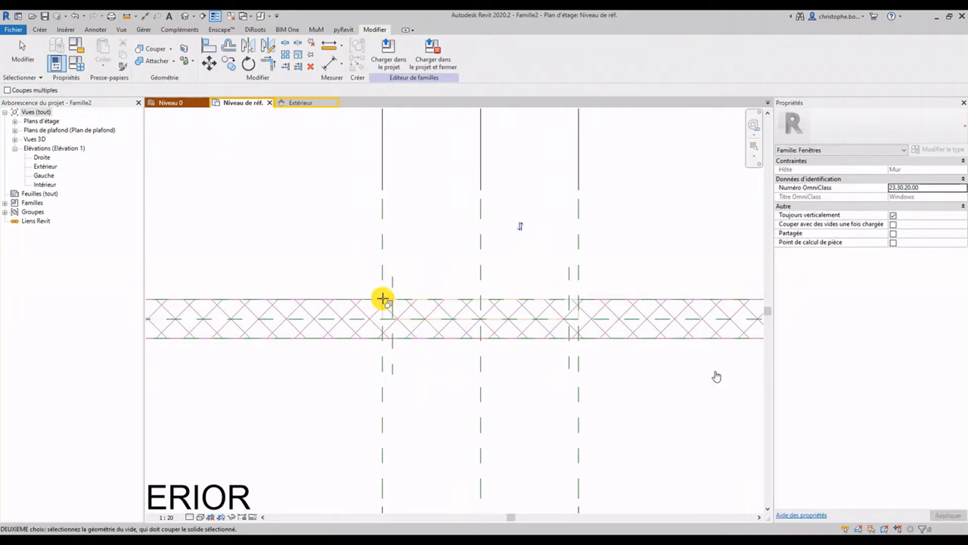
{"action": "left_click", "coordinate": [419, 300]}
{"action": "left_click", "coordinate": [450, 310]}
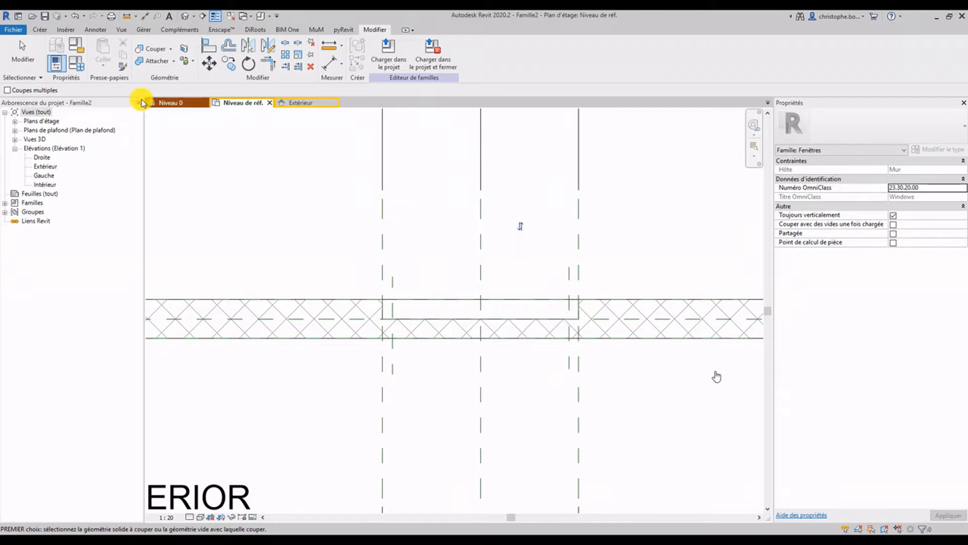
{"action": "left_click", "coordinate": [76, 19]}
{"action": "scroll", "coordinate": [219, 283], "scroll_direction": "down", "scroll_amount": 1}
{"action": "middle_click_drag", "start_coordinate": [219, 283], "coordinate": [347, 283]}
{"action": "scroll", "coordinate": [407, 348], "scroll_direction": "up", "scroll_amount": 3}
{"action": "key", "text": "Escape"}
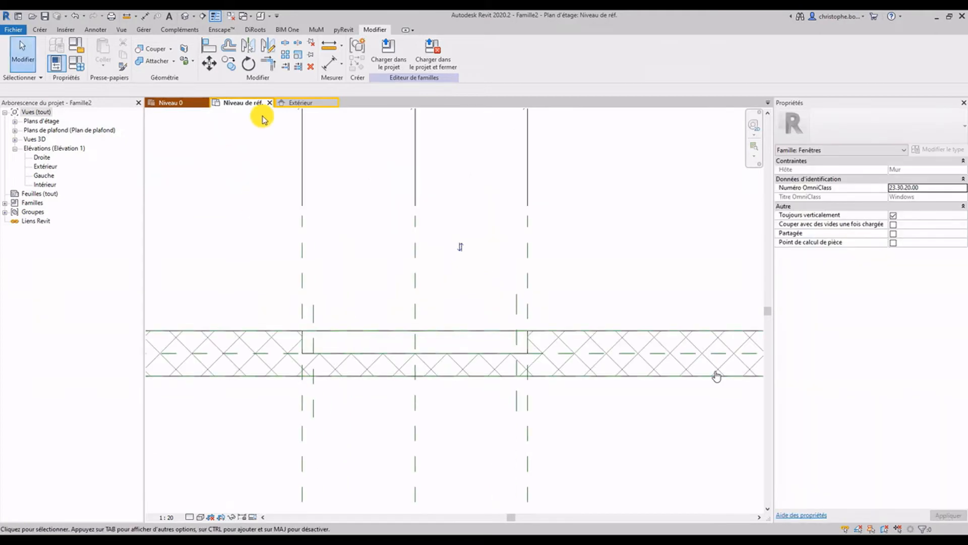
Start a void extrusion in the Extérieur elevation and sketch a 900 by 1400 mm rectangle on the inner reference planes.
{"action": "left_click", "coordinate": [298, 104]}
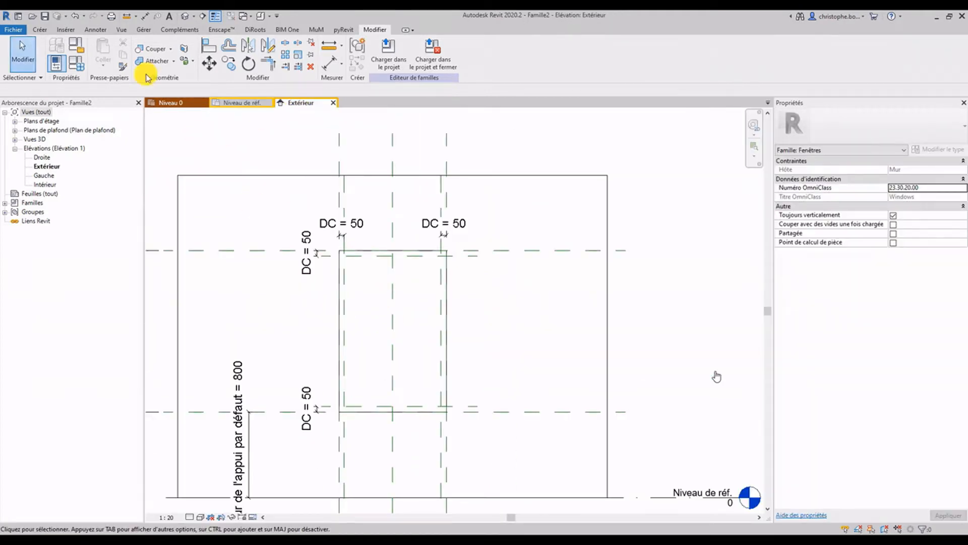
{"action": "left_click", "coordinate": [45, 31]}
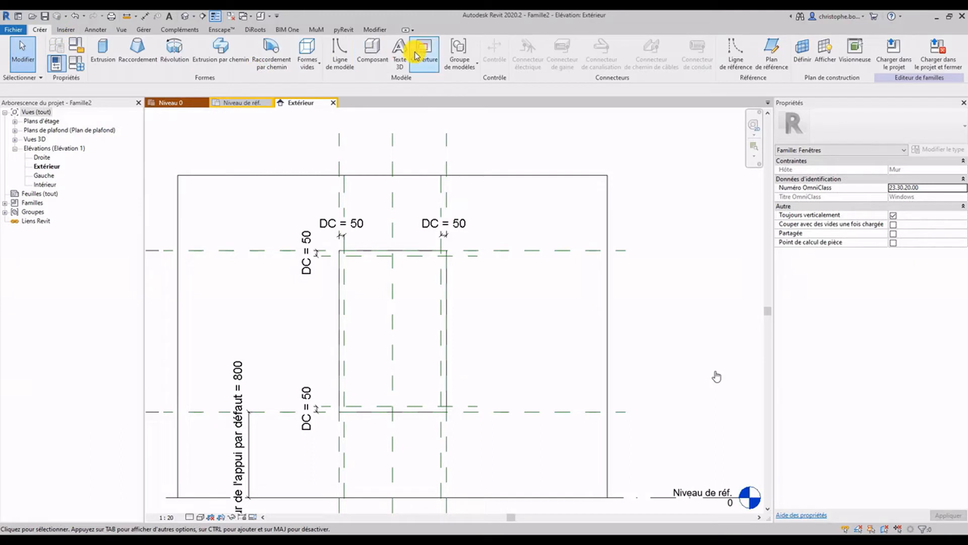
{"action": "left_click", "coordinate": [319, 54]}
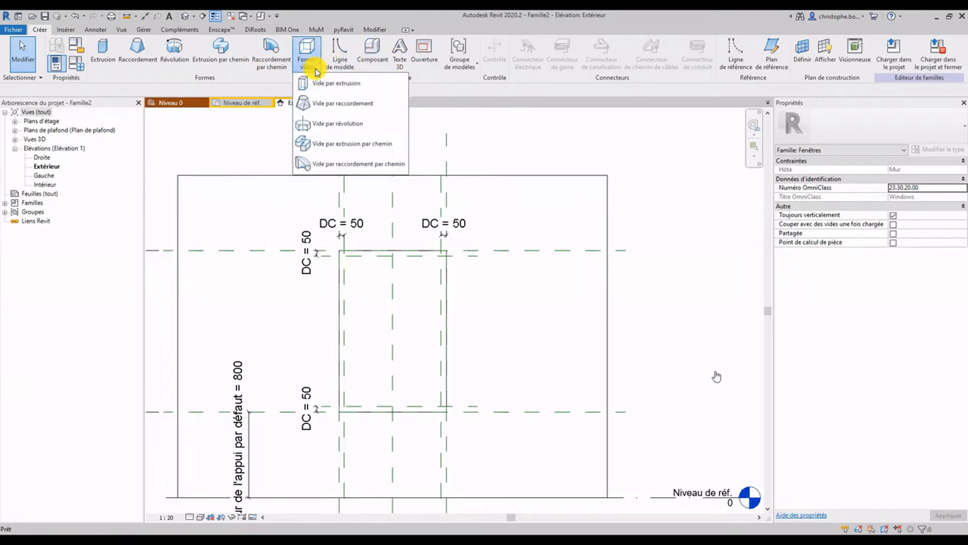
{"action": "left_click", "coordinate": [320, 83]}
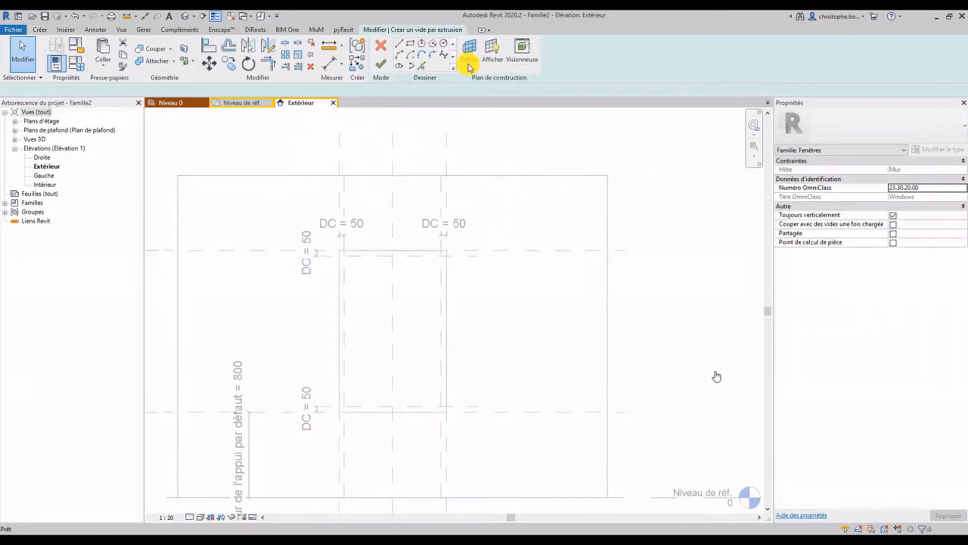
{"action": "left_click", "coordinate": [410, 43]}
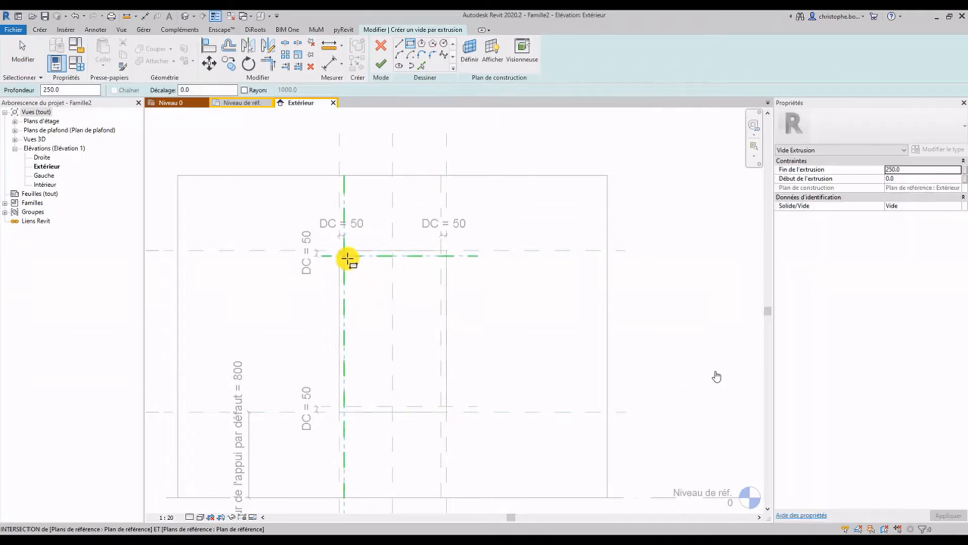
{"action": "left_click", "coordinate": [345, 256]}
{"action": "left_click", "coordinate": [440, 406]}
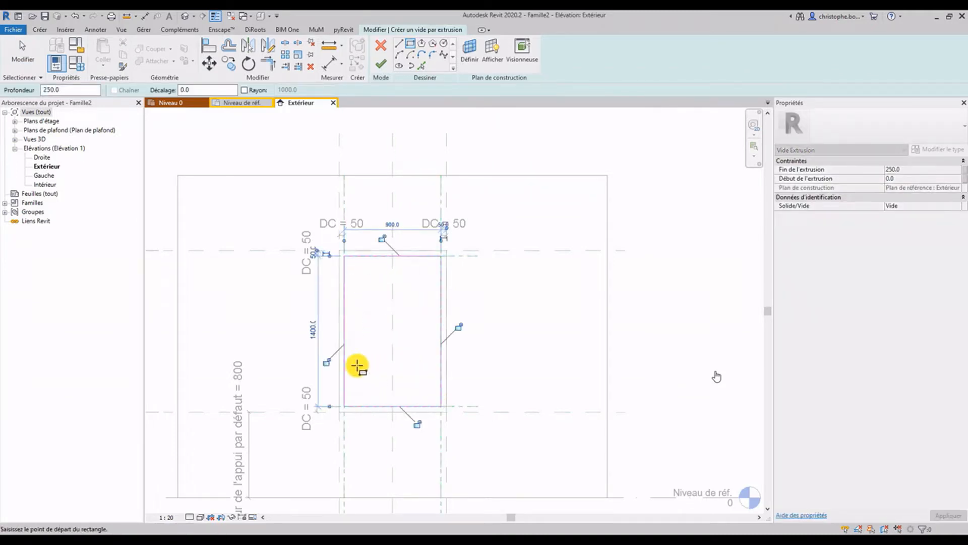
Lock all four edges of the inner void rectangle to the inner reference planes and finish the sketch.
{"action": "left_click", "coordinate": [326, 362]}
{"action": "left_click", "coordinate": [418, 426]}
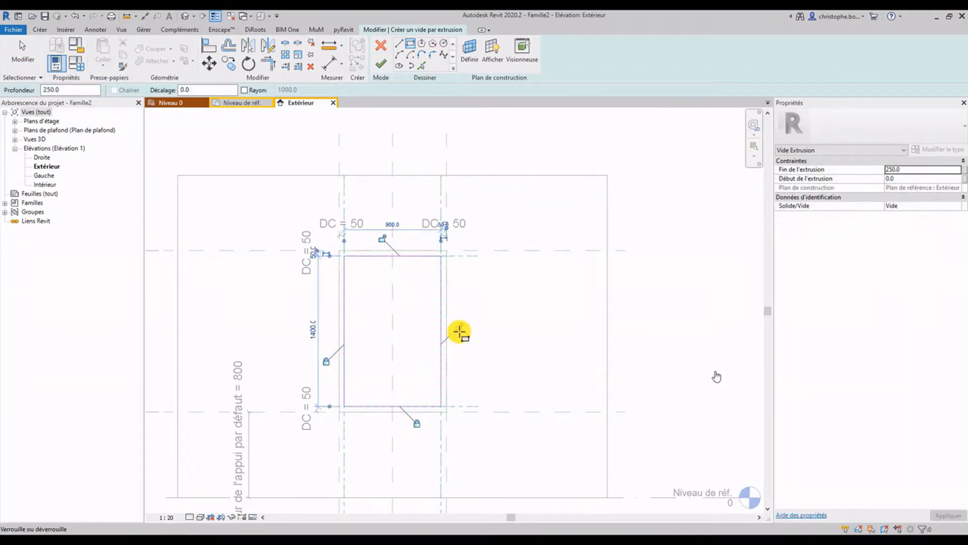
{"action": "left_click", "coordinate": [457, 325]}
{"action": "left_click", "coordinate": [381, 238]}
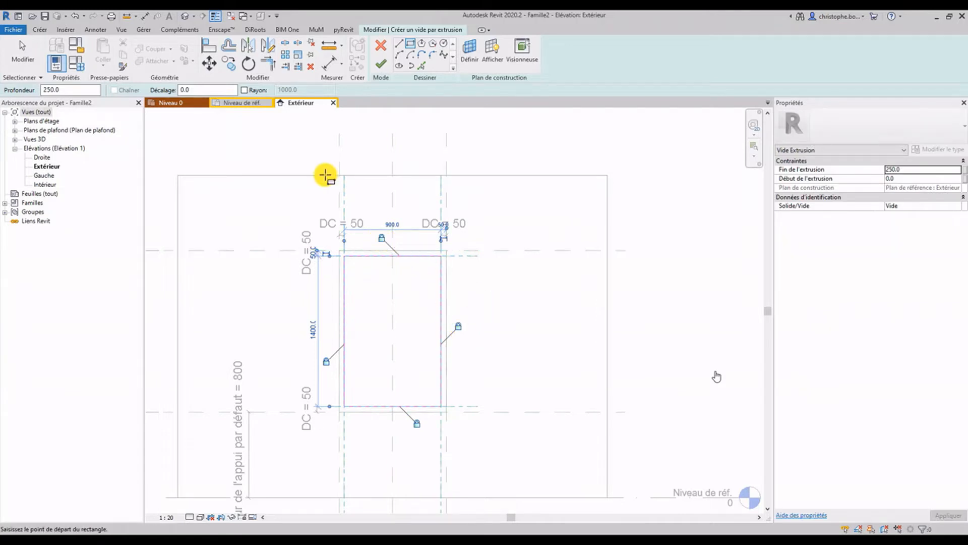
{"action": "left_click", "coordinate": [379, 65]}
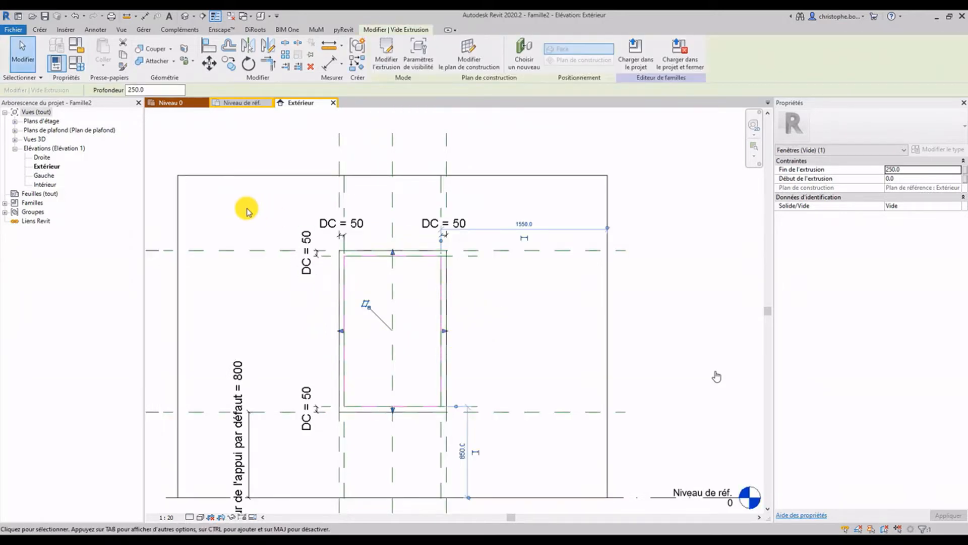
In the Niveau de réf. plan, fit the inner void between the wall's centreline and interior face, from 100 to 200 mm.
{"action": "left_click", "coordinate": [240, 103]}
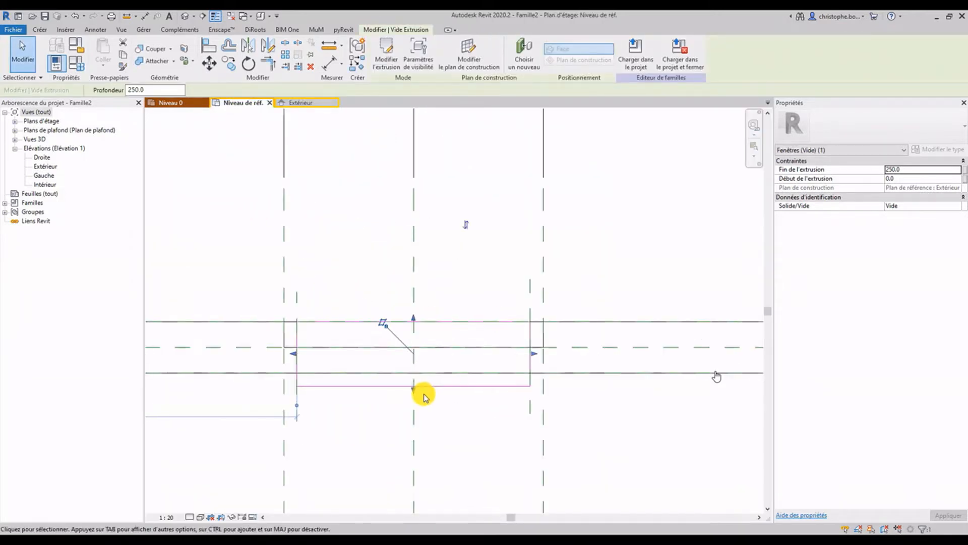
{"action": "left_click_drag", "start_coordinate": [414, 319], "coordinate": [471, 335]}
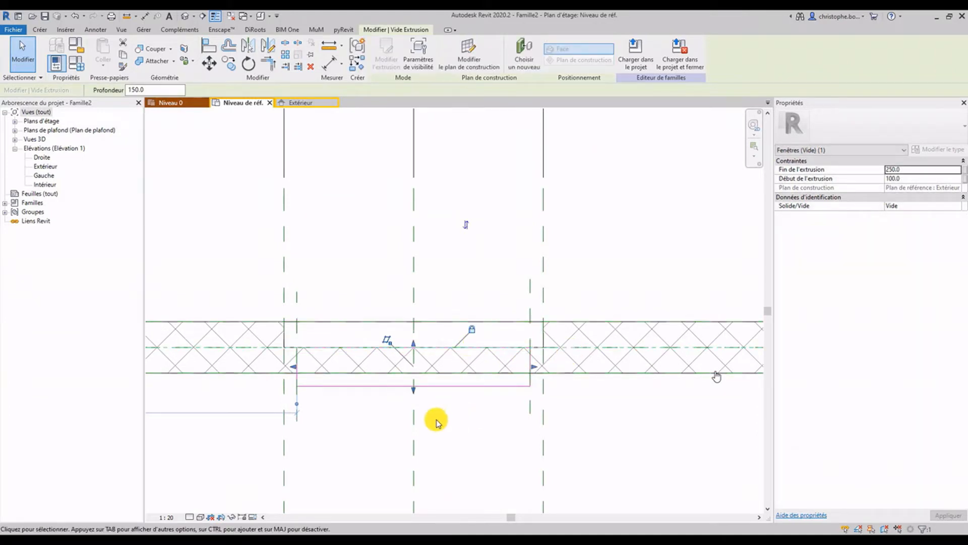
{"action": "left_click_drag", "start_coordinate": [413, 389], "coordinate": [437, 391]}
{"action": "left_click", "coordinate": [437, 391]}
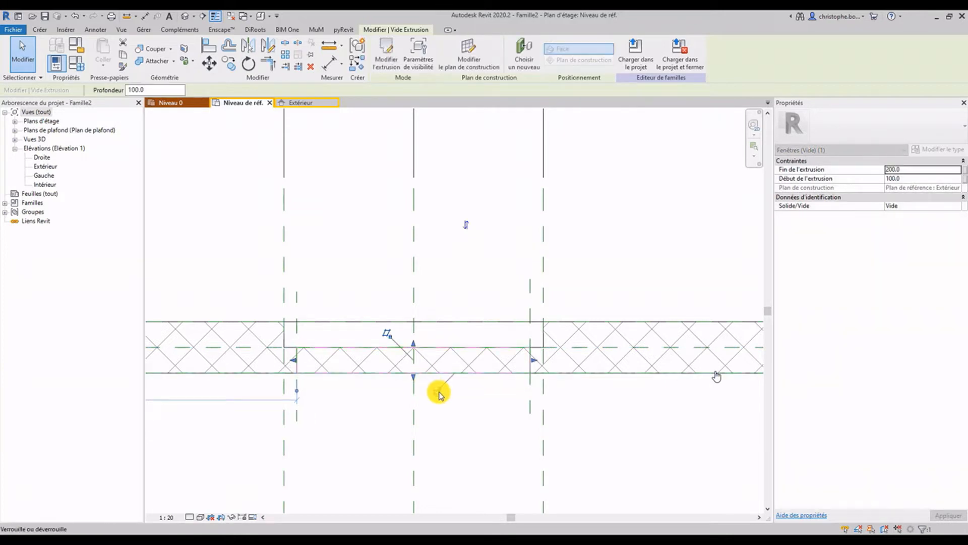
Cut the host wall with the inner void extrusion in the Niveau de réf. plan.
{"action": "left_click", "coordinate": [154, 48]}
{"action": "left_click", "coordinate": [228, 373]}
{"action": "left_click", "coordinate": [338, 371]}
{"action": "scroll", "coordinate": [361, 419], "scroll_direction": "down", "scroll_amount": 2}
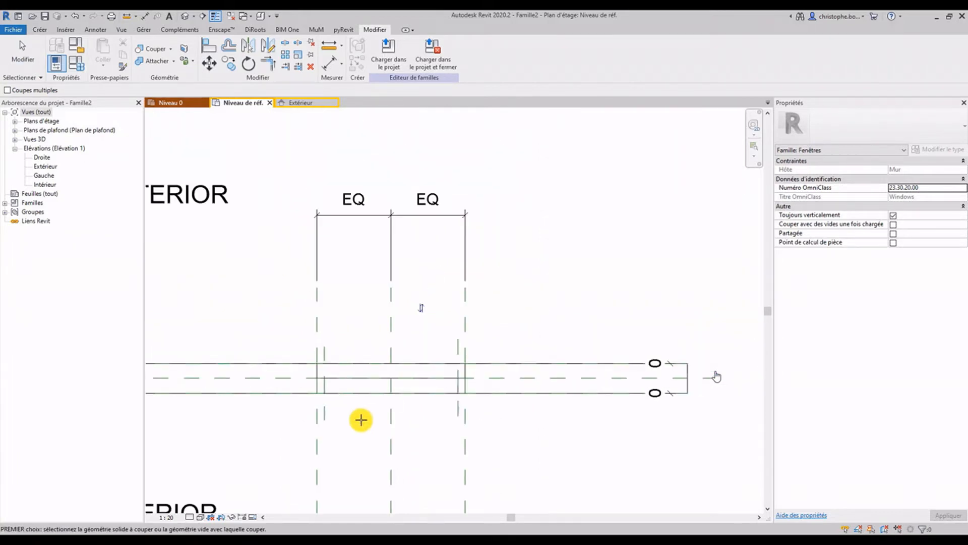
{"action": "scroll", "coordinate": [372, 417], "scroll_direction": "down", "scroll_amount": 2}
{"action": "key", "text": "Escape"}
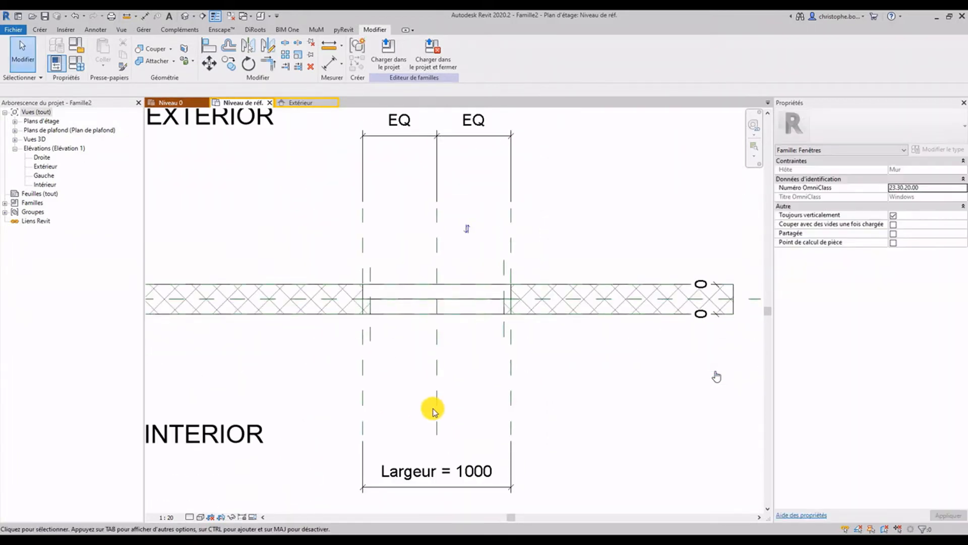
Flex the opening by setting the Largeur dimension to 1500 mm and then restoring it to 1000 mm.
{"action": "left_click", "coordinate": [460, 475]}
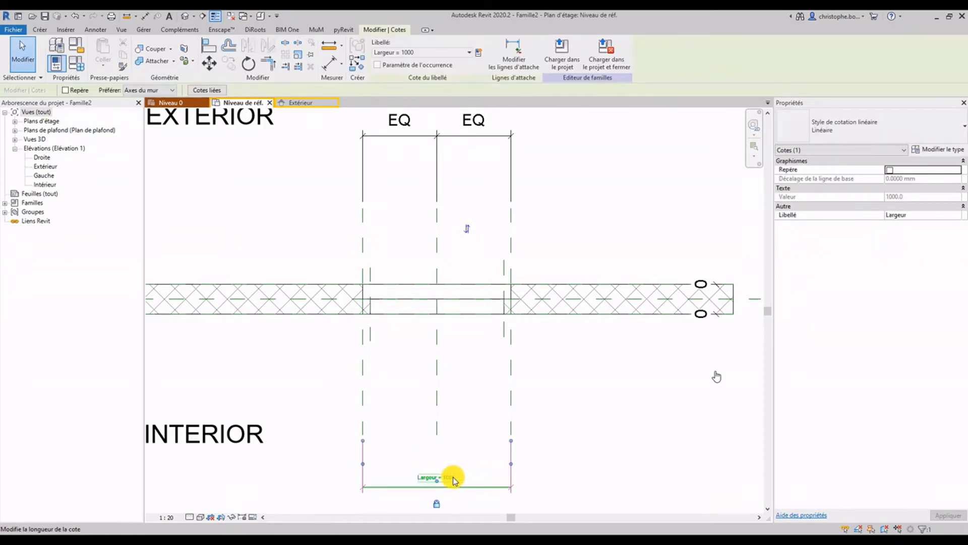
{"action": "left_click", "coordinate": [453, 478]}
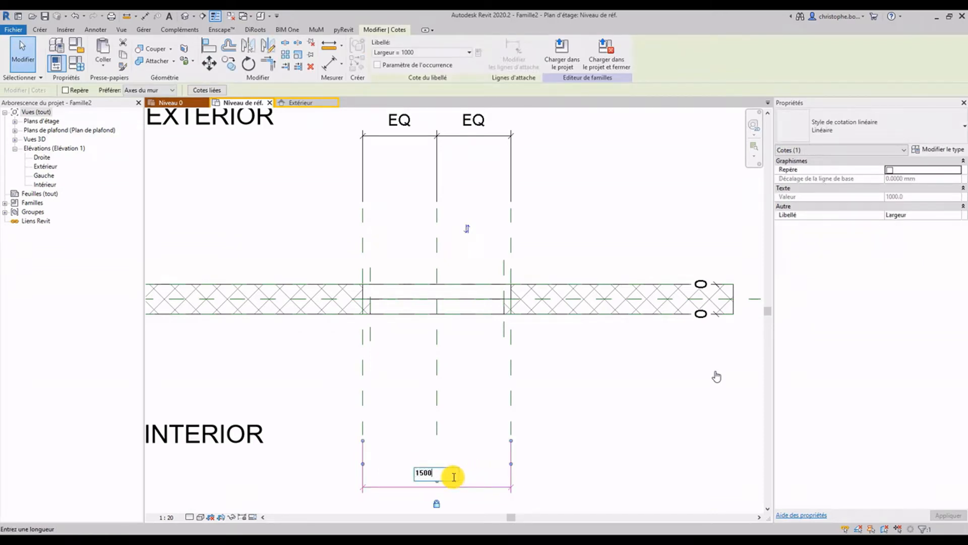
{"action": "key", "text": "Return"}
{"action": "left_click", "coordinate": [454, 477]}
{"action": "type", "text": "1"}
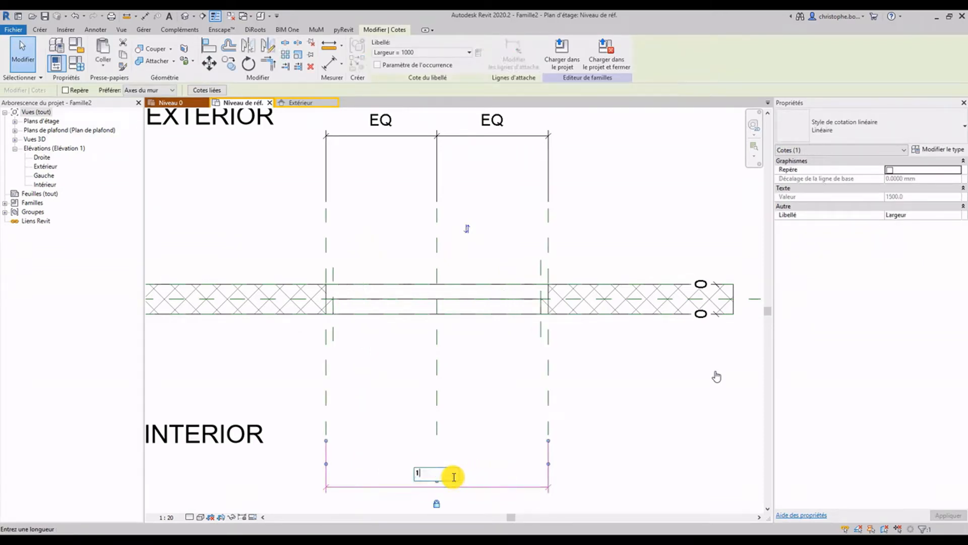
{"action": "key", "text": "Return"}
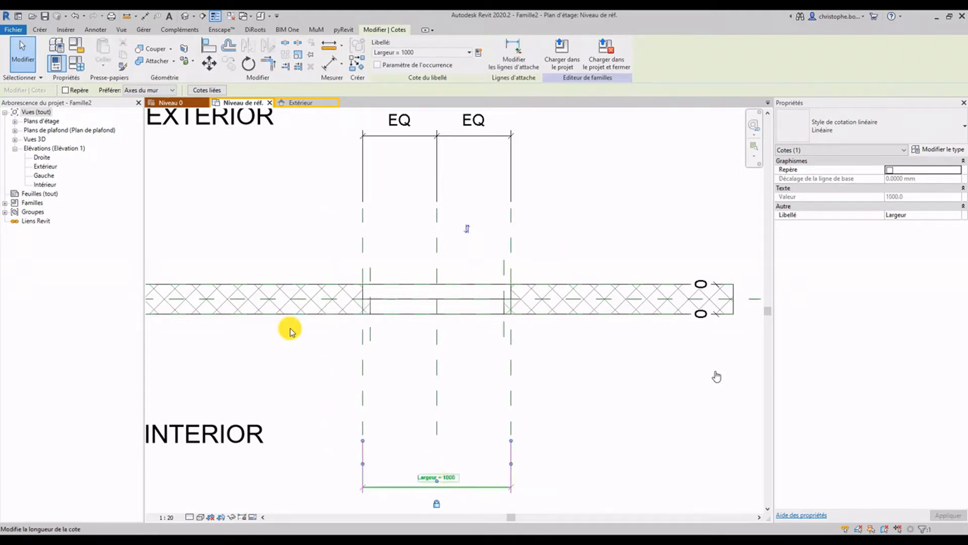
In the Extérieur elevation, set the DC offset parameter to 100 mm and check the stepped opening in the Niveau de réf. plan.
{"action": "left_click", "coordinate": [306, 111]}
{"action": "left_click", "coordinate": [306, 103]}
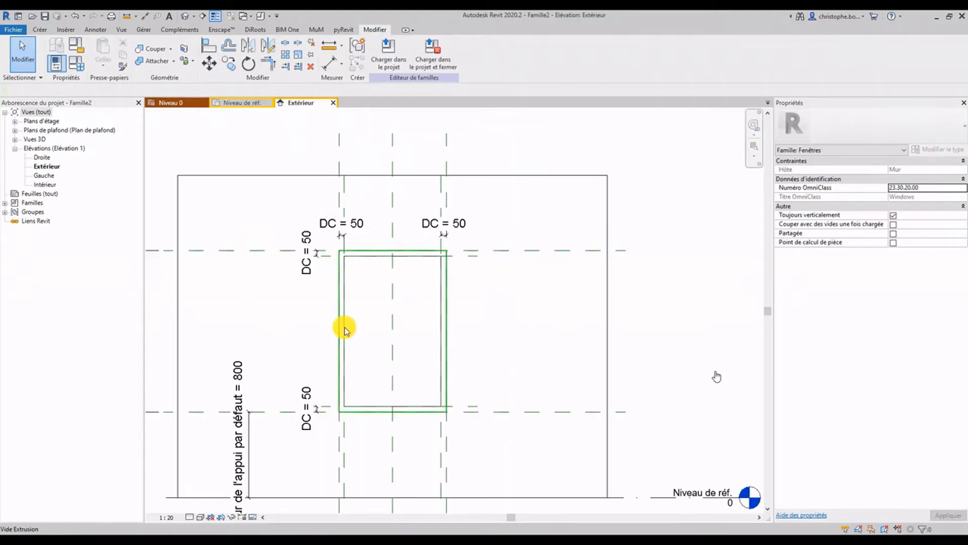
{"action": "left_click", "coordinate": [359, 246]}
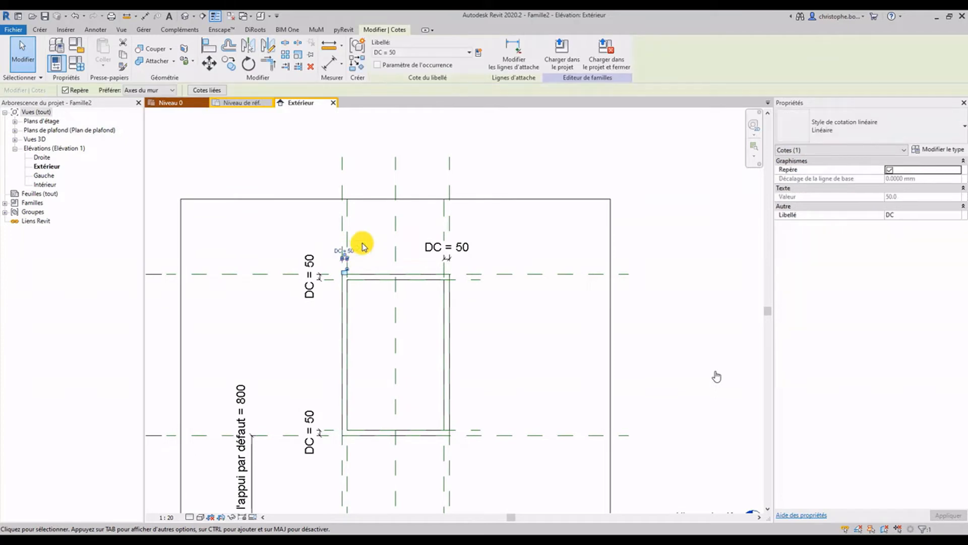
{"action": "left_click", "coordinate": [354, 251]}
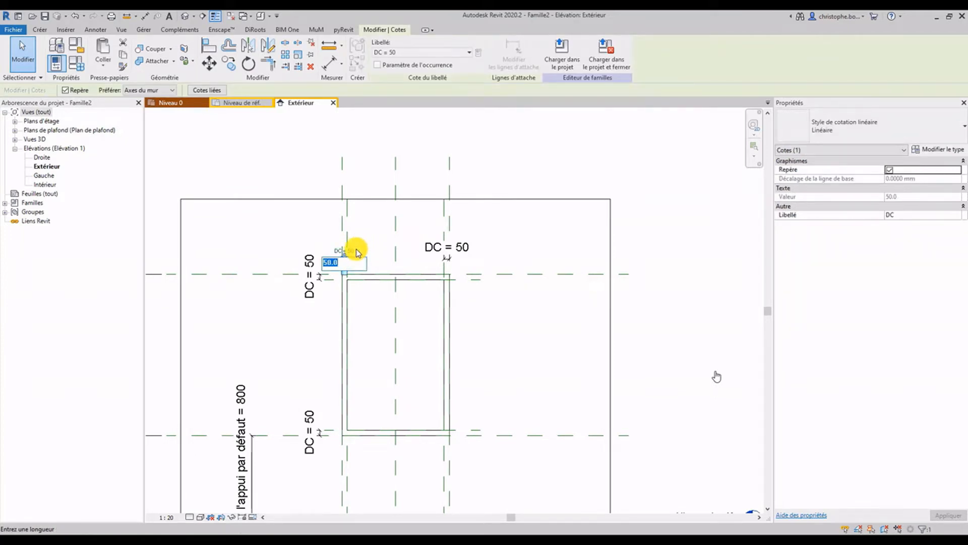
{"action": "type", "text": "10"}
{"action": "key", "text": "Return"}
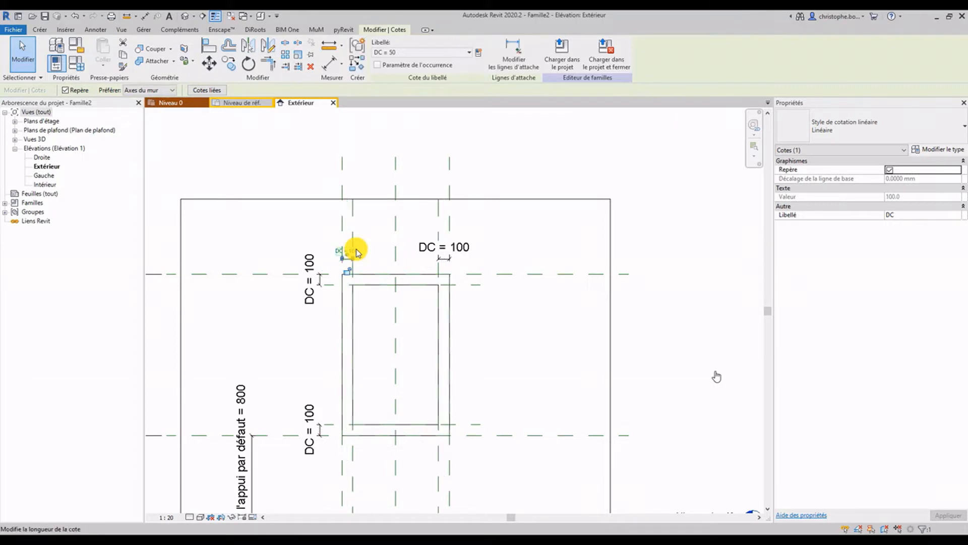
{"action": "left_click", "coordinate": [241, 104]}
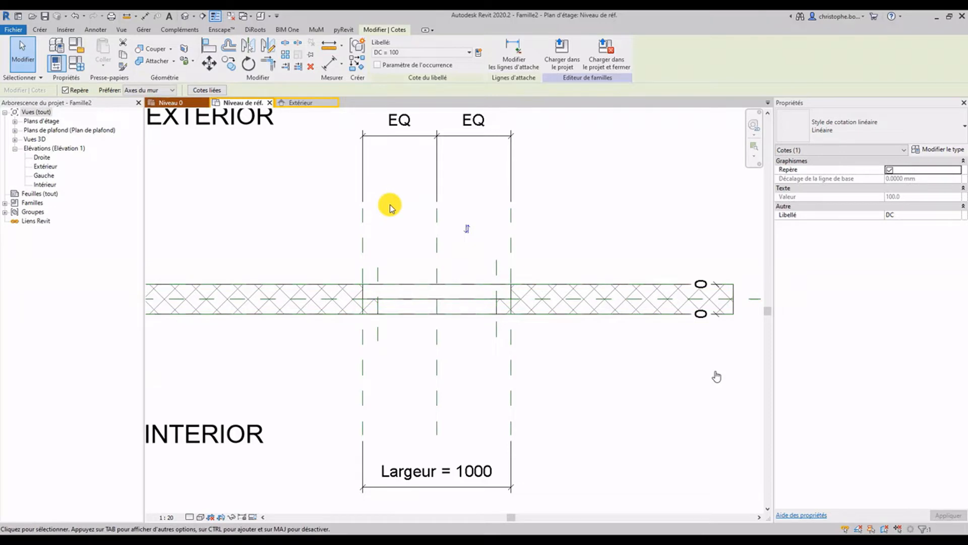
{"action": "scroll", "coordinate": [398, 258], "scroll_direction": "down", "scroll_amount": 2}
{"action": "scroll", "coordinate": [398, 257], "scroll_direction": "up", "scroll_amount": 3}
Return to the project's Niveau 0 plan and set its detail level to Moyen.
{"action": "left_click", "coordinate": [184, 105]}
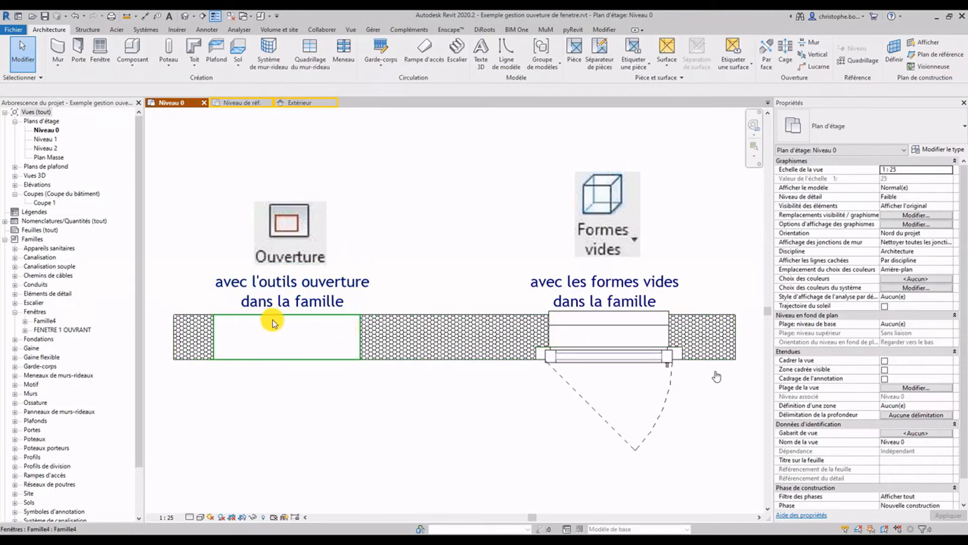
{"action": "left_click", "coordinate": [190, 518]}
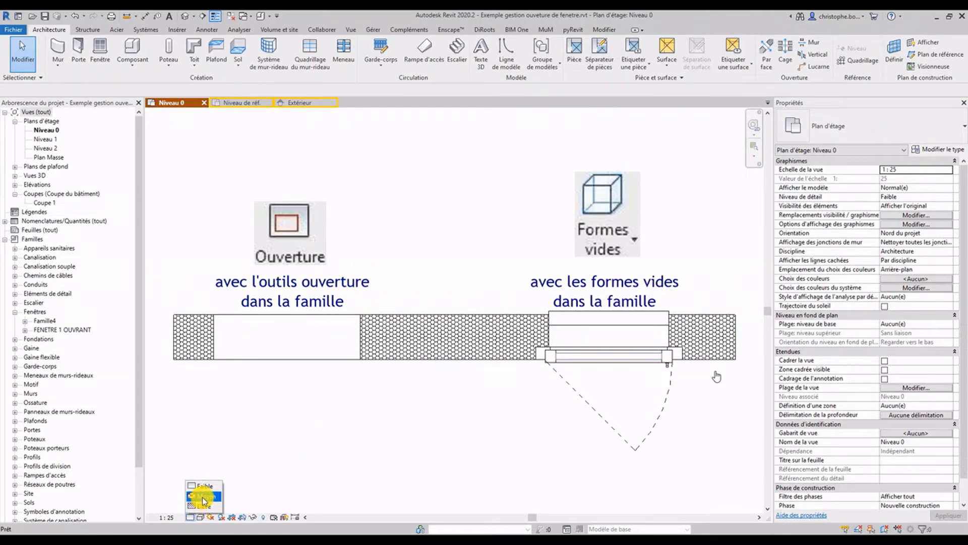
{"action": "left_click", "coordinate": [204, 498]}
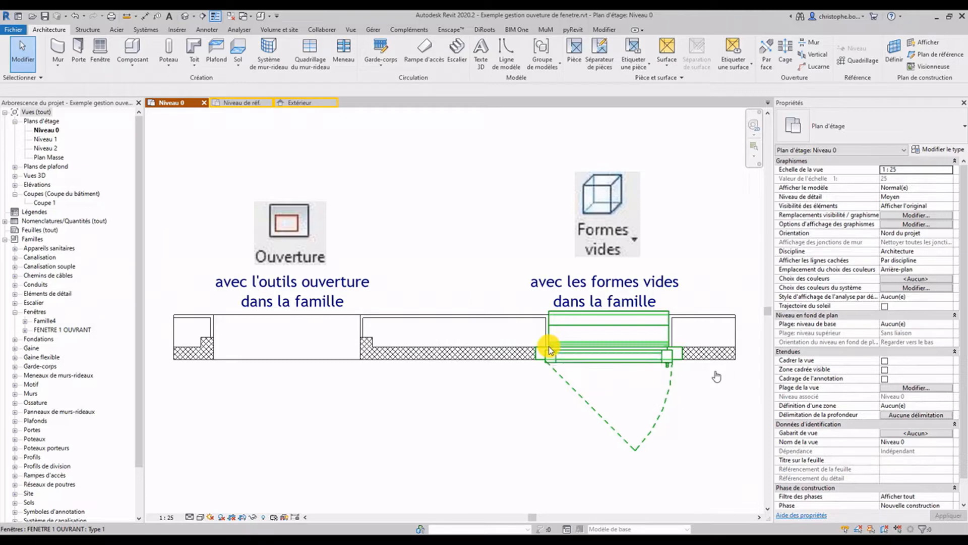
Open the FENETRE 1 OUVRANT window family for editing and display its Niveau de réf. floor plan.
{"action": "left_click", "coordinate": [569, 385]}
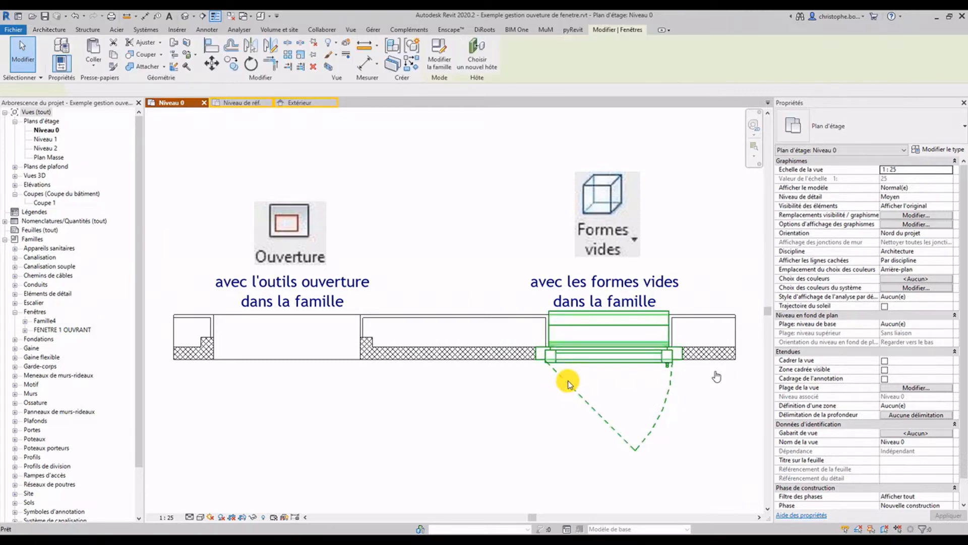
{"action": "double_click", "coordinate": [568, 385]}
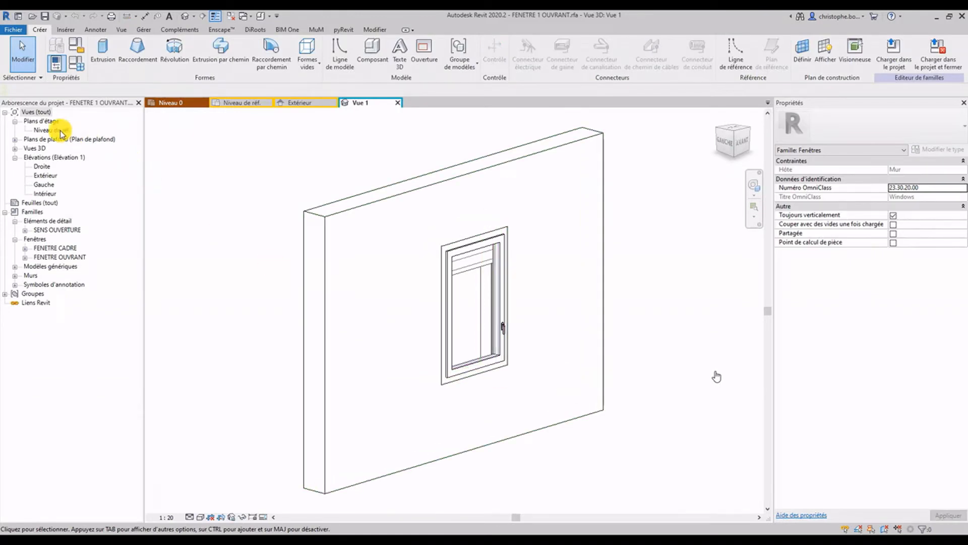
{"action": "left_click", "coordinate": [61, 132]}
{"action": "double_click", "coordinate": [61, 131]}
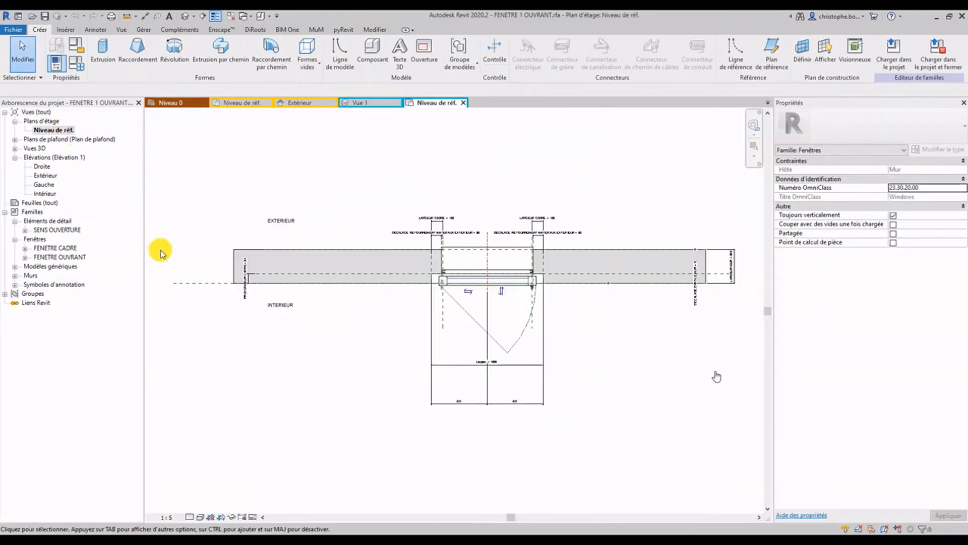
Enable Fermeture du mur on the horizontal reference plane inside the wall.
{"action": "scroll", "coordinate": [616, 270], "scroll_direction": "up", "scroll_amount": 5}
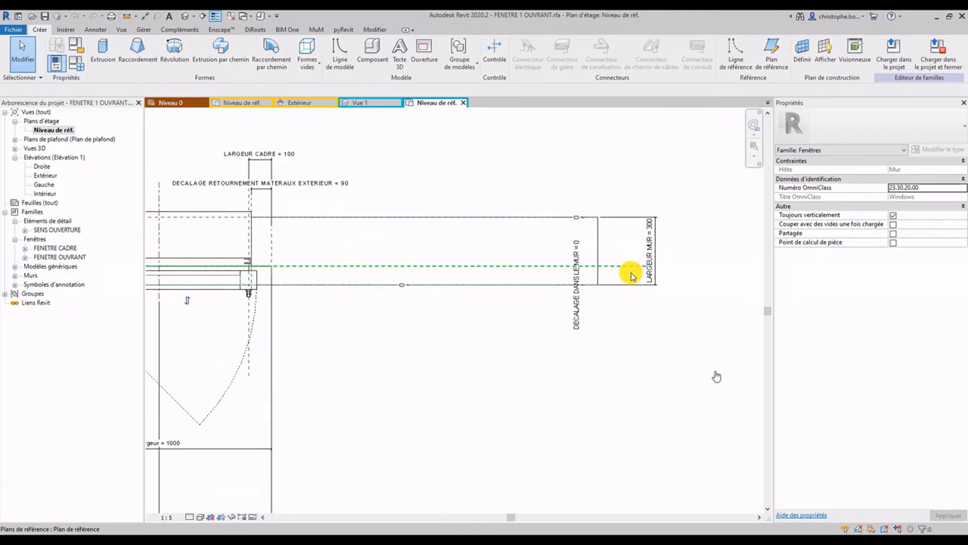
{"action": "left_click", "coordinate": [623, 262]}
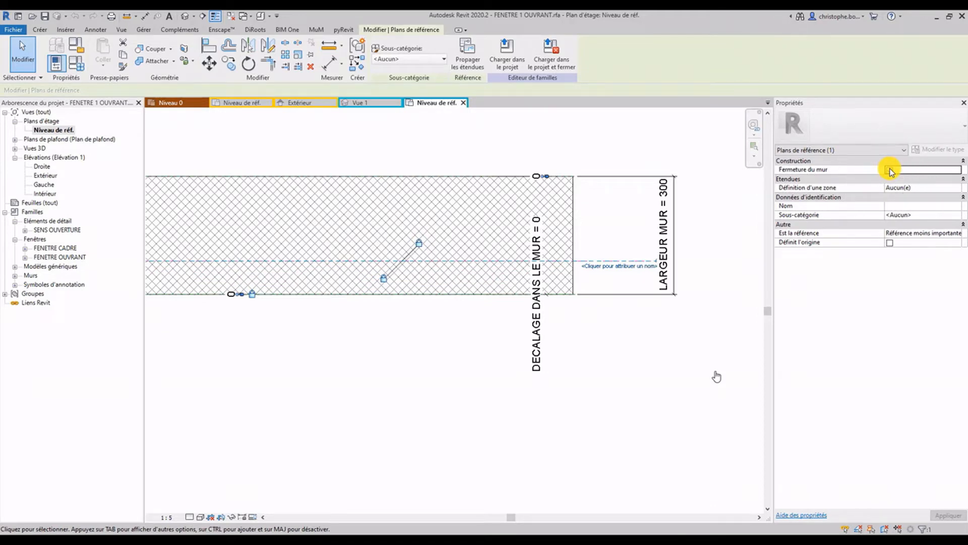
{"action": "left_click", "coordinate": [890, 170]}
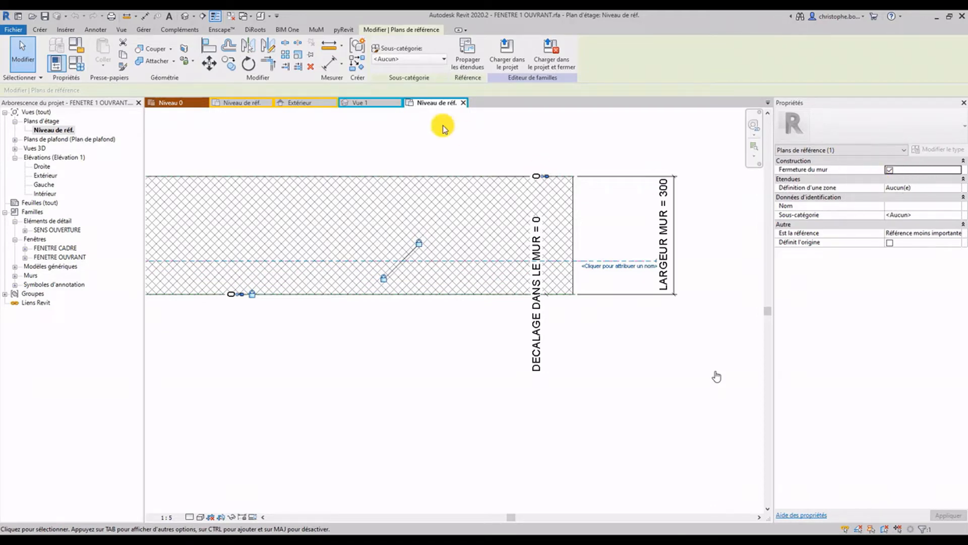
In the project's Niveau 0 plan, examine the wall layer wrapping at the edge of the window made with the Ouverture tool.
{"action": "left_click", "coordinate": [169, 104]}
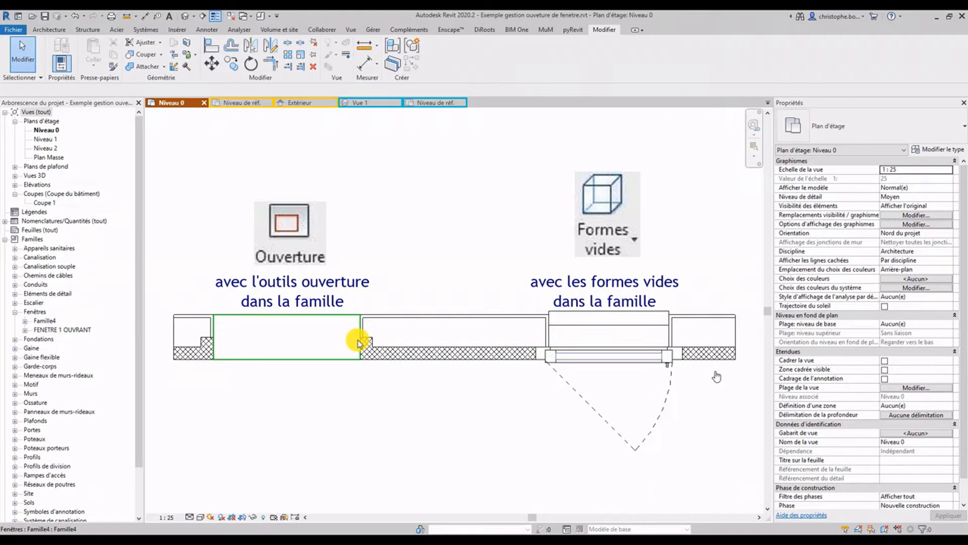
{"action": "scroll", "coordinate": [361, 341], "scroll_direction": "up", "scroll_amount": 3}
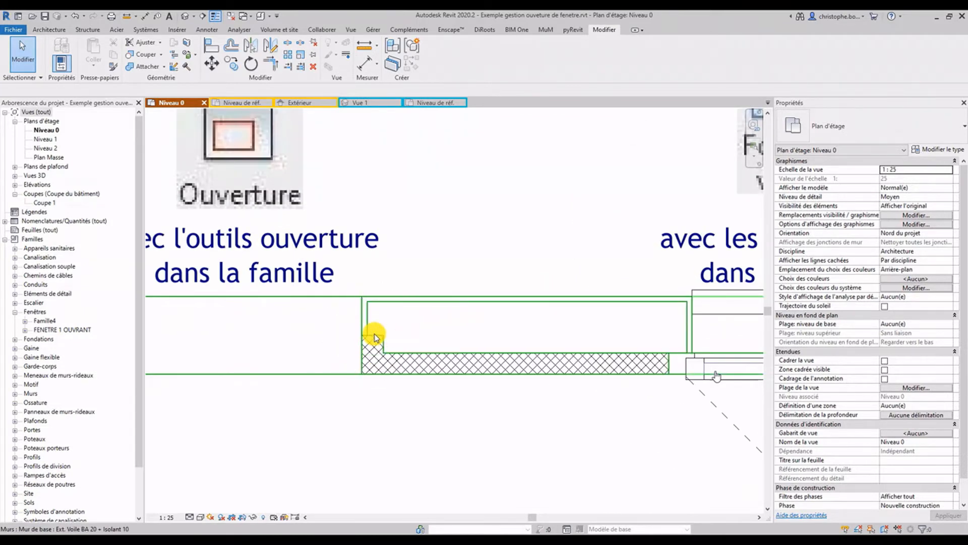
{"action": "scroll", "coordinate": [374, 336], "scroll_direction": "down", "scroll_amount": 3}
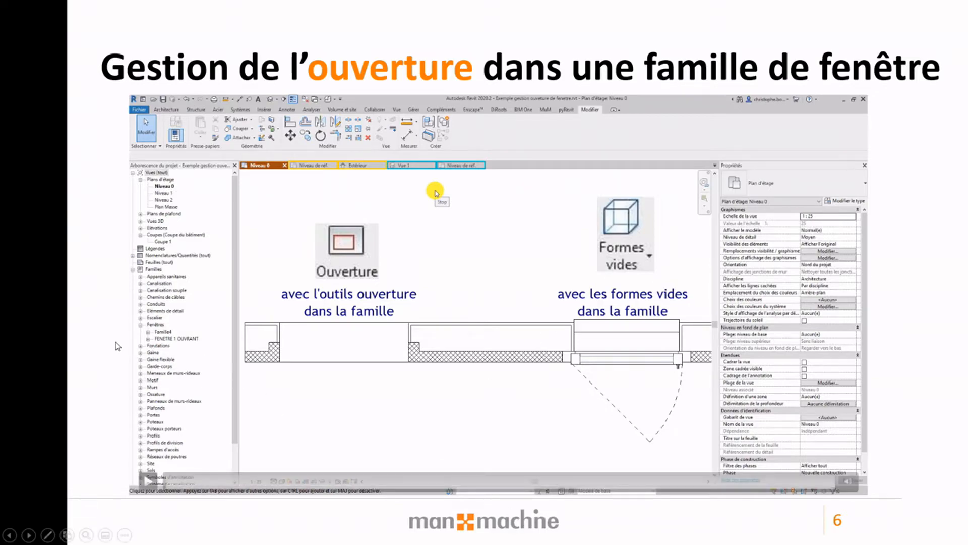
{"action": "key", "text": "Right"}
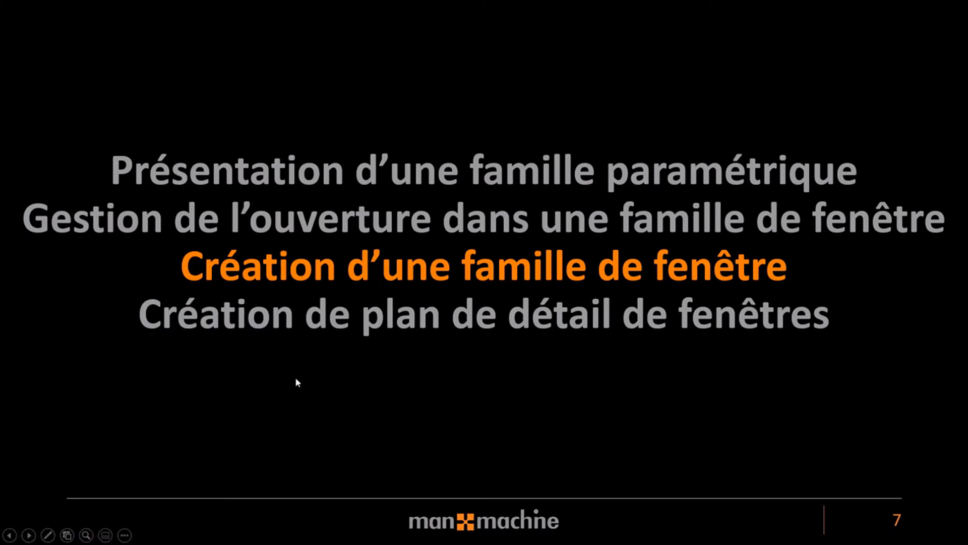
{"action": "key", "text": "Right"}
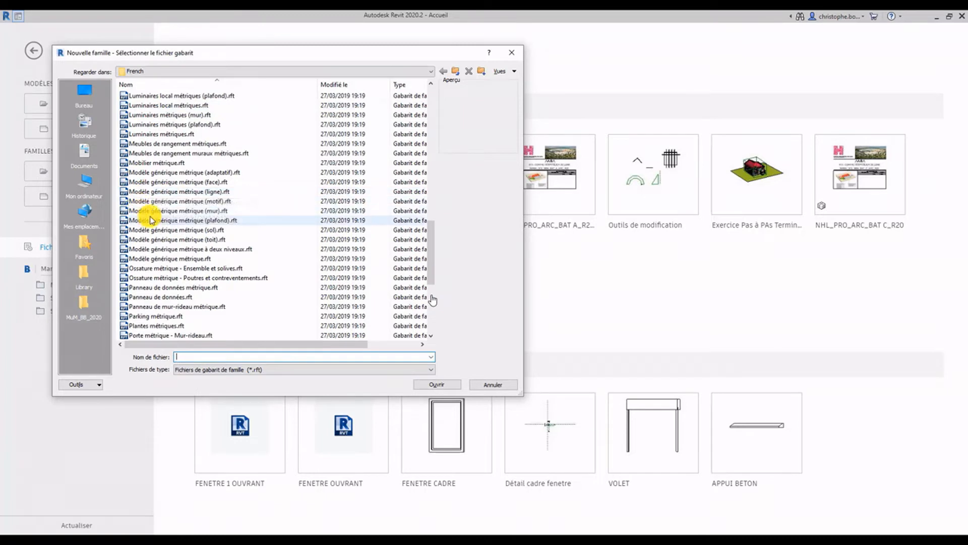
Compare the previews of the generic model family templates hosted on face, line, wall, ceiling, floor and roof.
{"action": "left_click", "coordinate": [156, 185]}
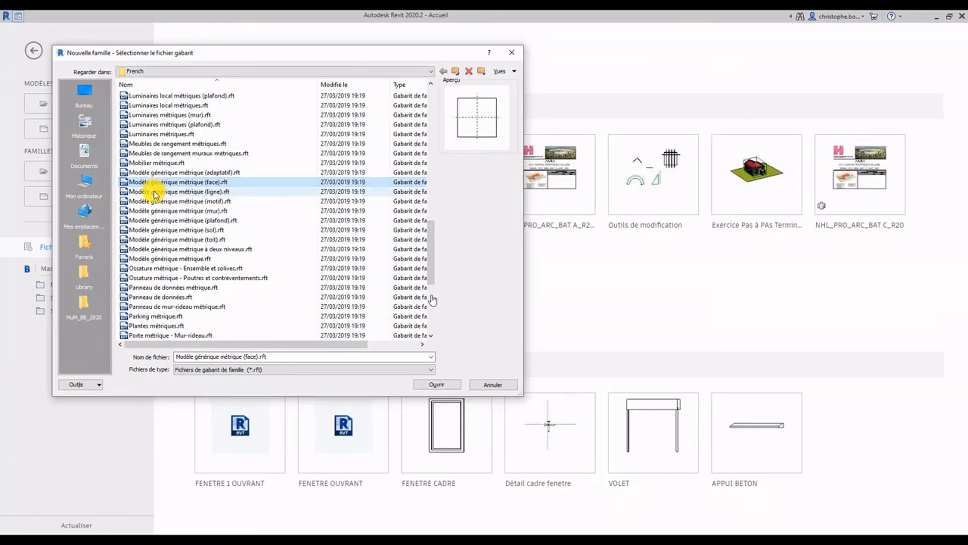
{"action": "left_click", "coordinate": [155, 193]}
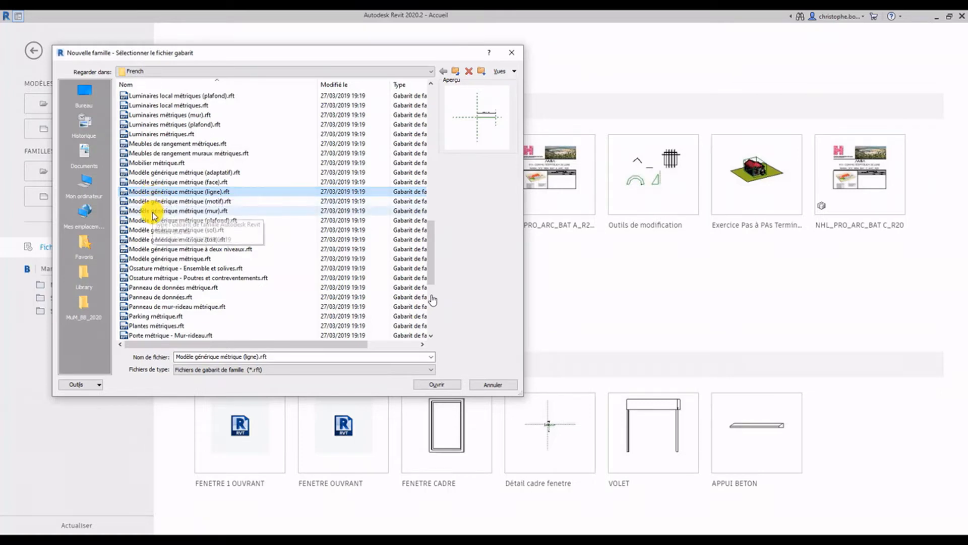
{"action": "left_click", "coordinate": [154, 211]}
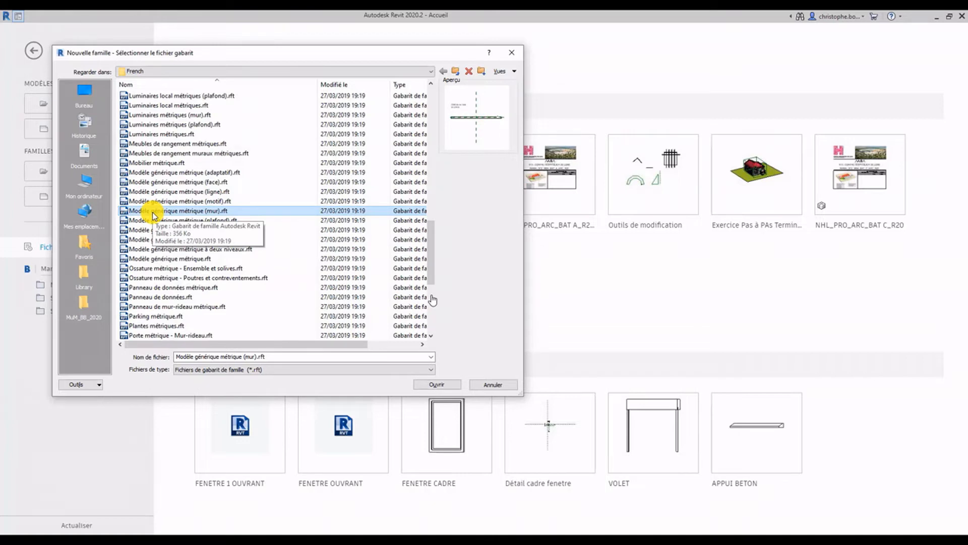
{"action": "left_click", "coordinate": [149, 221]}
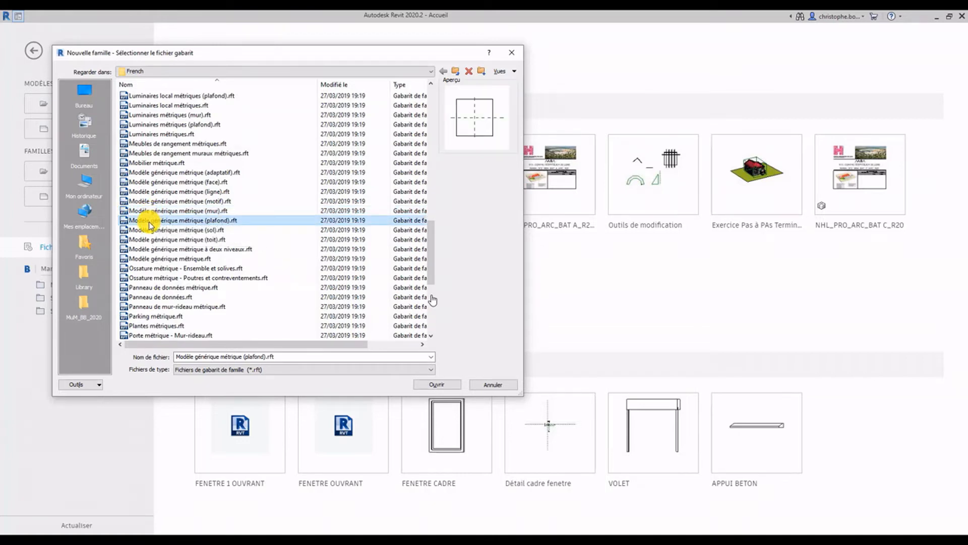
{"action": "left_click", "coordinate": [150, 232]}
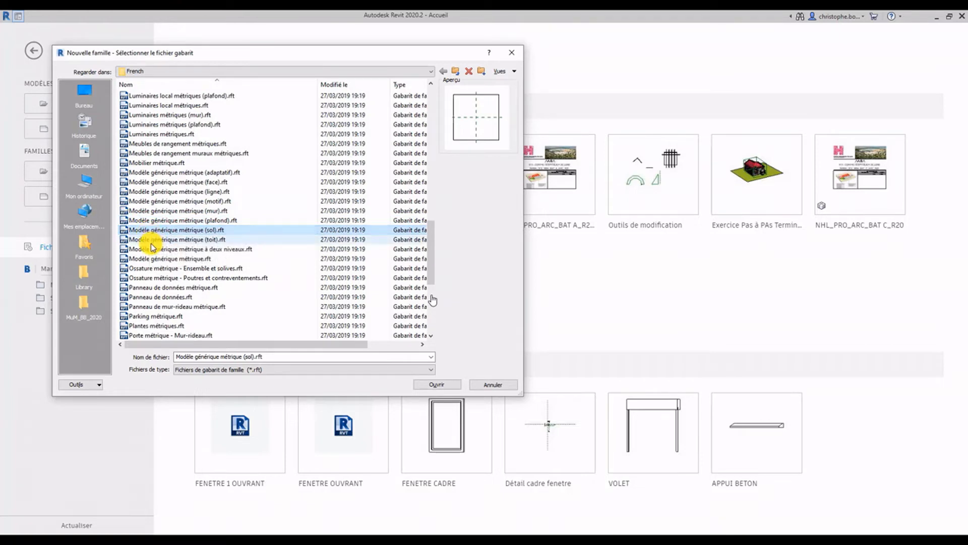
{"action": "left_click", "coordinate": [151, 242]}
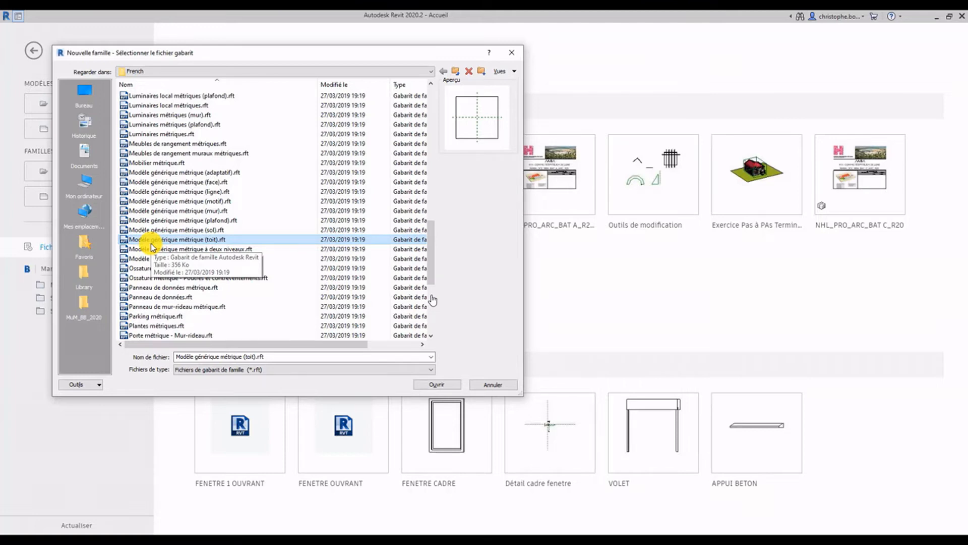
{"action": "left_click", "coordinate": [165, 212]}
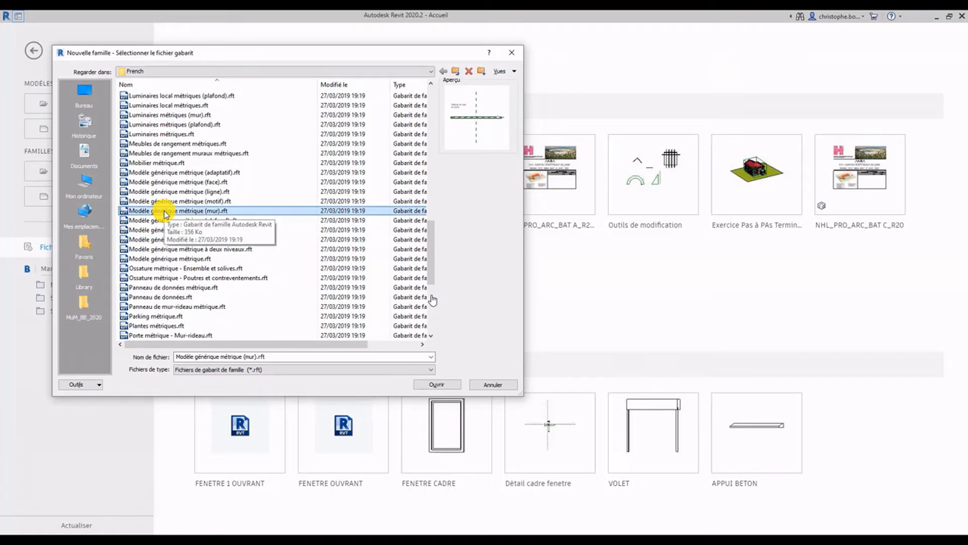
Create a new family from the Fenêtre métrique.rft template.
{"action": "scroll", "coordinate": [165, 211], "scroll_direction": "up", "scroll_amount": 5}
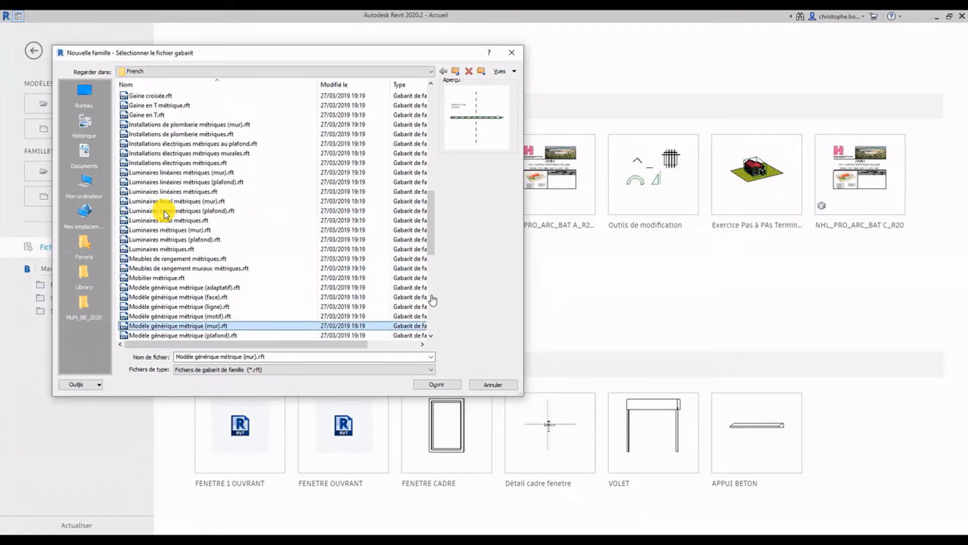
{"action": "scroll", "coordinate": [151, 225], "scroll_direction": "up", "scroll_amount": 4}
{"action": "scroll", "coordinate": [154, 219], "scroll_direction": "up", "scroll_amount": 1}
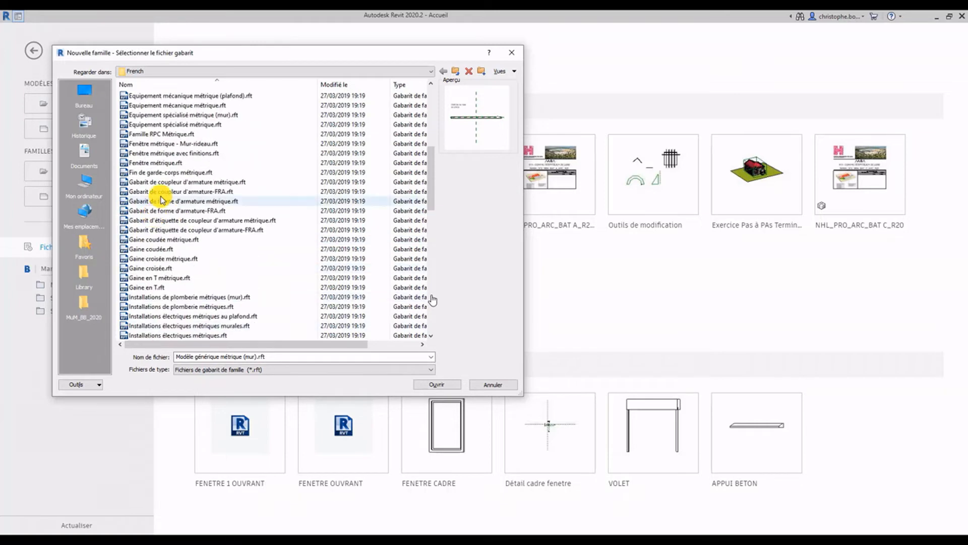
{"action": "left_click", "coordinate": [151, 163]}
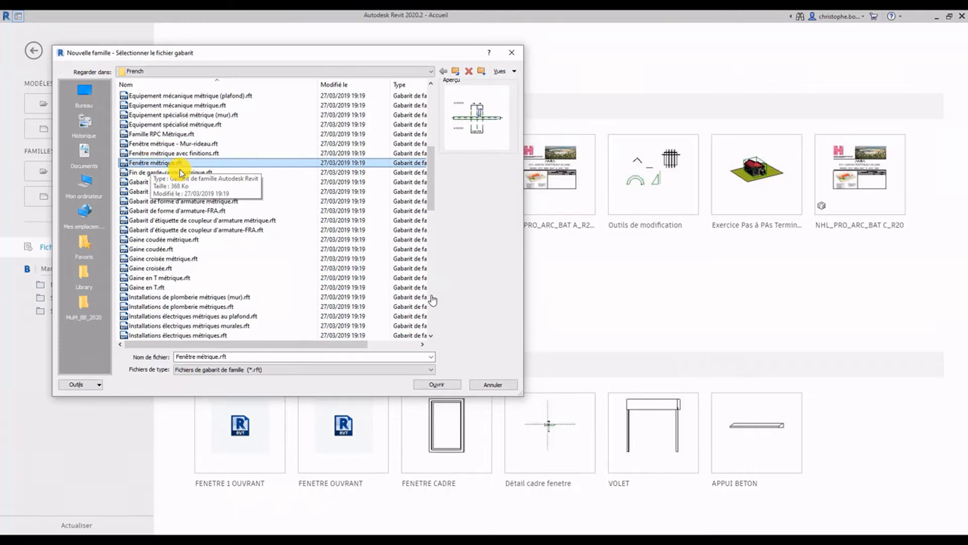
{"action": "left_click", "coordinate": [438, 384]}
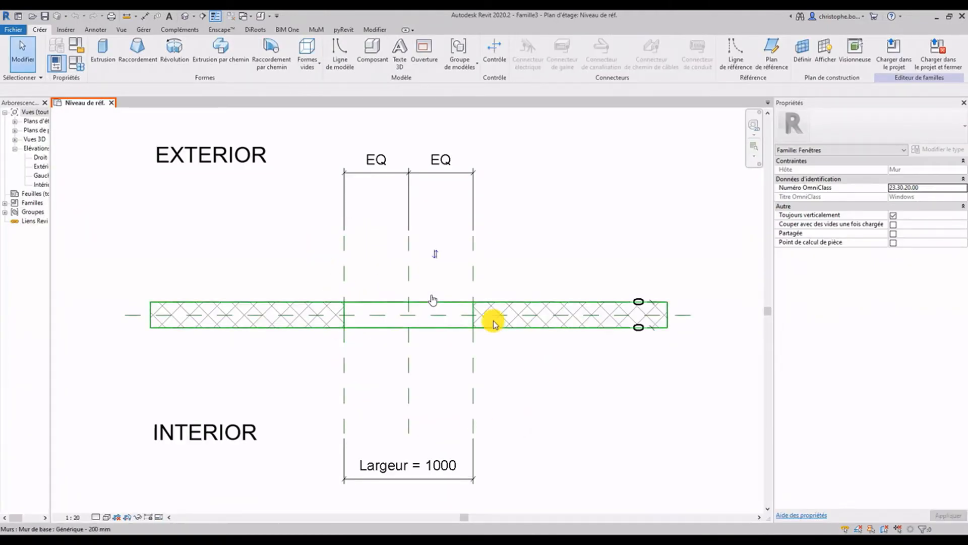
Examine the window family's type parameters, including the Fermeture du mur options and the default sill height, and its Hôte property.
{"action": "left_click", "coordinate": [81, 66]}
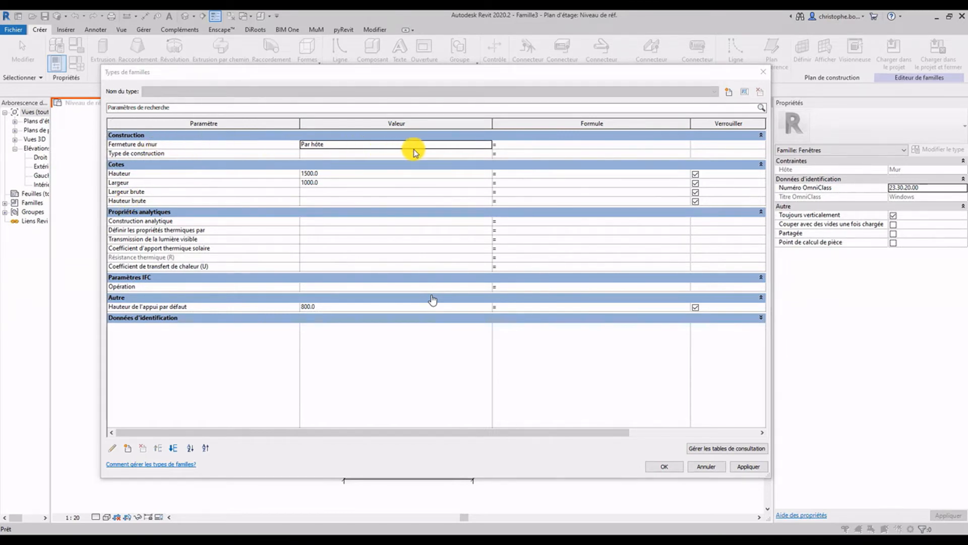
{"action": "left_click", "coordinate": [488, 144]}
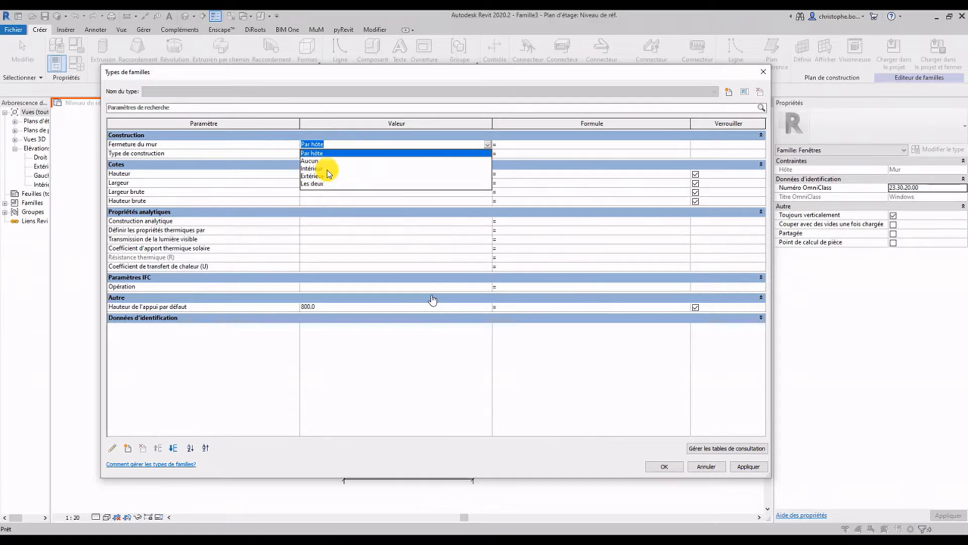
{"action": "left_click", "coordinate": [252, 146]}
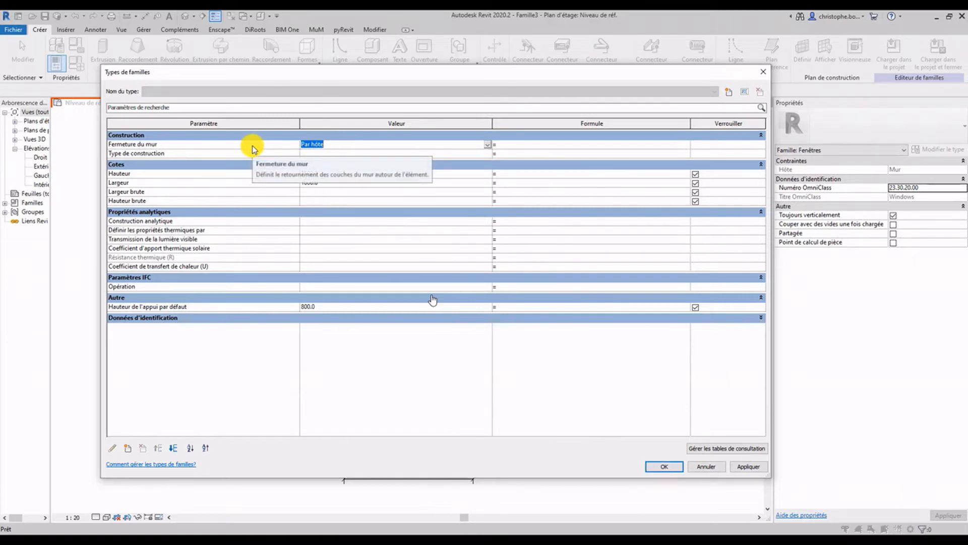
{"action": "left_click", "coordinate": [321, 307]}
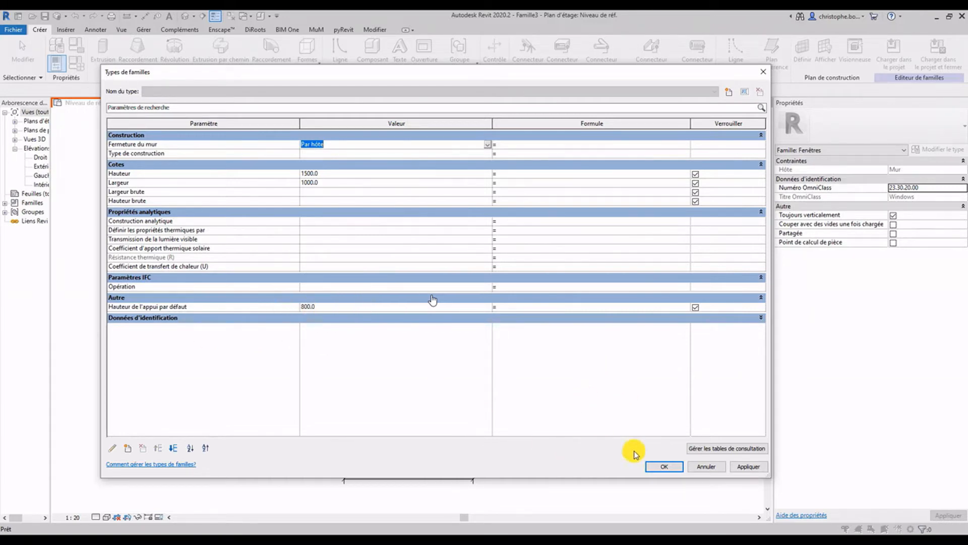
{"action": "left_click", "coordinate": [663, 467]}
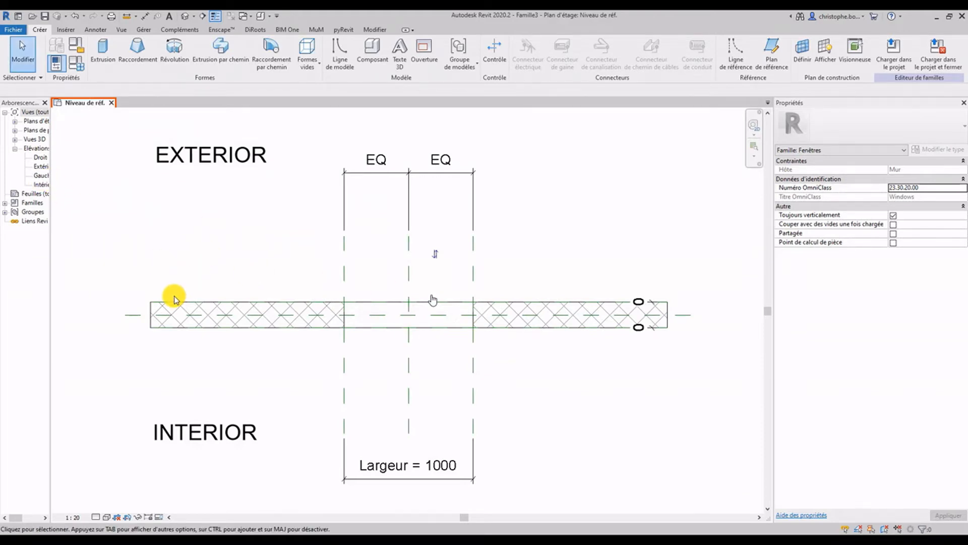
{"action": "left_click", "coordinate": [901, 174]}
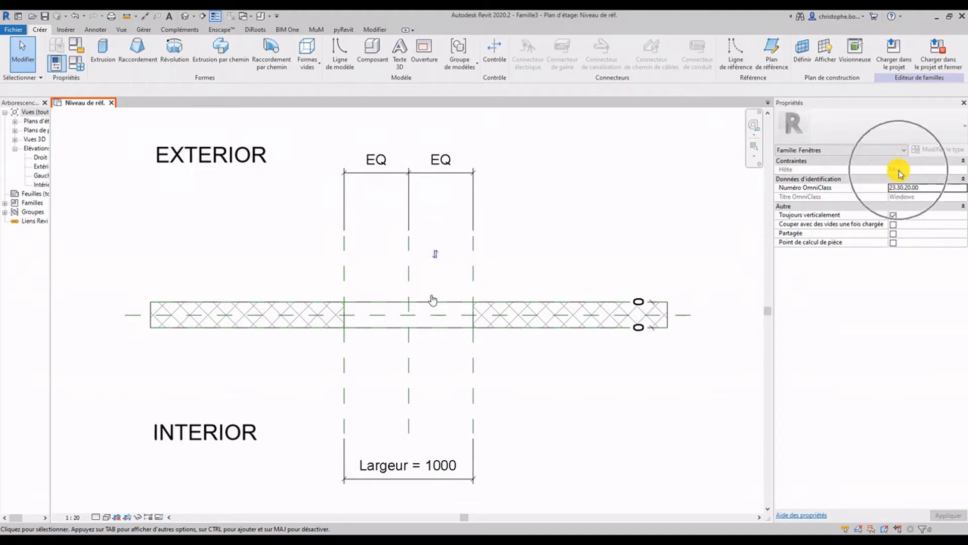
{"action": "left_click", "coordinate": [901, 174]}
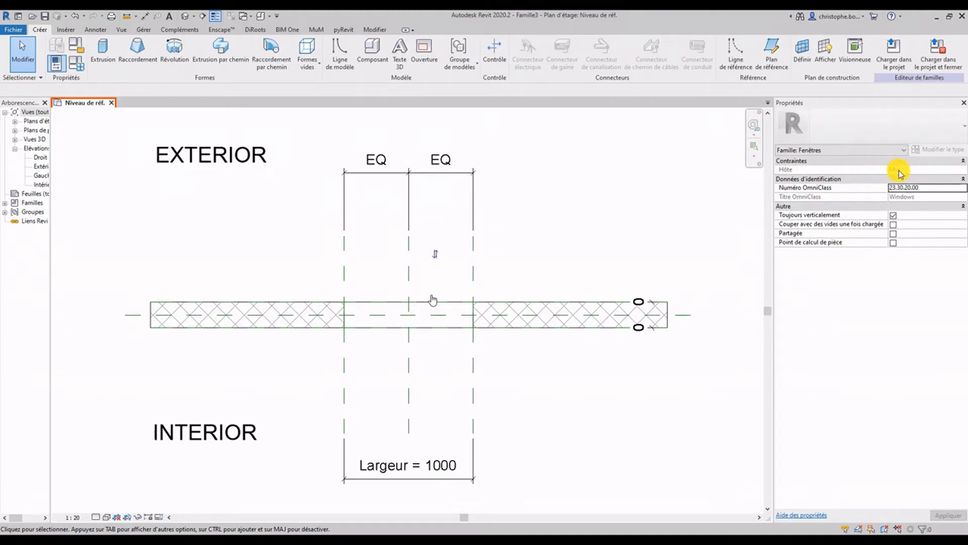
{"action": "left_click", "coordinate": [900, 174]}
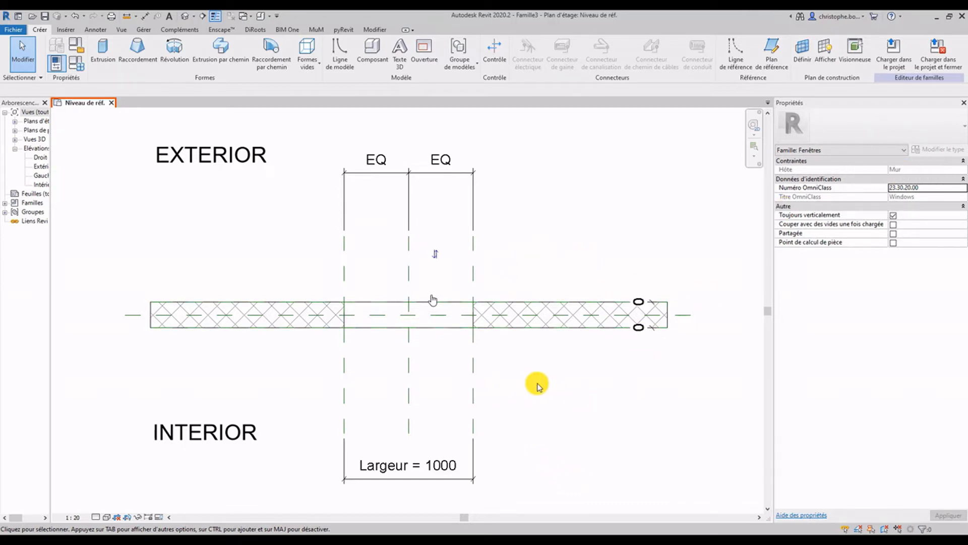
{"action": "scroll", "coordinate": [583, 396], "scroll_direction": "up", "scroll_amount": 2}
{"action": "scroll", "coordinate": [578, 392], "scroll_direction": "down", "scroll_amount": 2}
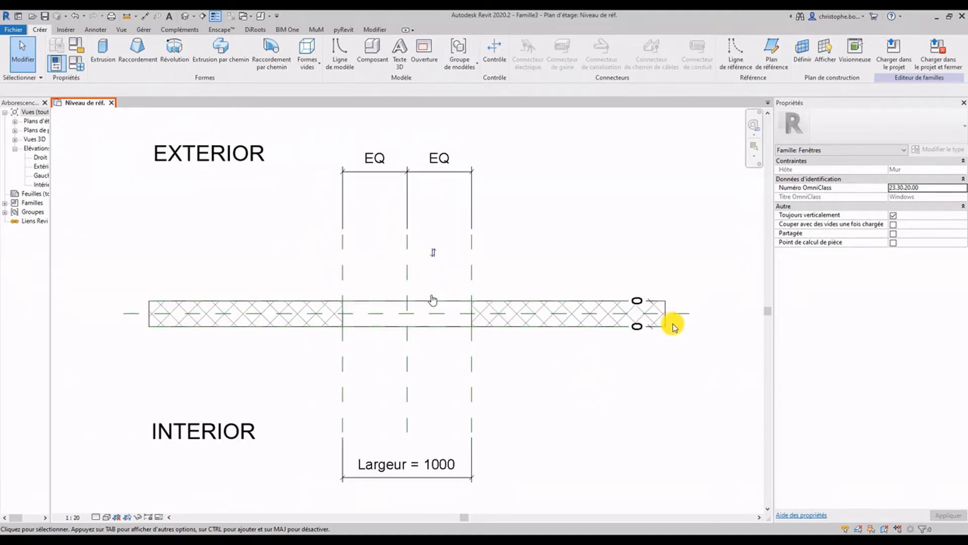
Duplicate the host wall's Générique - 200 mm type under the name Générique - 1000.
{"action": "left_click", "coordinate": [667, 322]}
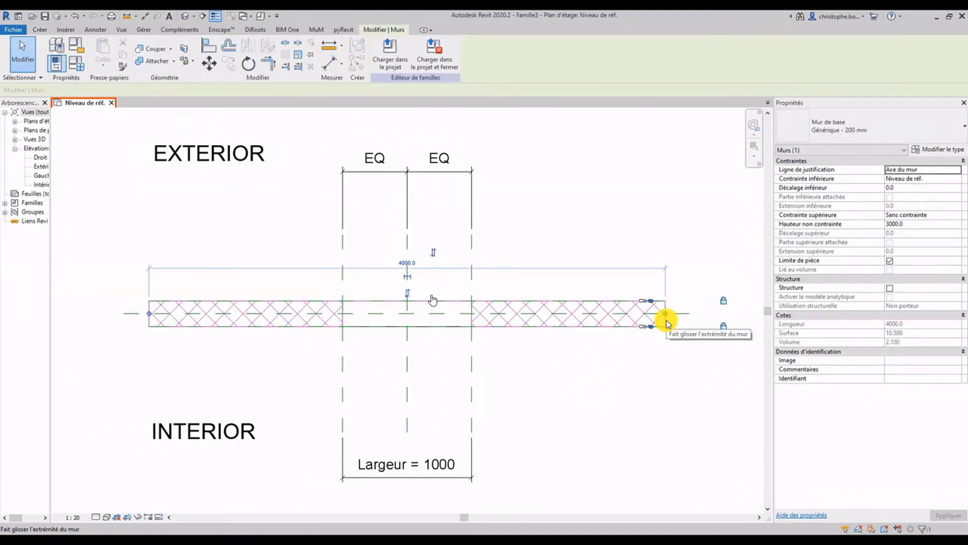
{"action": "left_click", "coordinate": [667, 322]}
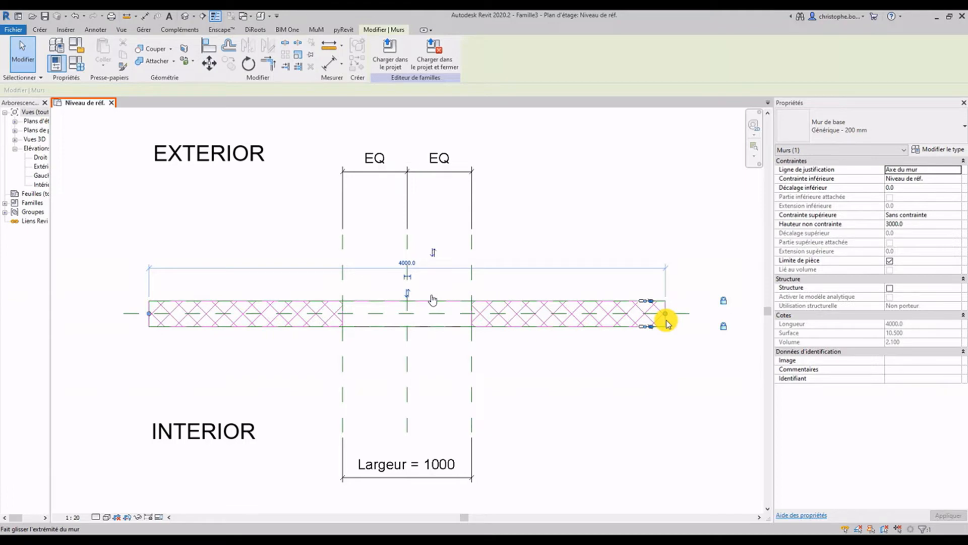
{"action": "left_click", "coordinate": [894, 133]}
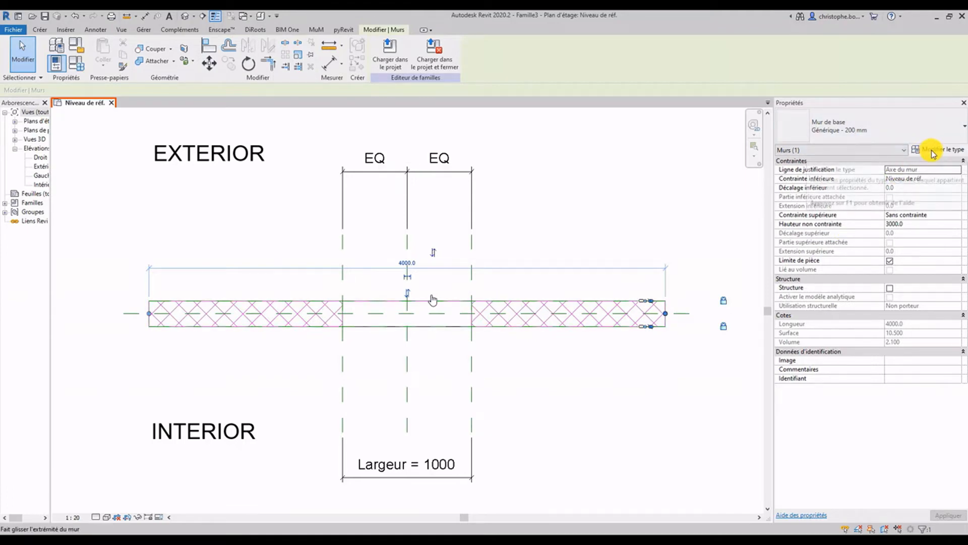
{"action": "left_click", "coordinate": [919, 124]}
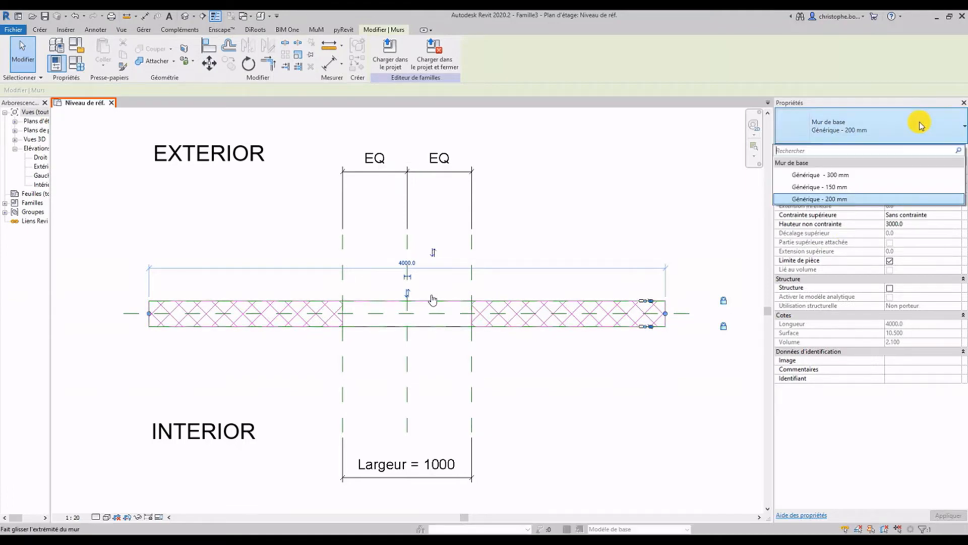
{"action": "left_click", "coordinate": [868, 133]}
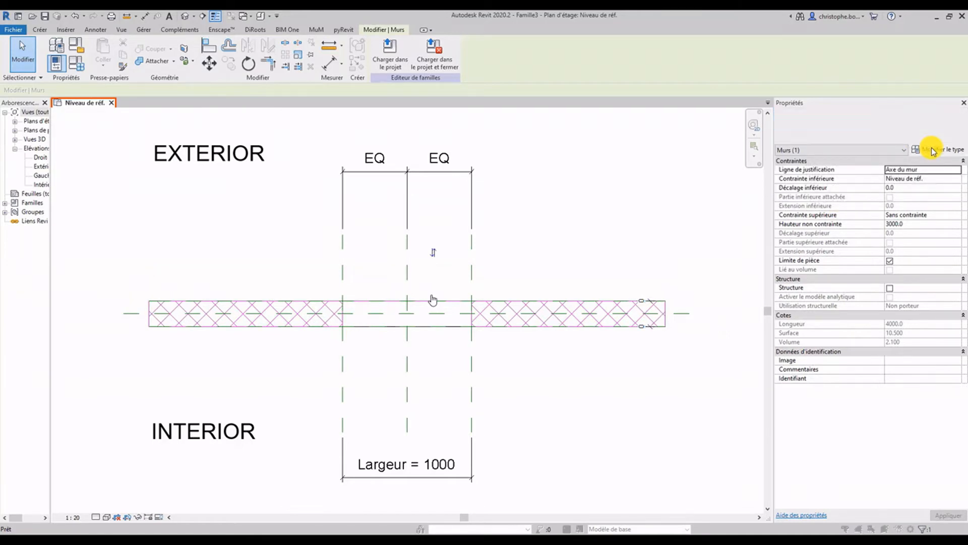
{"action": "left_click", "coordinate": [934, 150]}
{"action": "left_click", "coordinate": [798, 130]}
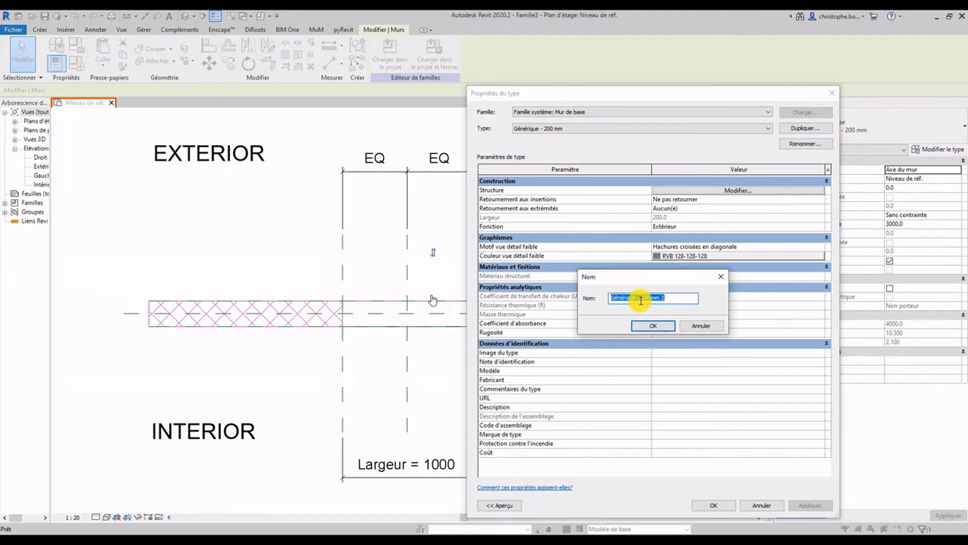
{"action": "left_click_drag", "start_coordinate": [641, 301], "coordinate": [697, 300]}
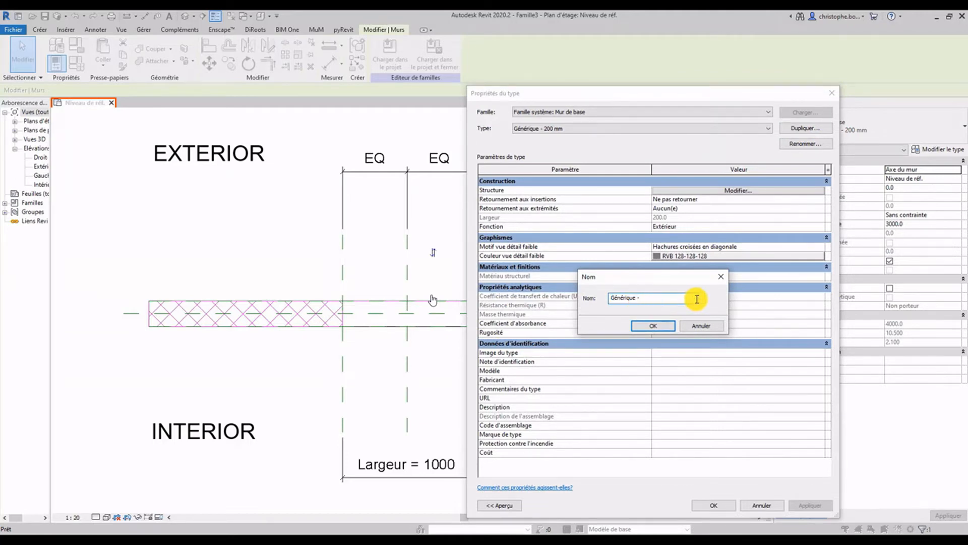
{"action": "left_click", "coordinate": [651, 328]}
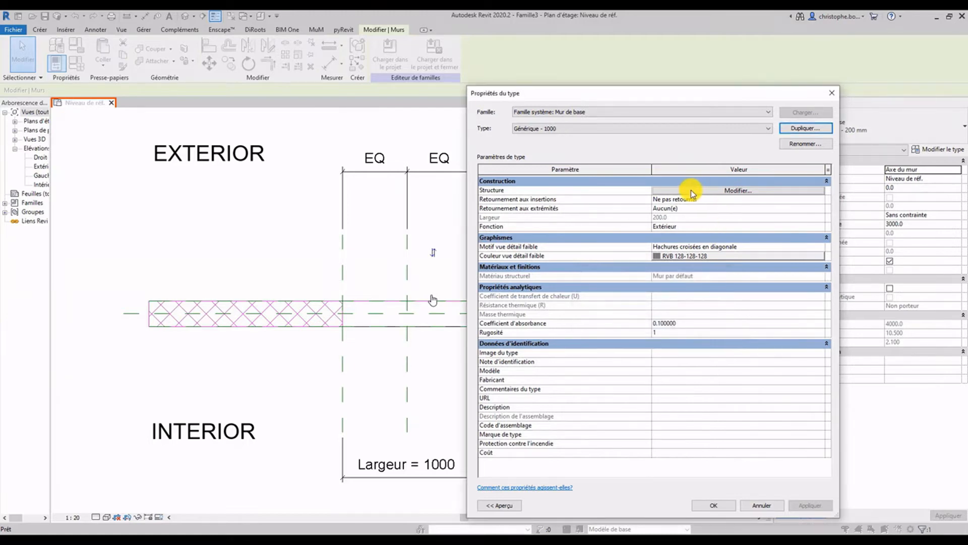
Set the Porteur/Ossature layer thickness of the Générique - 1000 wall type to 1000 and apply it to the host wall.
{"action": "left_click", "coordinate": [691, 190]}
{"action": "left_click", "coordinate": [639, 198]}
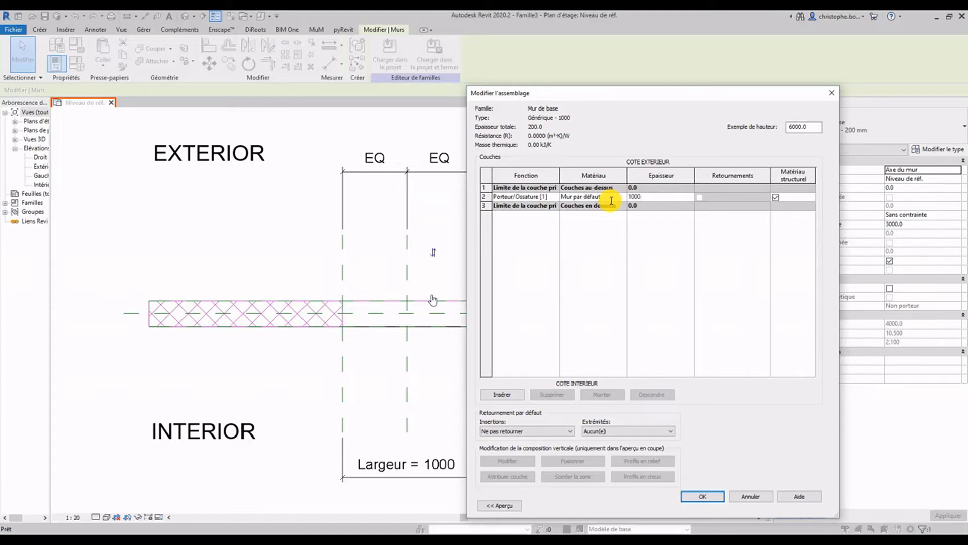
{"action": "left_click", "coordinate": [703, 497]}
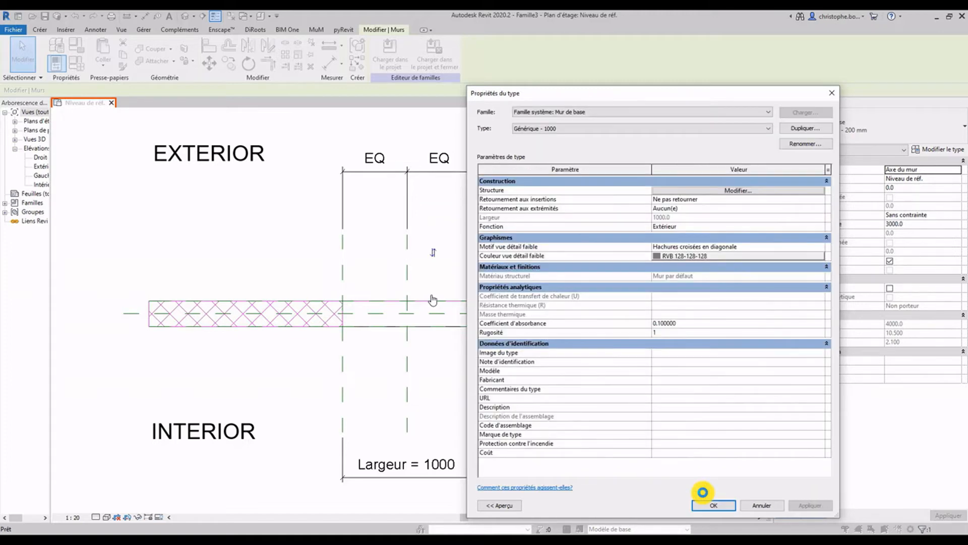
{"action": "left_click", "coordinate": [713, 506]}
{"action": "left_click", "coordinate": [582, 457]}
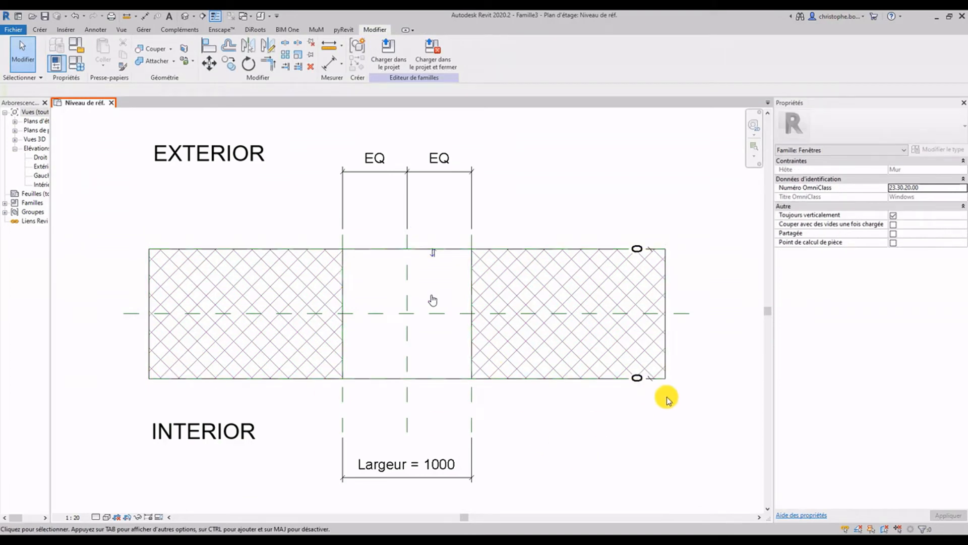
Create the subcategories AXE and AXE MUR under Plans de référence in the annotation object styles.
{"action": "key", "text": "ctrl"}
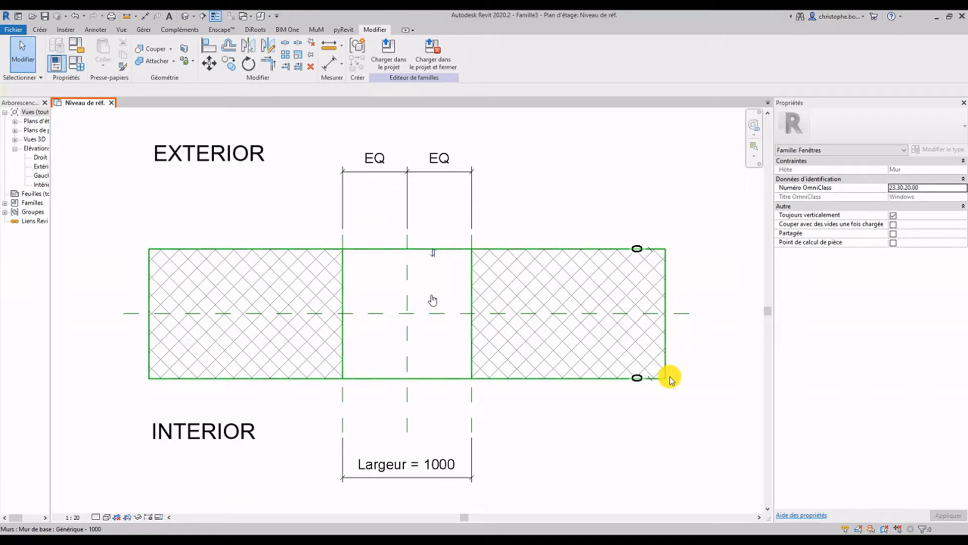
{"action": "middle_click_drag", "start_coordinate": [534, 439], "coordinate": [561, 440]}
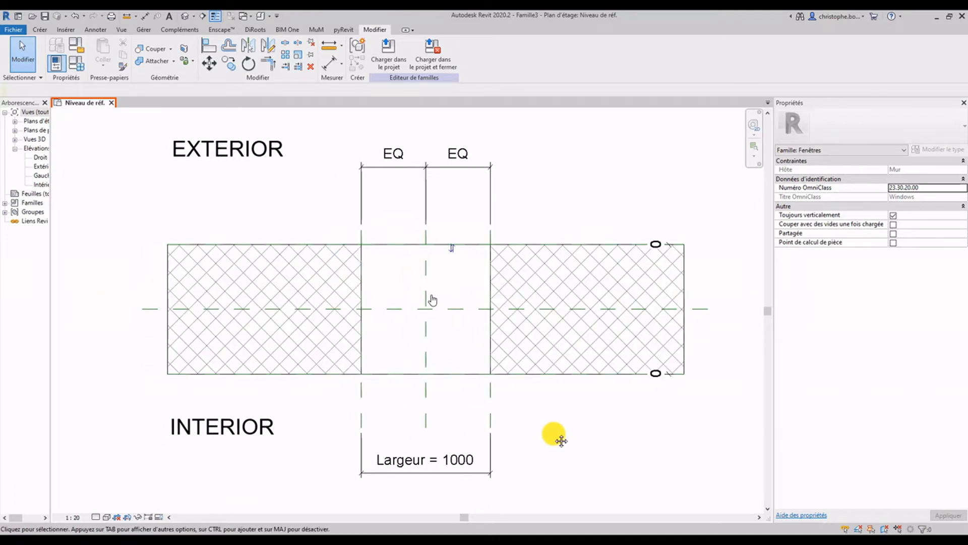
{"action": "key", "text": "v"}
{"action": "key", "text": "g"}
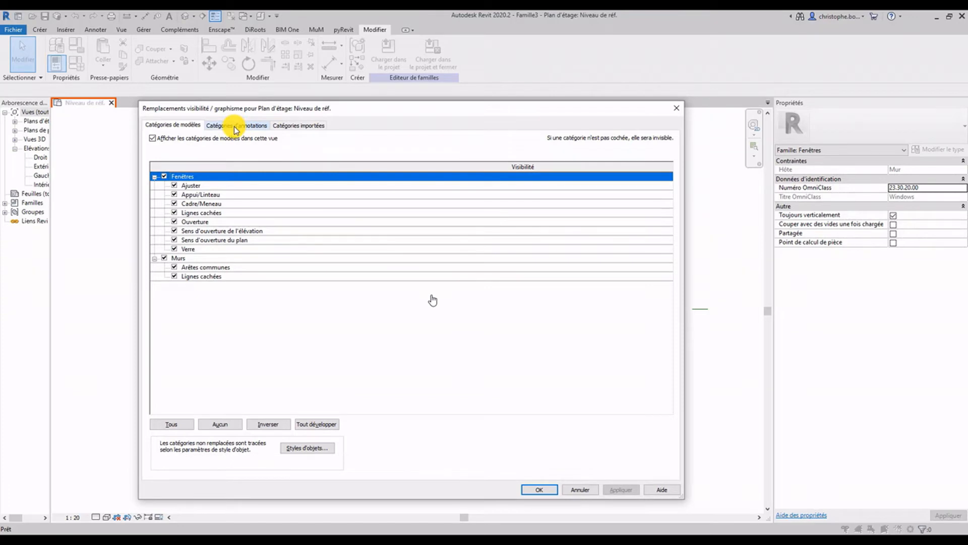
{"action": "left_click", "coordinate": [234, 127]}
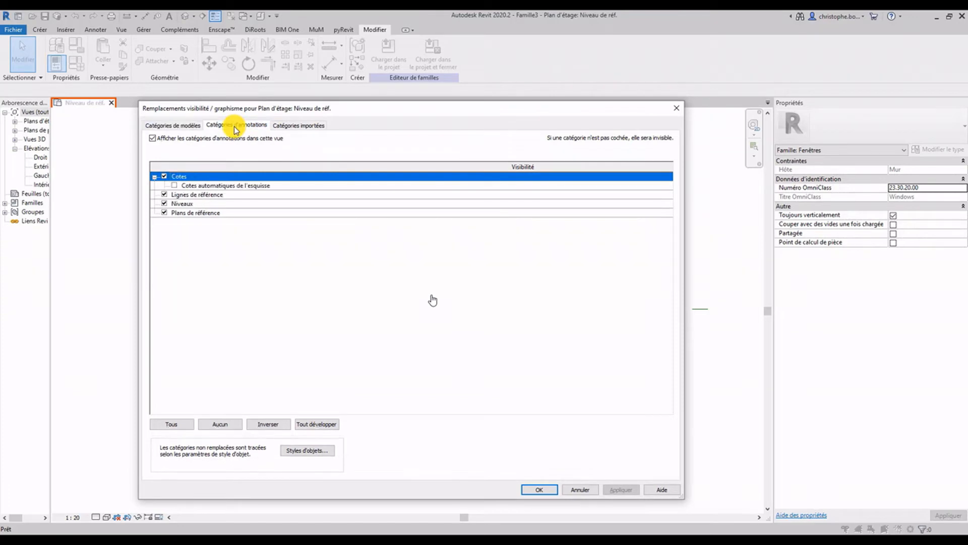
{"action": "left_click", "coordinate": [309, 450]}
{"action": "left_click", "coordinate": [357, 233]}
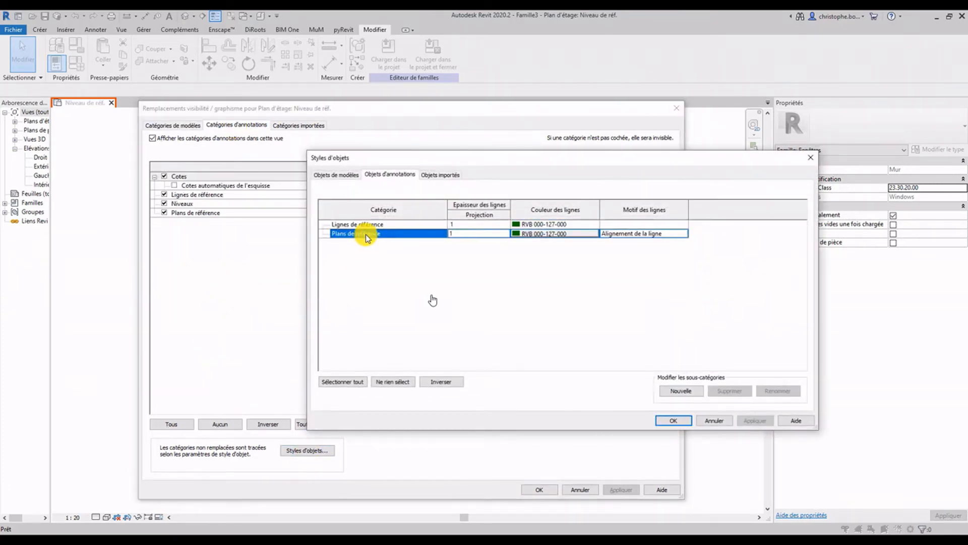
{"action": "left_click", "coordinate": [686, 391]}
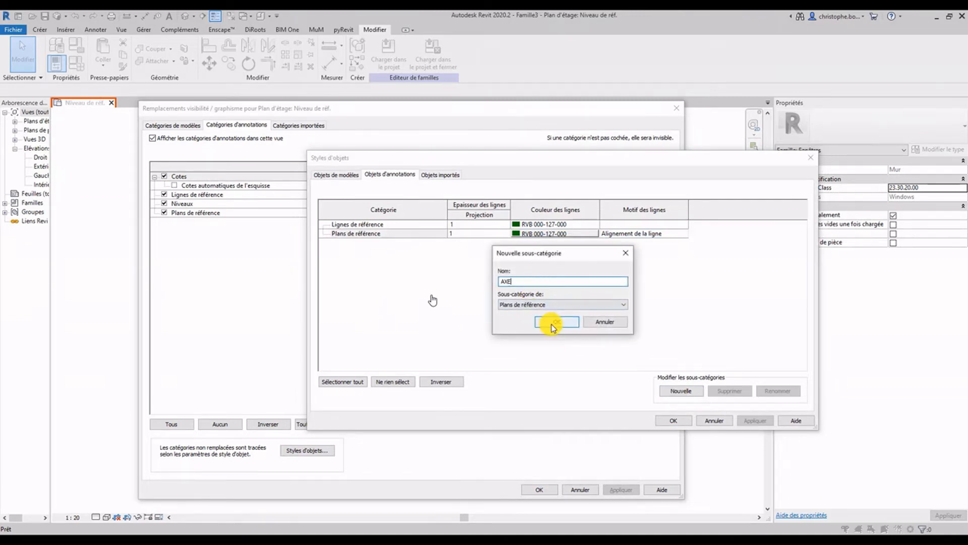
{"action": "left_click", "coordinate": [553, 328]}
{"action": "left_click", "coordinate": [681, 391]}
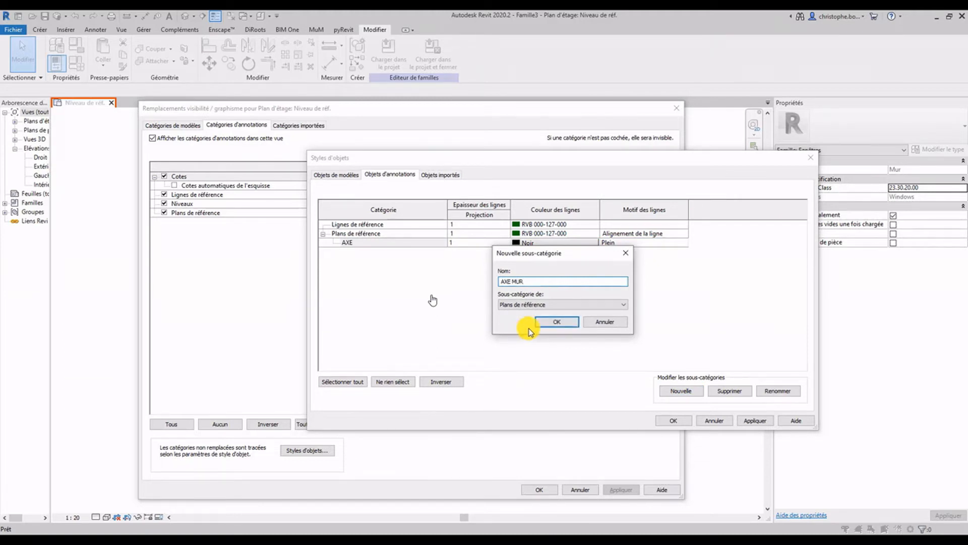
{"action": "left_click", "coordinate": [554, 322]}
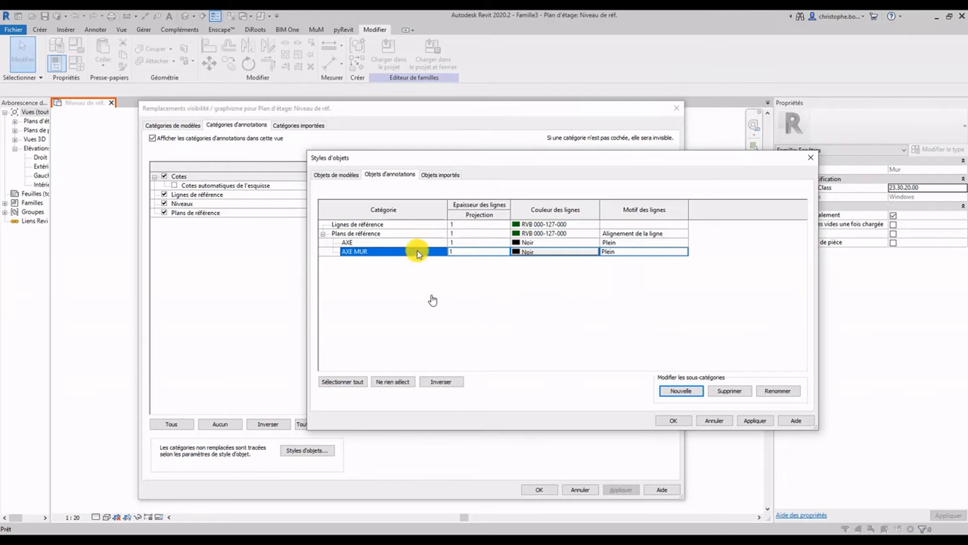
Set the line colour of the AXE and AXE MUR subcategories to Rouge and their line pattern to Centre.
{"action": "left_click", "coordinate": [484, 243], "text": "shift"}
{"action": "left_click", "coordinate": [519, 242]}
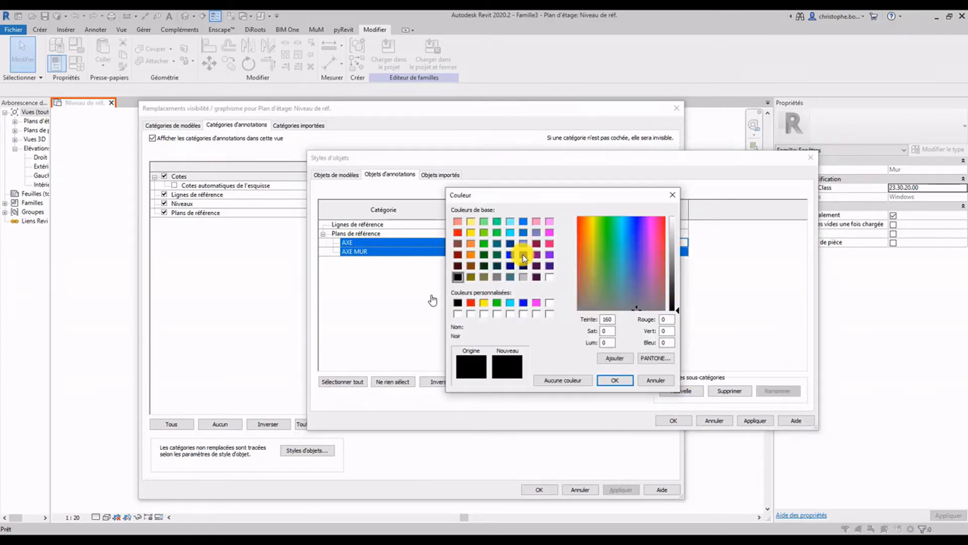
{"action": "left_click", "coordinate": [471, 303]}
{"action": "left_click", "coordinate": [617, 382]}
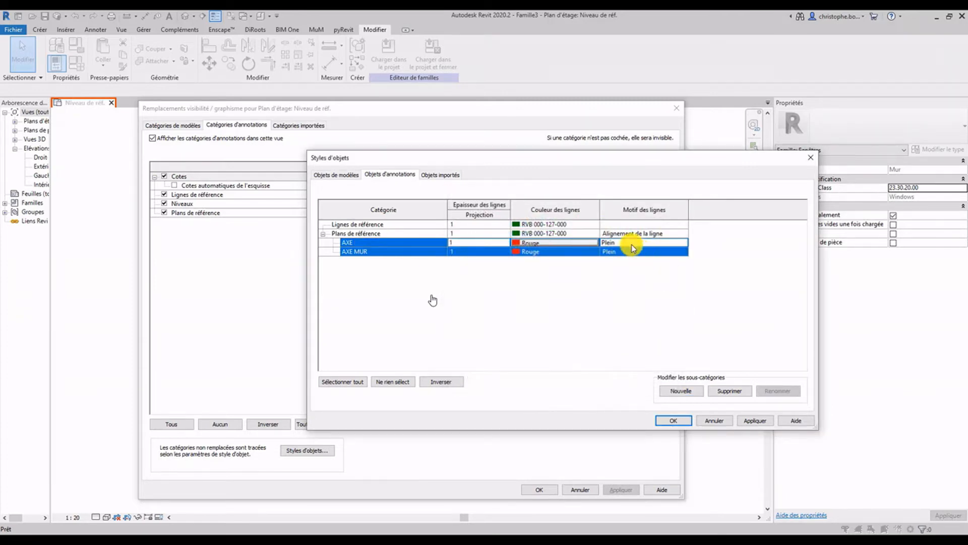
{"action": "left_click", "coordinate": [682, 243]}
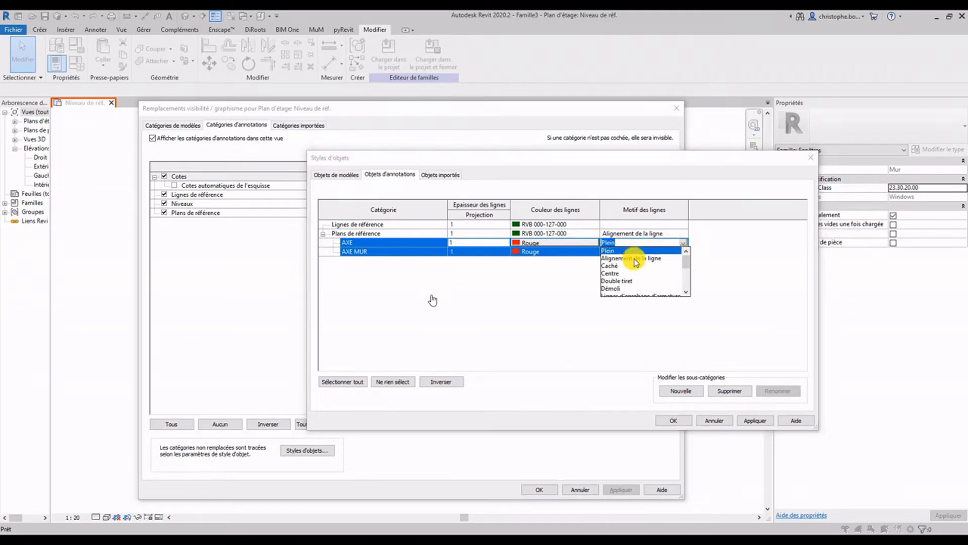
{"action": "left_click", "coordinate": [612, 272]}
{"action": "left_click", "coordinate": [673, 419]}
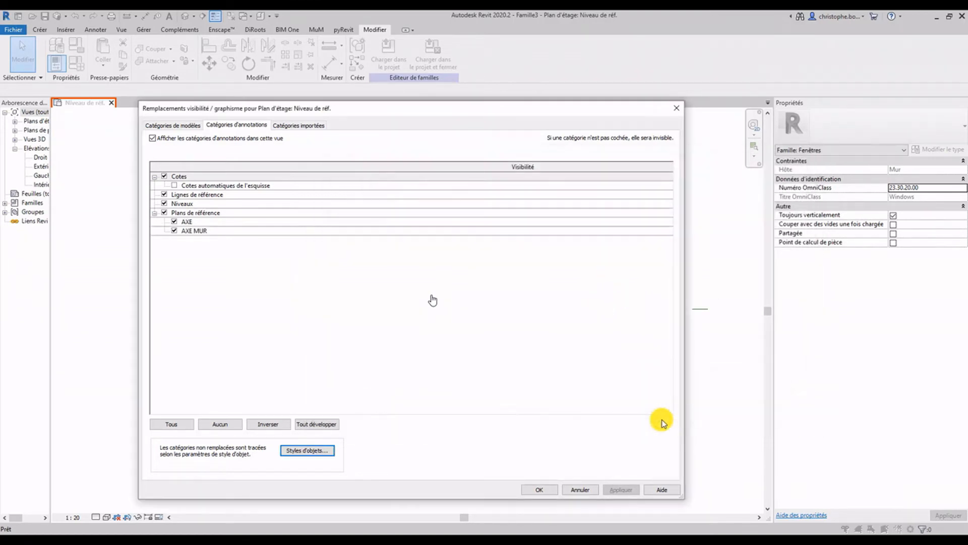
Hide the AXE MUR subcategory in the plan view and assign it to the Centre (avant/arrière) reference plane.
{"action": "left_click", "coordinate": [227, 231]}
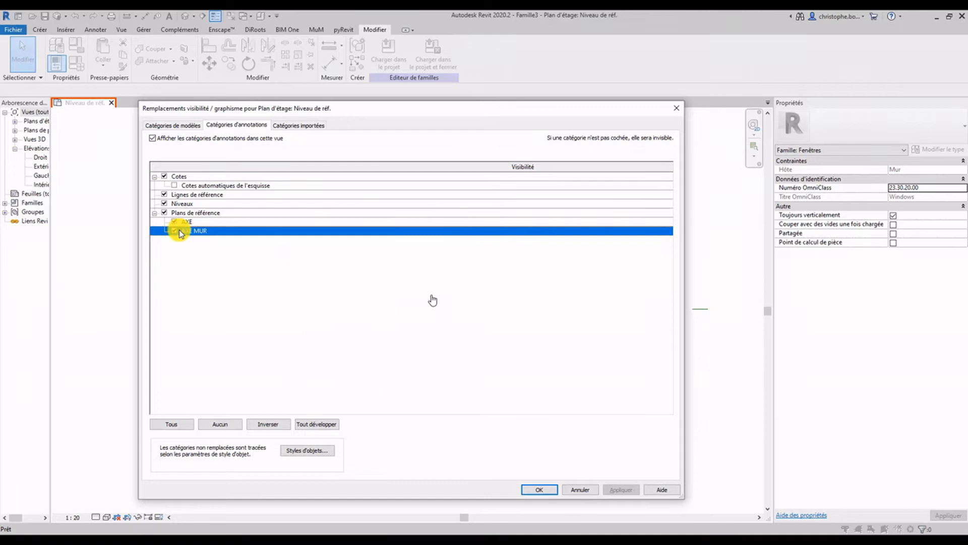
{"action": "left_click", "coordinate": [534, 491]}
{"action": "left_click", "coordinate": [699, 308]}
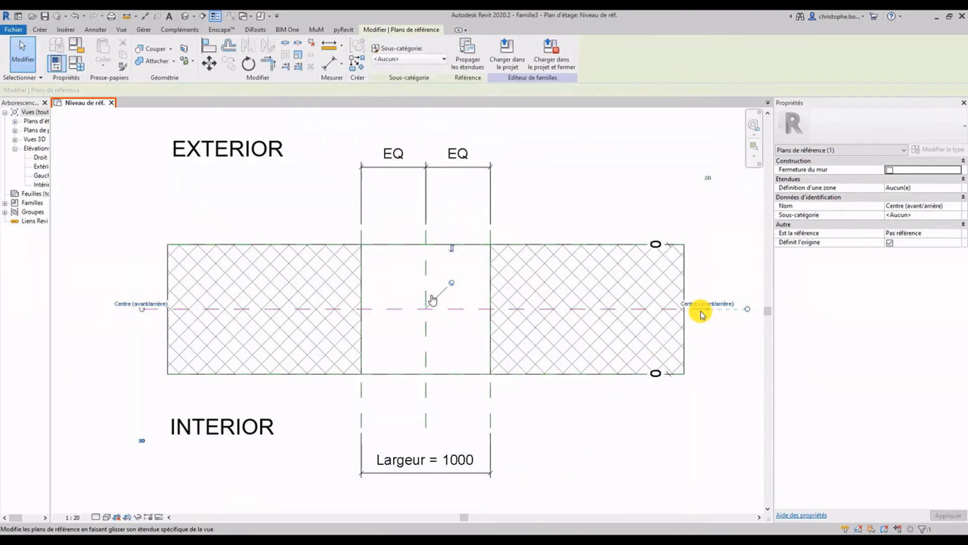
{"action": "left_click", "coordinate": [959, 216]}
{"action": "left_click", "coordinate": [959, 215]}
{"action": "left_click", "coordinate": [907, 233]}
{"action": "left_click", "coordinate": [704, 362]}
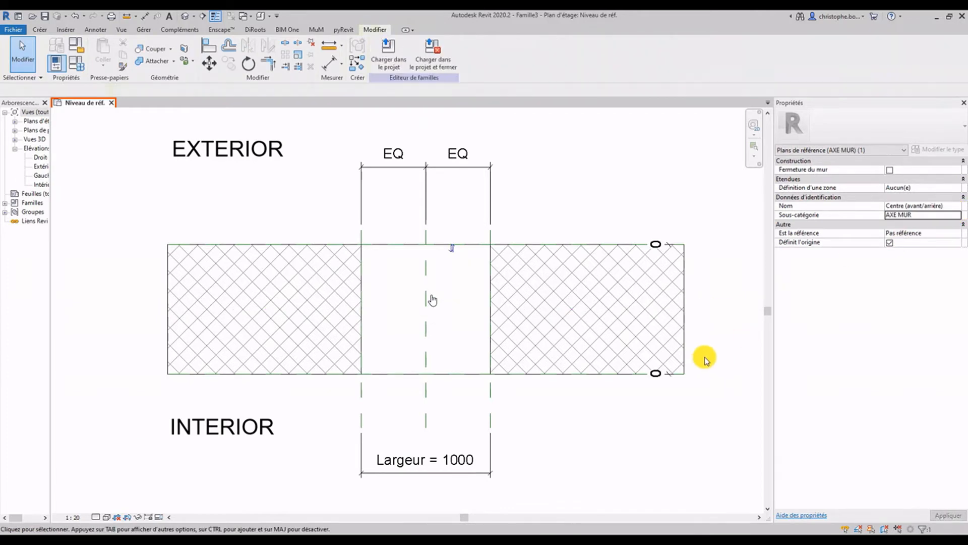
Assign the AXE subcategory to the Centre (gauche/droite) reference plane.
{"action": "left_click", "coordinate": [430, 301]}
{"action": "left_click", "coordinate": [963, 217]}
{"action": "left_click", "coordinate": [961, 216]}
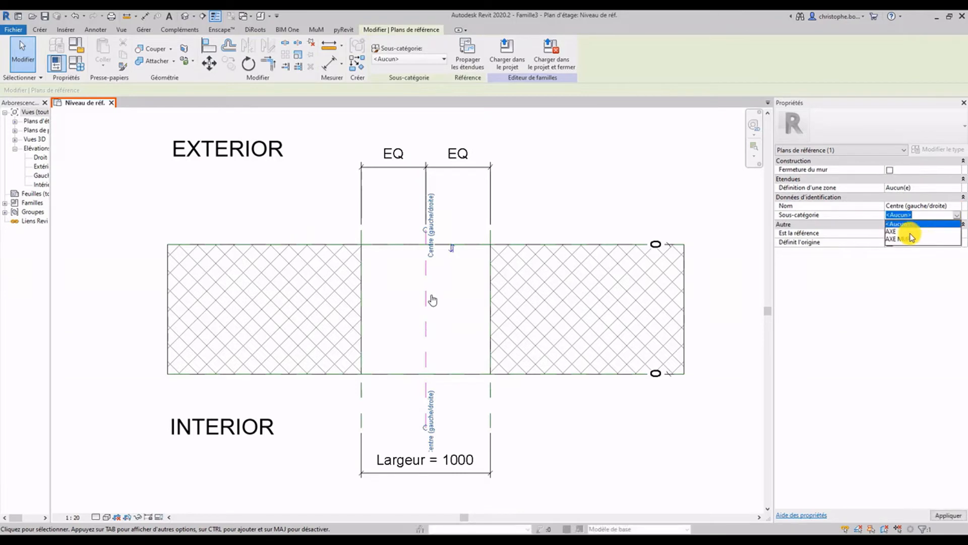
{"action": "left_click", "coordinate": [899, 234]}
{"action": "left_click", "coordinate": [591, 431]}
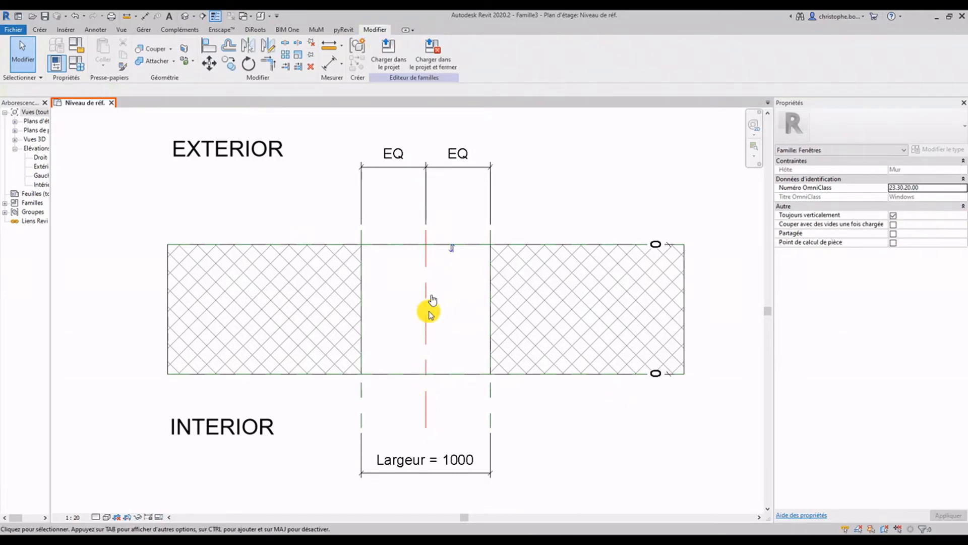
Set the plan view scale to 1:5 and move the Largeur dimension closer to the wall's interior face.
{"action": "left_click", "coordinate": [75, 517]}
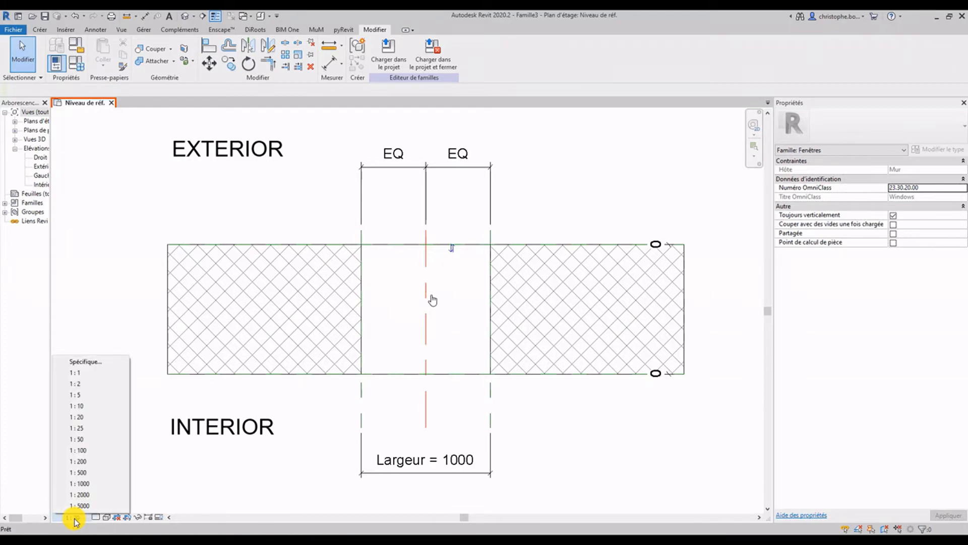
{"action": "left_click", "coordinate": [95, 397]}
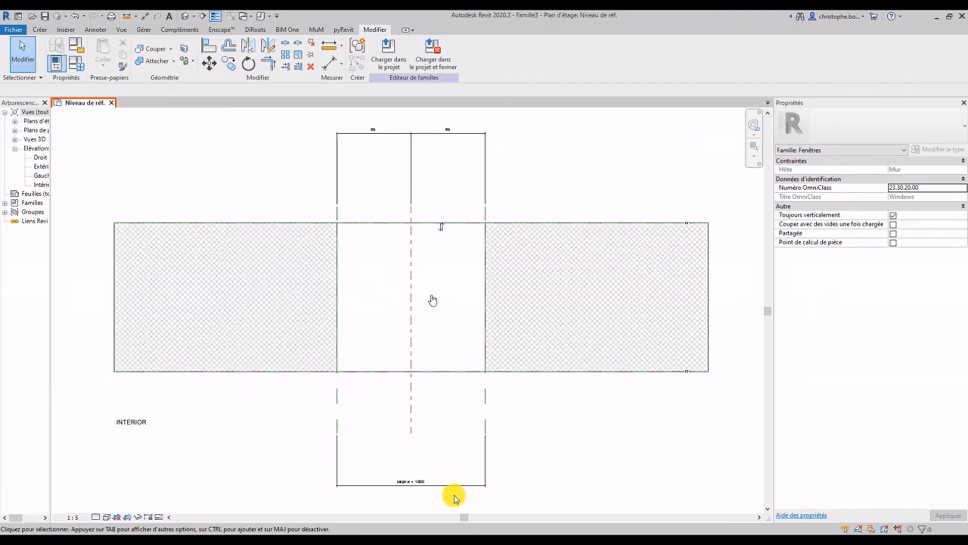
{"action": "left_click_drag", "start_coordinate": [454, 485], "coordinate": [451, 391]}
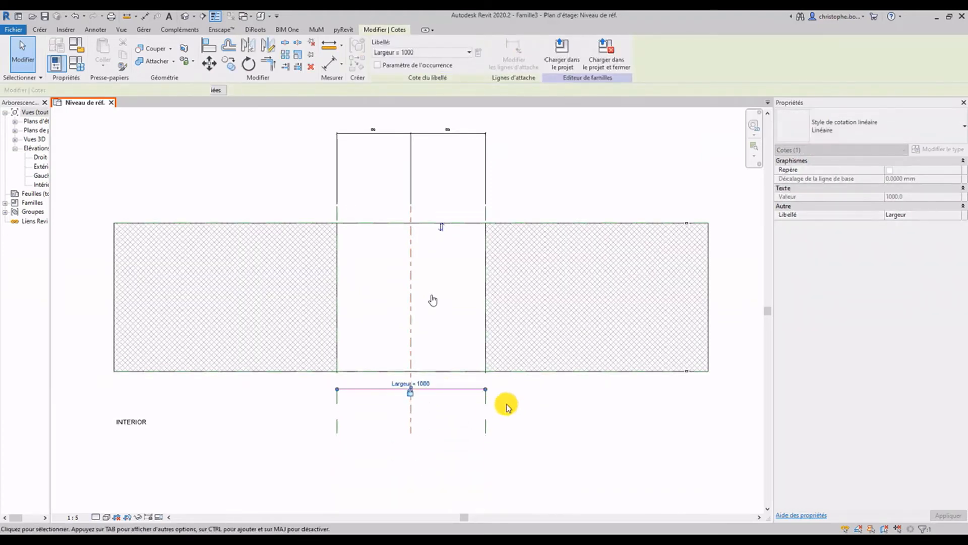
{"action": "left_click", "coordinate": [503, 402]}
{"action": "scroll", "coordinate": [449, 379], "scroll_direction": "up", "scroll_amount": 4}
{"action": "middle_click_drag", "start_coordinate": [437, 330], "coordinate": [441, 381]}
{"action": "scroll", "coordinate": [441, 380], "scroll_direction": "down", "scroll_amount": 3}
{"action": "scroll", "coordinate": [437, 380], "scroll_direction": "down", "scroll_amount": 1}
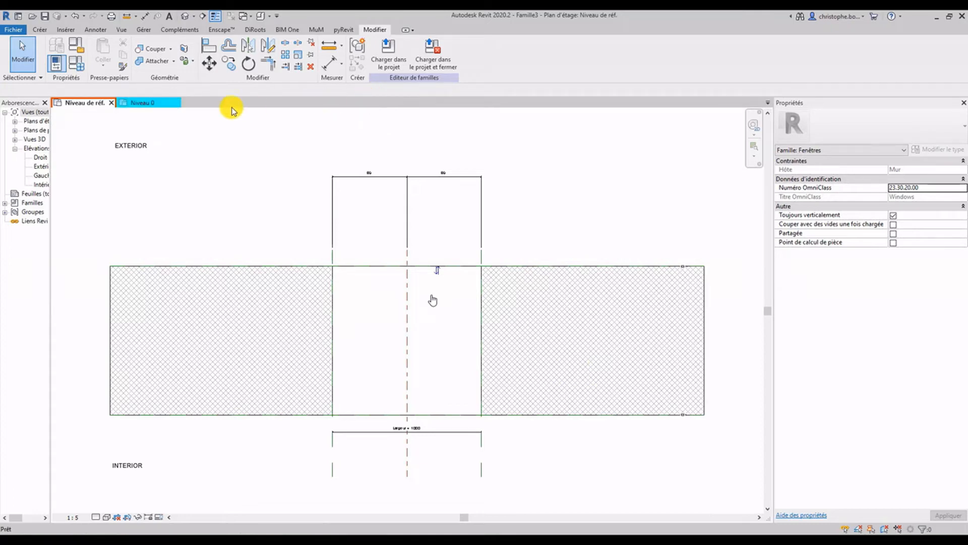
Examine the instance properties of the 1 Vantail - Droit window in the project's Niveau 0 plan.
{"action": "left_click", "coordinate": [155, 101]}
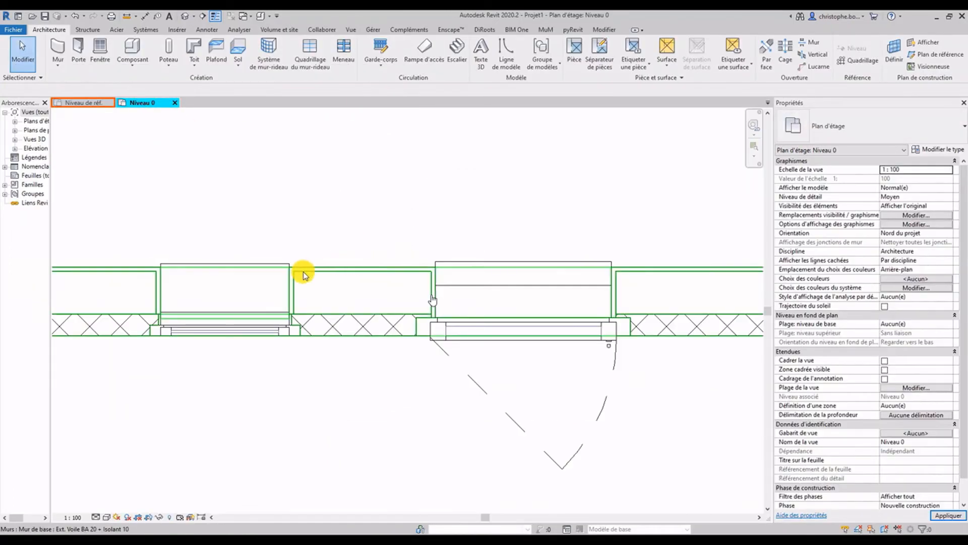
{"action": "left_click", "coordinate": [268, 266]}
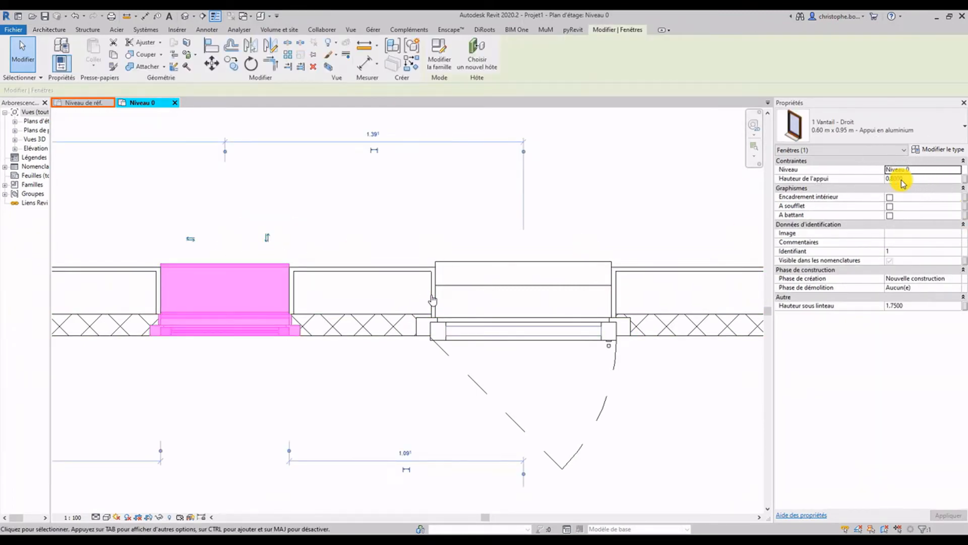
{"action": "left_click", "coordinate": [896, 306]}
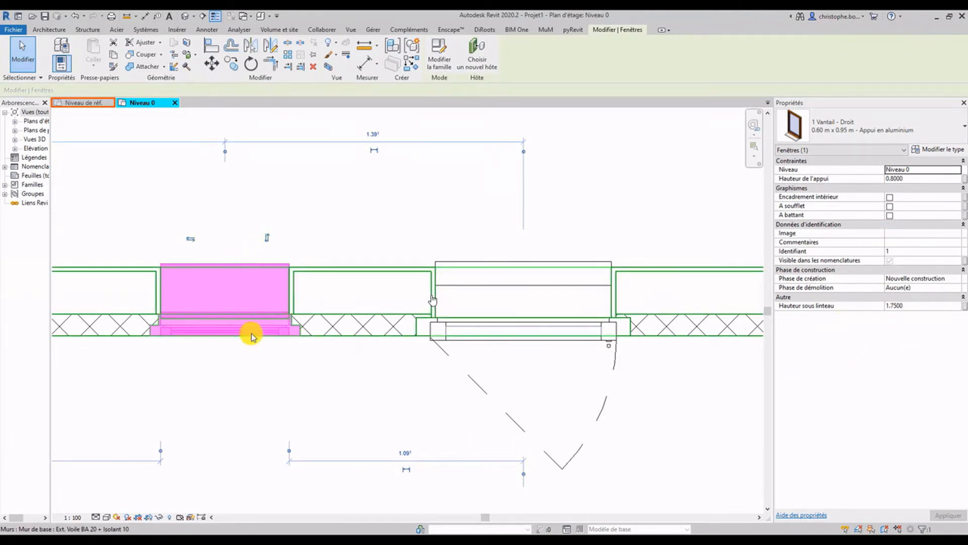
{"action": "key", "text": "Escape"}
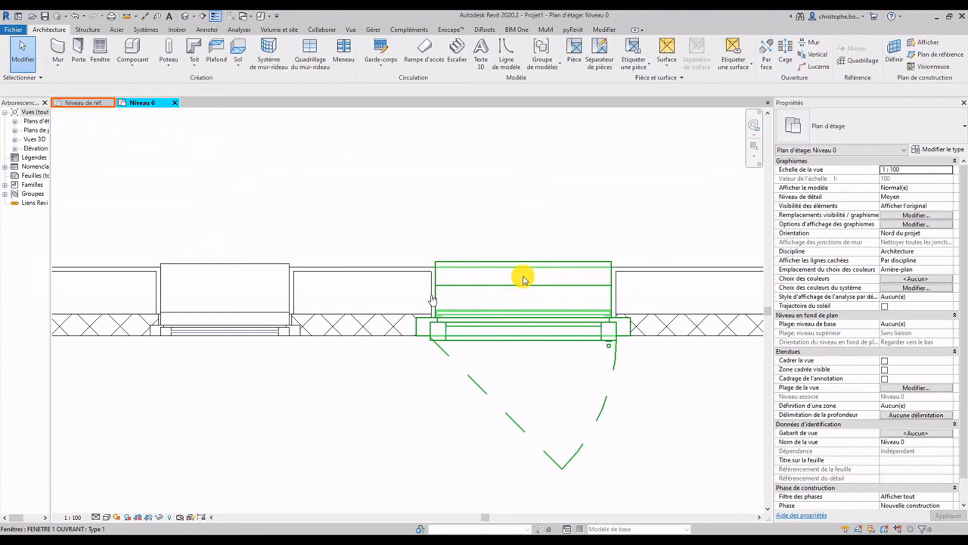
Set DECALAGE DANS LE MUR to 0.1 for the FENETRE 1 OUVRANT window in the project plan.
{"action": "left_click", "coordinate": [522, 276]}
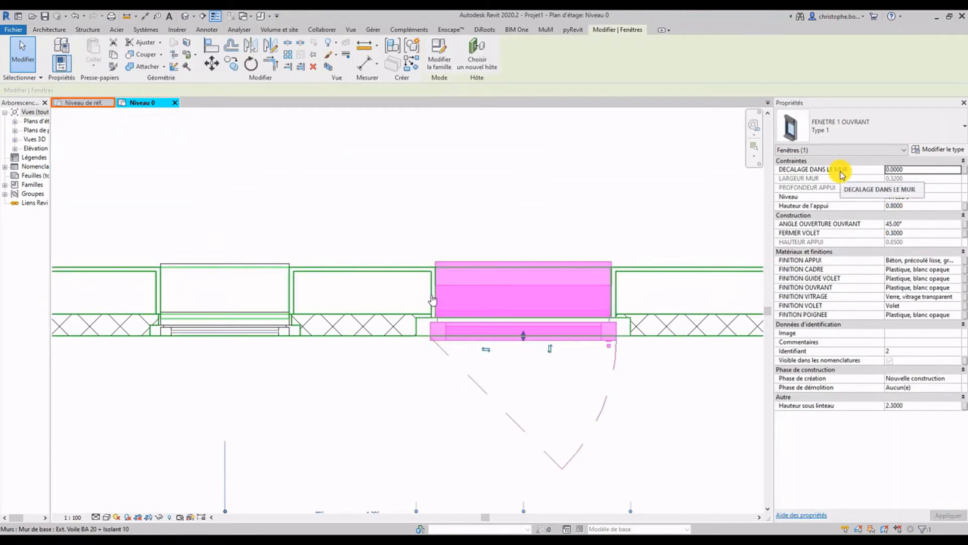
{"action": "left_click", "coordinate": [915, 171]}
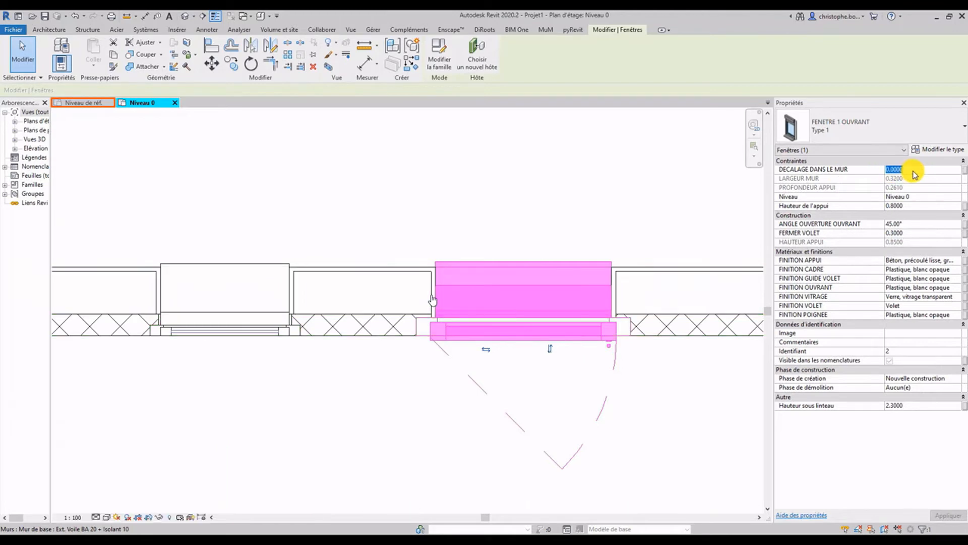
{"action": "type", "text": ".1"}
{"action": "key", "text": "Return"}
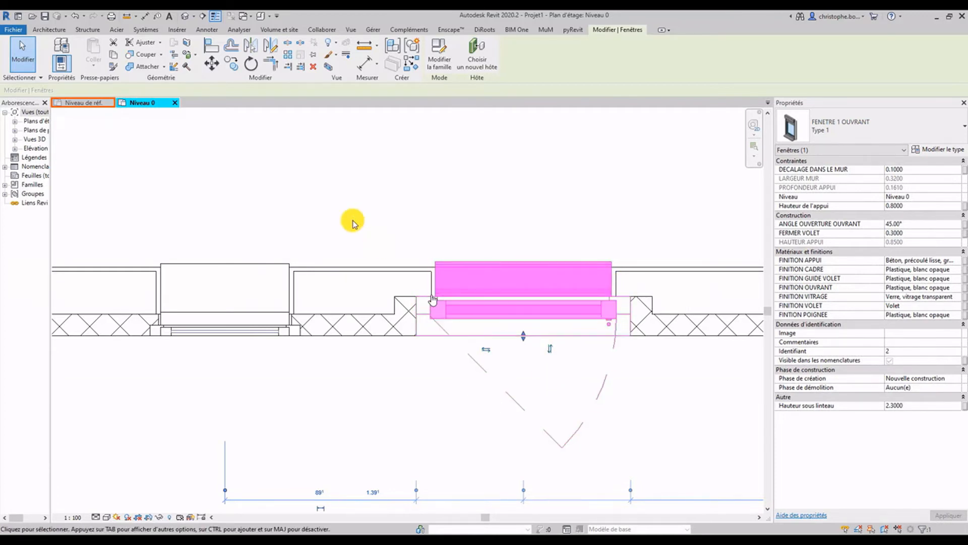
Draw a horizontal reference plane across the full host wall in the family's plan view, about 140 mm inside its interior face.
{"action": "left_click", "coordinate": [83, 103]}
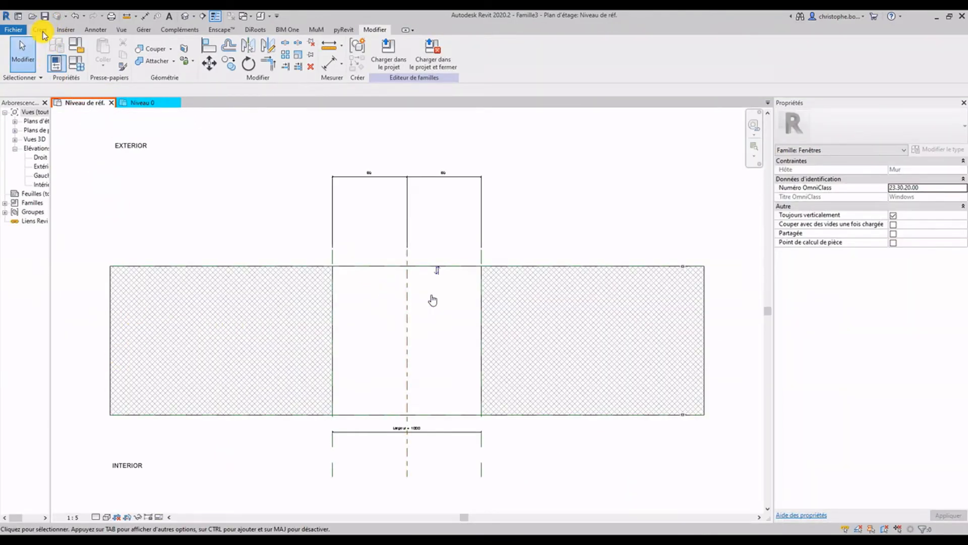
{"action": "left_click", "coordinate": [42, 32]}
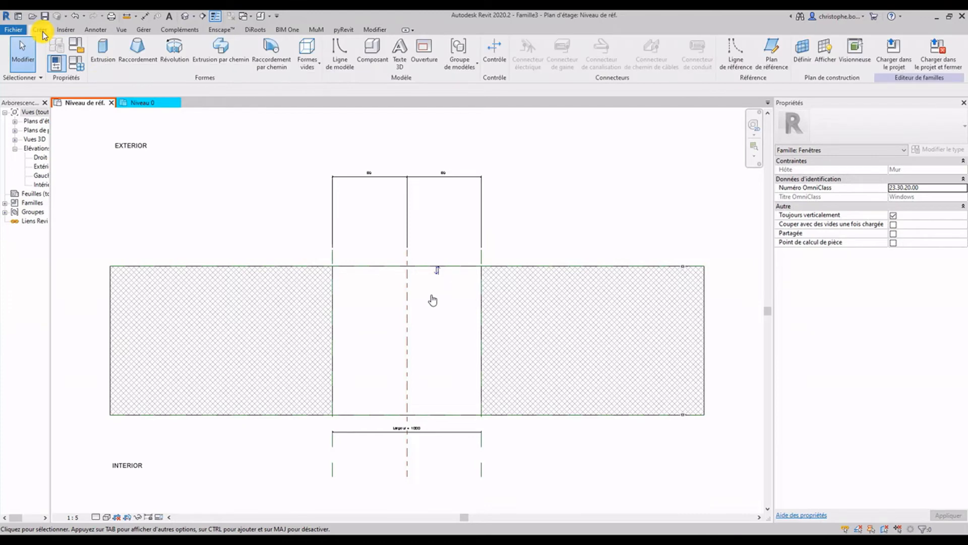
{"action": "left_click", "coordinate": [769, 62]}
{"action": "left_click", "coordinate": [101, 394]}
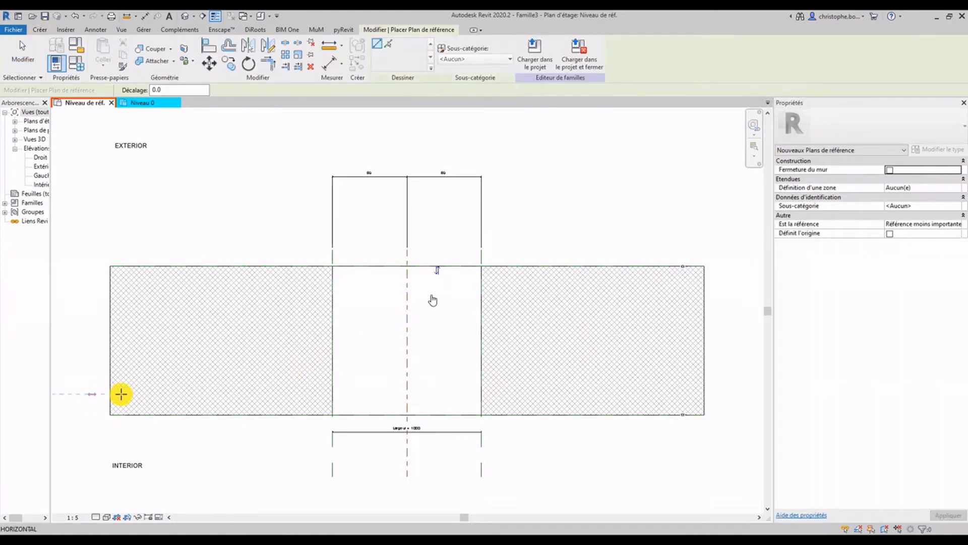
{"action": "left_click", "coordinate": [733, 397]}
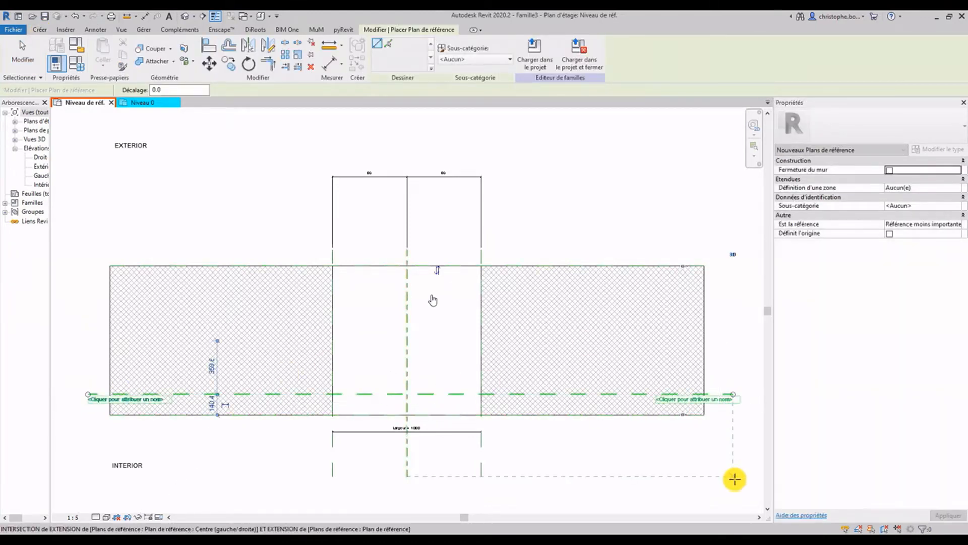
{"action": "key", "text": "Escape"}
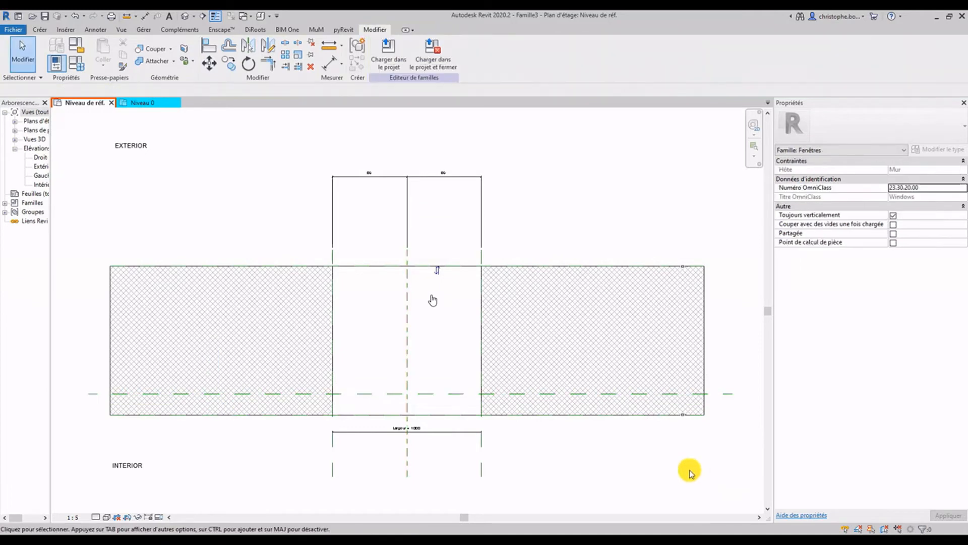
Shorten the left end of the wall slightly in the reference level plan.
{"action": "left_click", "coordinate": [108, 346]}
{"action": "left_click_drag", "start_coordinate": [129, 339], "coordinate": [129, 340]}
{"action": "left_click", "coordinate": [217, 384]}
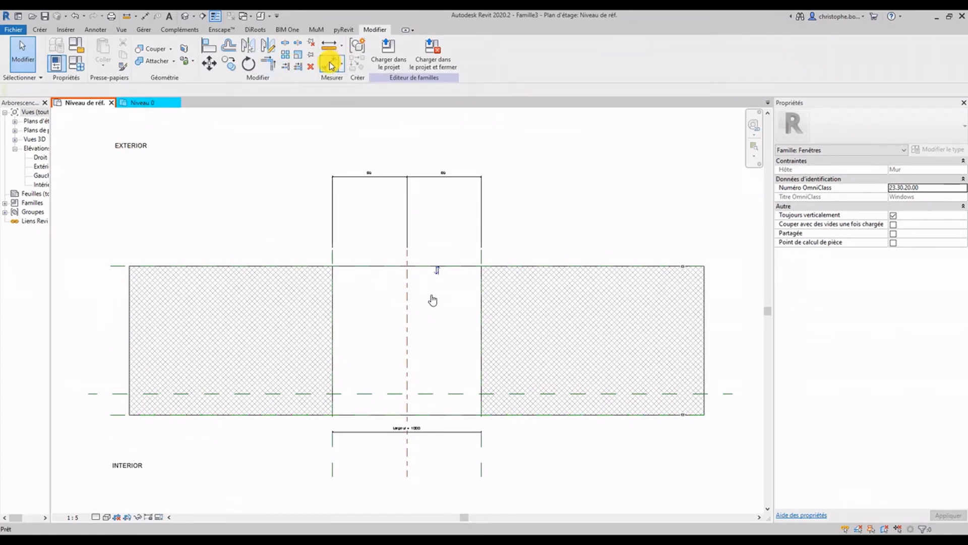
Add an aligned dimension between the wall's interior face and the offset reference plane, beside the wall's left end.
{"action": "left_click", "coordinate": [331, 65]}
{"action": "left_click", "coordinate": [116, 417]}
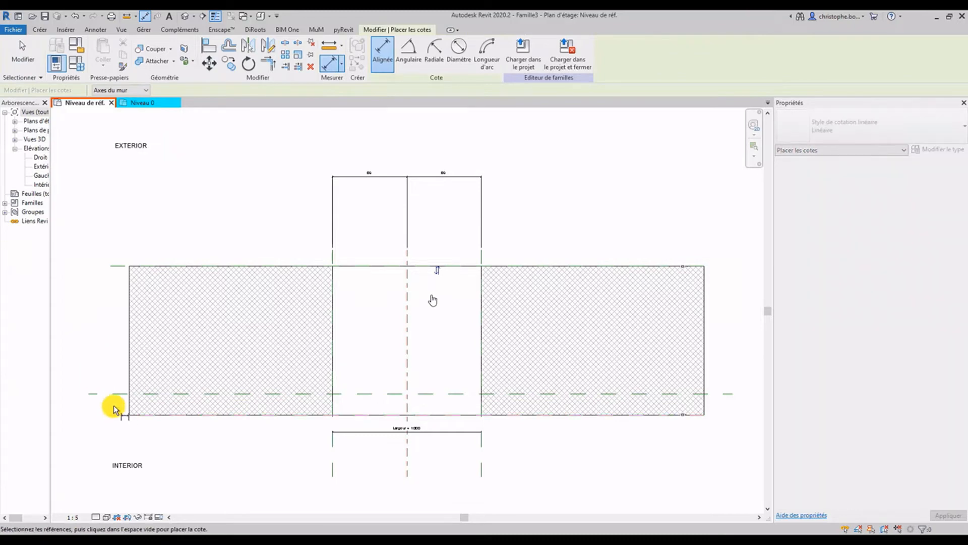
{"action": "left_click", "coordinate": [111, 395]}
{"action": "left_click", "coordinate": [101, 361]}
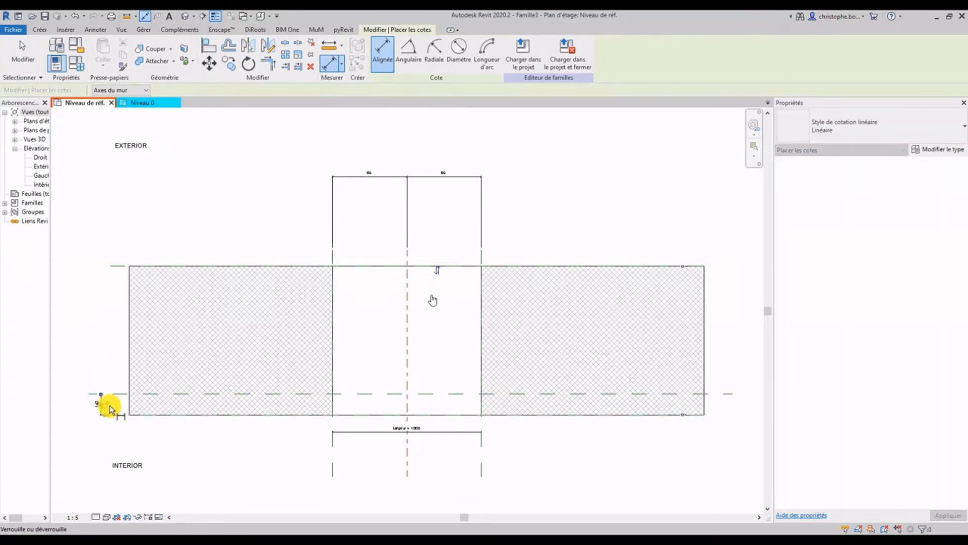
{"action": "key", "text": "Escape"}
Label that dimension with a new instance family parameter named DECALAGE FACE MUR, grouped under Contraintes.
{"action": "scroll", "coordinate": [98, 401], "scroll_direction": "up", "scroll_amount": 5}
{"action": "left_click", "coordinate": [101, 398]}
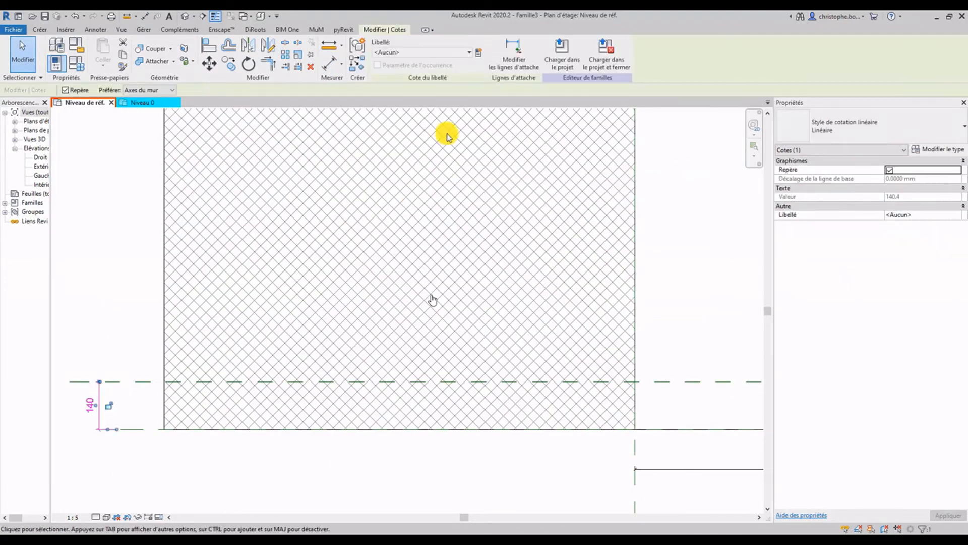
{"action": "left_click", "coordinate": [478, 53]}
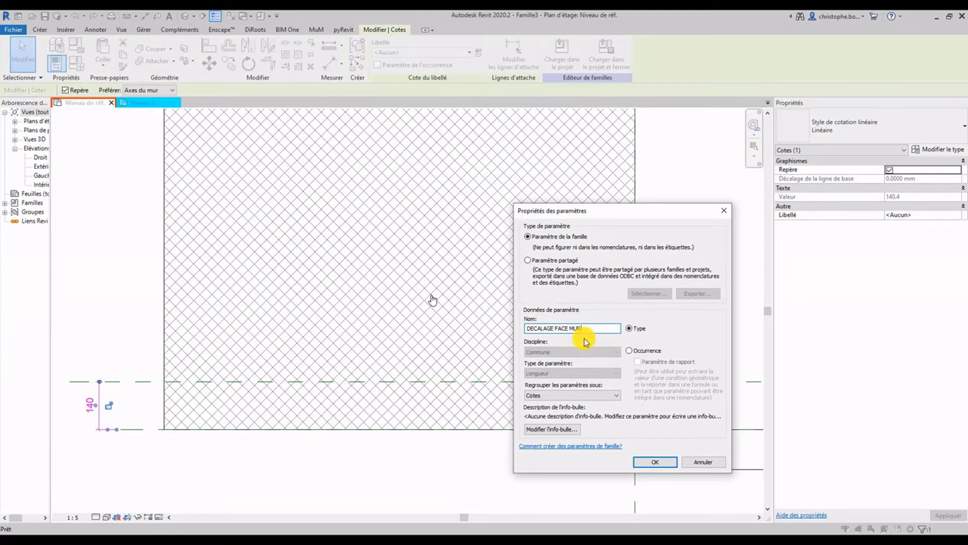
{"action": "left_click", "coordinate": [629, 351]}
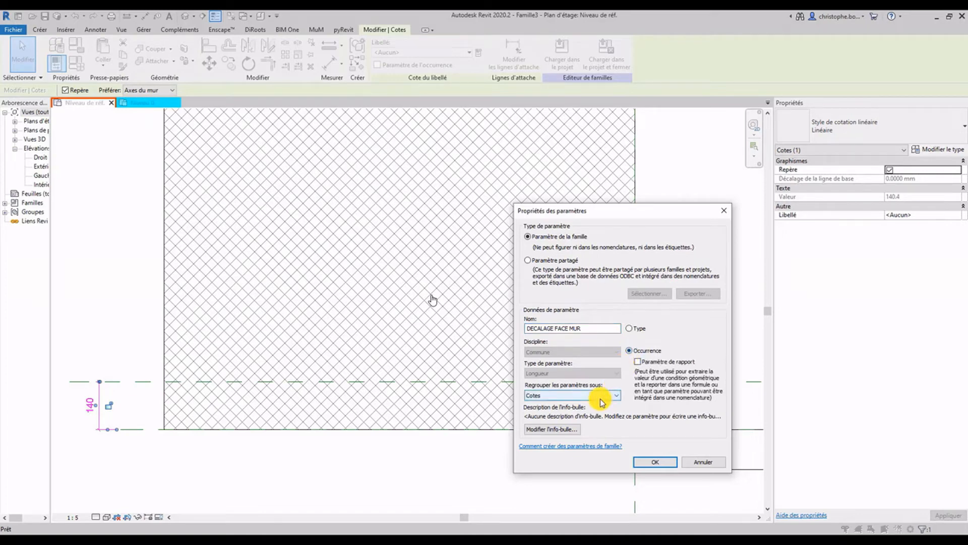
{"action": "left_click", "coordinate": [602, 398]}
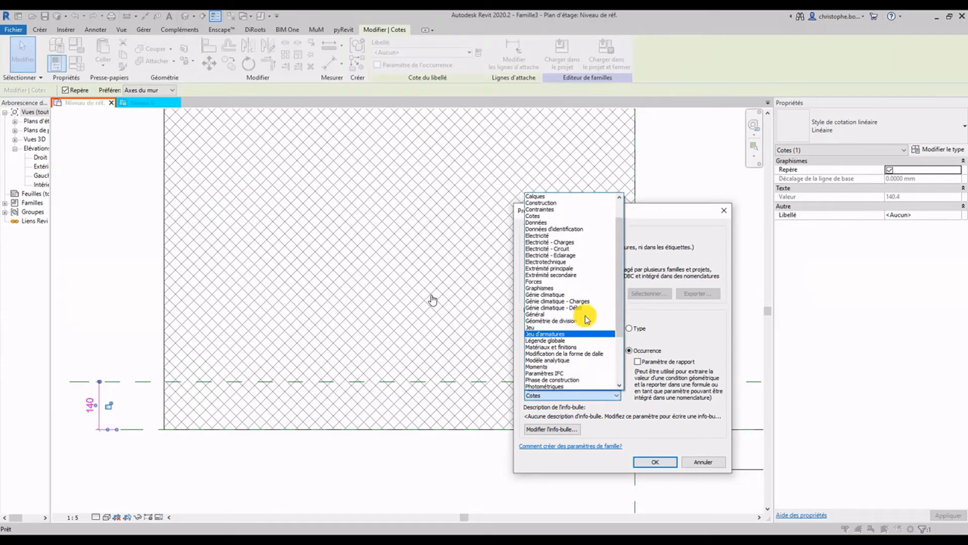
{"action": "left_click", "coordinate": [553, 210]}
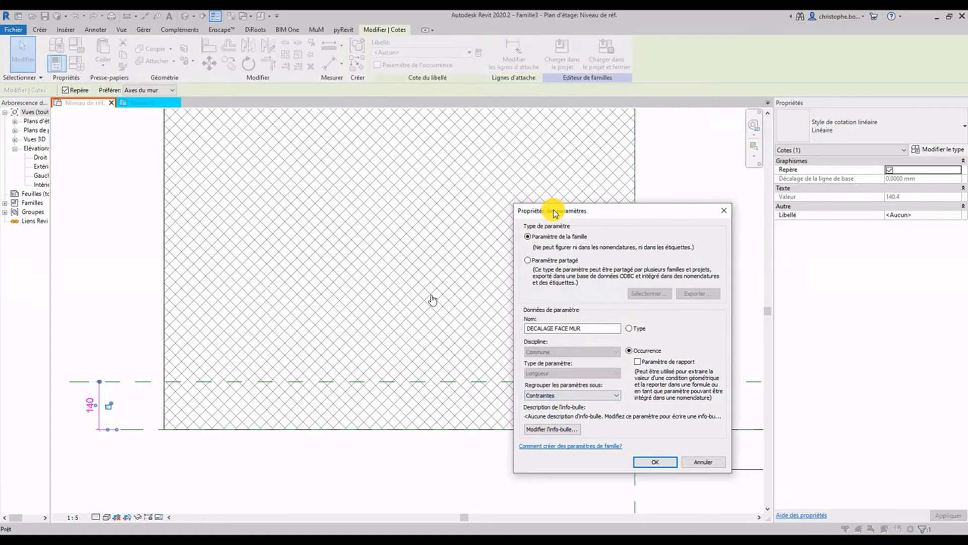
{"action": "left_click", "coordinate": [652, 463]}
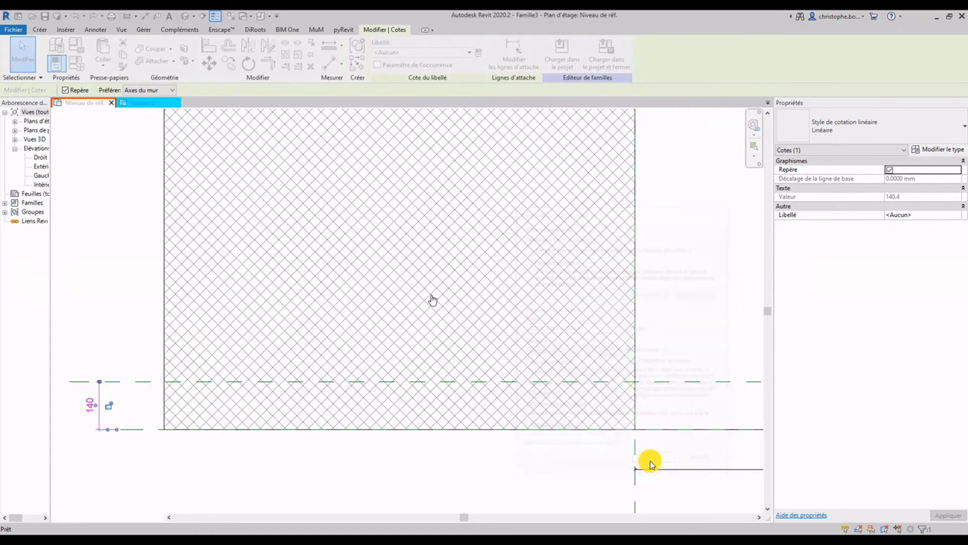
{"action": "left_click", "coordinate": [110, 300]}
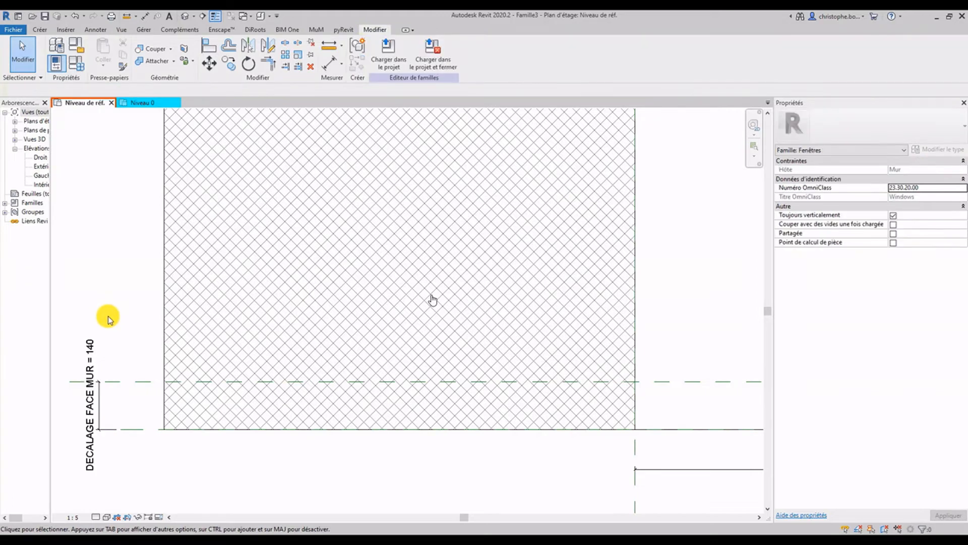
Set the DECALAGE FACE MUR dimension to 100 mm.
{"action": "left_click", "coordinate": [90, 350]}
{"action": "key", "text": "Escape"}
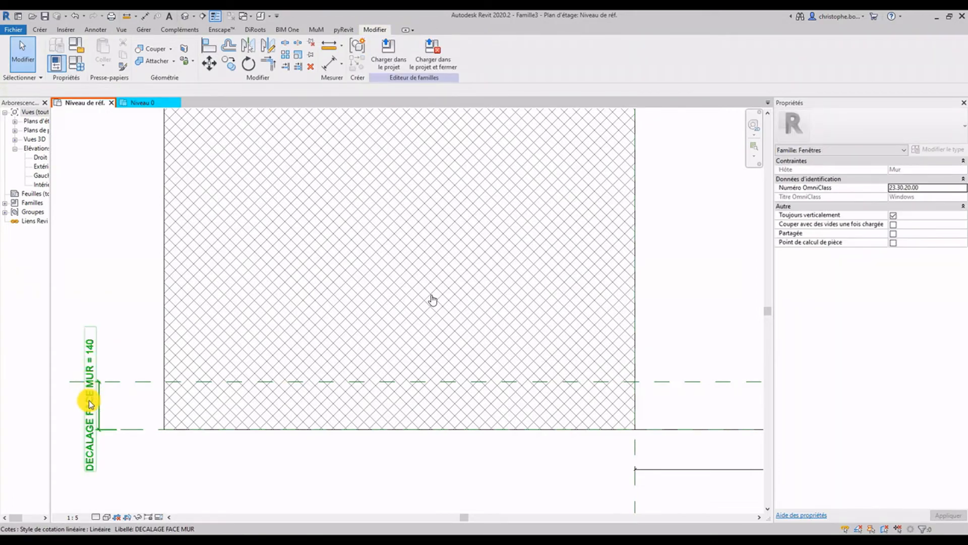
{"action": "left_click", "coordinate": [86, 394]}
{"action": "left_click", "coordinate": [90, 393]}
{"action": "type", "text": "10"}
{"action": "key", "text": "Return"}
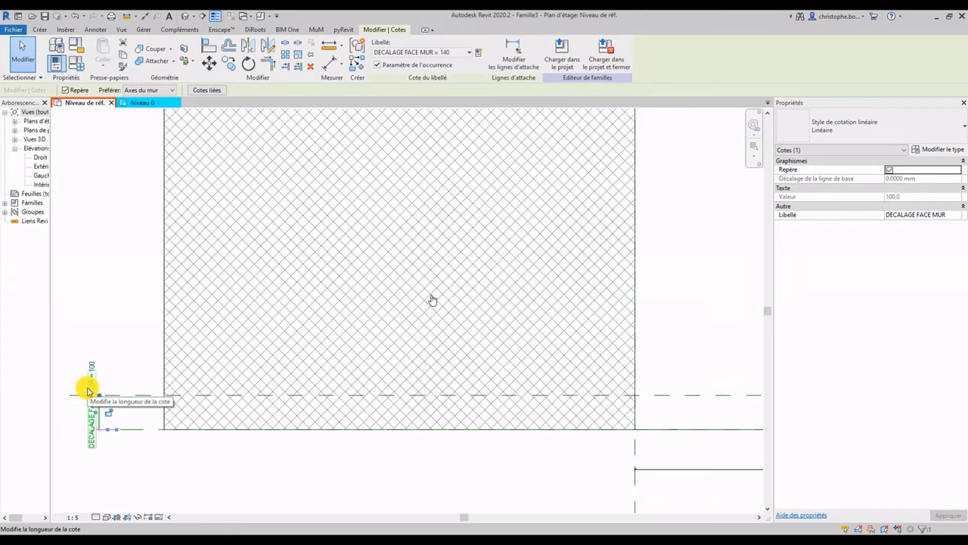
{"action": "left_click", "coordinate": [114, 285]}
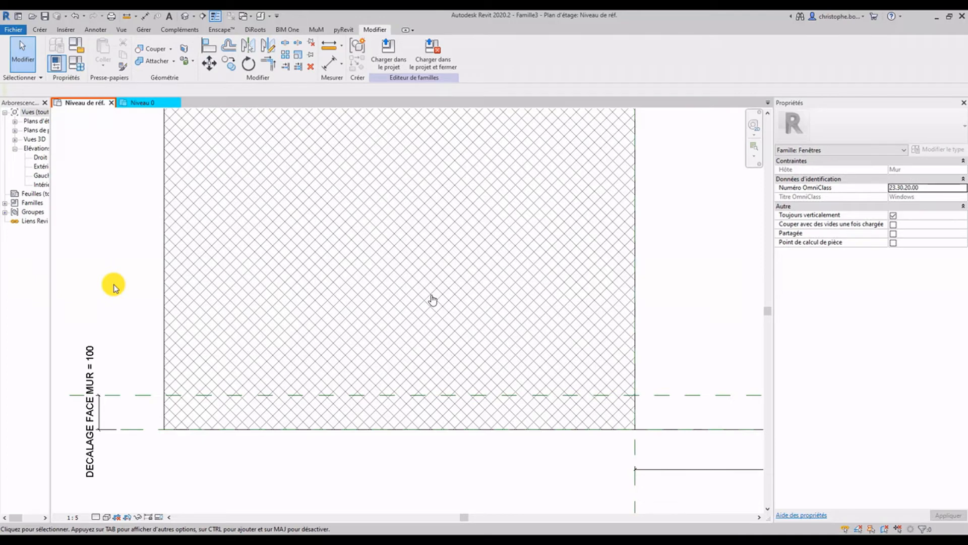
Open the FENETRE CADRE.rfa family and view the window frame from an angle in 3D.
{"action": "scroll", "coordinate": [113, 284], "scroll_direction": "down", "scroll_amount": 2}
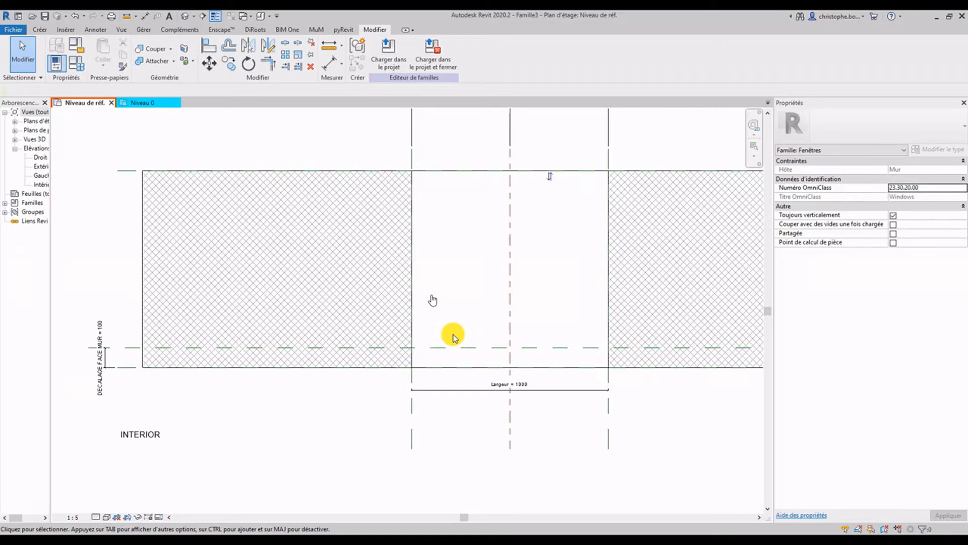
{"action": "mouse_move", "coordinate": [463, 250]}
{"action": "middle_mouse_down"}
{"action": "mouse_move", "coordinate": [452, 299]}
{"action": "mouse_move", "coordinate": [428, 332]}
{"action": "mouse_move", "coordinate": [380, 308]}
{"action": "mouse_move", "coordinate": [378, 296]}
{"action": "mouse_move", "coordinate": [395, 305]}
{"action": "middle_mouse_up"}
{"action": "left_click", "coordinate": [31, 16]}
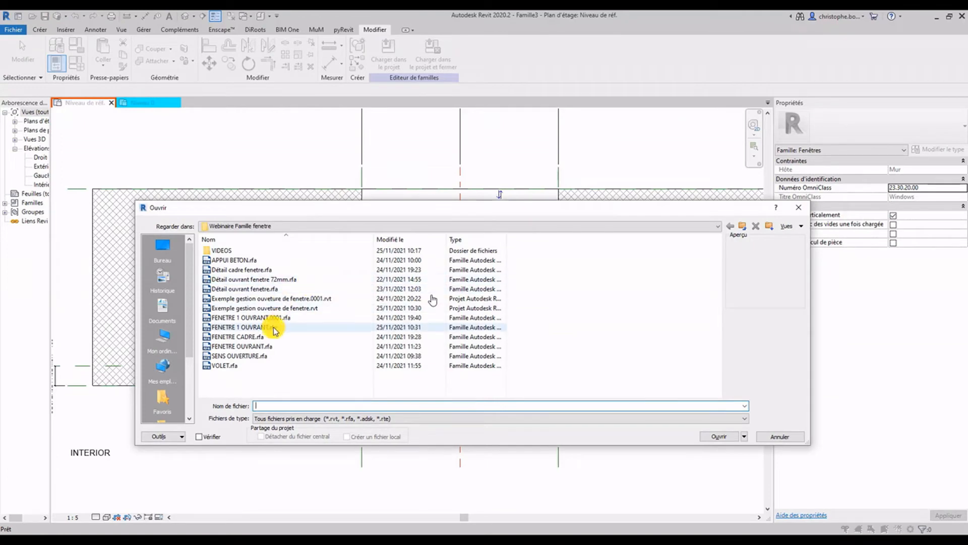
{"action": "left_click", "coordinate": [249, 336]}
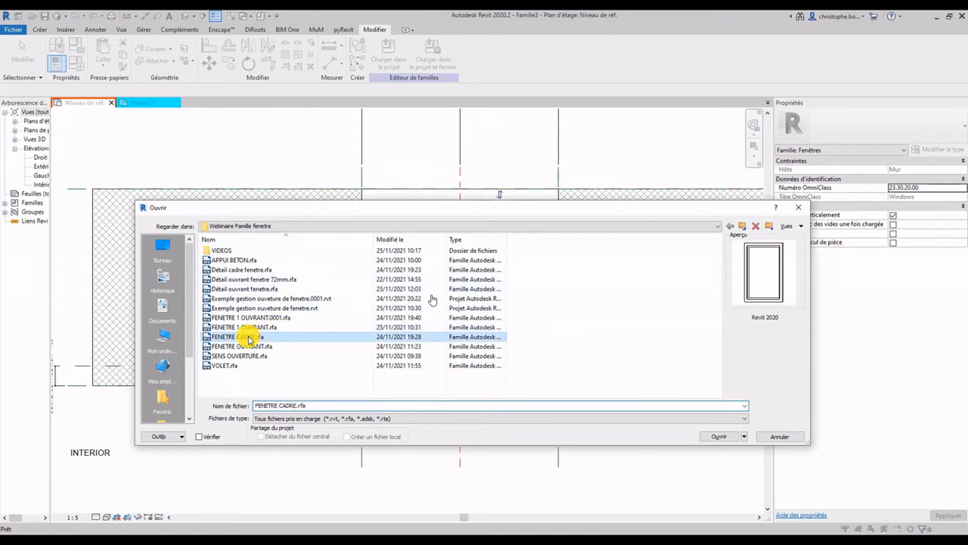
{"action": "left_click", "coordinate": [717, 435]}
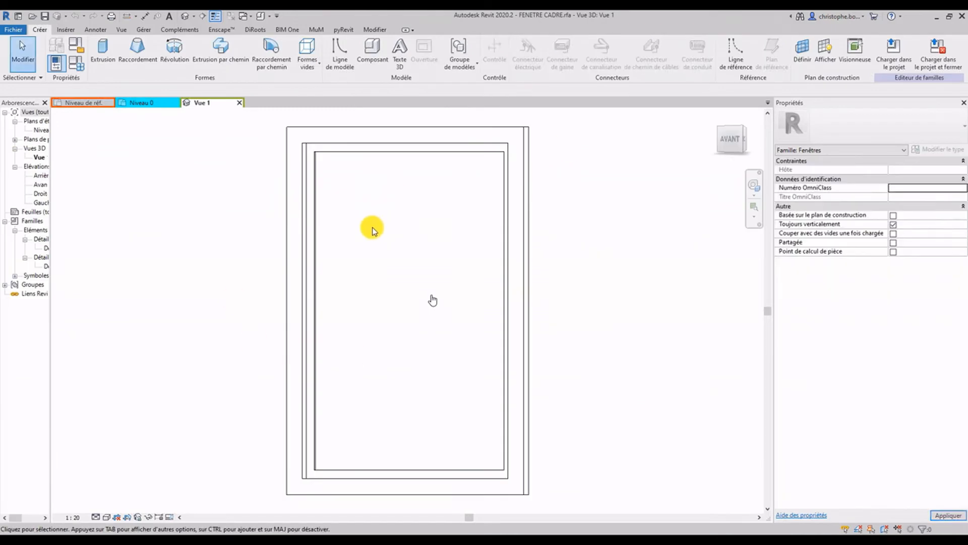
{"action": "middle_click_drag", "start_coordinate": [354, 250], "coordinate": [461, 303], "text": "shift"}
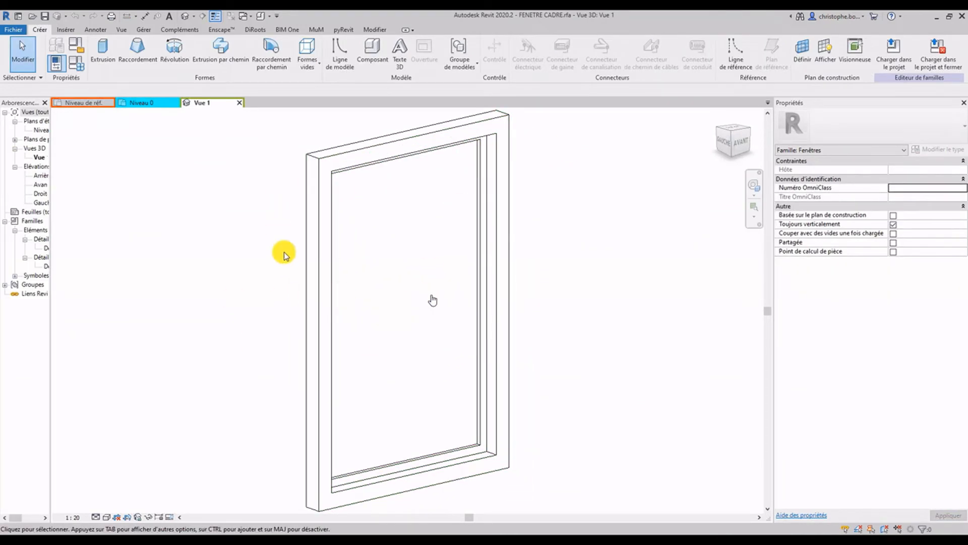
Load the frame family into Famille3, closing its file, and place one FENETRE CADRE below the wall on the interior side.
{"action": "left_click", "coordinate": [906, 62]}
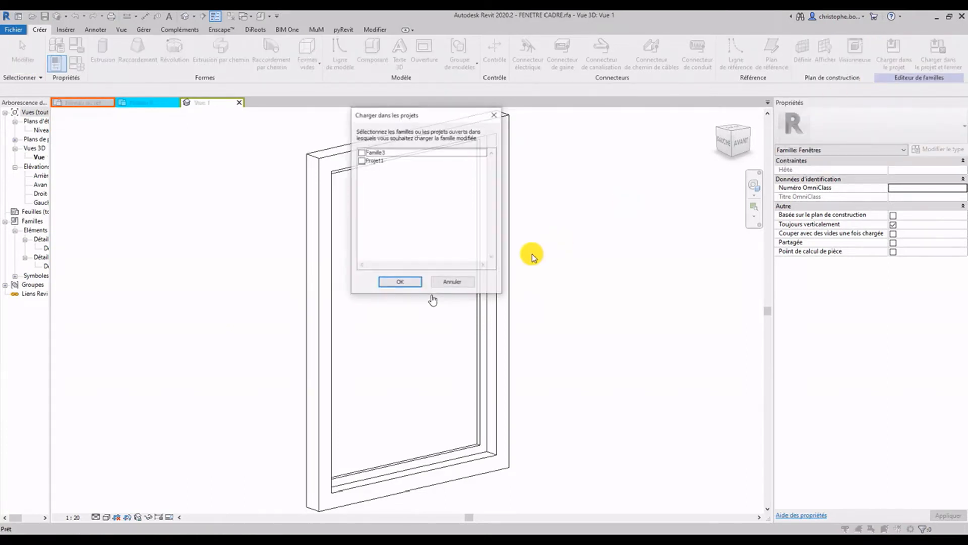
{"action": "left_click", "coordinate": [361, 152]}
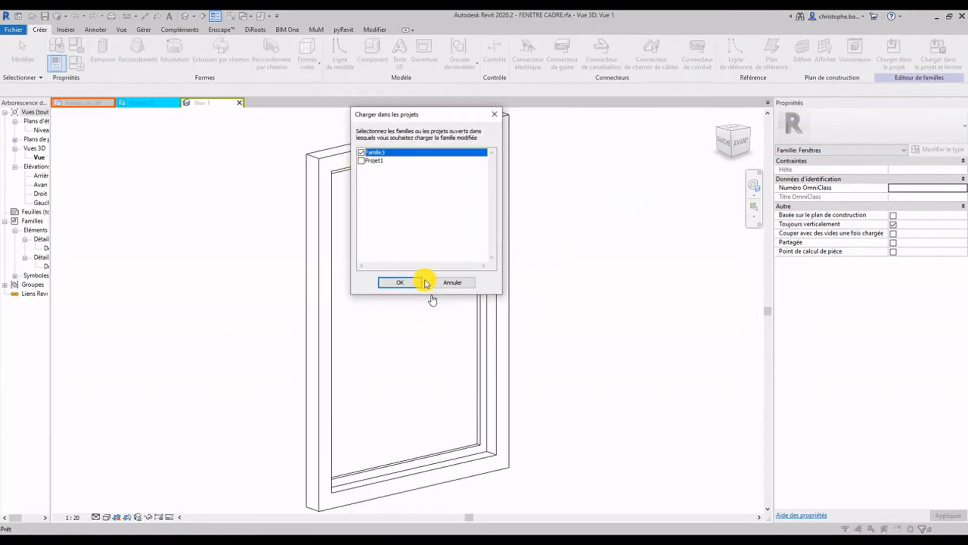
{"action": "left_click", "coordinate": [400, 283]}
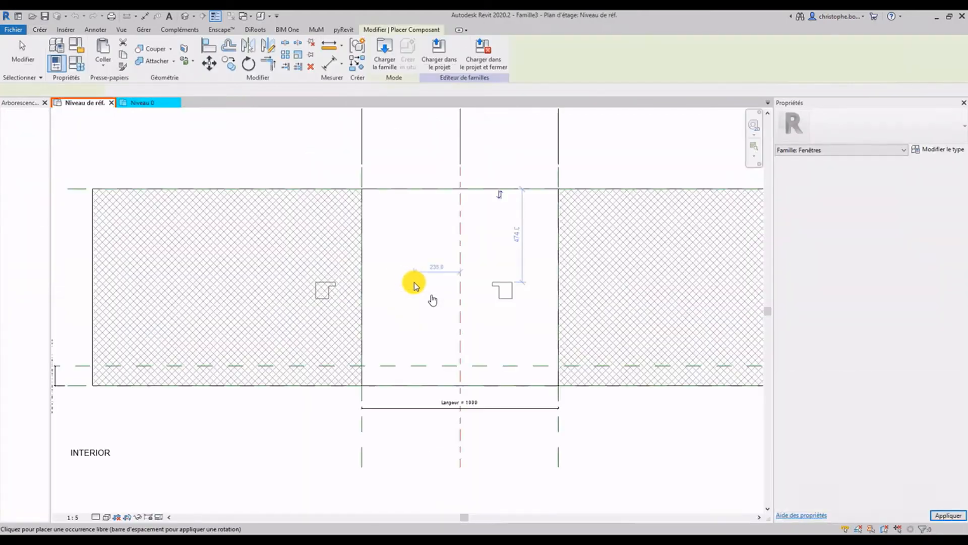
{"action": "scroll", "coordinate": [415, 277], "scroll_direction": "down", "scroll_amount": 1}
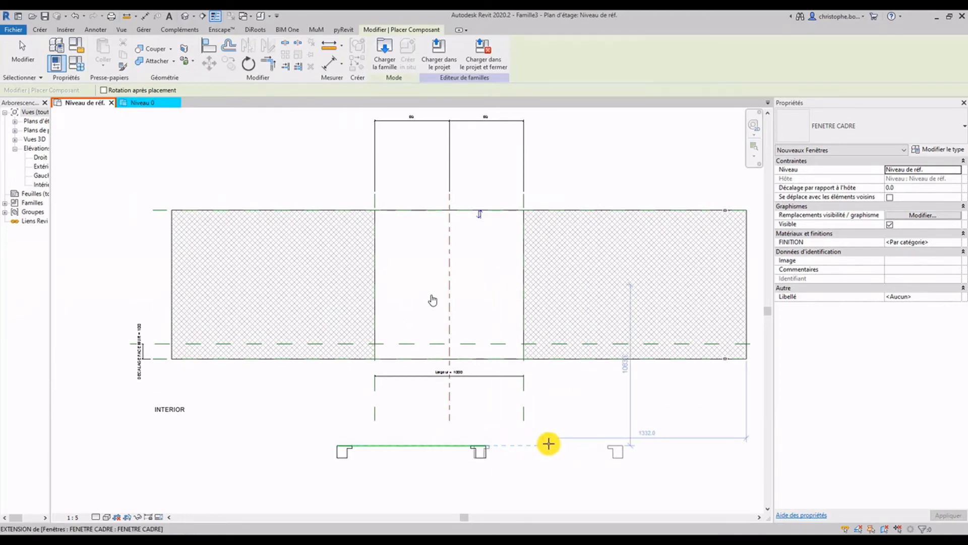
{"action": "key", "text": "Escape"}
Align the frame's centre to the opening's centre plane and its interior face to the offset reference plane, locking the alignment.
{"action": "scroll", "coordinate": [432, 465], "scroll_direction": "up", "scroll_amount": 1}
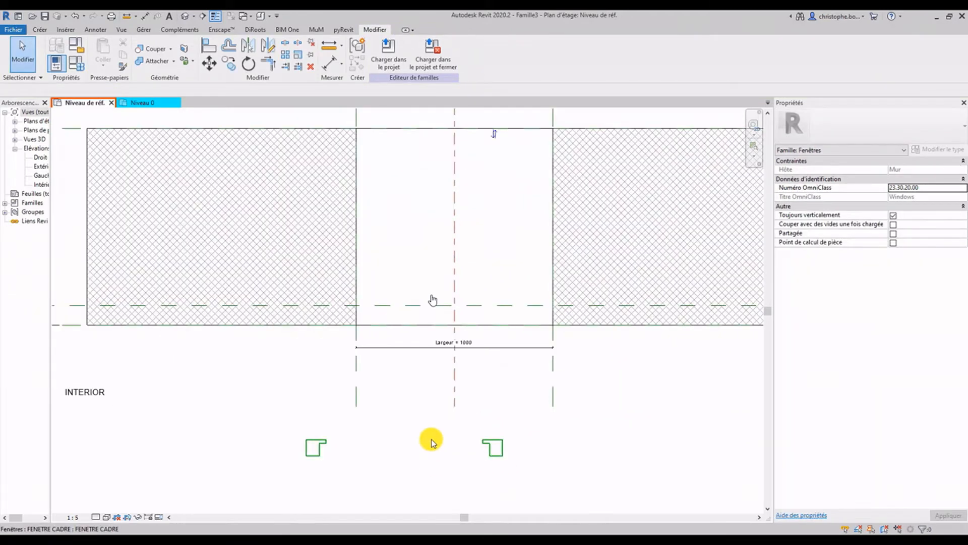
{"action": "middle_click_drag", "start_coordinate": [285, 417], "coordinate": [370, 407]}
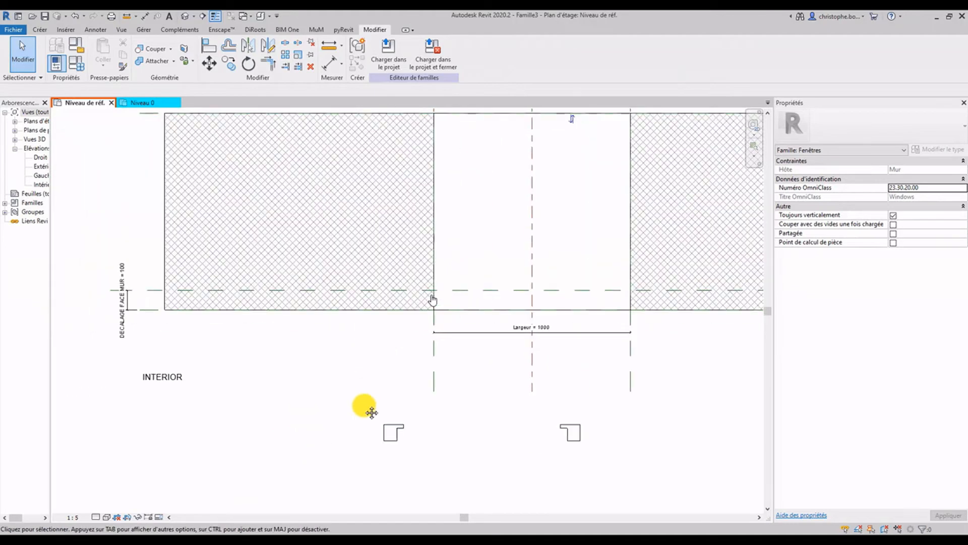
{"action": "middle_click_drag", "start_coordinate": [448, 451], "coordinate": [426, 439]}
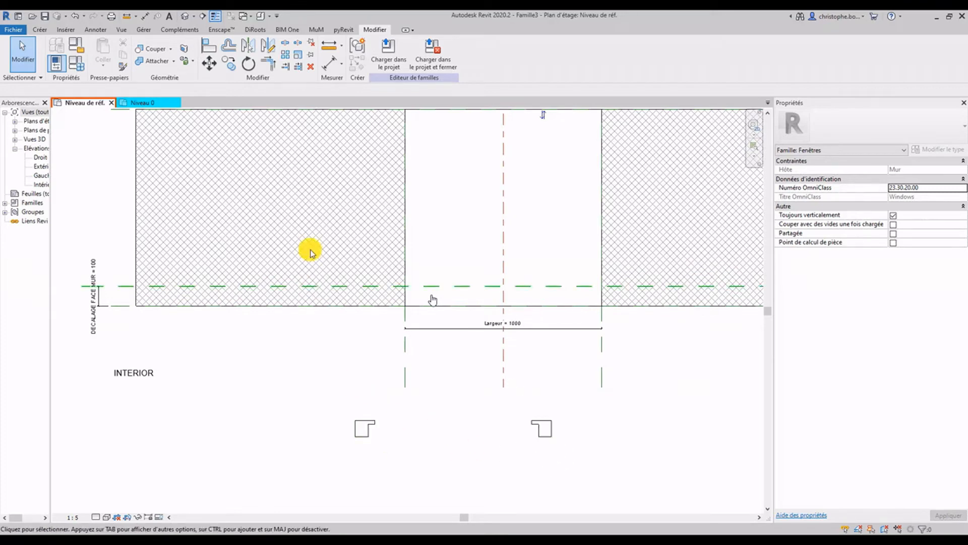
{"action": "left_click", "coordinate": [207, 48]}
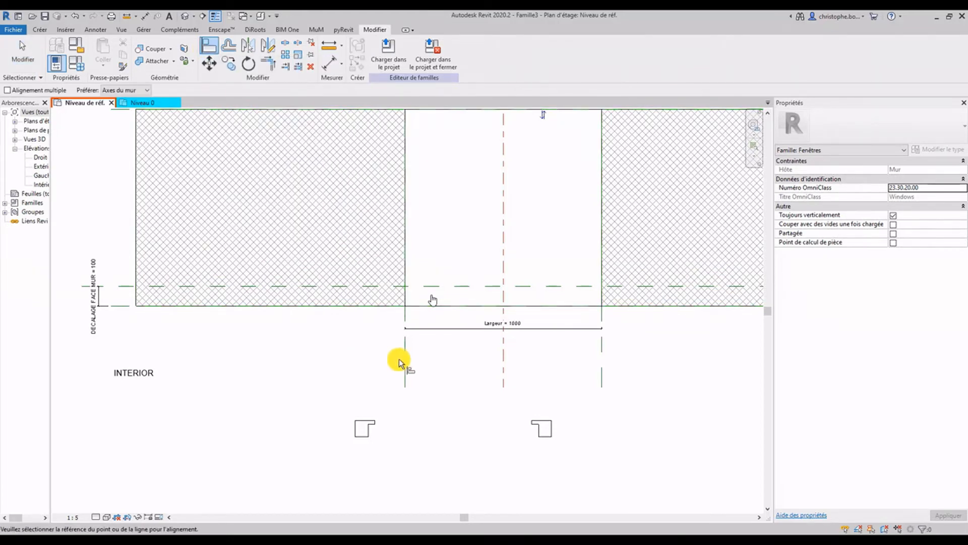
{"action": "left_click", "coordinate": [503, 367]}
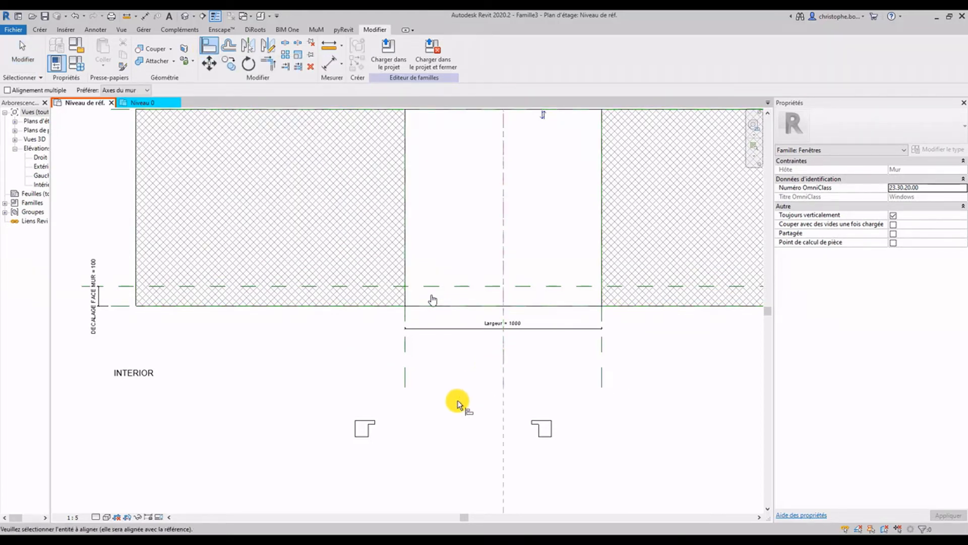
{"action": "left_click", "coordinate": [453, 437]}
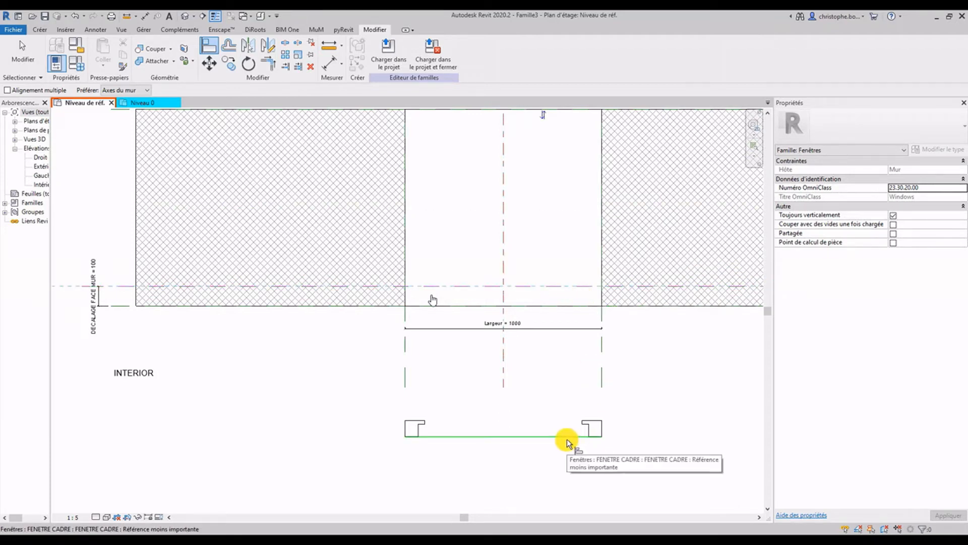
{"action": "left_click", "coordinate": [568, 443]}
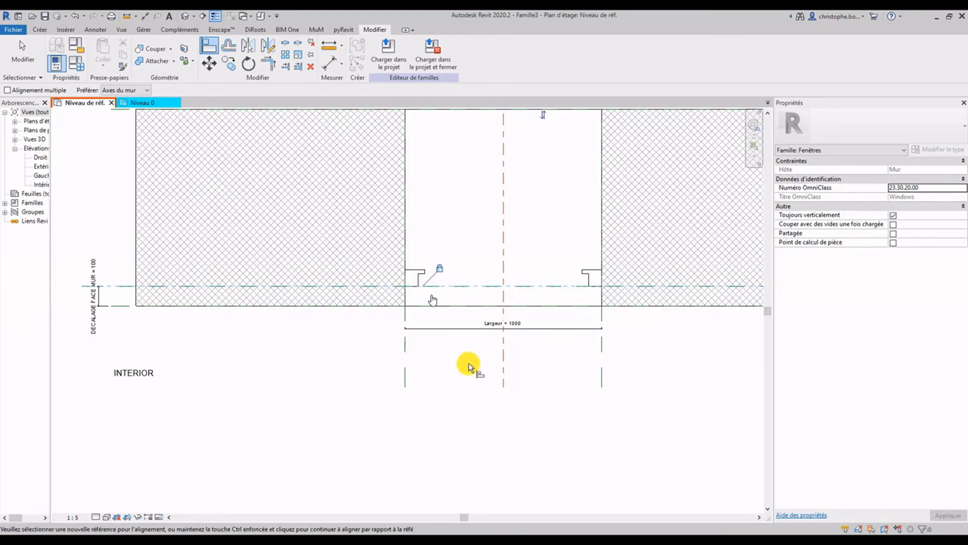
{"action": "key", "text": "Escape"}
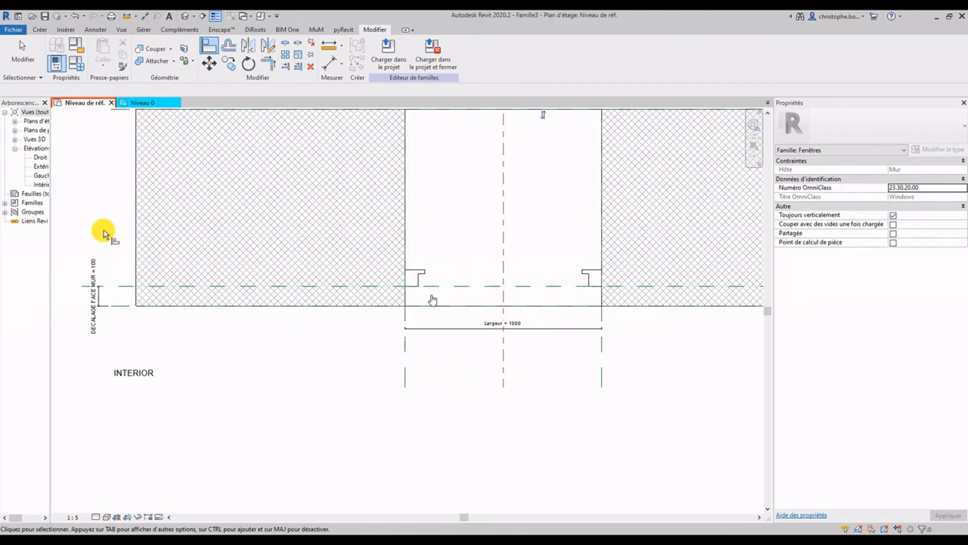
Test the frame's offset by setting the DECALAGE FACE MUR dimension to 50 mm and finally to 150 mm.
{"action": "left_click", "coordinate": [93, 271]}
{"action": "left_click", "coordinate": [94, 273]}
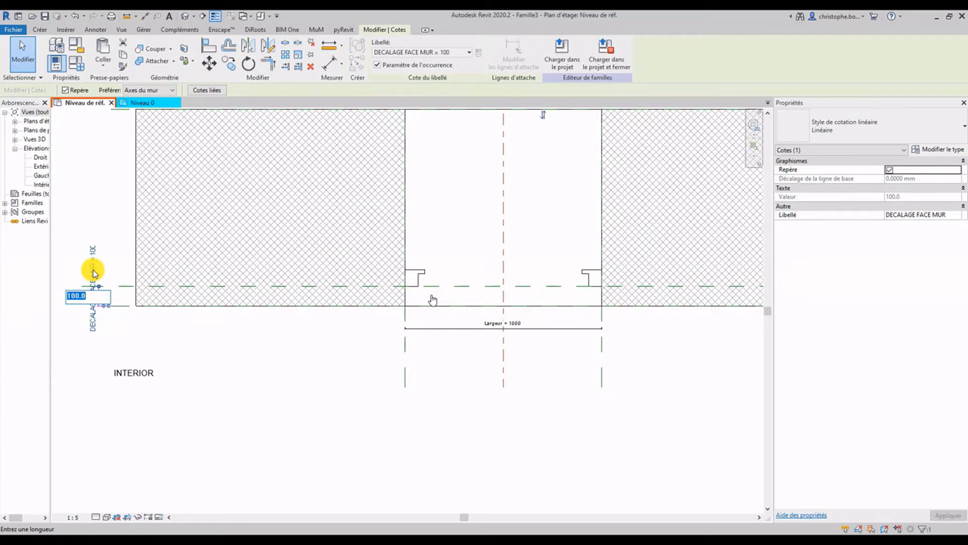
{"action": "key", "text": "Return"}
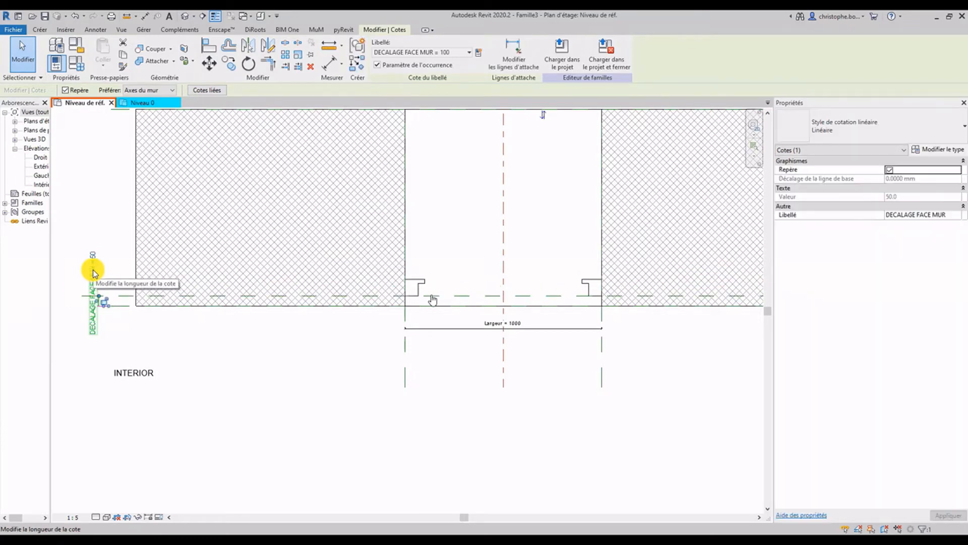
{"action": "left_click", "coordinate": [93, 272]}
{"action": "type", "text": "15"}
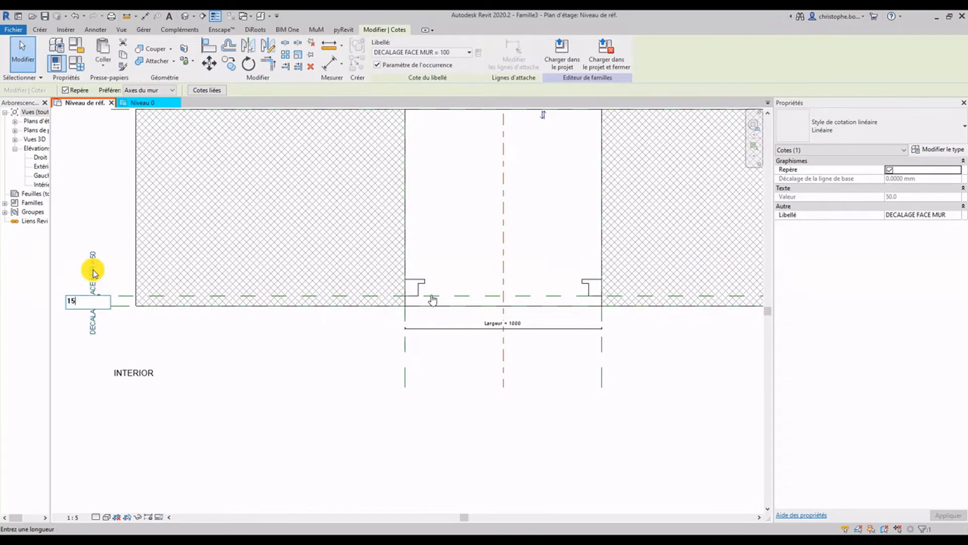
{"action": "type", "text": "0"}
{"action": "key", "text": "Return"}
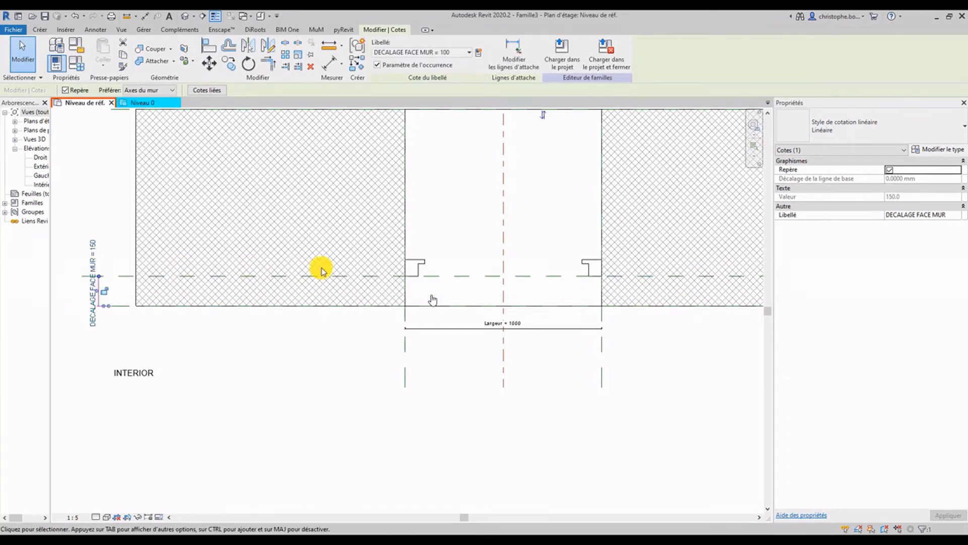
{"action": "key", "text": "Escape"}
{"action": "middle_click_drag", "start_coordinate": [465, 275], "coordinate": [404, 316]}
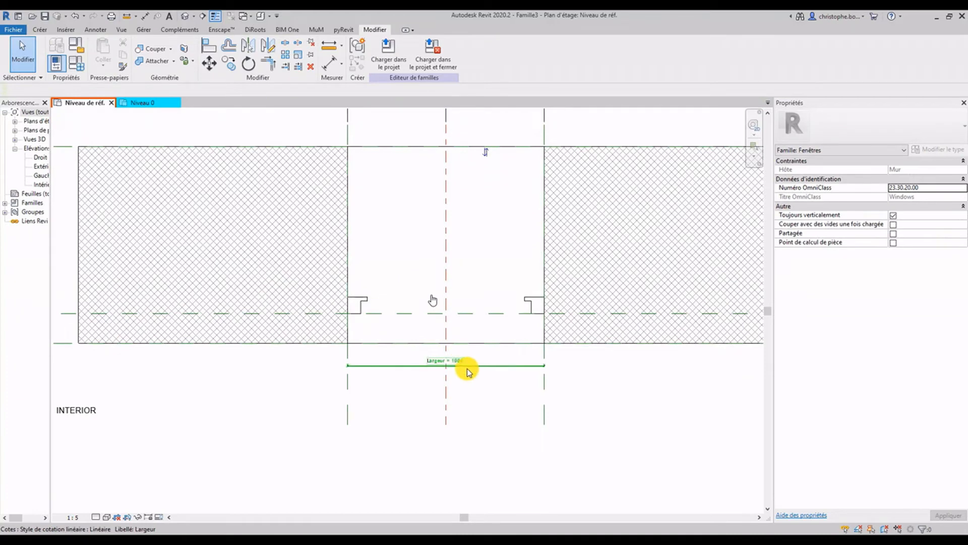
Test the opening's width by setting the Largeur dimension to 1500 mm.
{"action": "scroll", "coordinate": [468, 371], "scroll_direction": "up", "scroll_amount": 2}
{"action": "left_click", "coordinate": [454, 363]}
{"action": "left_click", "coordinate": [455, 357]}
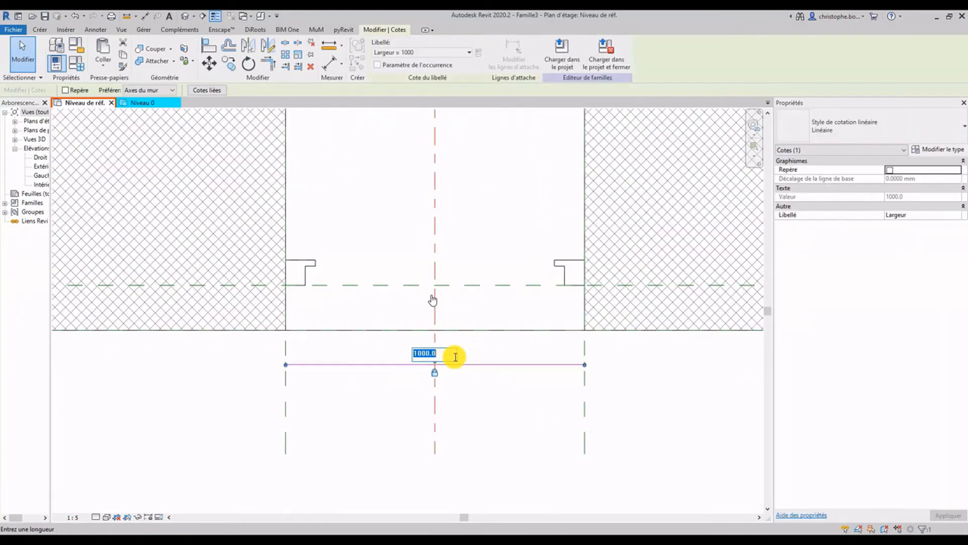
{"action": "type", "text": "1500"}
{"action": "key", "text": "Return"}
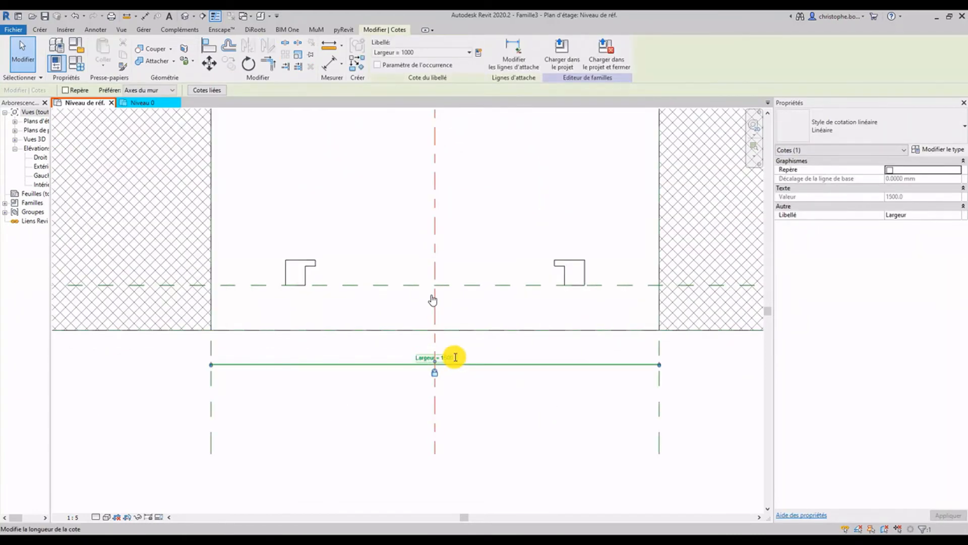
Associate the nested frame's Largeur and Hauteur type parameters with the window family's own Largeur and Hauteur parameters.
{"action": "left_click", "coordinate": [591, 262]}
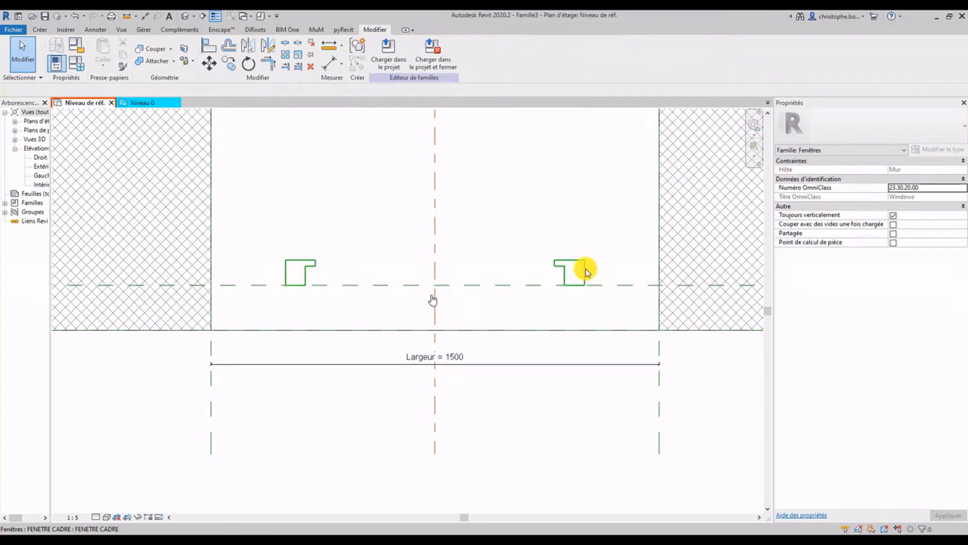
{"action": "left_click", "coordinate": [587, 272]}
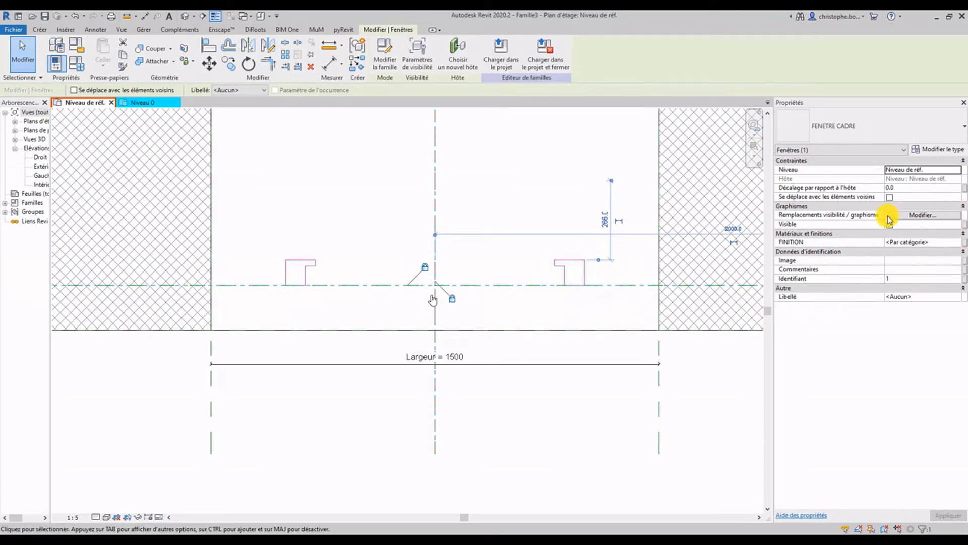
{"action": "left_click", "coordinate": [934, 150]}
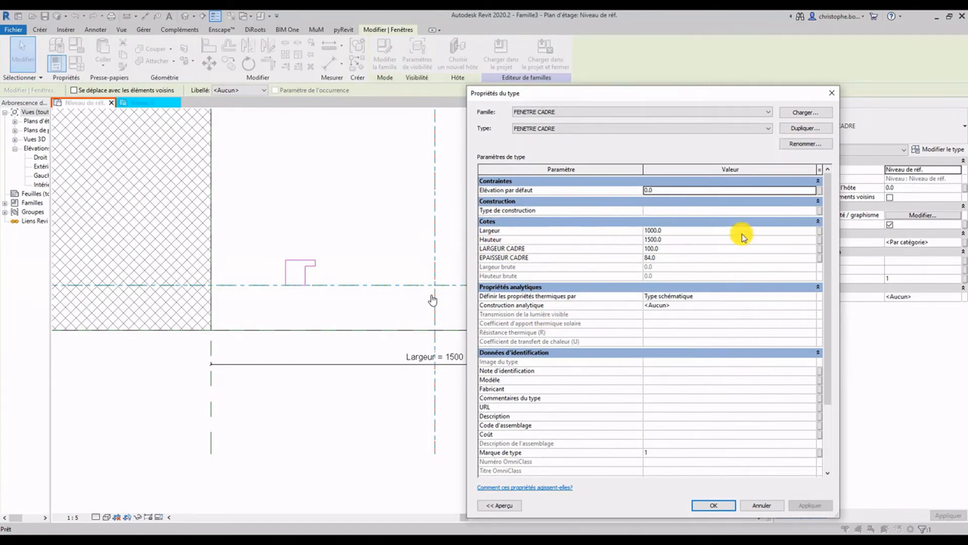
{"action": "left_click", "coordinate": [819, 230]}
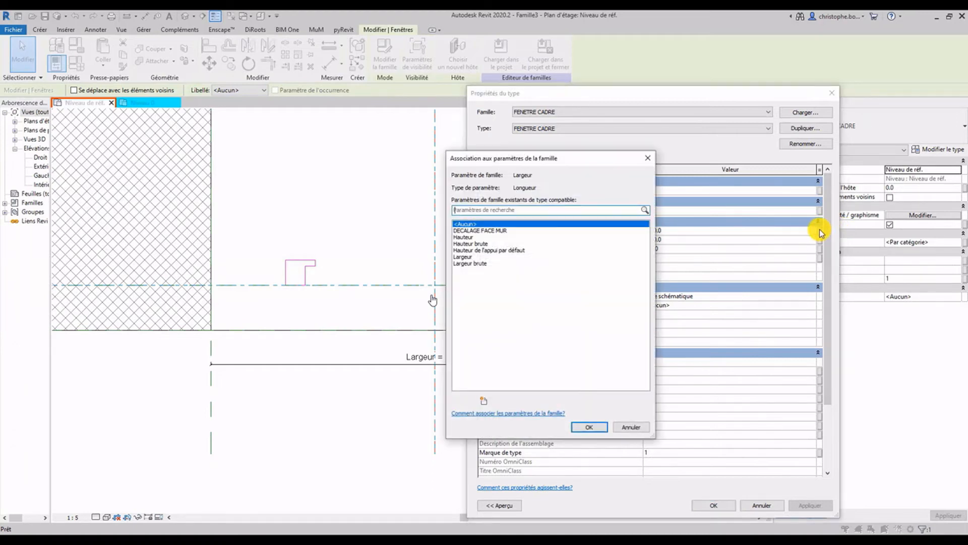
{"action": "left_click", "coordinate": [463, 257]}
{"action": "left_click", "coordinate": [587, 427]}
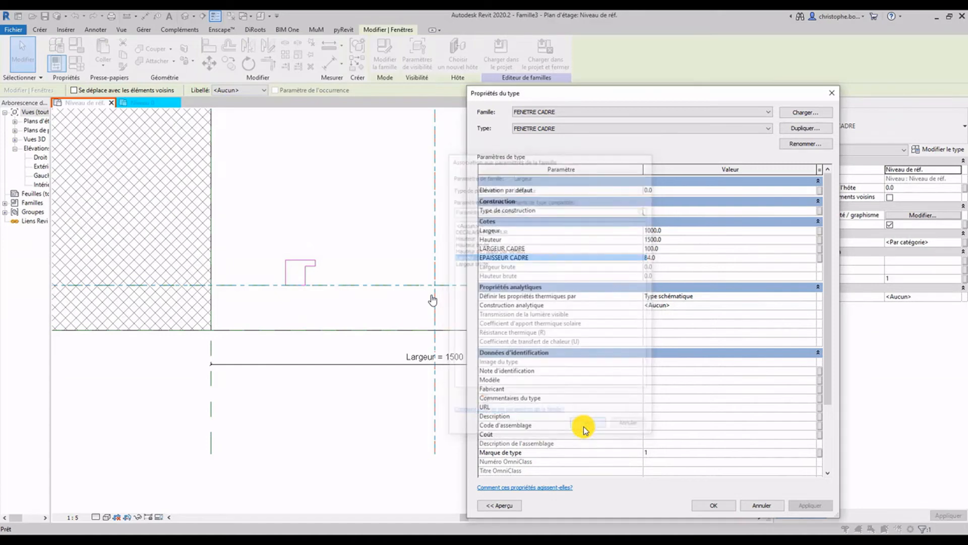
{"action": "left_click", "coordinate": [819, 241]}
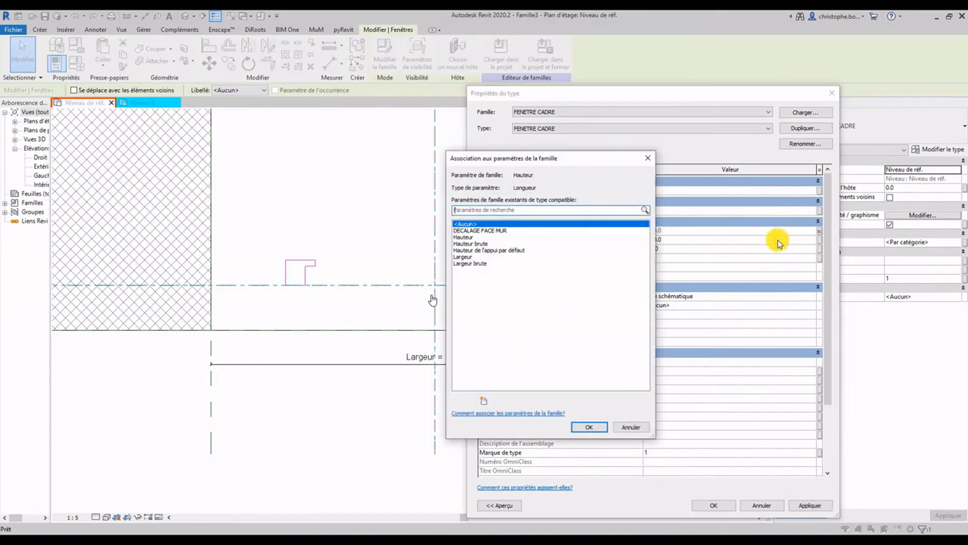
{"action": "left_click", "coordinate": [462, 237]}
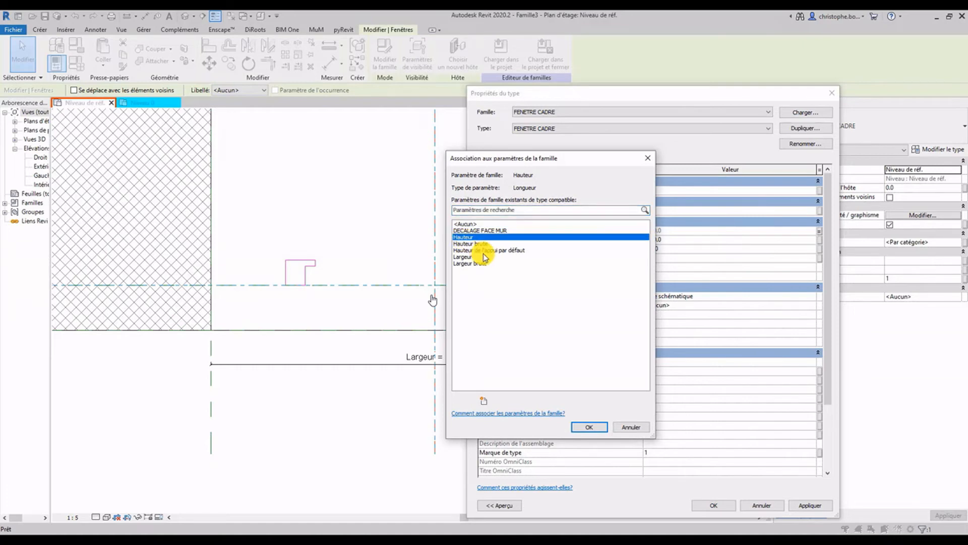
{"action": "left_click", "coordinate": [578, 428]}
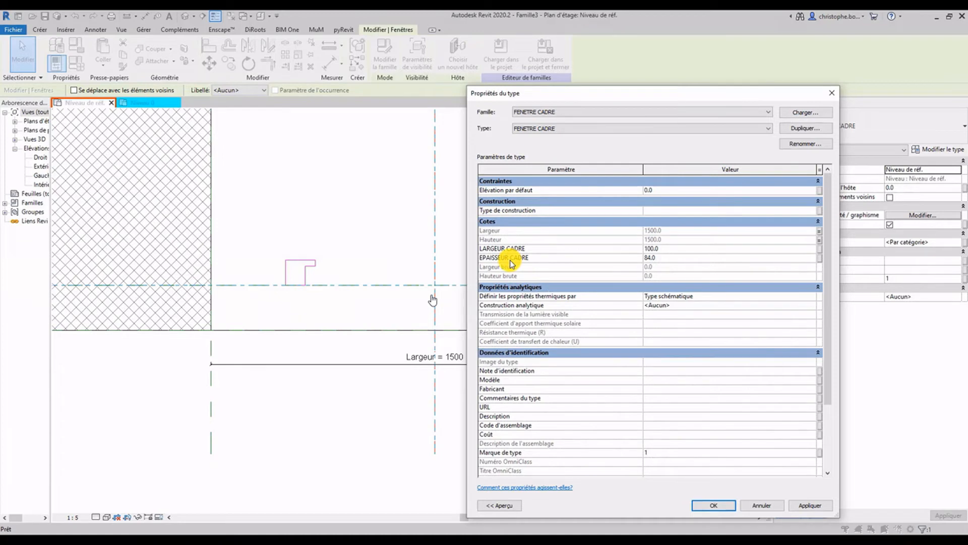
Associate the frame's LARGEUR CADRE with a new type parameter named CADRE LARGEUR, grouped under Cotes.
{"action": "left_click", "coordinate": [820, 249]}
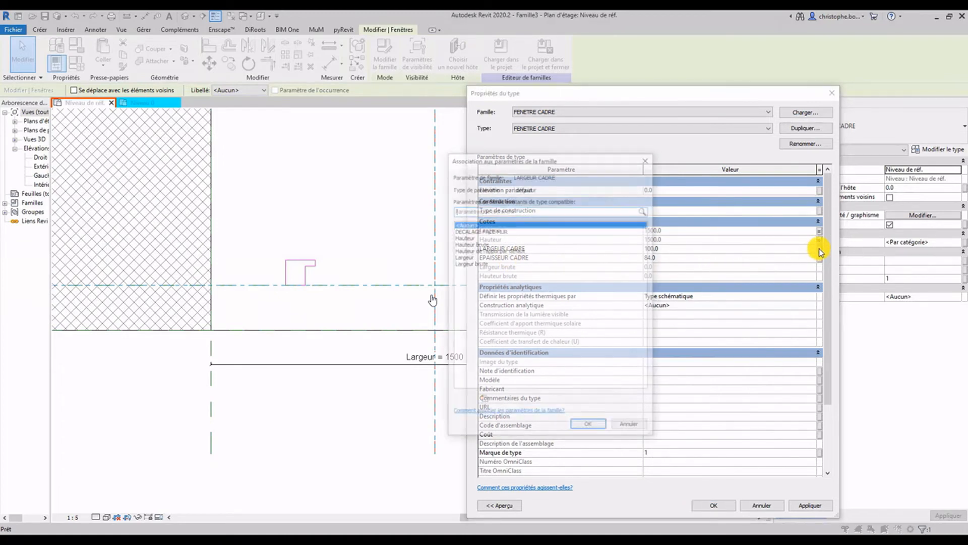
{"action": "left_click", "coordinate": [488, 400]}
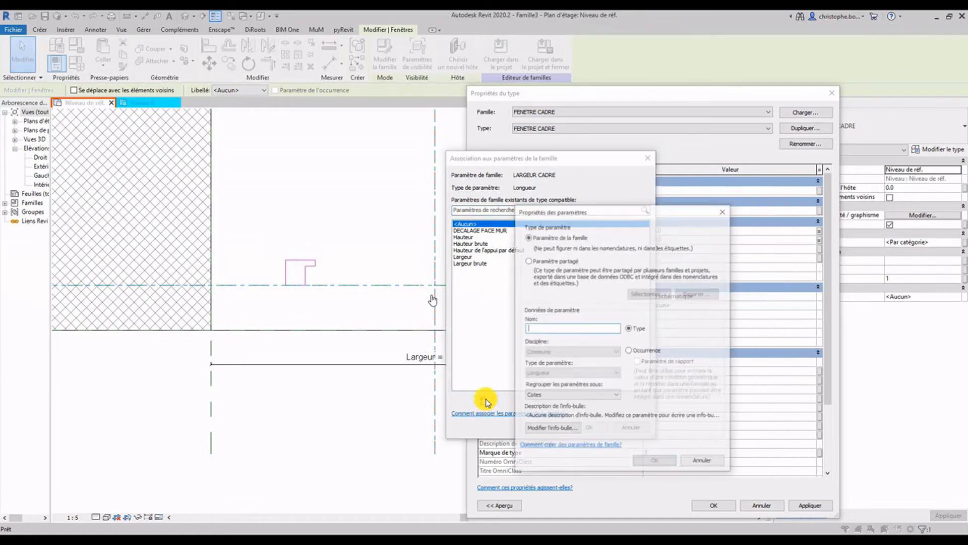
{"action": "type", "text": "CADRE LARGEUR"}
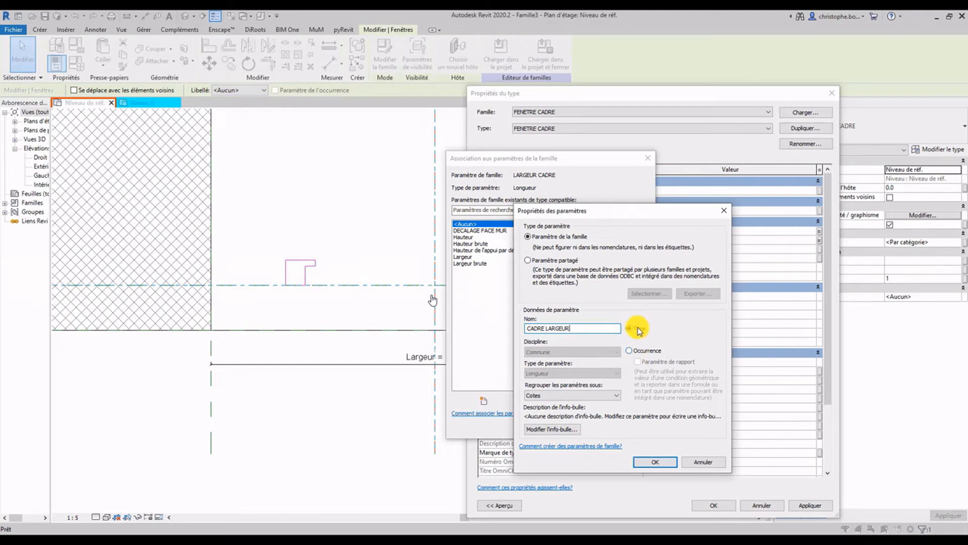
{"action": "left_click", "coordinate": [588, 395]}
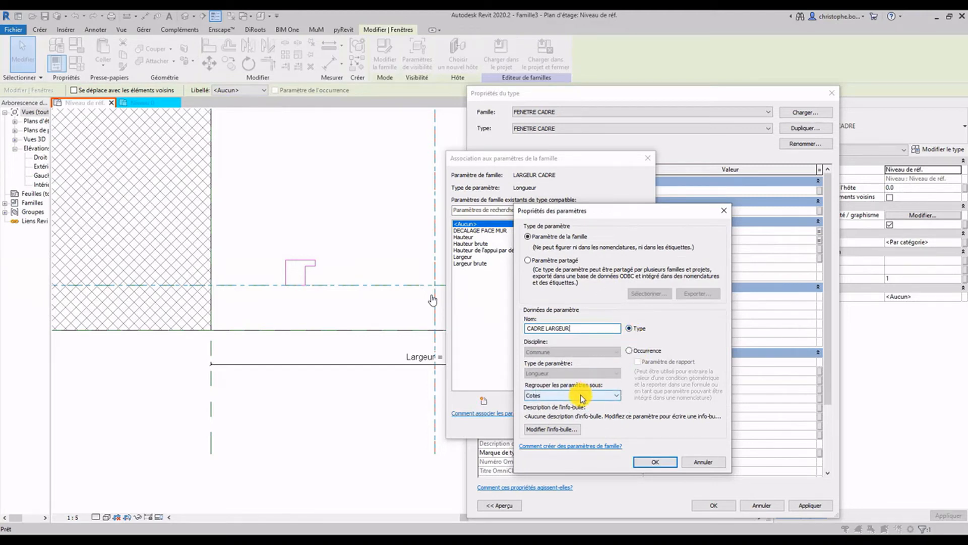
{"action": "left_click", "coordinate": [655, 462]}
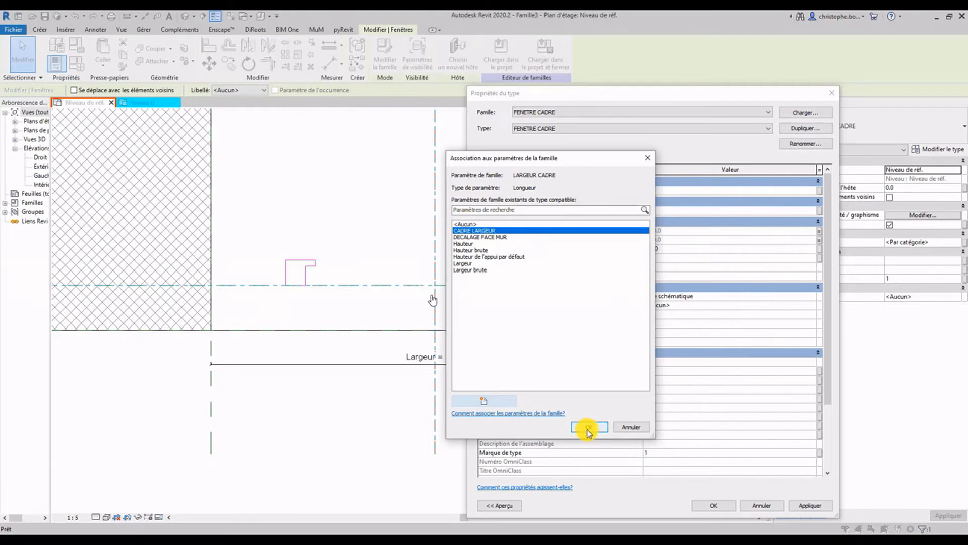
{"action": "left_click", "coordinate": [588, 428]}
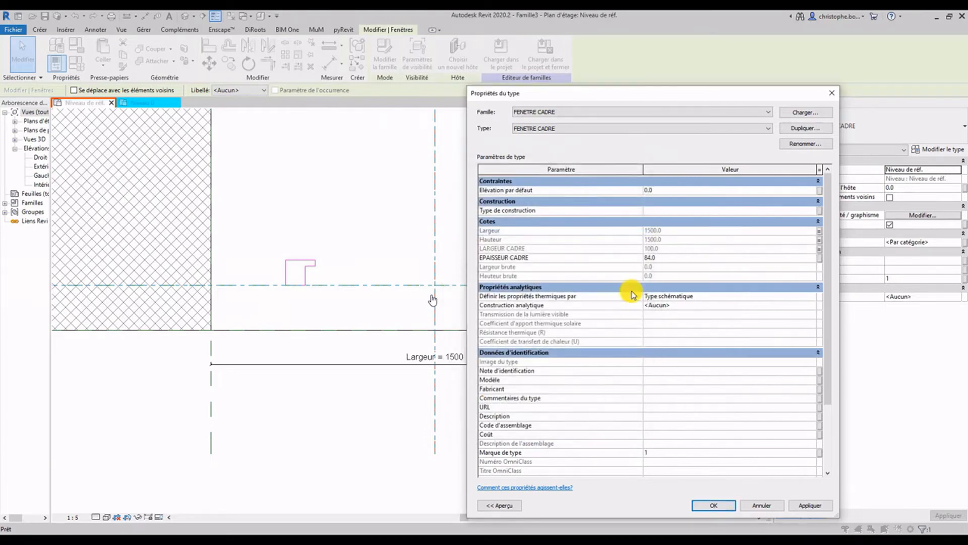
Associate the frame's EPAISSEUR CADRE with a new type parameter named CADRE EPAISSEUR and apply the type properties.
{"action": "left_click", "coordinate": [818, 257]}
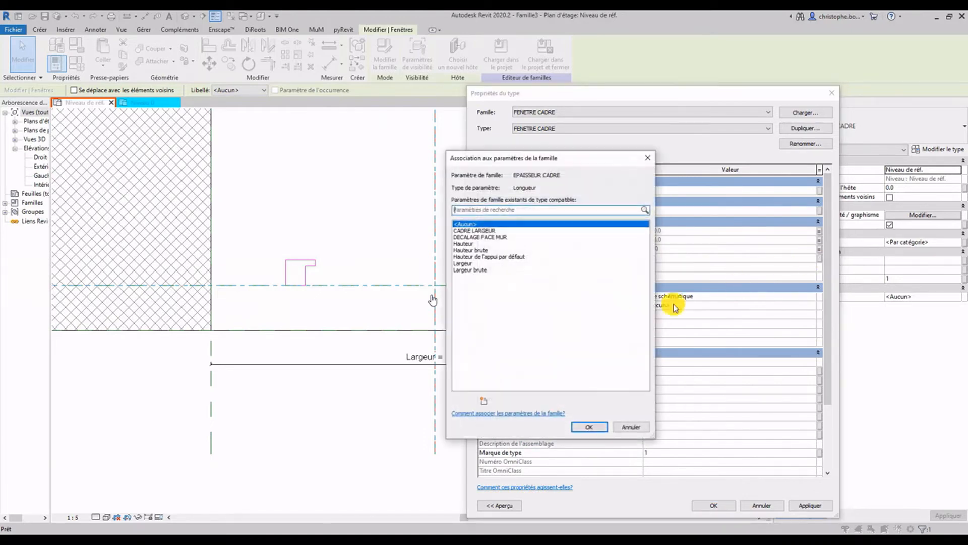
{"action": "left_click", "coordinate": [483, 400]}
{"action": "type", "text": "CADRE EPAISSEUR"}
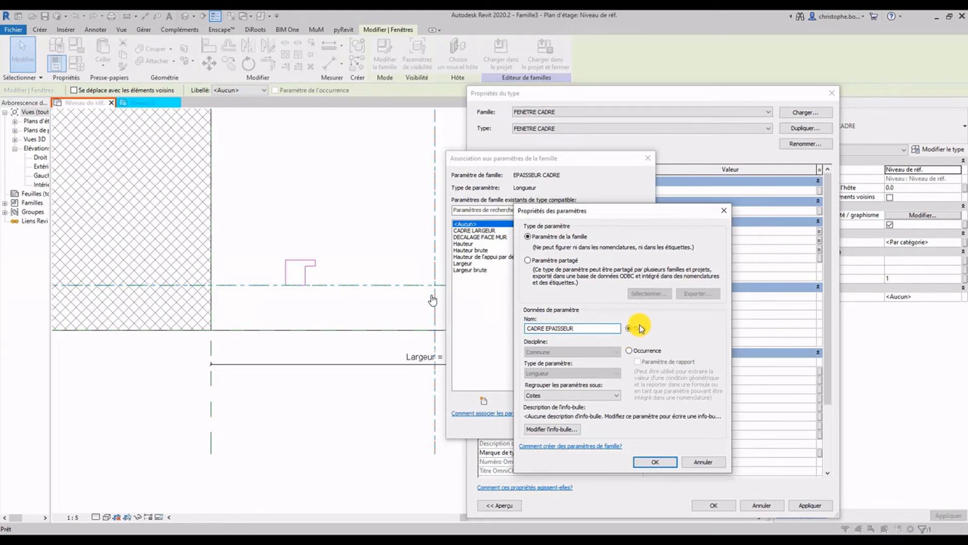
{"action": "left_click", "coordinate": [656, 462]}
{"action": "left_click", "coordinate": [587, 427]}
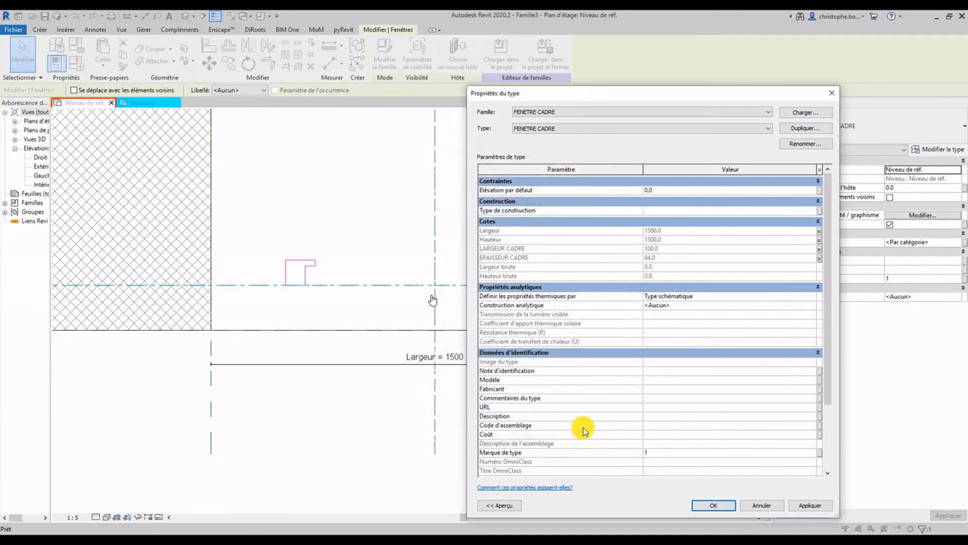
{"action": "left_click", "coordinate": [718, 504]}
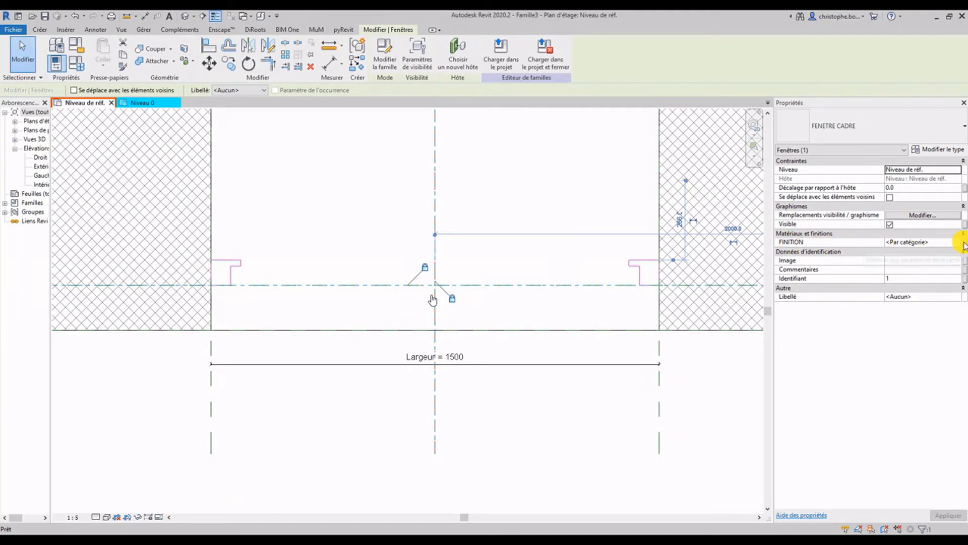
Associate the frame's FINITION material with a new instance parameter named FINITION CADRE, grouped under Matériaux et finitions.
{"action": "left_click", "coordinate": [964, 244]}
{"action": "left_click", "coordinate": [485, 402]}
{"action": "type", "text": "Fi"}
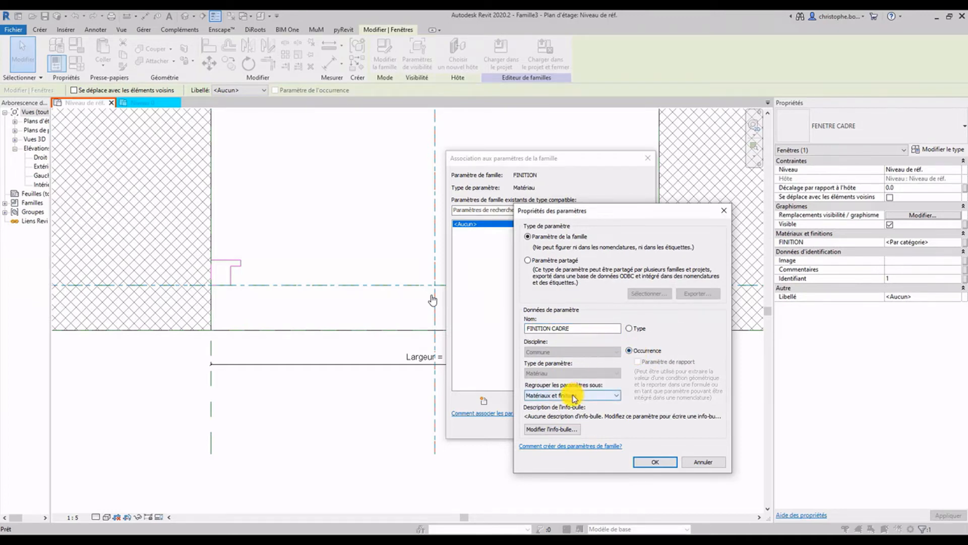
{"action": "left_click", "coordinate": [653, 462]}
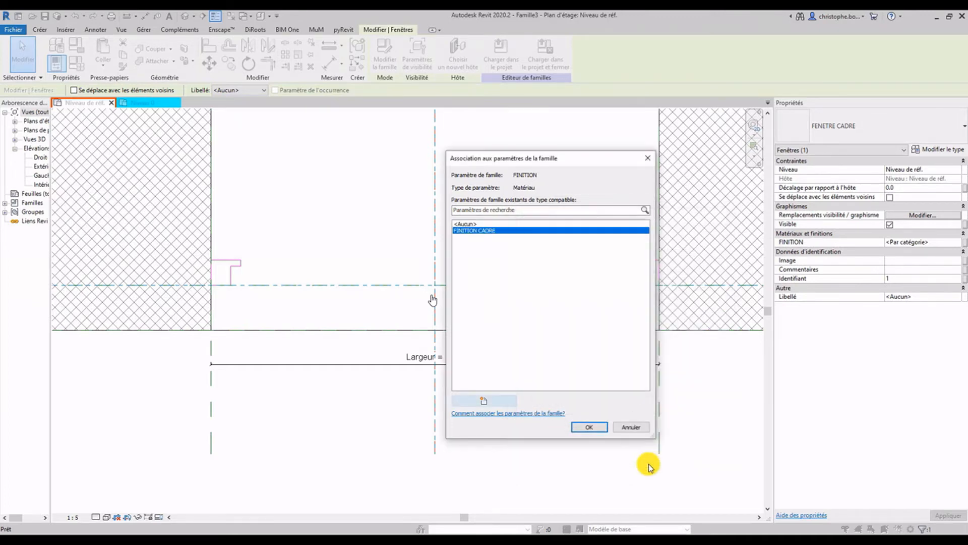
{"action": "left_click", "coordinate": [585, 429]}
{"action": "left_click", "coordinate": [548, 439]}
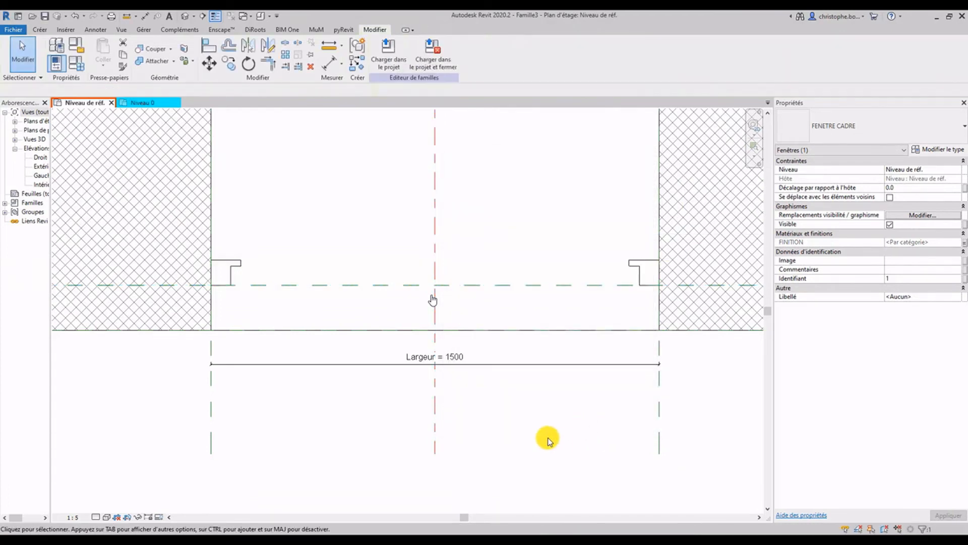
Test that the frame follows the opening by setting the Largeur dimension to 1000 mm.
{"action": "left_click", "coordinate": [631, 266]}
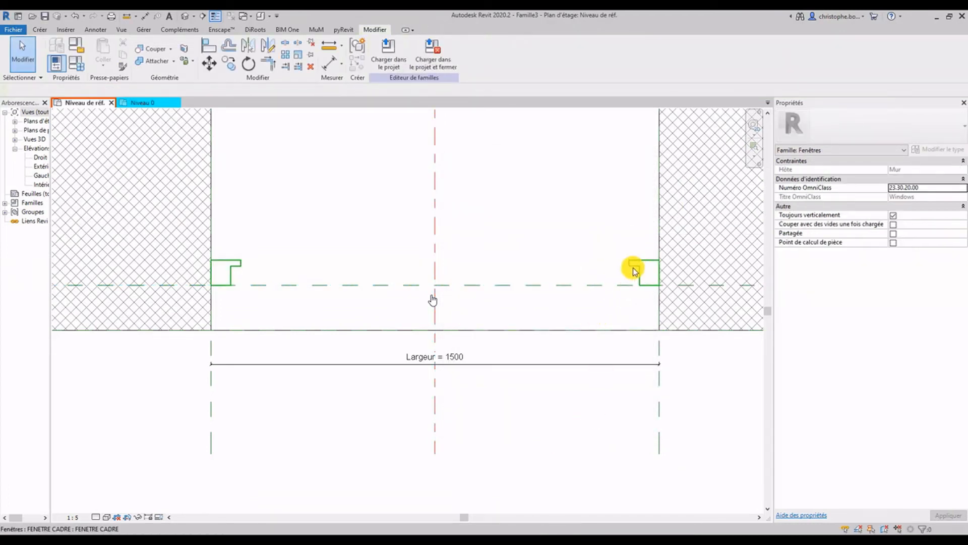
{"action": "scroll", "coordinate": [626, 263], "scroll_direction": "down", "scroll_amount": 2}
{"action": "scroll", "coordinate": [625, 264], "scroll_direction": "down", "scroll_amount": 1}
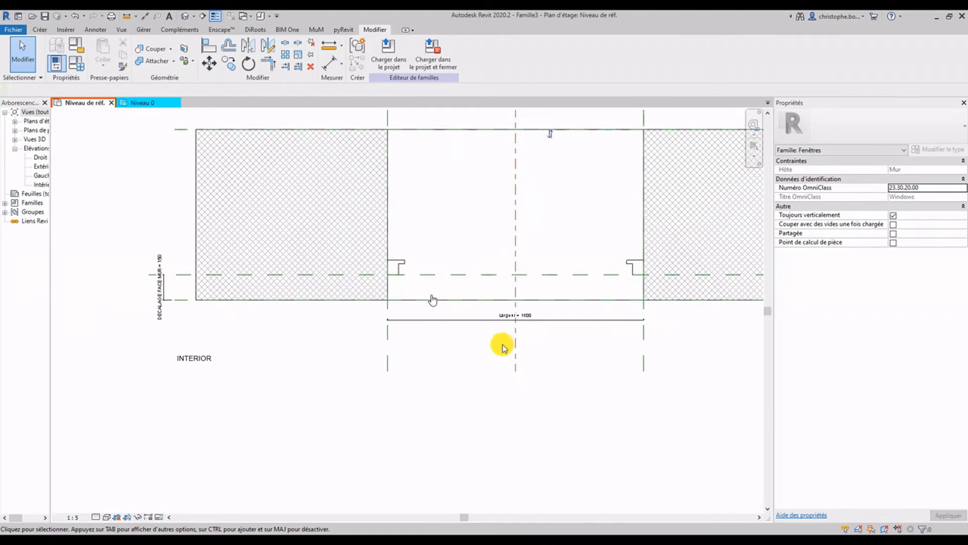
{"action": "left_click", "coordinate": [529, 317]}
{"action": "left_click", "coordinate": [529, 313]}
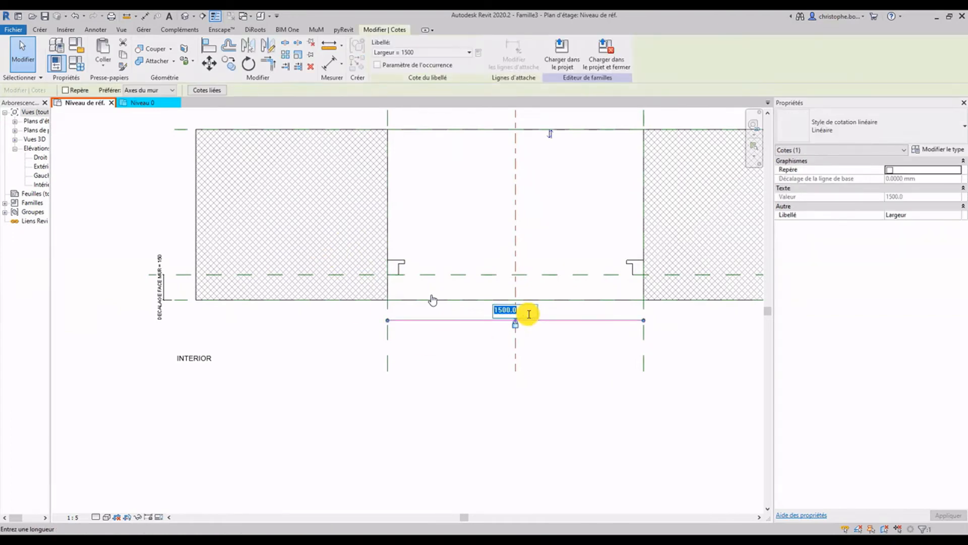
{"action": "type", "text": "1000"}
{"action": "key", "text": "Return"}
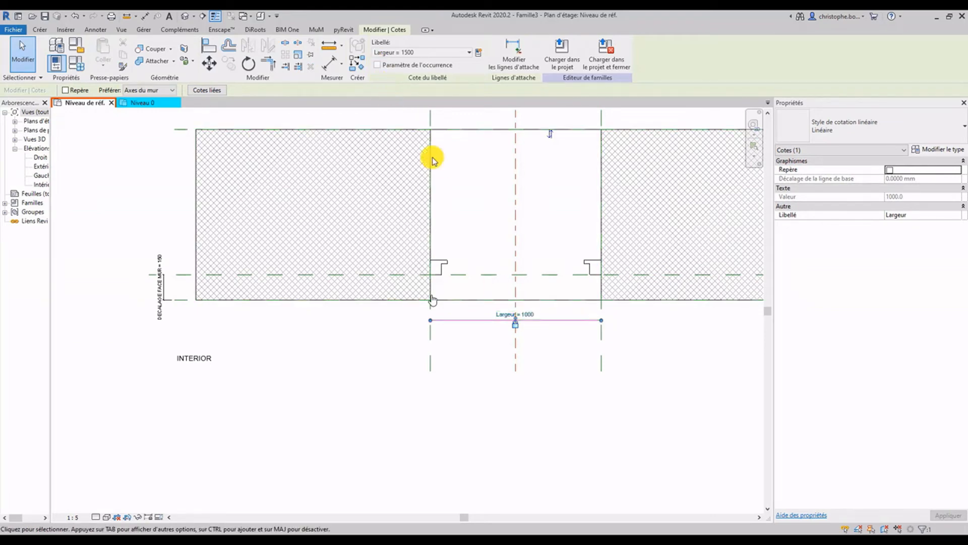
Load the FENETRE OUVRANT.rfa family and expand the Fenêtres families in the project tree to list its types.
{"action": "scroll", "coordinate": [482, 245], "scroll_direction": "up", "scroll_amount": 2}
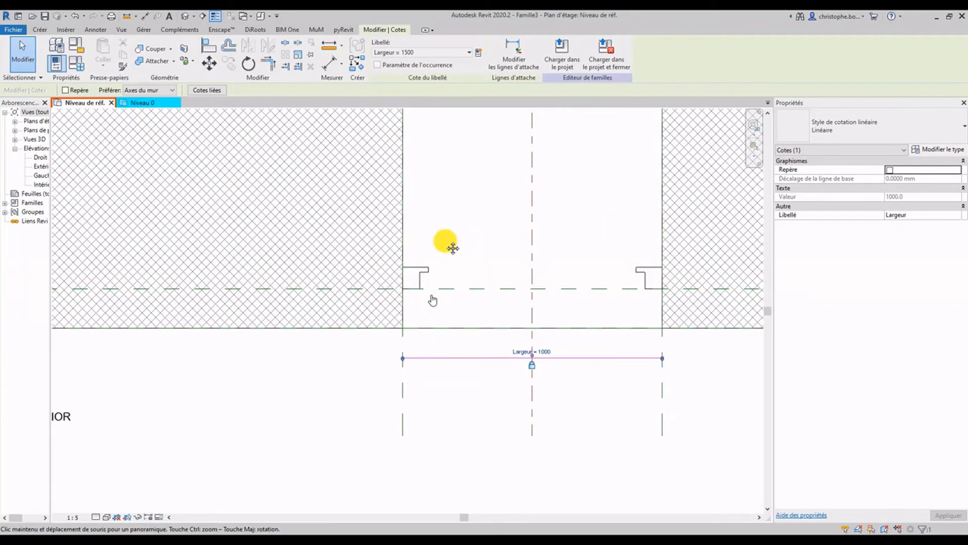
{"action": "middle_click_drag", "start_coordinate": [452, 233], "coordinate": [410, 279]}
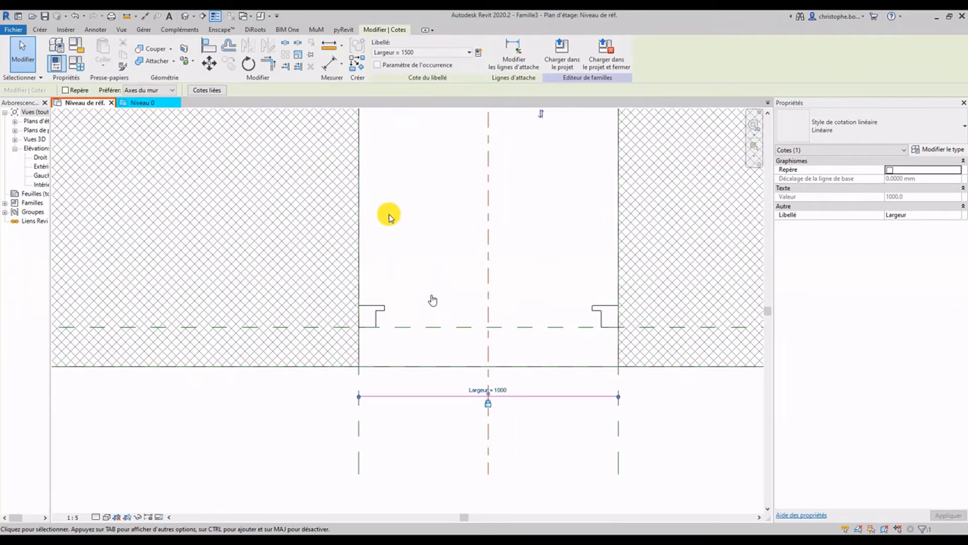
{"action": "left_click", "coordinate": [61, 30]}
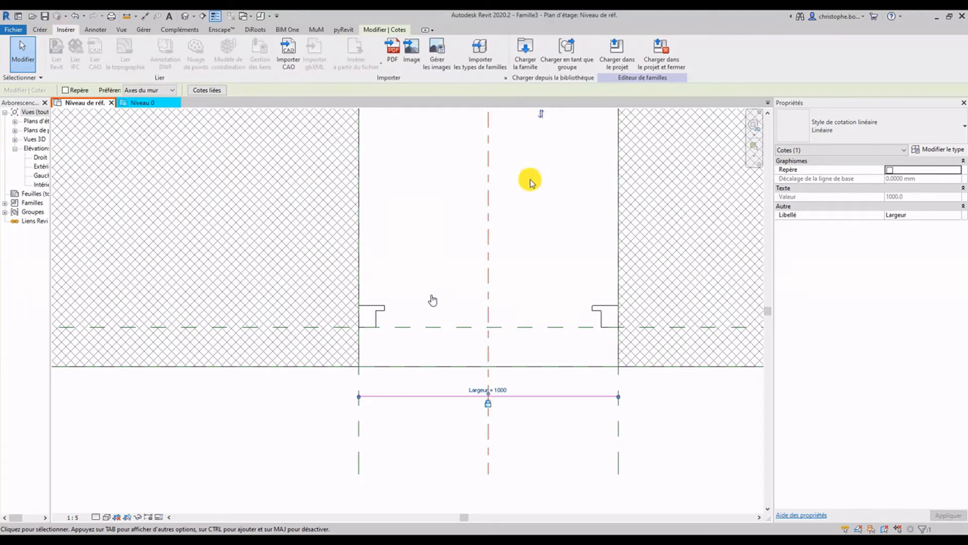
{"action": "left_click", "coordinate": [525, 59]}
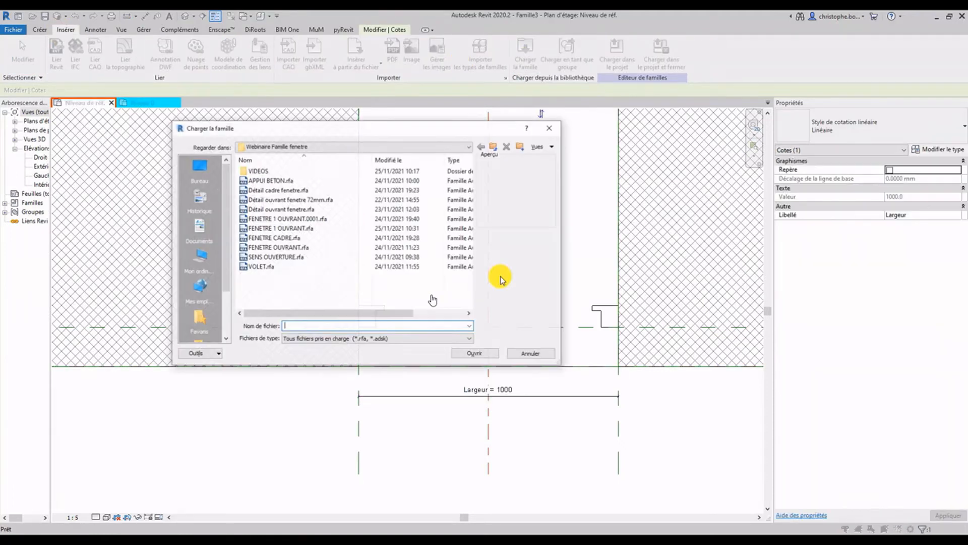
{"action": "left_click", "coordinate": [281, 230]}
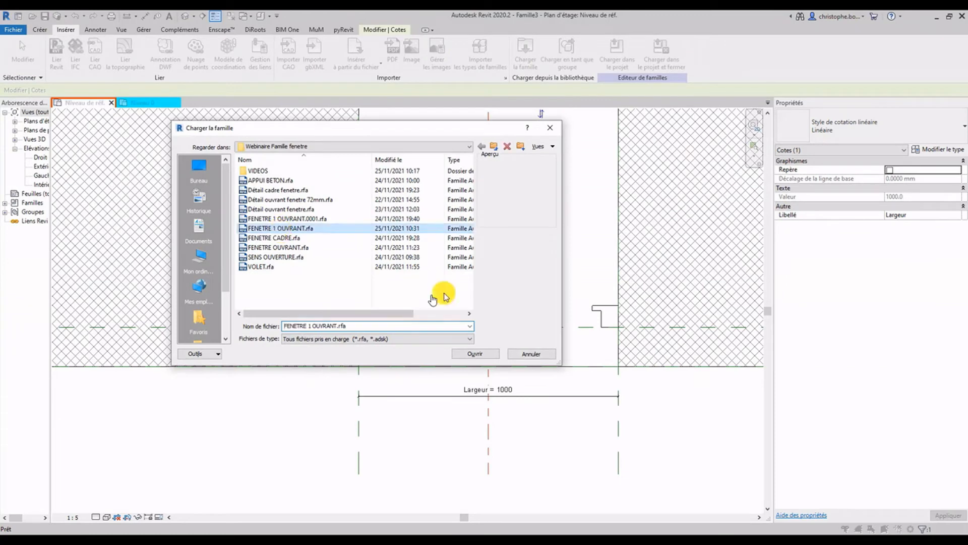
{"action": "left_click", "coordinate": [483, 354]}
{"action": "left_click", "coordinate": [449, 273]}
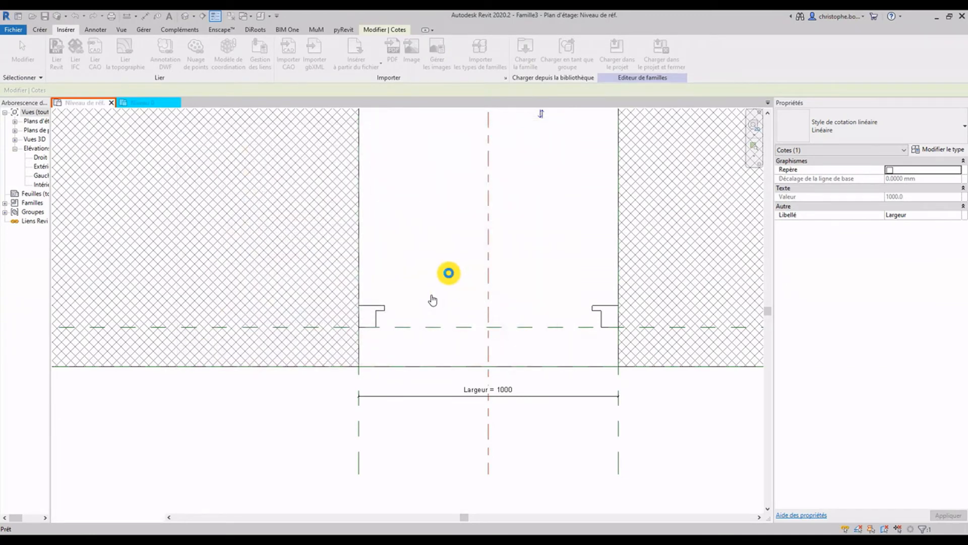
{"action": "left_click", "coordinate": [4, 202]}
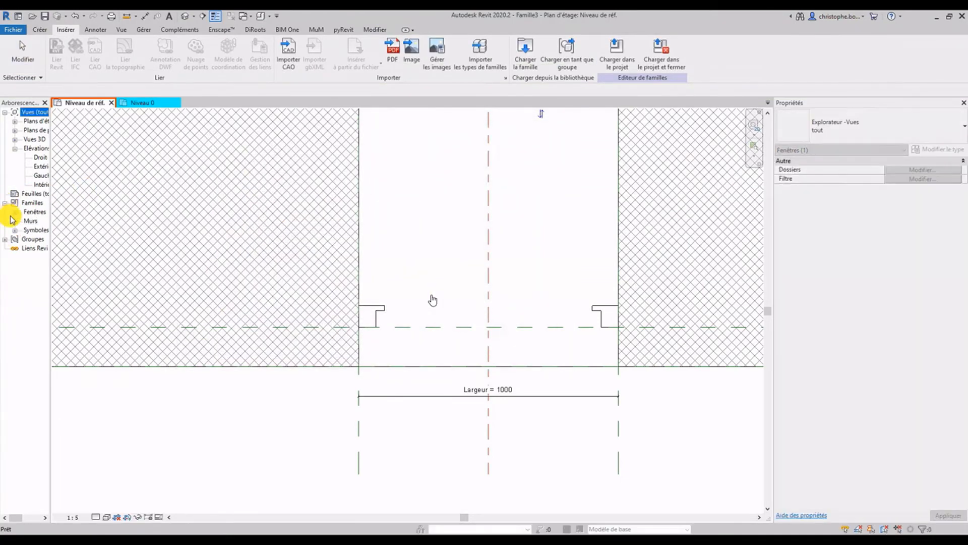
{"action": "left_click", "coordinate": [14, 211]}
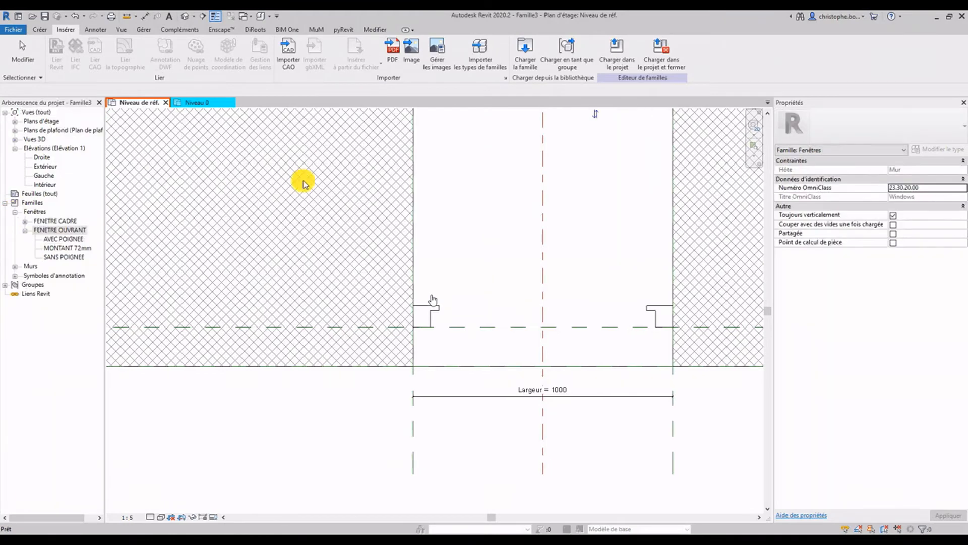
Place an AVEC POIGNEE instance of FENETRE OUVRANT on the centre axis, below the wall on the interior side.
{"action": "left_click", "coordinate": [64, 240]}
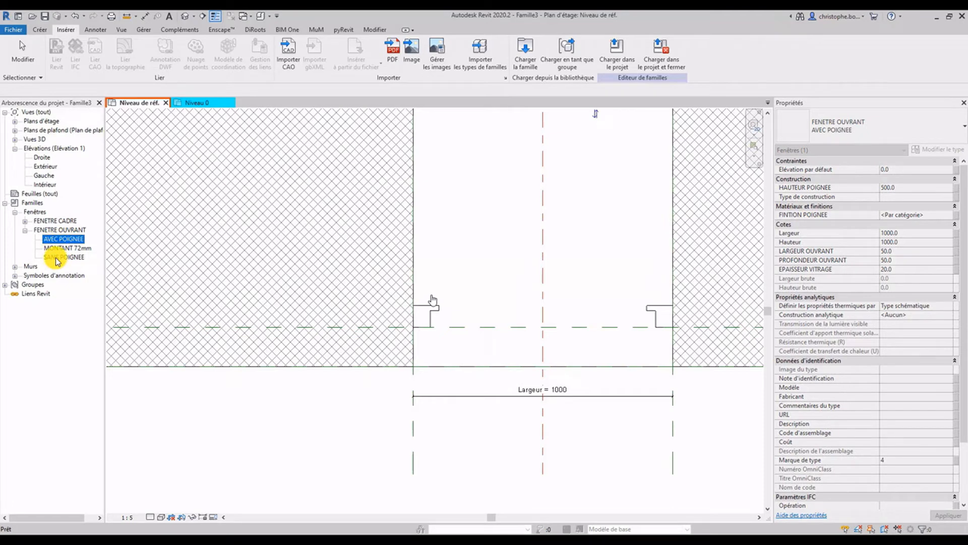
{"action": "left_click_drag", "start_coordinate": [51, 244], "coordinate": [504, 244]}
{"action": "scroll", "coordinate": [535, 294], "scroll_direction": "down", "scroll_amount": 2}
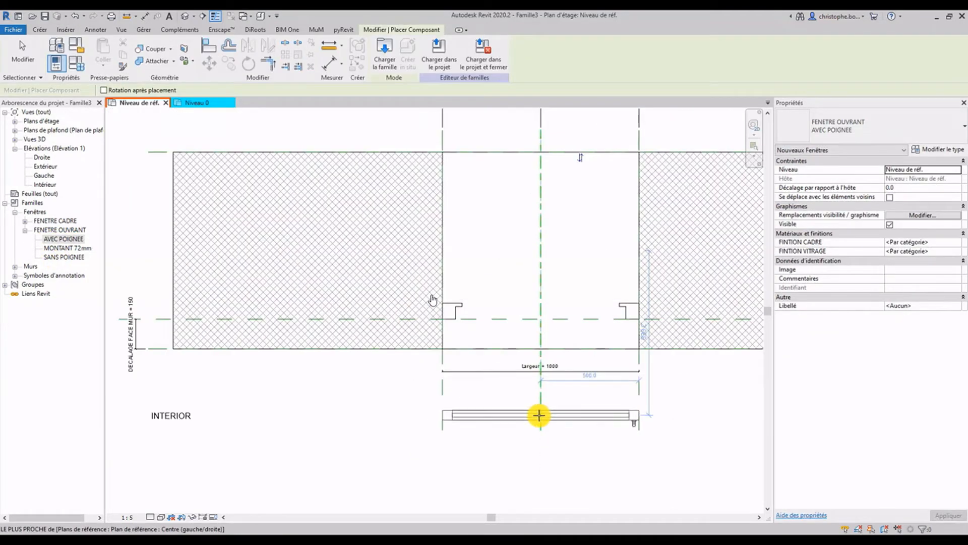
{"action": "left_click", "coordinate": [541, 455]}
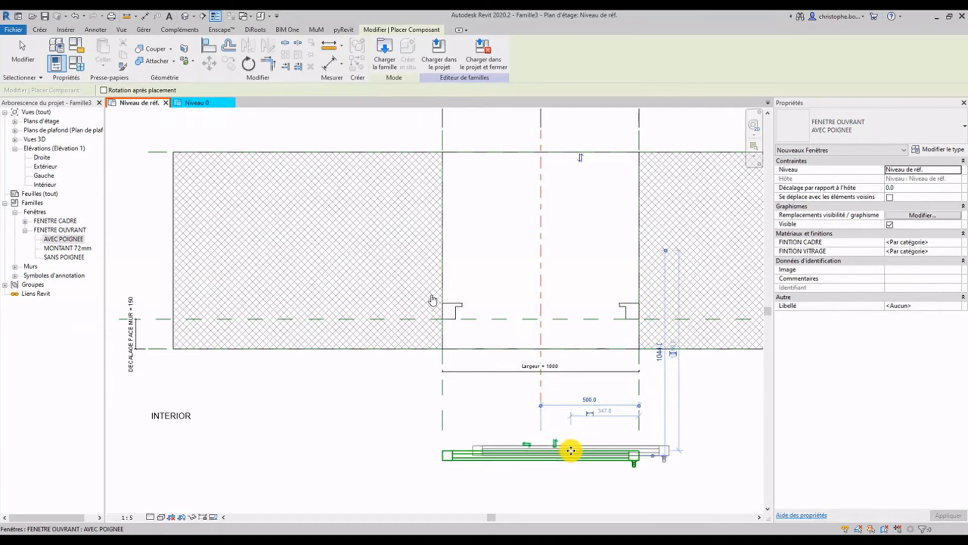
{"action": "key", "text": "Escape"}
Align the sash's centre with the Centre (gauche/droite) reference plane and lock the alignment.
{"action": "middle_click_drag", "start_coordinate": [573, 439], "coordinate": [487, 368]}
{"action": "scroll", "coordinate": [479, 360], "scroll_direction": "up", "scroll_amount": 2}
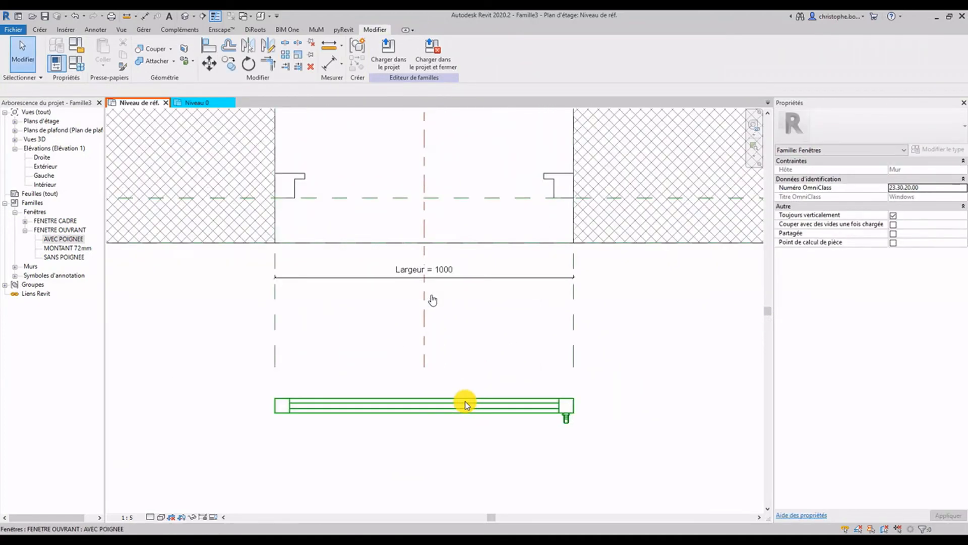
{"action": "left_click", "coordinate": [213, 50]}
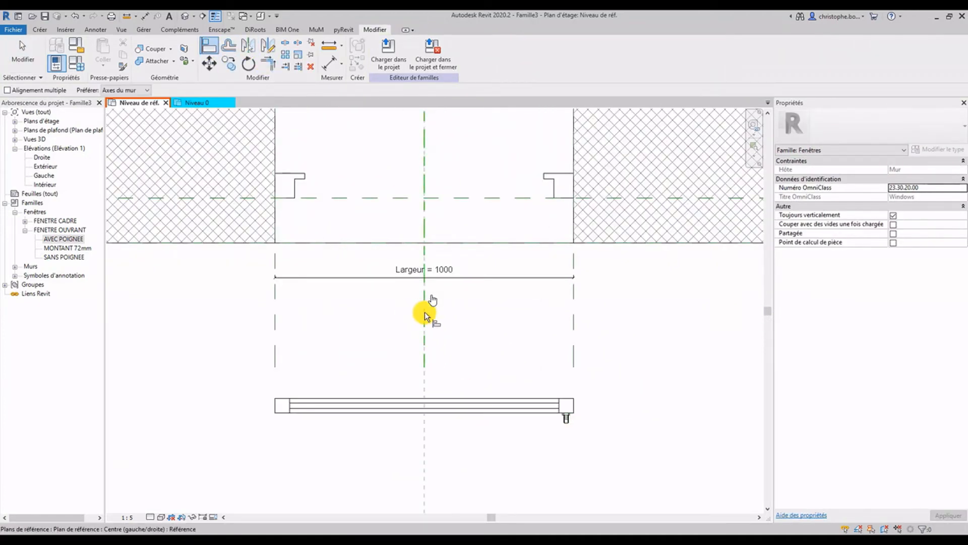
{"action": "left_click", "coordinate": [420, 384]}
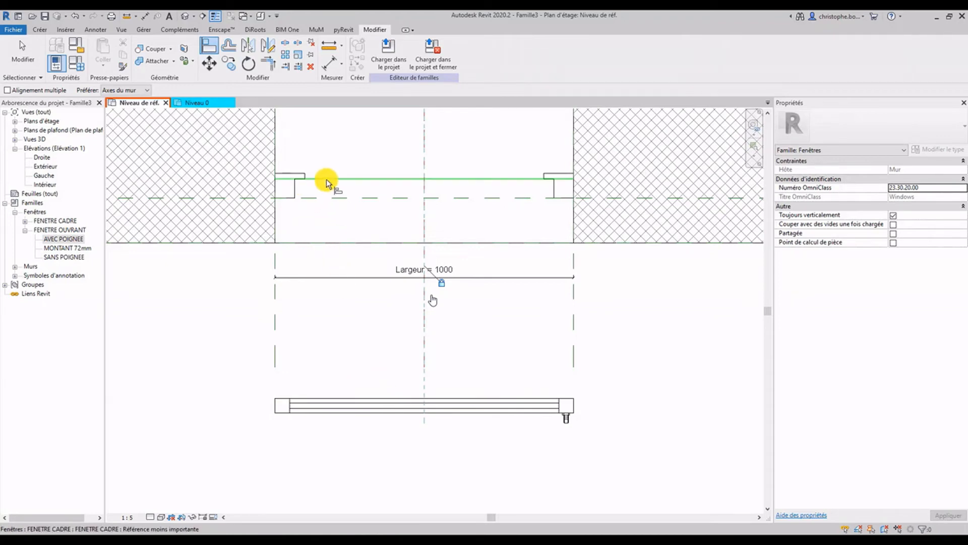
Align the sash's exterior face with the frame's rebate face, lock the alignment and accept the constraint warning.
{"action": "left_click", "coordinate": [326, 179]}
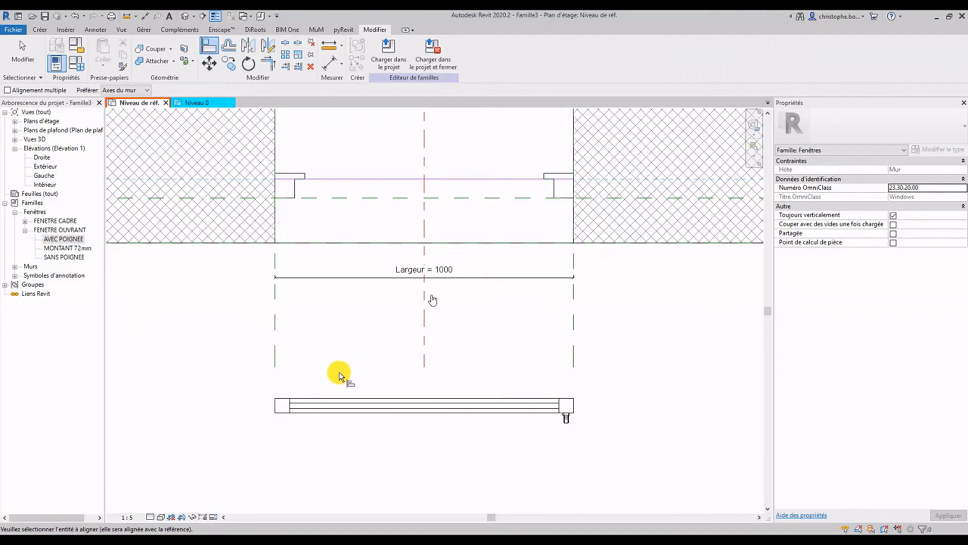
{"action": "left_click", "coordinate": [339, 399]}
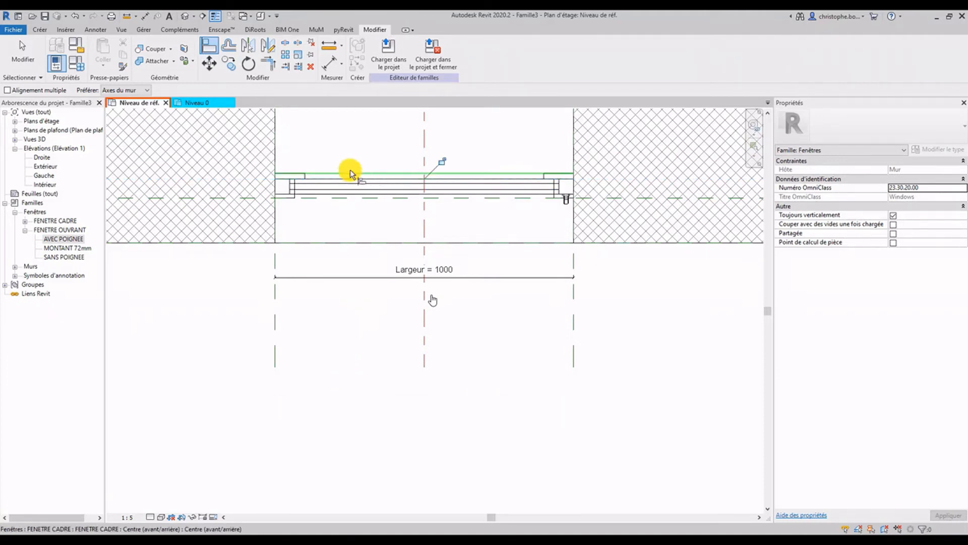
{"action": "left_click", "coordinate": [442, 162]}
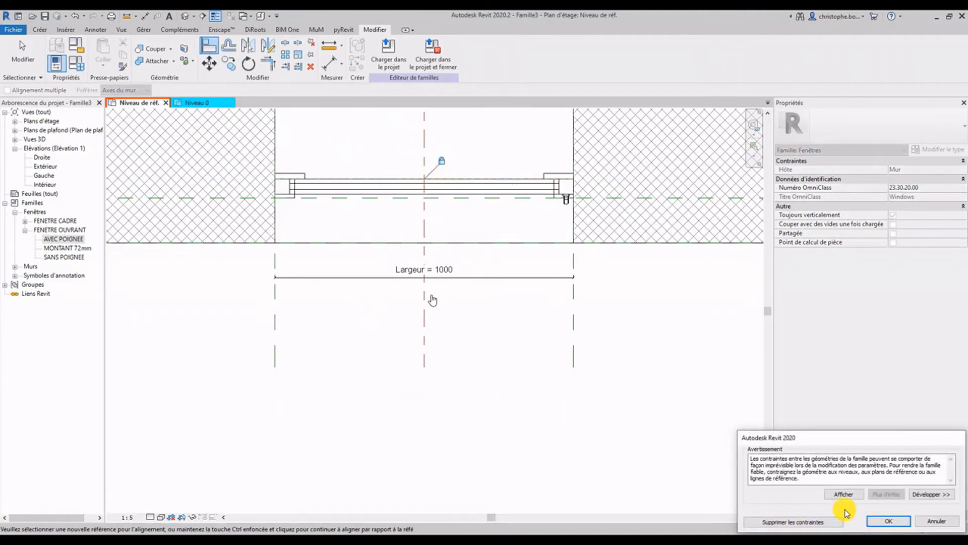
{"action": "left_click", "coordinate": [884, 521]}
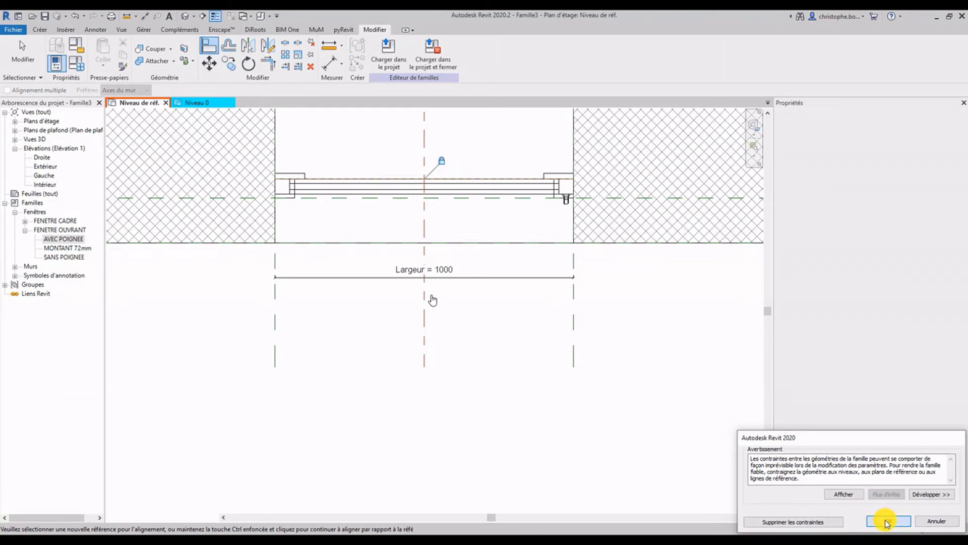
{"action": "key", "text": "Escape"}
{"action": "scroll", "coordinate": [355, 187], "scroll_direction": "up", "scroll_amount": 3}
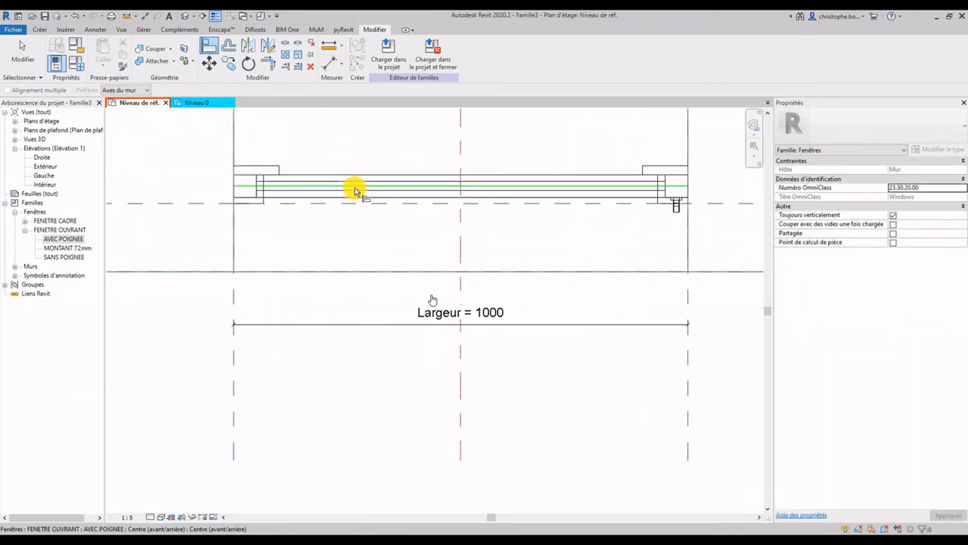
{"action": "key", "text": "Escape"}
Associate the sash type's Largeur with a new type parameter named OUVRANT LARGEUR TOTAL and apply the type properties.
{"action": "scroll", "coordinate": [327, 194], "scroll_direction": "down", "scroll_amount": 3}
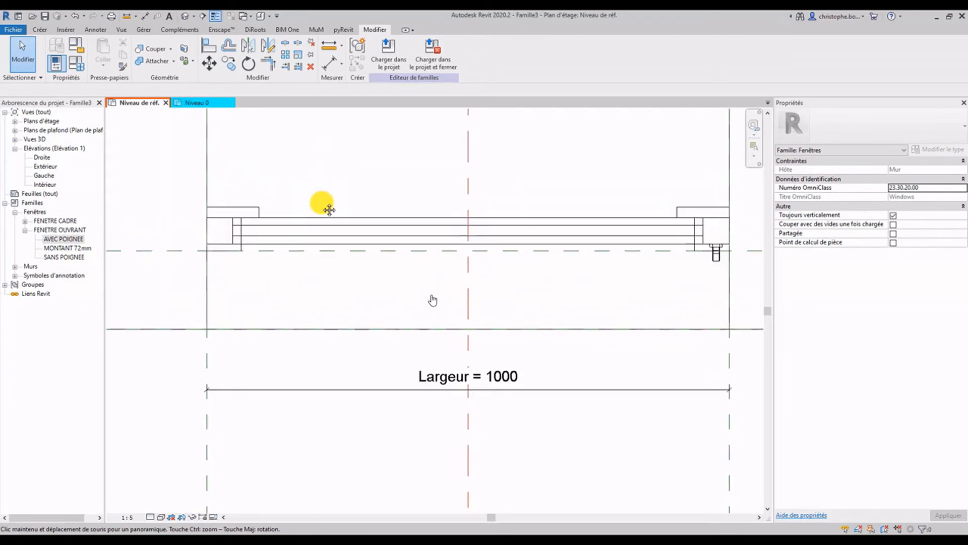
{"action": "middle_click_drag", "start_coordinate": [351, 208], "coordinate": [327, 272]}
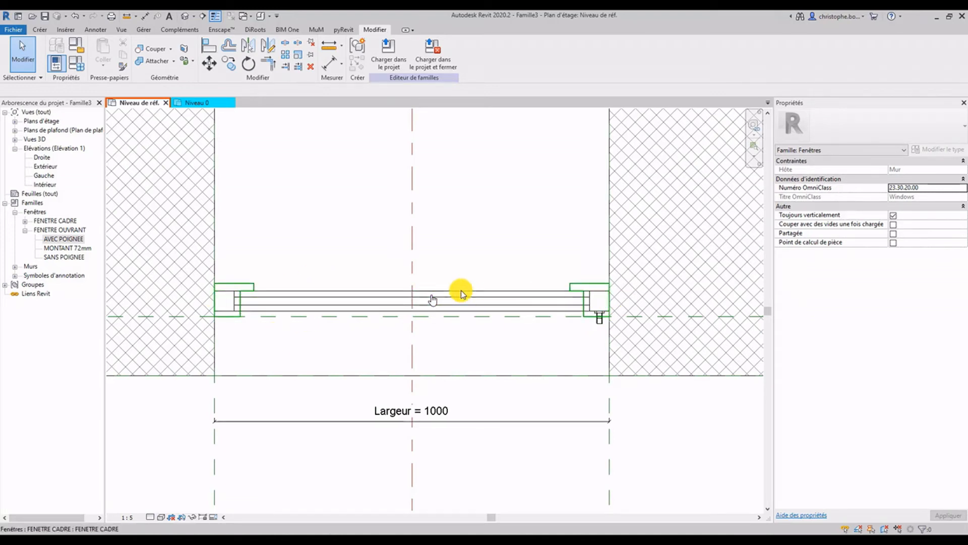
{"action": "left_click", "coordinate": [466, 311]}
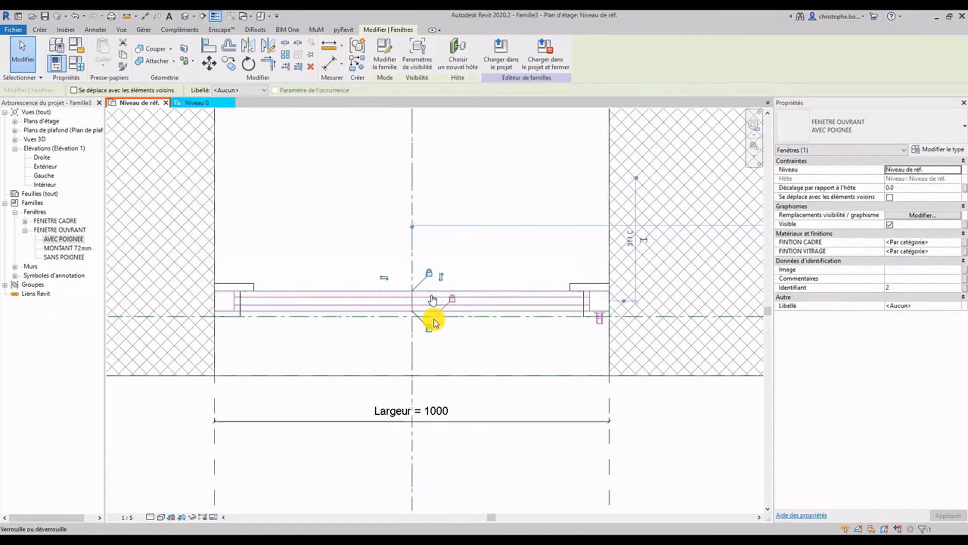
{"action": "left_click", "coordinate": [934, 154]}
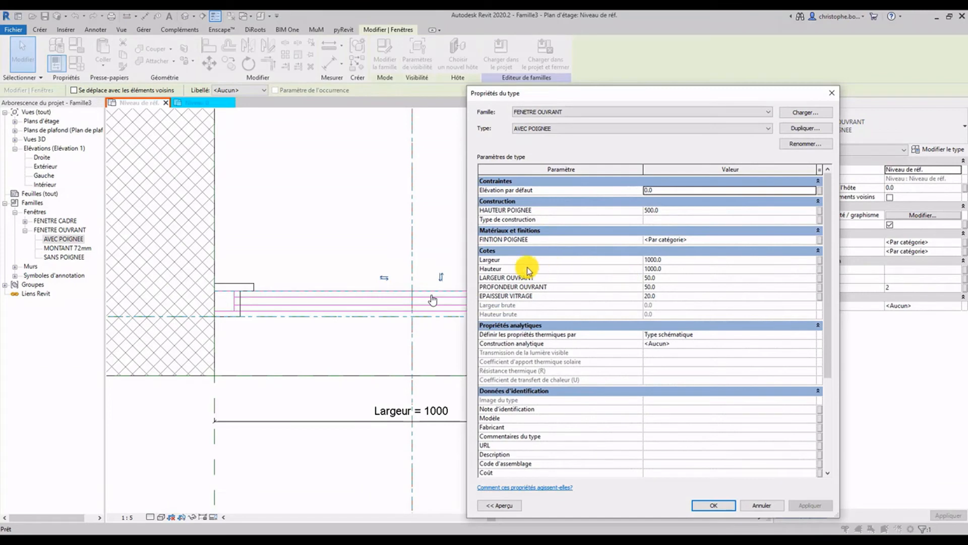
{"action": "left_click", "coordinate": [819, 260]}
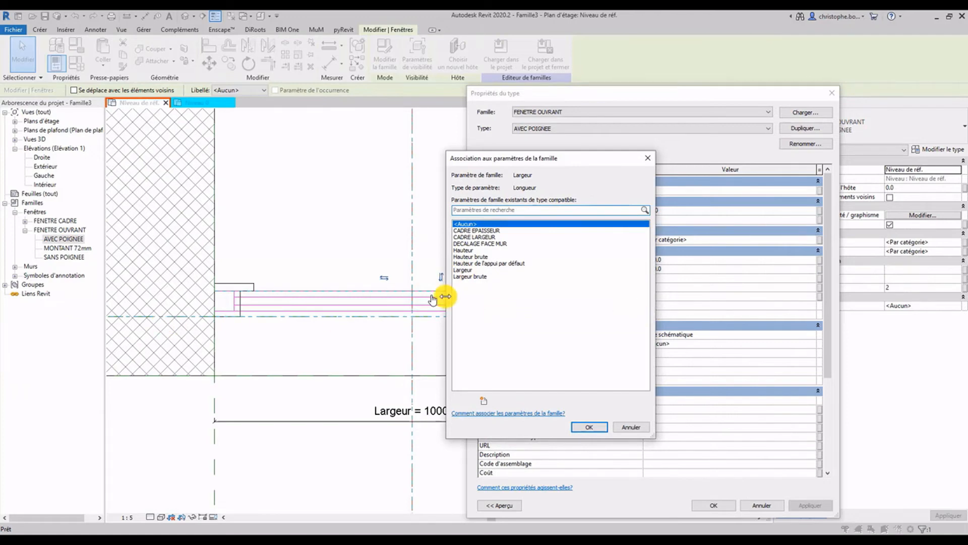
{"action": "left_click", "coordinate": [483, 401]}
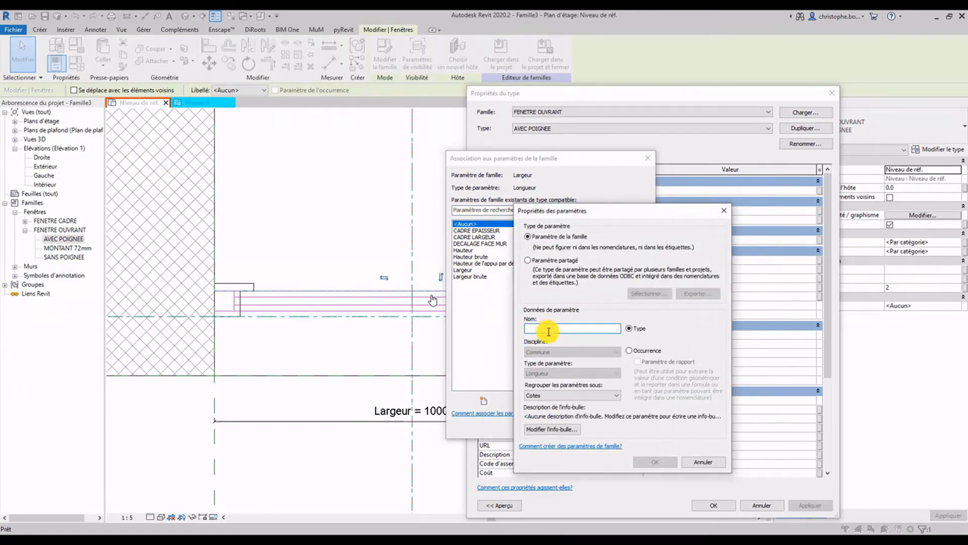
{"action": "type", "text": "OUVRANT LARGEUR TOTAL"}
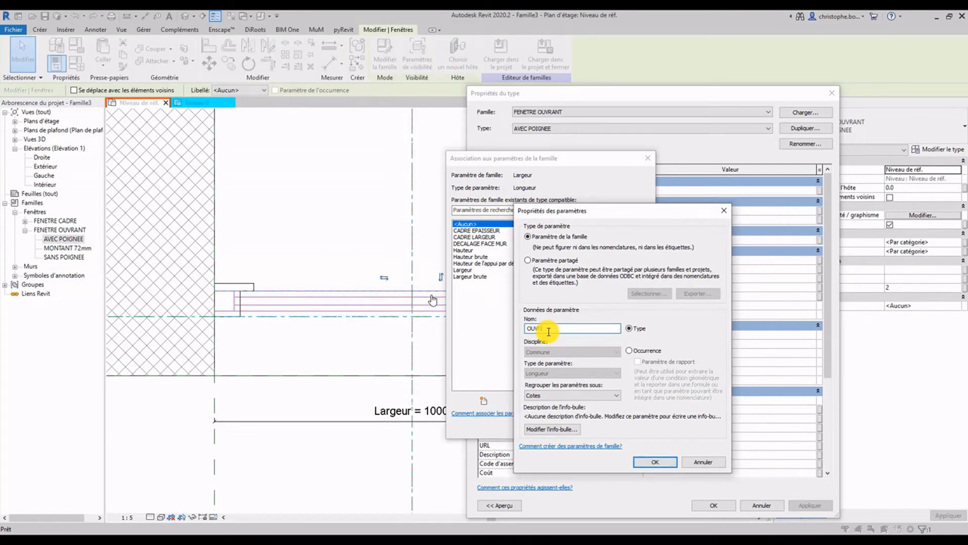
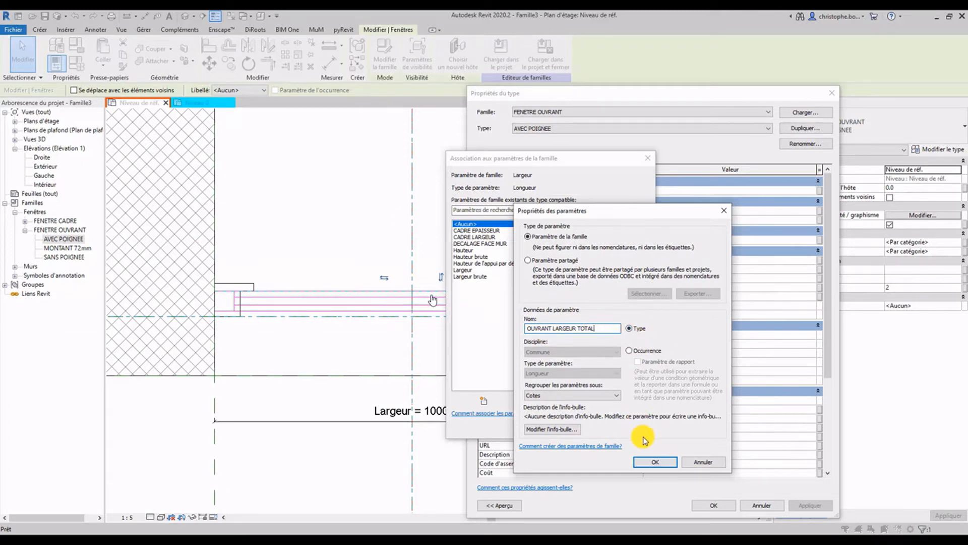
{"action": "left_click", "coordinate": [650, 464]}
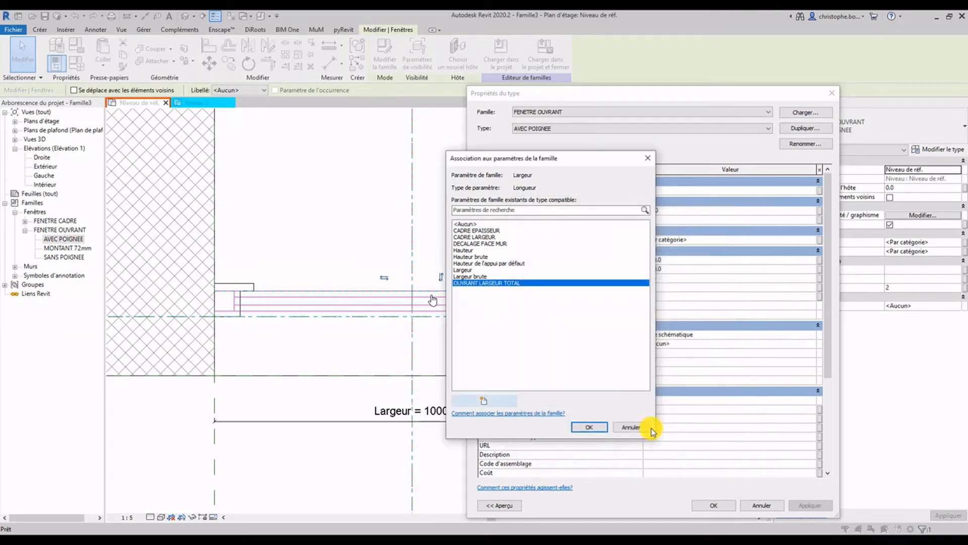
{"action": "left_click", "coordinate": [589, 427]}
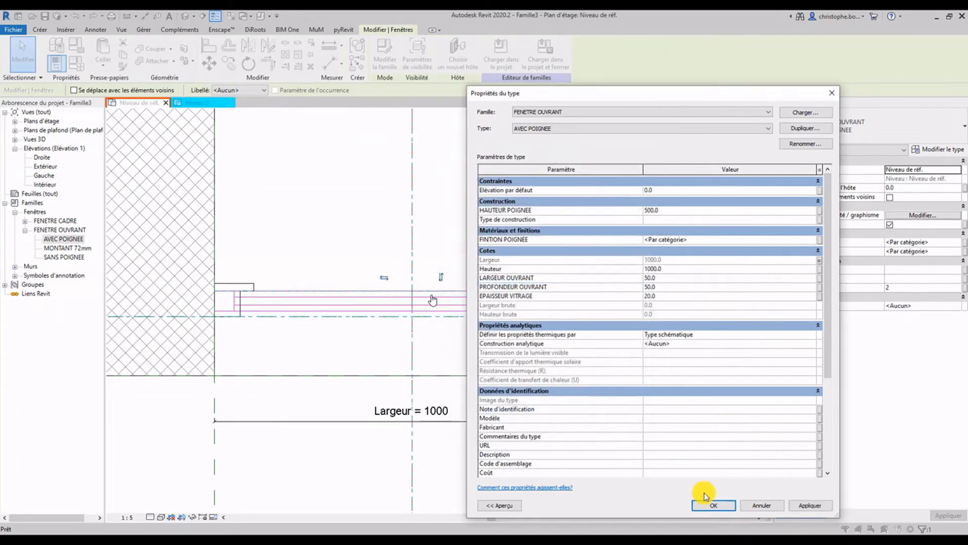
{"action": "left_click", "coordinate": [714, 506]}
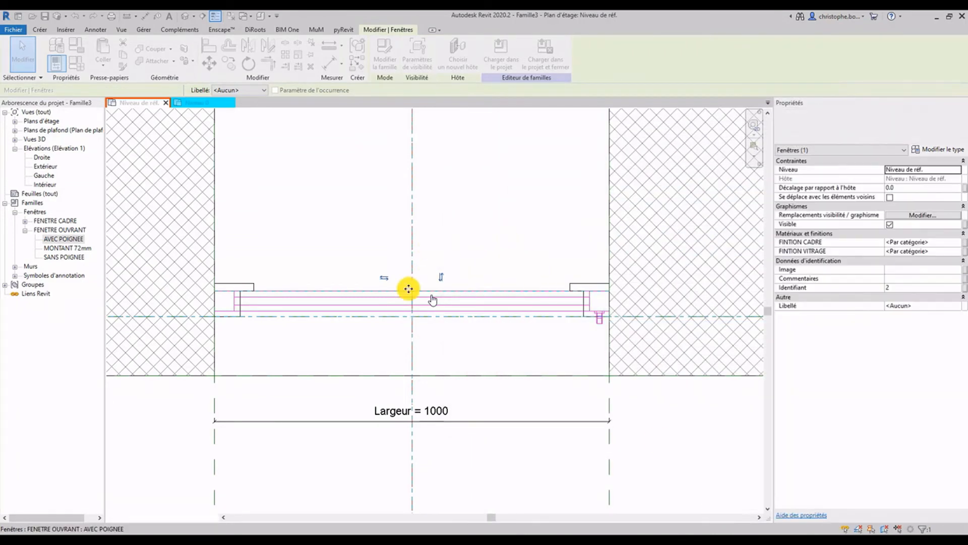
Give the OUVRANT LARGEUR TOTAL family parameter the formula Largeur - 2 * CADRE LARGEUR and apply it.
{"action": "left_click", "coordinate": [74, 68]}
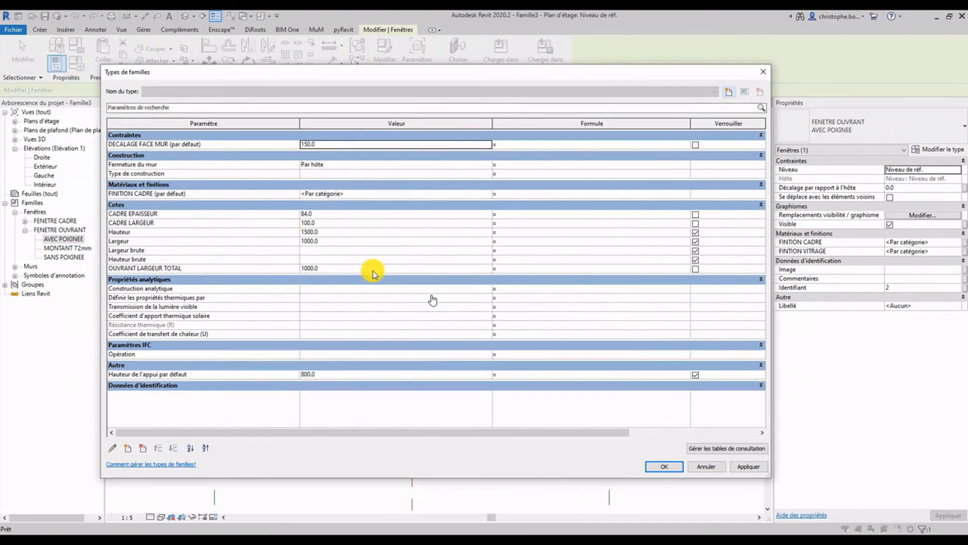
{"action": "left_click", "coordinate": [151, 244]}
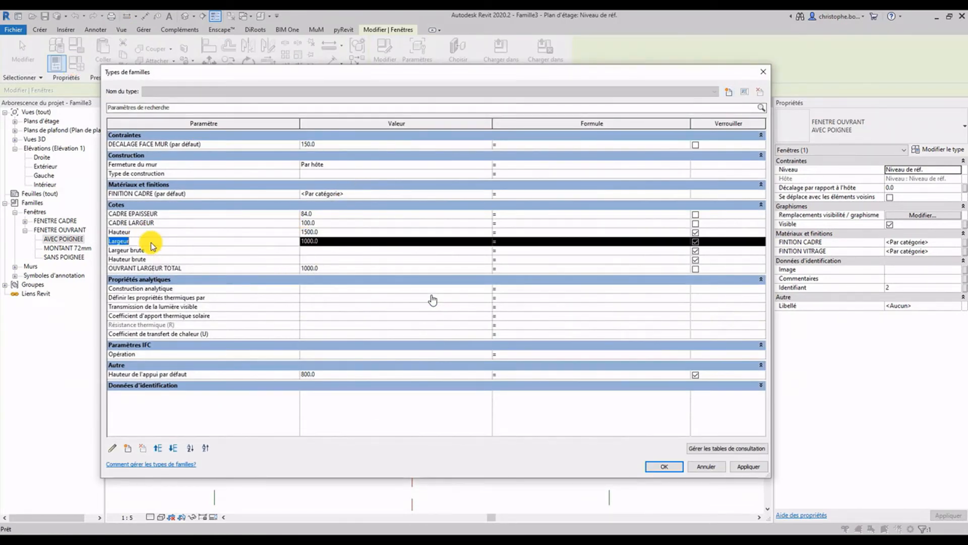
{"action": "left_click", "coordinate": [515, 268]}
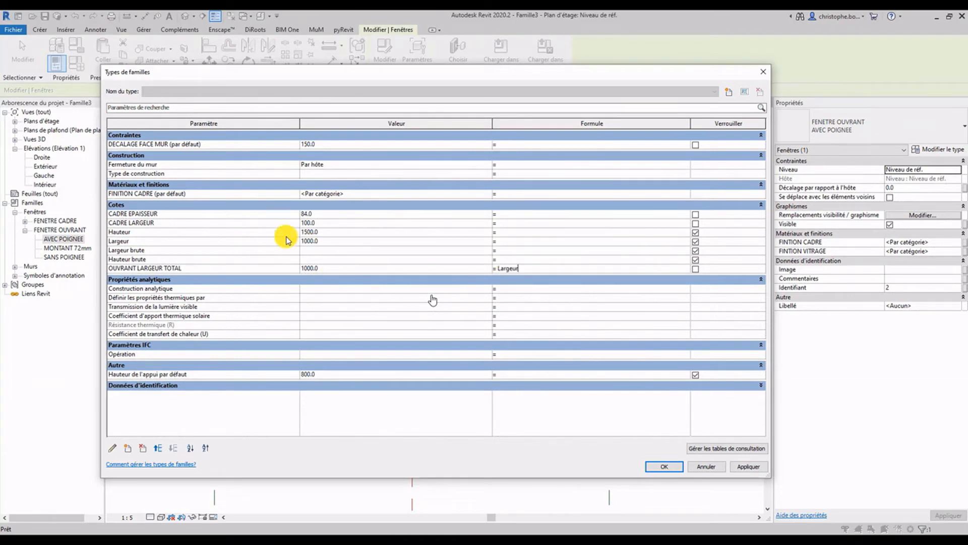
{"action": "left_click", "coordinate": [168, 227]}
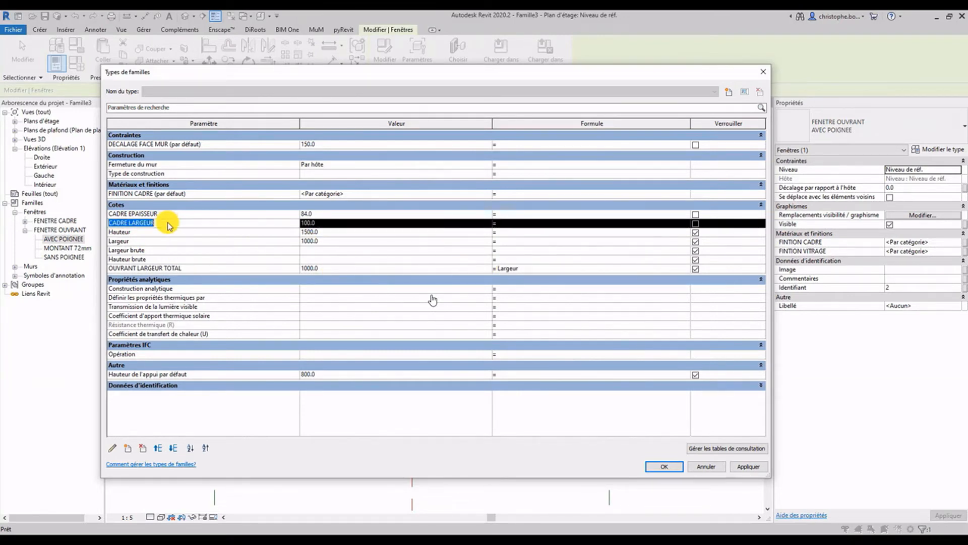
{"action": "left_click", "coordinate": [551, 270]}
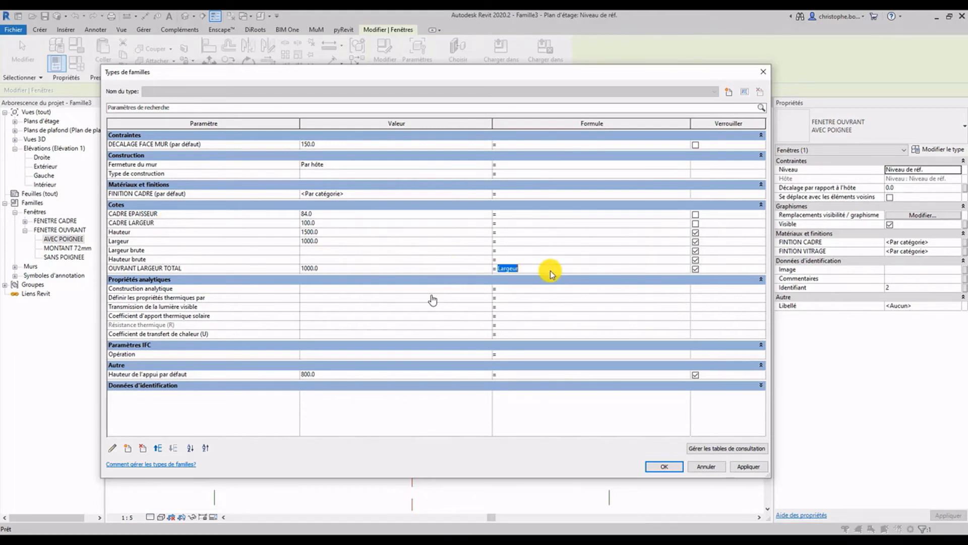
{"action": "type", "text": "-2*CADRE LARGEUR"}
{"action": "left_click", "coordinate": [468, 267]}
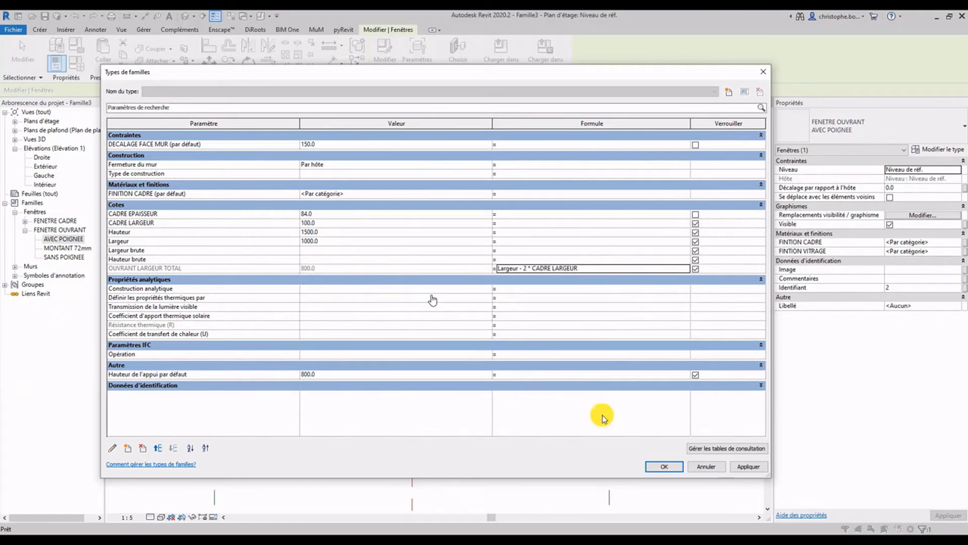
{"action": "left_click", "coordinate": [662, 466]}
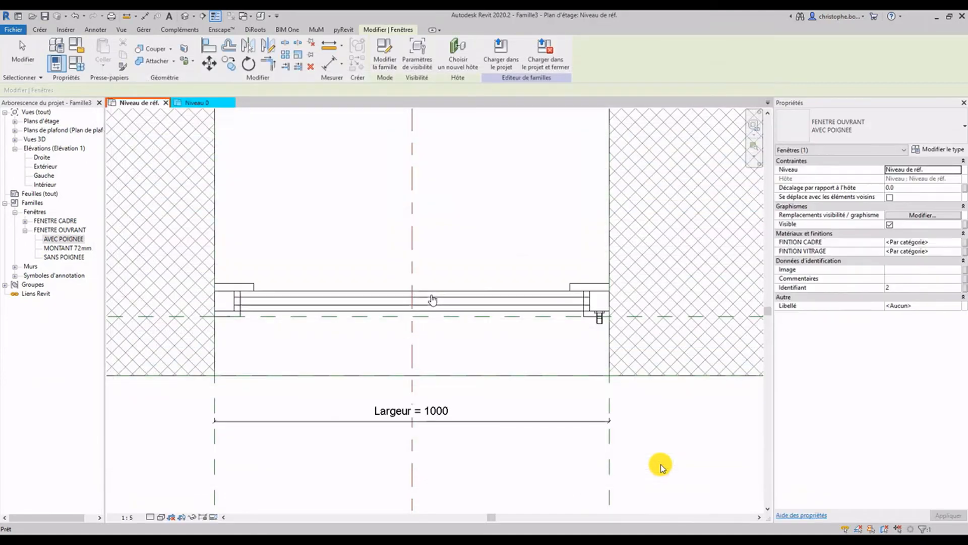
Measure the horizontal gap between the sash's side edge and the frame's rebate.
{"action": "left_click", "coordinate": [400, 331]}
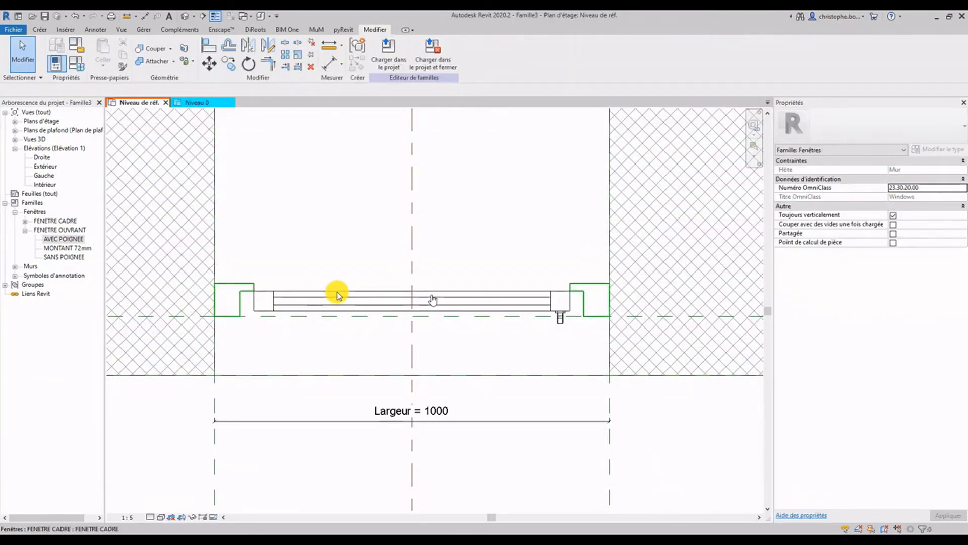
{"action": "left_click", "coordinate": [598, 302]}
{"action": "left_click", "coordinate": [567, 292]}
{"action": "scroll", "coordinate": [577, 304], "scroll_direction": "up", "scroll_amount": 2}
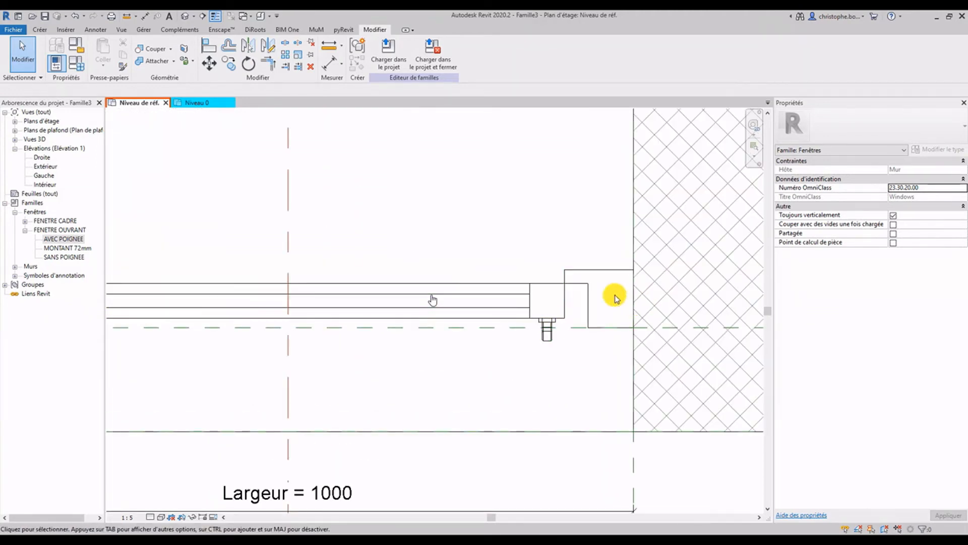
{"action": "scroll", "coordinate": [612, 277], "scroll_direction": "up", "scroll_amount": 2}
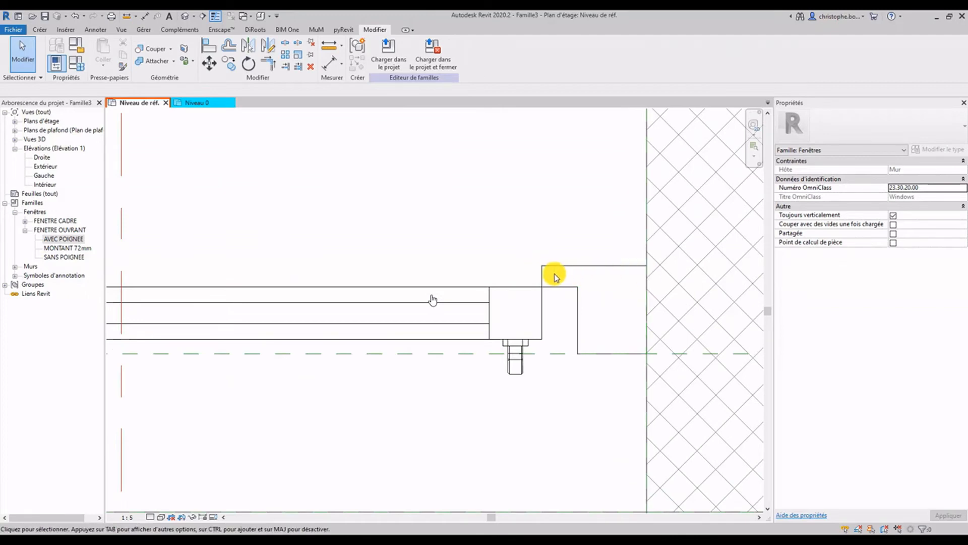
{"action": "left_click", "coordinate": [329, 42]}
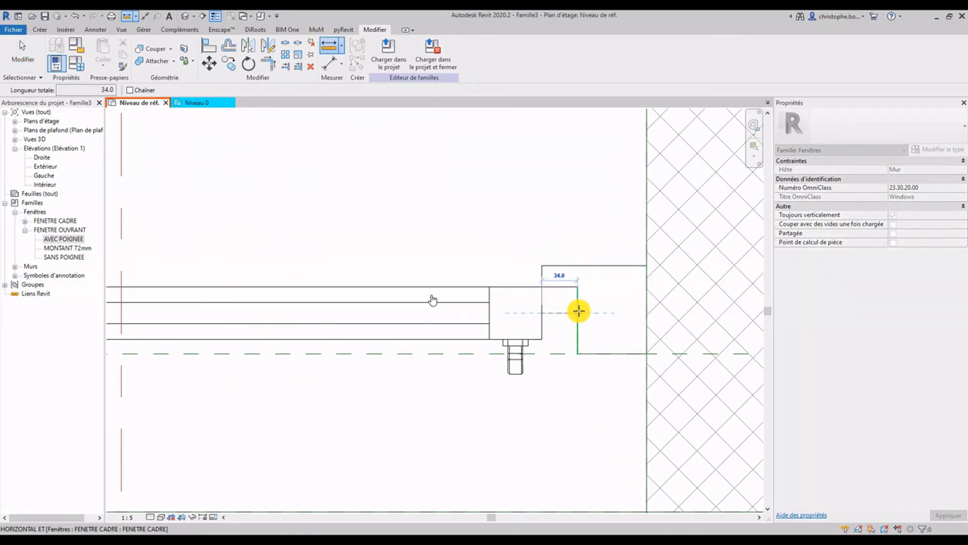
{"action": "scroll", "coordinate": [560, 298], "scroll_direction": "down", "scroll_amount": 2}
{"action": "middle_click_drag", "start_coordinate": [303, 288], "coordinate": [453, 302]}
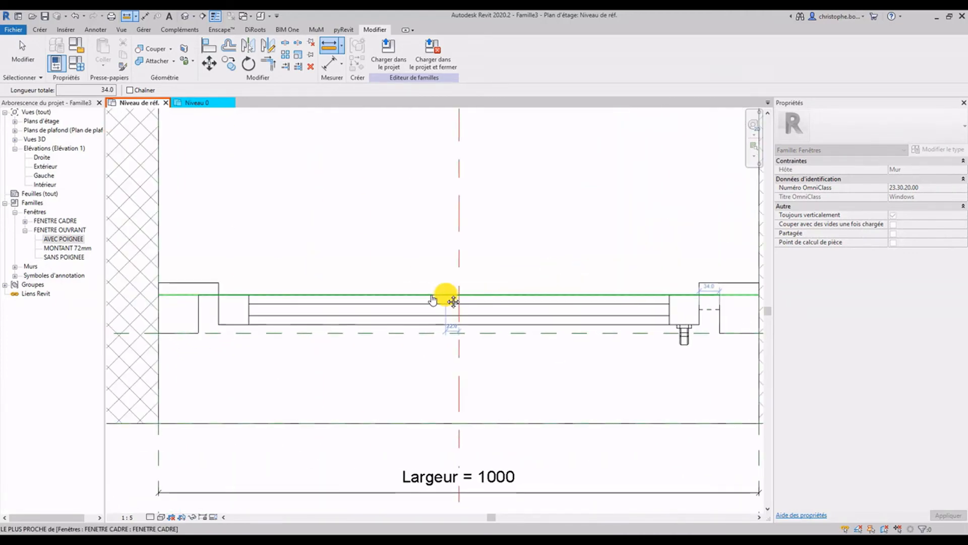
{"action": "key", "text": "Escape"}
{"action": "key", "text": "Escape"}
Extend the OUVRANT LARGEUR TOTAL formula to add twice the 34 mm rebate gap and accept the family types.
{"action": "left_click", "coordinate": [76, 65]}
{"action": "left_click", "coordinate": [585, 270]}
{"action": "left_click", "coordinate": [588, 269]}
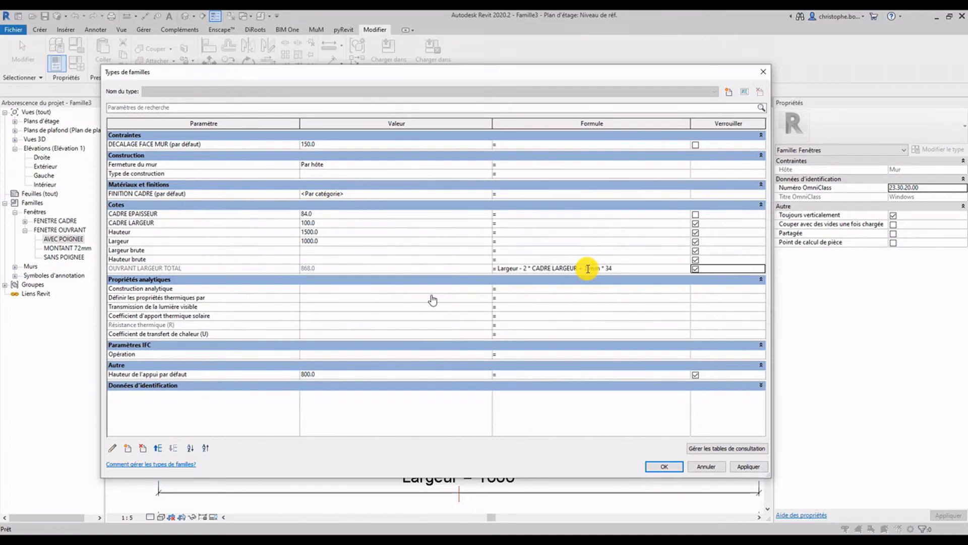
{"action": "left_click", "coordinate": [665, 467]}
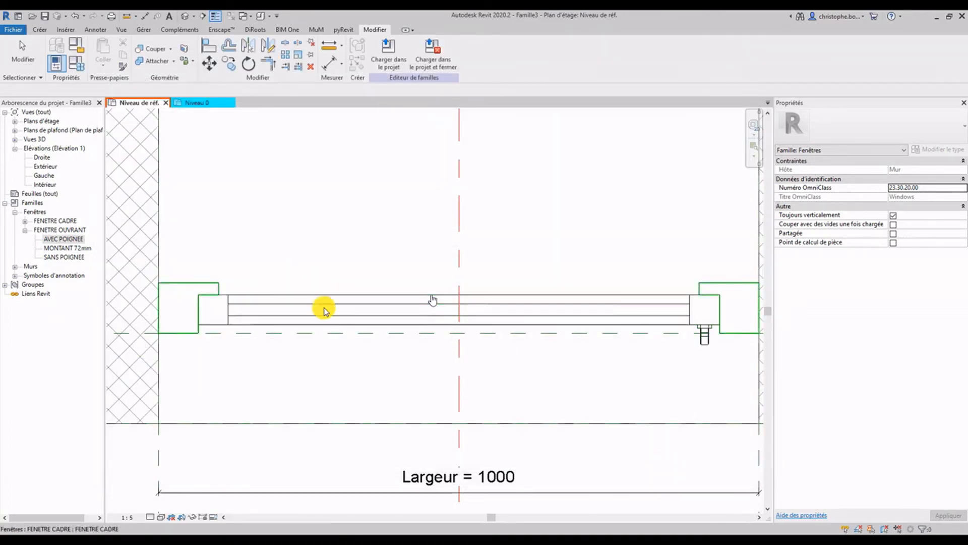
Flex the window's width by setting the Largeur dimension to 500 and then to 1600.
{"action": "scroll", "coordinate": [605, 276], "scroll_direction": "down", "scroll_amount": 2}
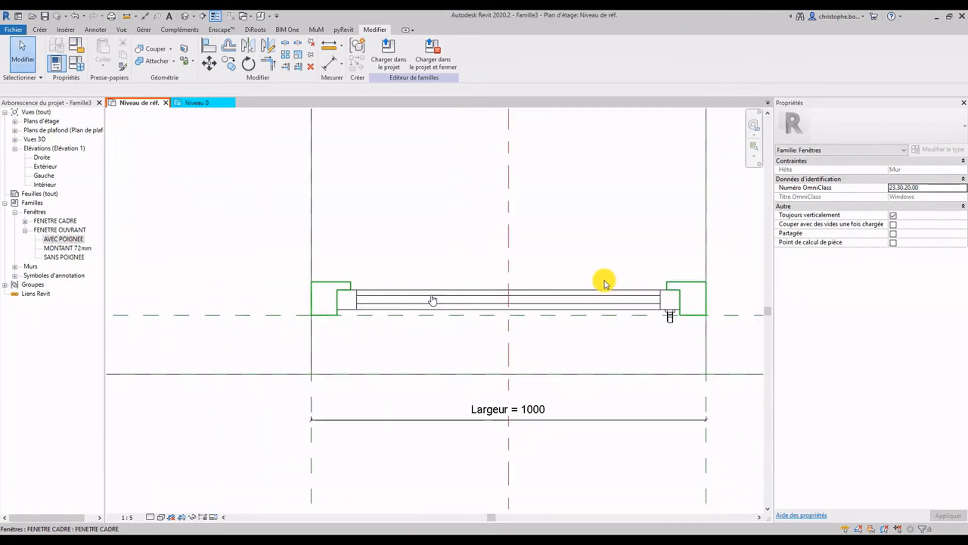
{"action": "left_click", "coordinate": [540, 411]}
{"action": "left_click", "coordinate": [526, 410]}
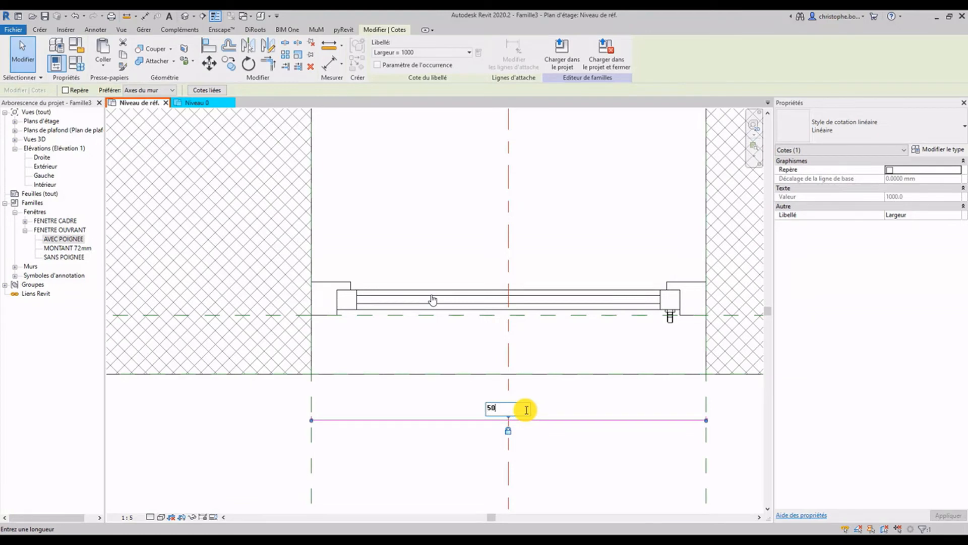
{"action": "key", "text": "Return"}
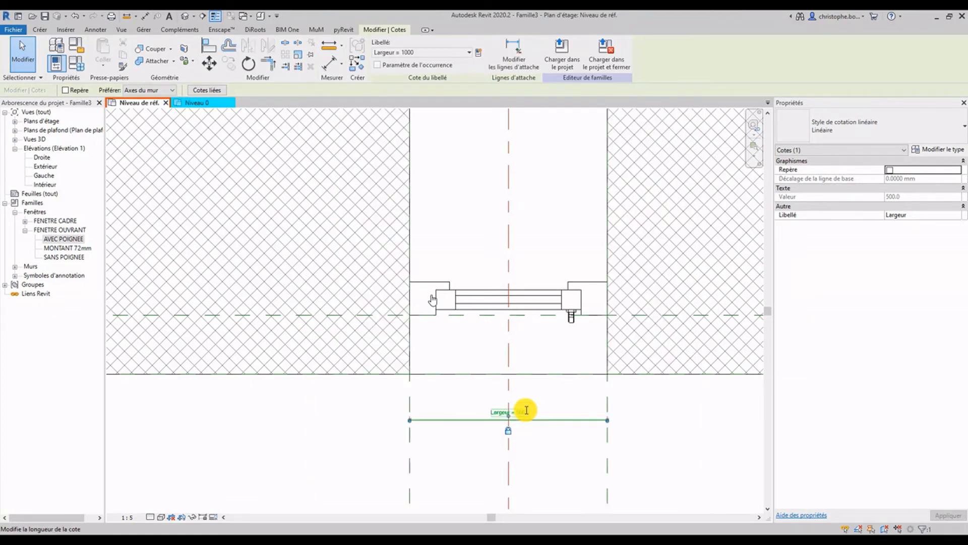
{"action": "left_click", "coordinate": [523, 413]}
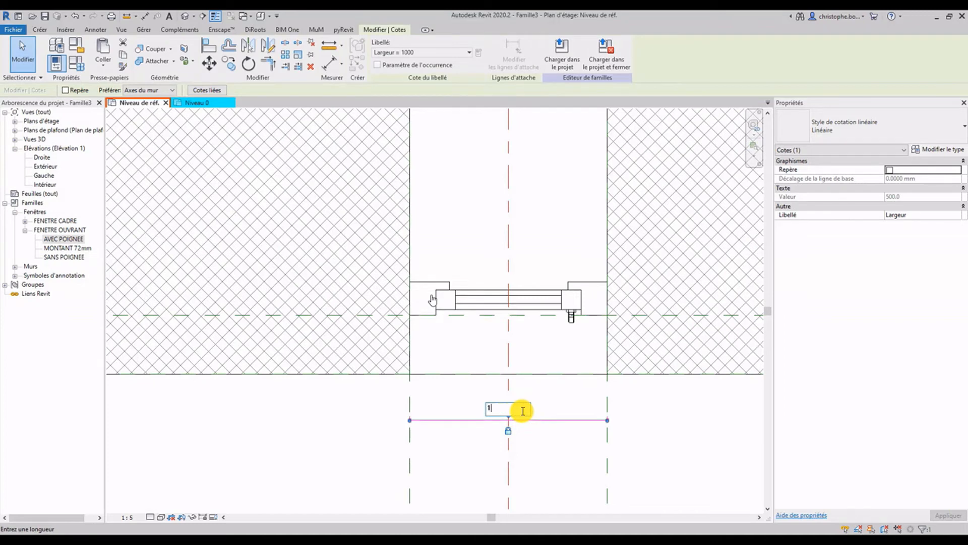
{"action": "key", "text": "Return"}
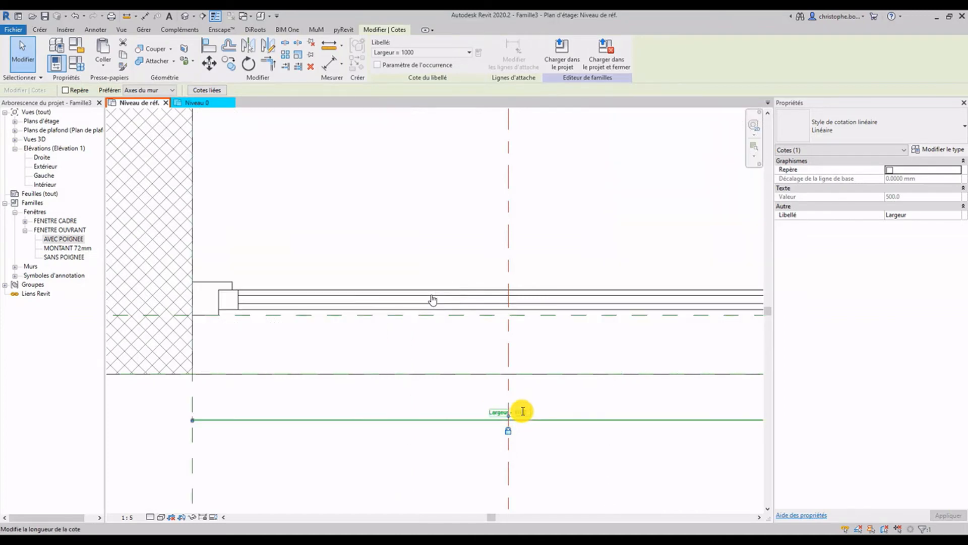
{"action": "scroll", "coordinate": [519, 410], "scroll_direction": "down", "scroll_amount": 2}
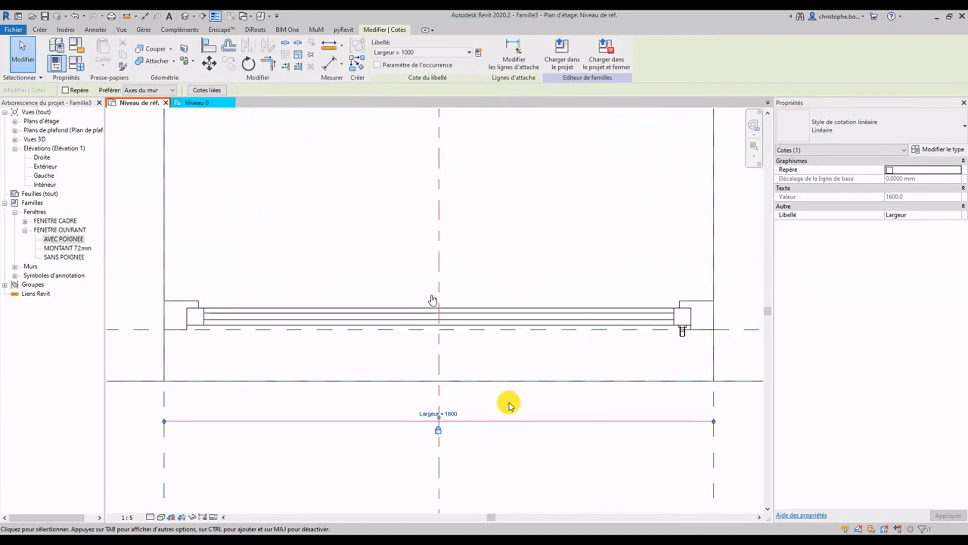
Set the DECALAGE FACE MUR offset dimension to 0.
{"action": "scroll", "coordinate": [415, 395], "scroll_direction": "down", "scroll_amount": 1}
{"action": "middle_click_drag", "start_coordinate": [416, 395], "coordinate": [502, 395]}
{"action": "scroll", "coordinate": [501, 396], "scroll_direction": "down", "scroll_amount": 1}
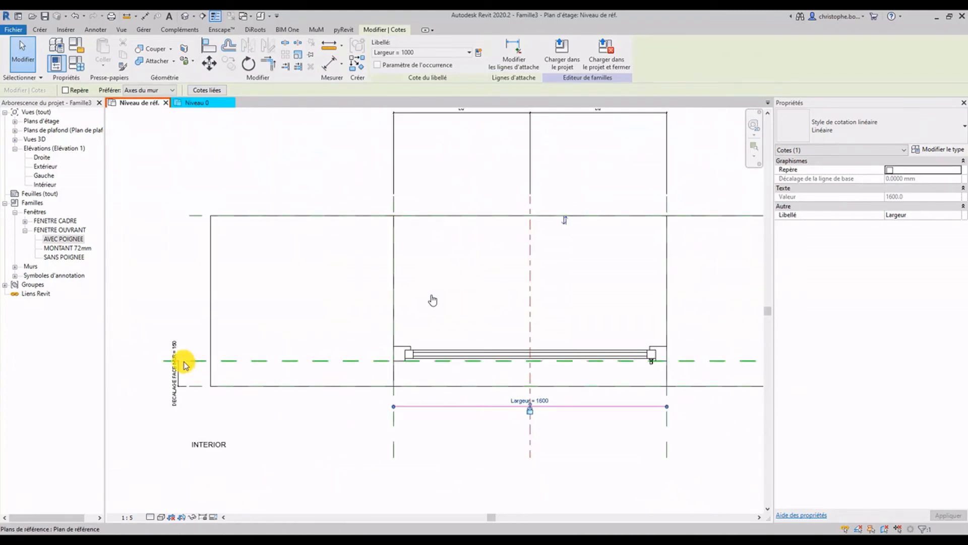
{"action": "left_click", "coordinate": [173, 348]}
{"action": "left_click", "coordinate": [175, 352]}
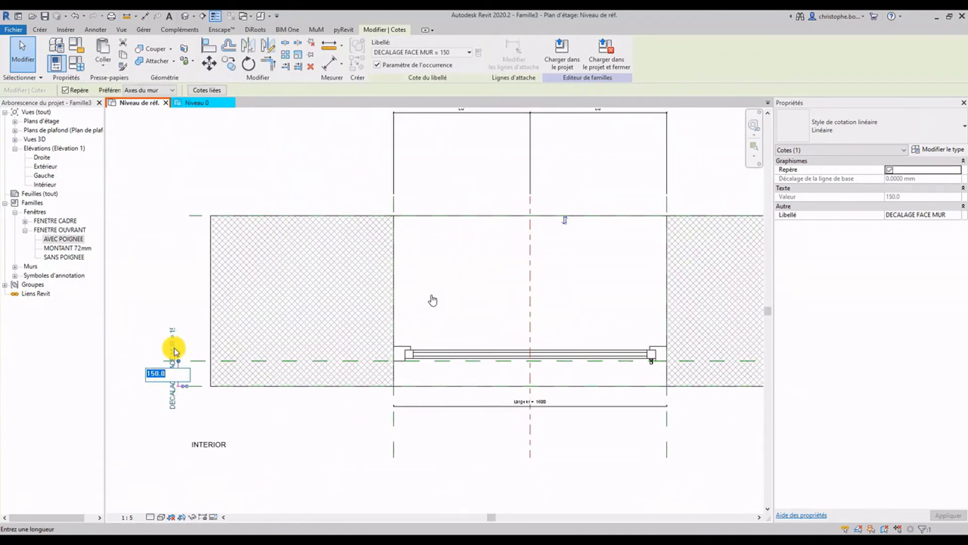
{"action": "type", "text": "0"}
{"action": "key", "text": "Return"}
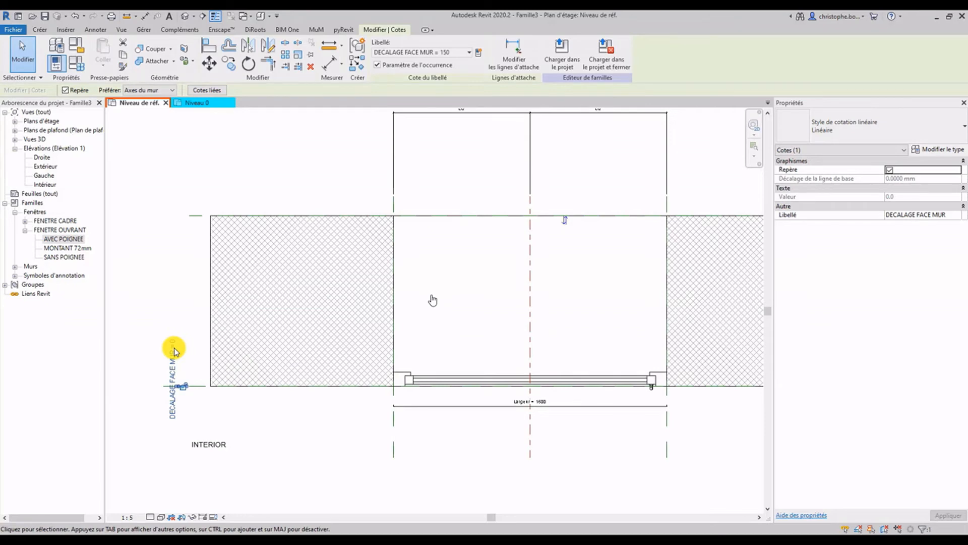
{"action": "key", "text": "Escape"}
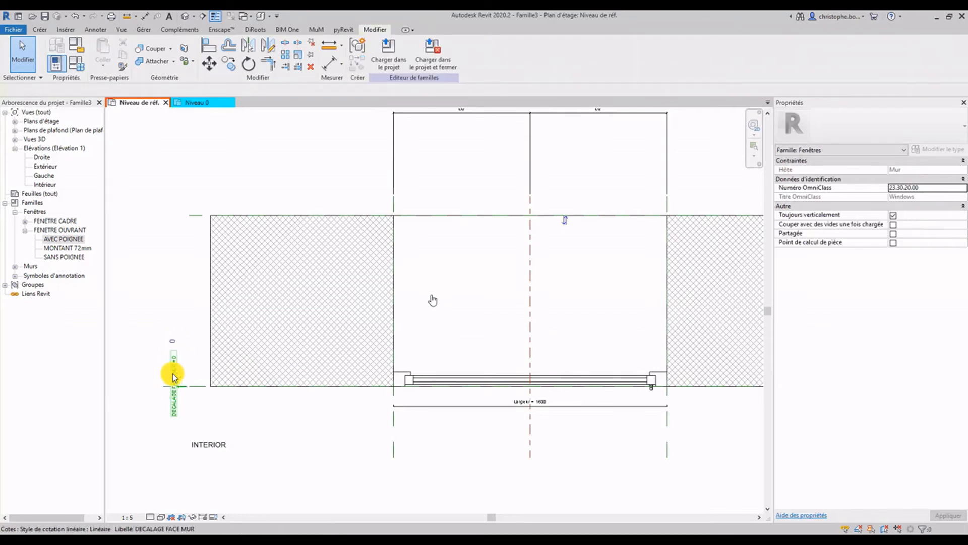
{"action": "left_click", "coordinate": [173, 377]}
{"action": "key", "text": "Escape"}
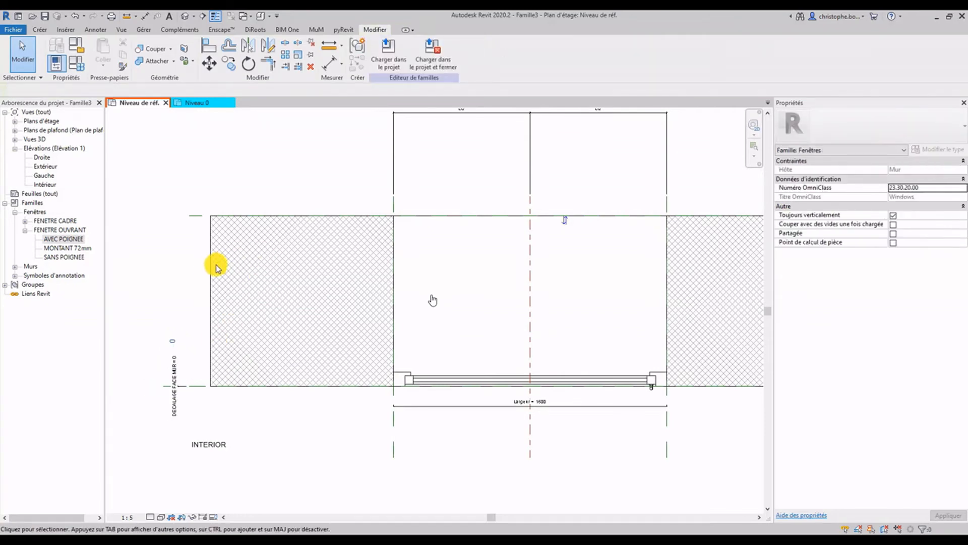
Try the Générique - 150 mm type on the host wall, and undo the wall type and offset changes.
{"action": "left_click", "coordinate": [207, 267]}
{"action": "left_click", "coordinate": [861, 130]}
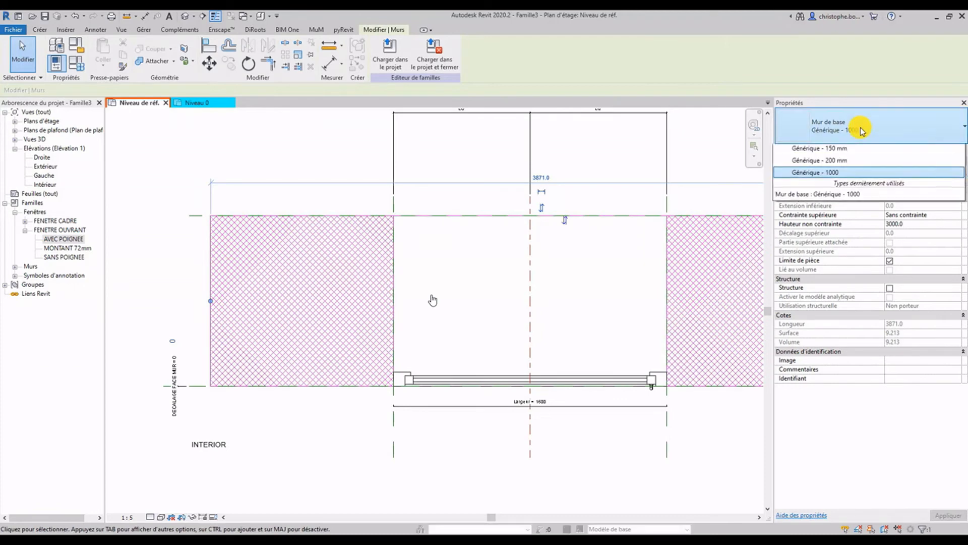
{"action": "left_click", "coordinate": [842, 188]}
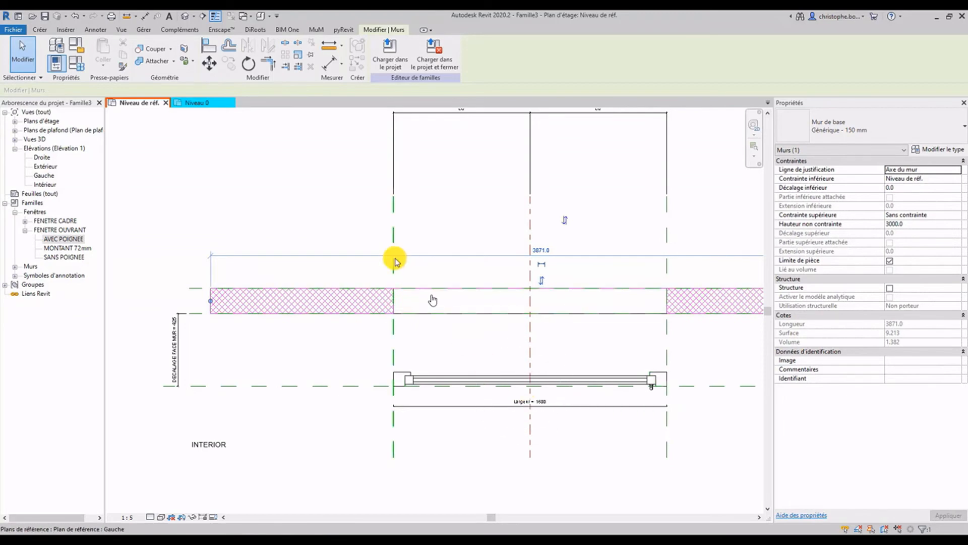
{"action": "left_click", "coordinate": [75, 20]}
{"action": "left_click", "coordinate": [75, 19]}
Set the DECALAGE FACE MUR offset between the wall face and the frame's reference plane to 50.
{"action": "left_click", "coordinate": [176, 367]}
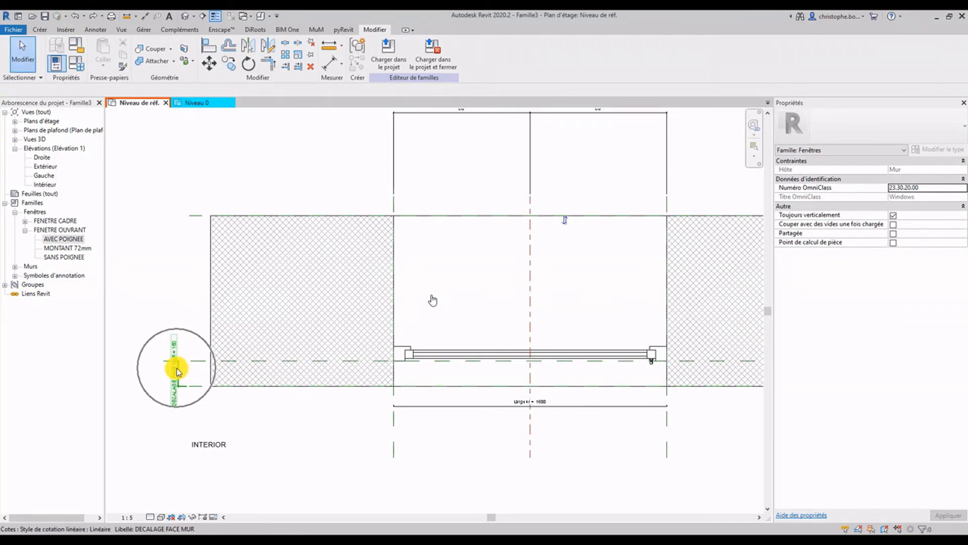
{"action": "scroll", "coordinate": [181, 383], "scroll_direction": "up", "scroll_amount": 5}
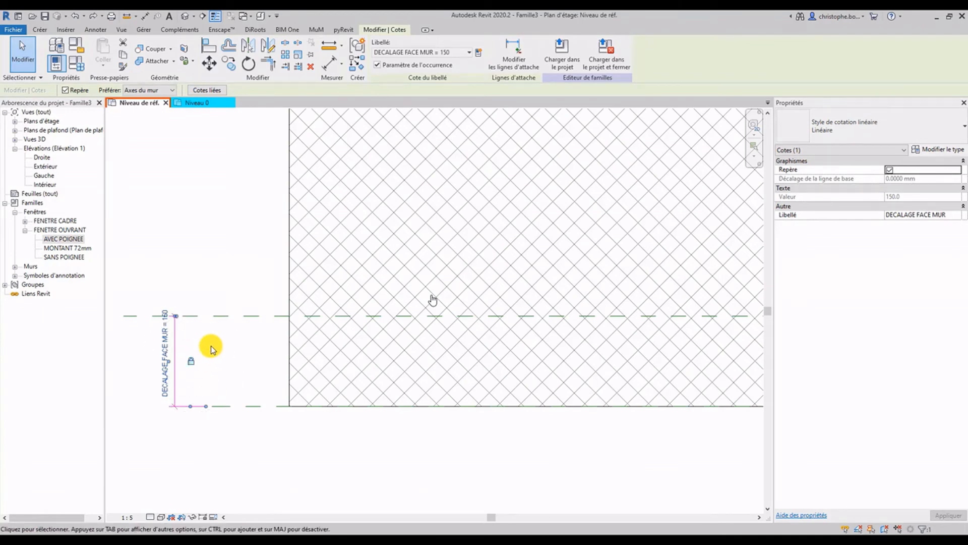
{"action": "scroll", "coordinate": [210, 345], "scroll_direction": "down", "scroll_amount": 5}
{"action": "left_click", "coordinate": [246, 254]}
{"action": "left_click", "coordinate": [241, 254]}
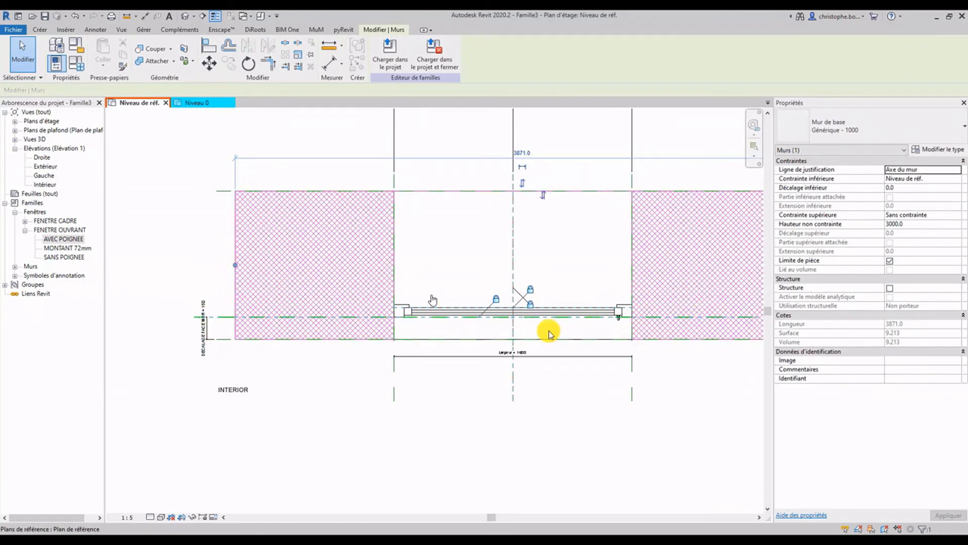
{"action": "scroll", "coordinate": [202, 325], "scroll_direction": "up", "scroll_amount": 3}
{"action": "left_click", "coordinate": [205, 334]}
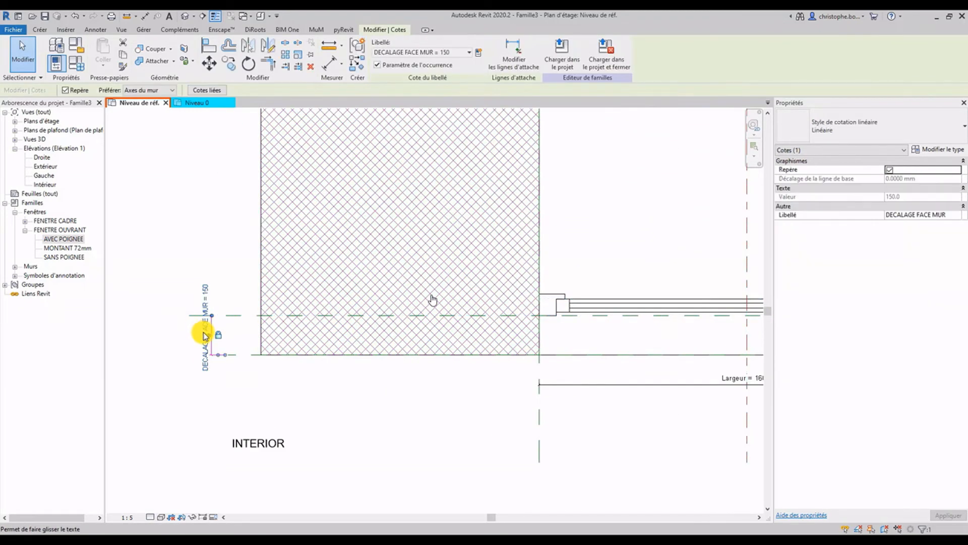
{"action": "left_click", "coordinate": [206, 301]}
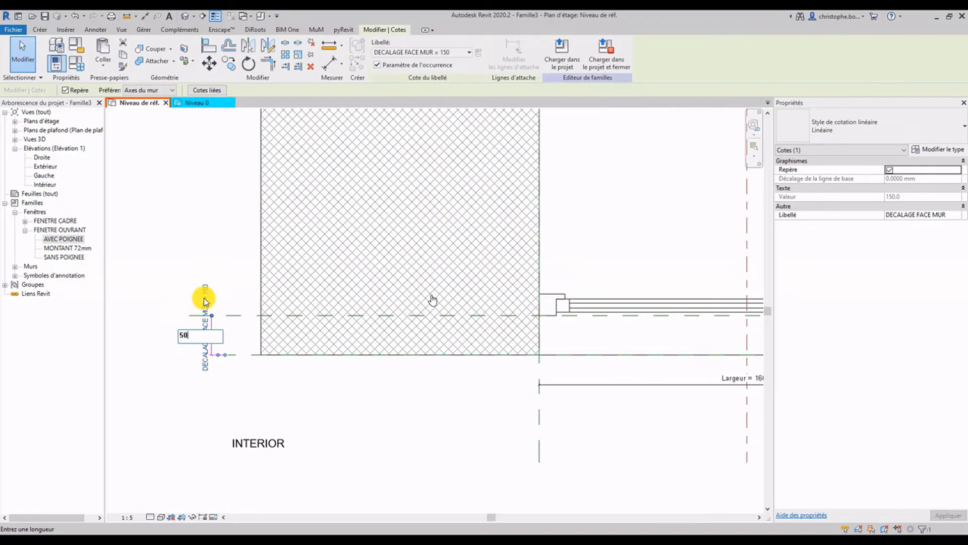
{"action": "type", "text": "50"}
{"action": "key", "text": "Return"}
{"action": "key", "text": "Escape"}
Change the host wall's type to Générique - 150 mm.
{"action": "scroll", "coordinate": [329, 263], "scroll_direction": "down", "scroll_amount": 5}
{"action": "middle_click_drag", "start_coordinate": [329, 263], "coordinate": [262, 265]}
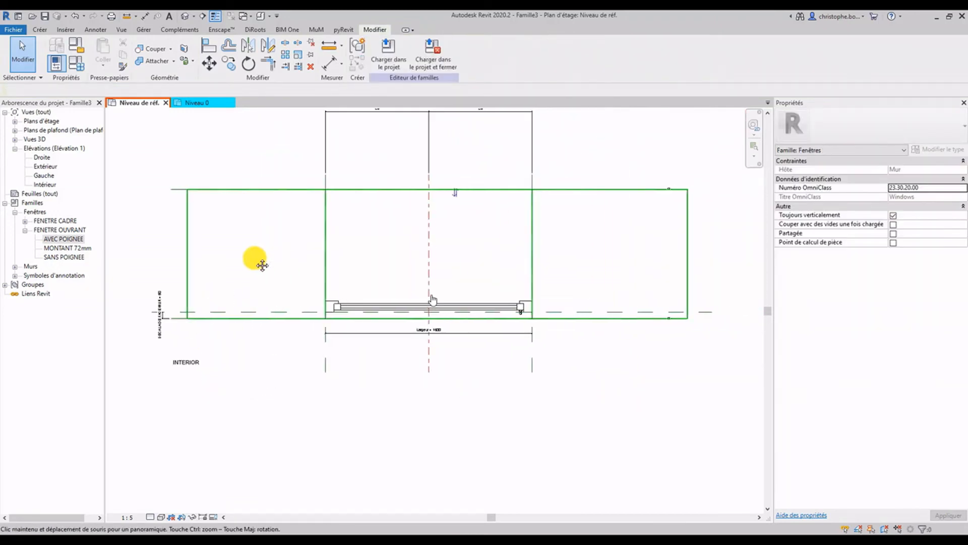
{"action": "left_click", "coordinate": [281, 239]}
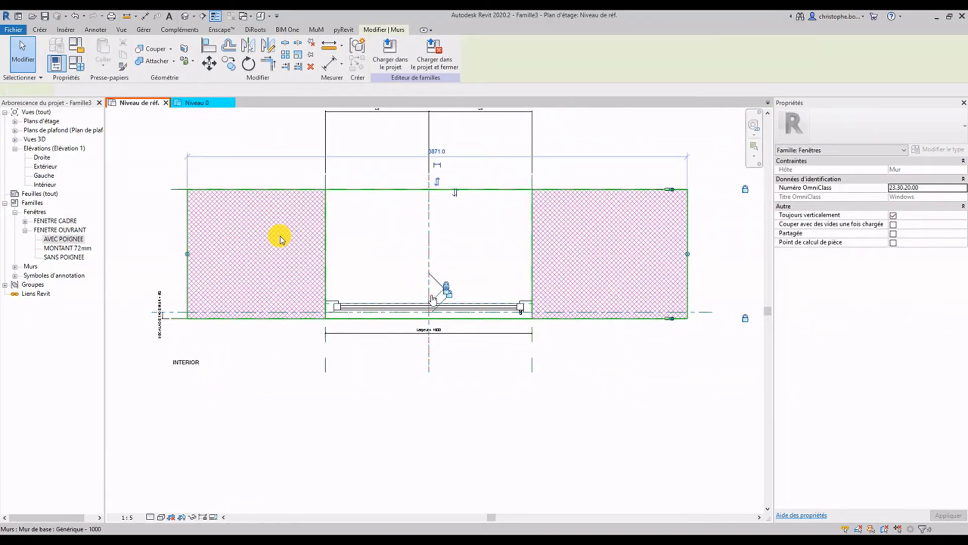
{"action": "left_click", "coordinate": [861, 136]}
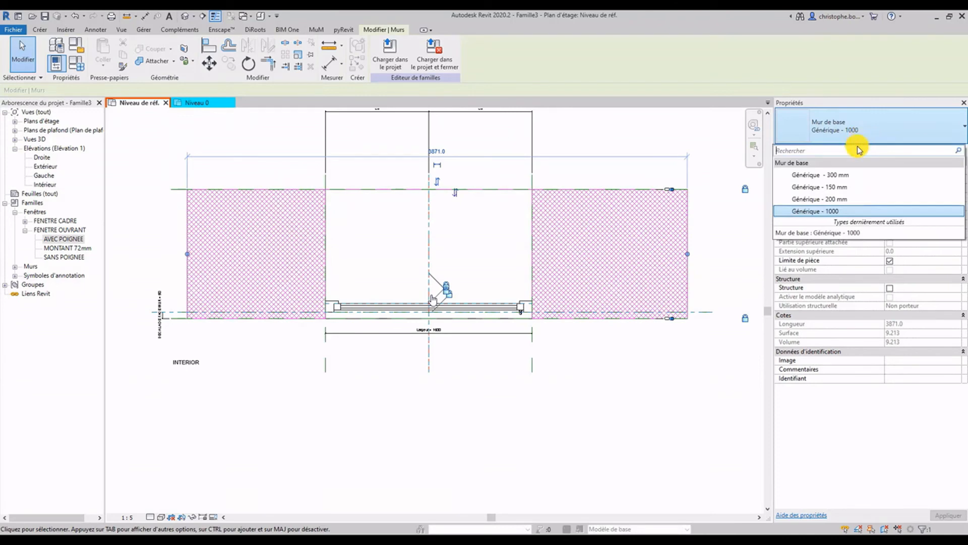
{"action": "left_click", "coordinate": [851, 188]}
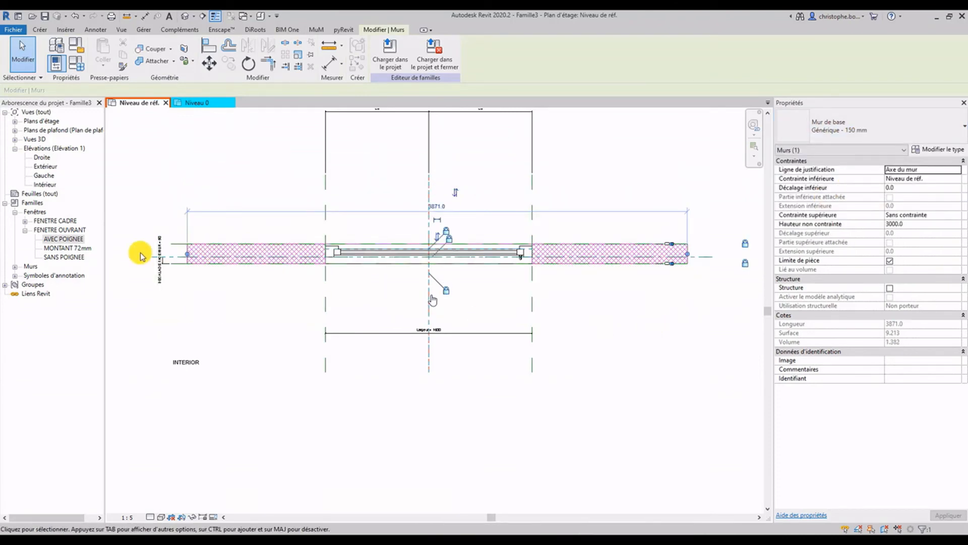
Test the window flush with the thin wall's interior face by setting DECALAGE FACE MUR to 0.
{"action": "scroll", "coordinate": [141, 252], "scroll_direction": "up", "scroll_amount": 3}
{"action": "left_click", "coordinate": [177, 250]}
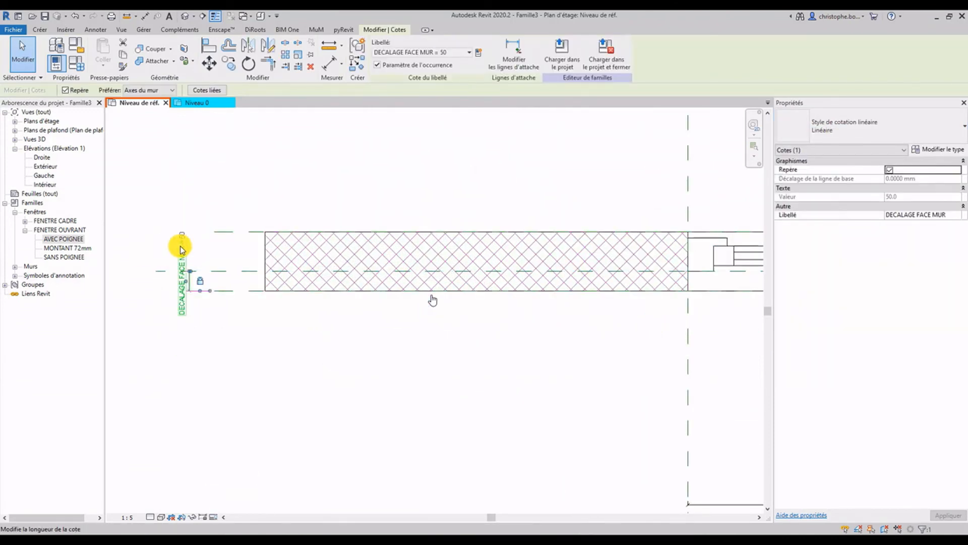
{"action": "left_click", "coordinate": [182, 248]}
{"action": "type", "text": "0"}
{"action": "key", "text": "Return"}
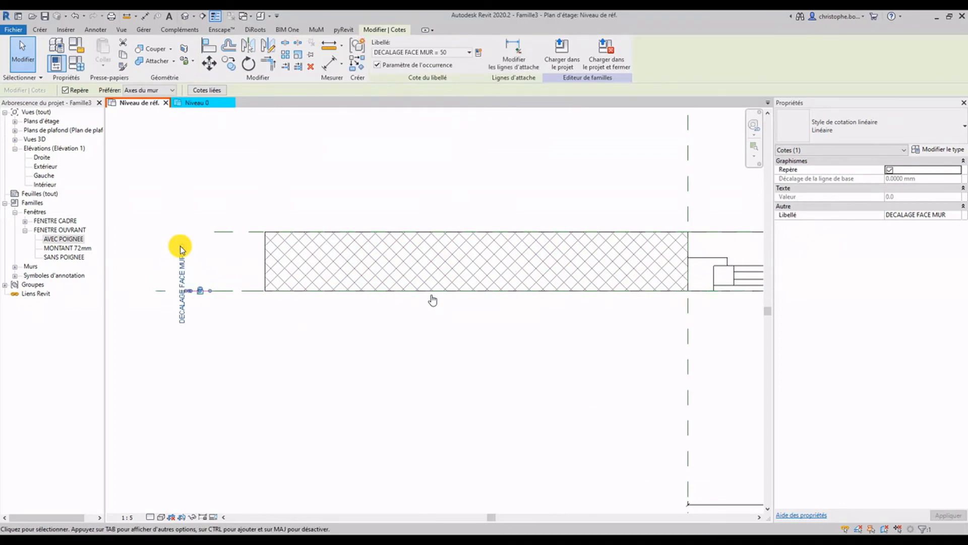
{"action": "key", "text": "Escape"}
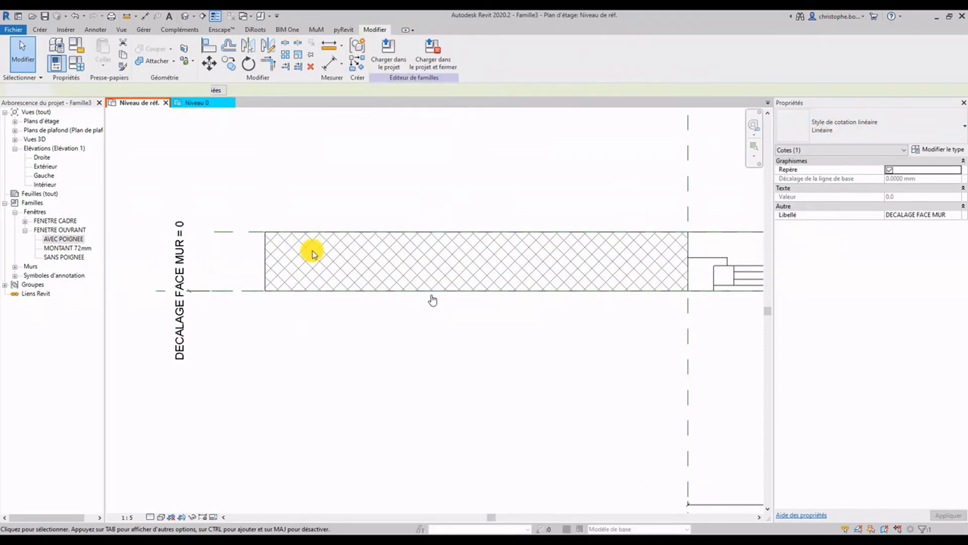
Test the host wall with type Générique - 1000 and switch it back to Générique - 150 mm.
{"action": "left_click", "coordinate": [267, 253]}
{"action": "left_click", "coordinate": [857, 130]}
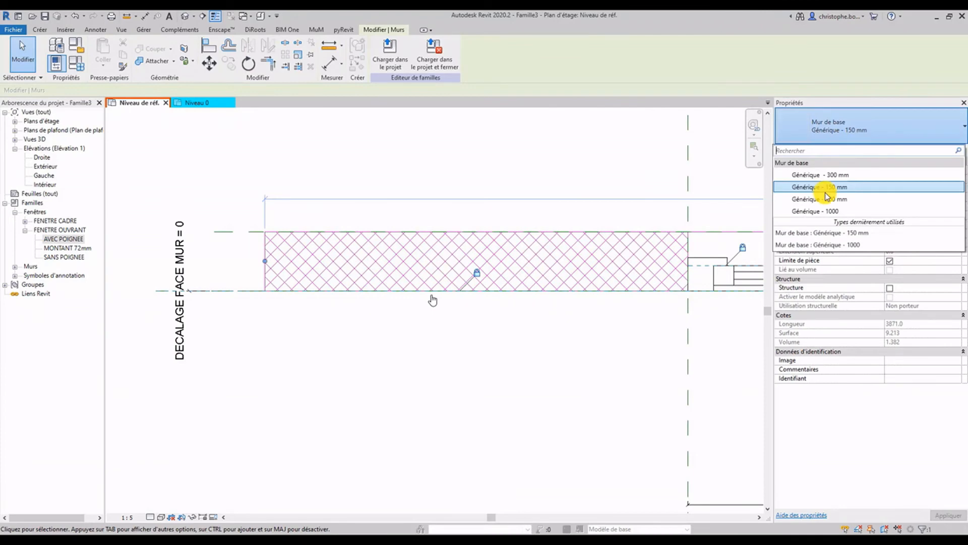
{"action": "left_click", "coordinate": [827, 211]}
{"action": "scroll", "coordinate": [424, 346], "scroll_direction": "down", "scroll_amount": 2}
{"action": "left_click", "coordinate": [871, 127]}
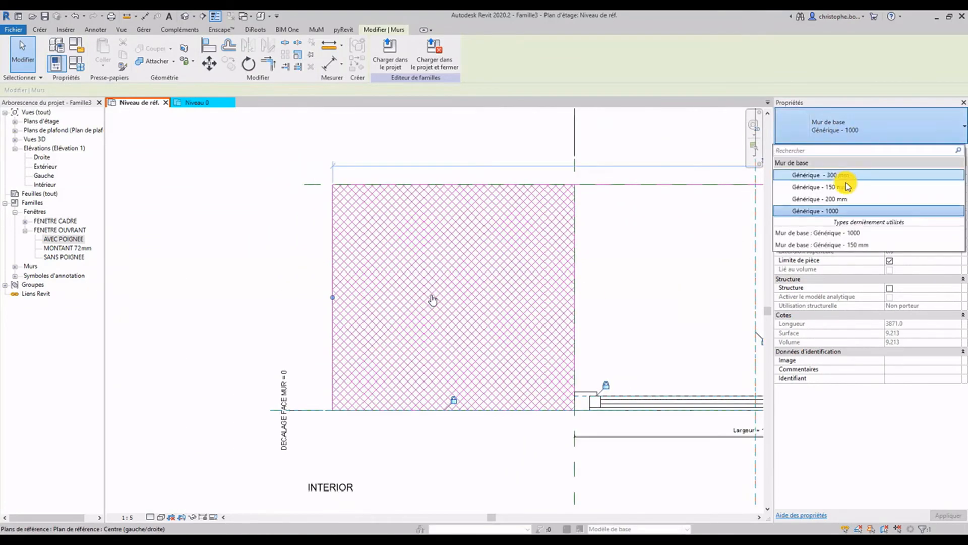
{"action": "left_click", "coordinate": [845, 190]}
Set DECALAGE FACE MUR to 50 in the 150 mm wall and clear the selection.
{"action": "scroll", "coordinate": [444, 255], "scroll_direction": "up", "scroll_amount": 3}
{"action": "scroll", "coordinate": [443, 253], "scroll_direction": "down", "scroll_amount": 1}
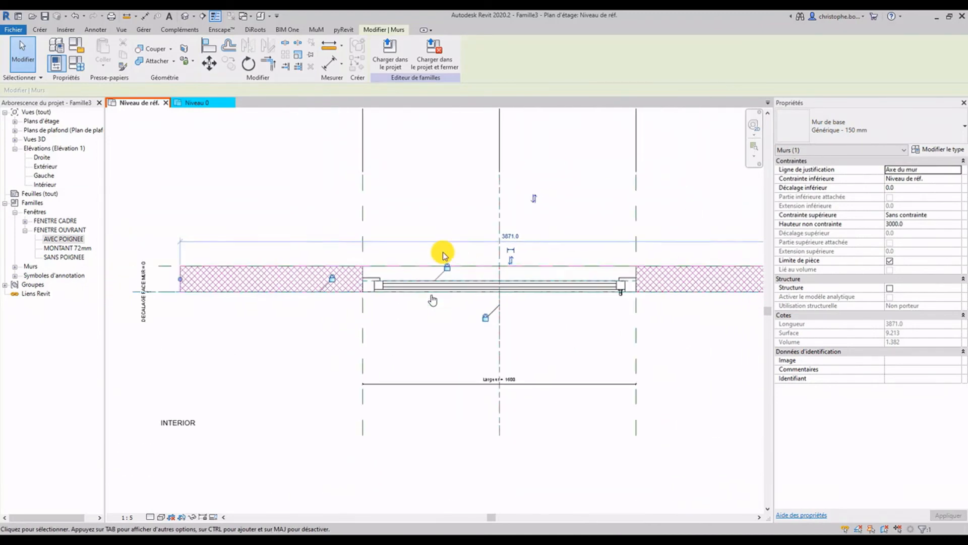
{"action": "scroll", "coordinate": [248, 241], "scroll_direction": "up", "scroll_amount": 1}
{"action": "left_click", "coordinate": [181, 275]}
{"action": "left_click", "coordinate": [182, 278]}
{"action": "key", "text": "Return"}
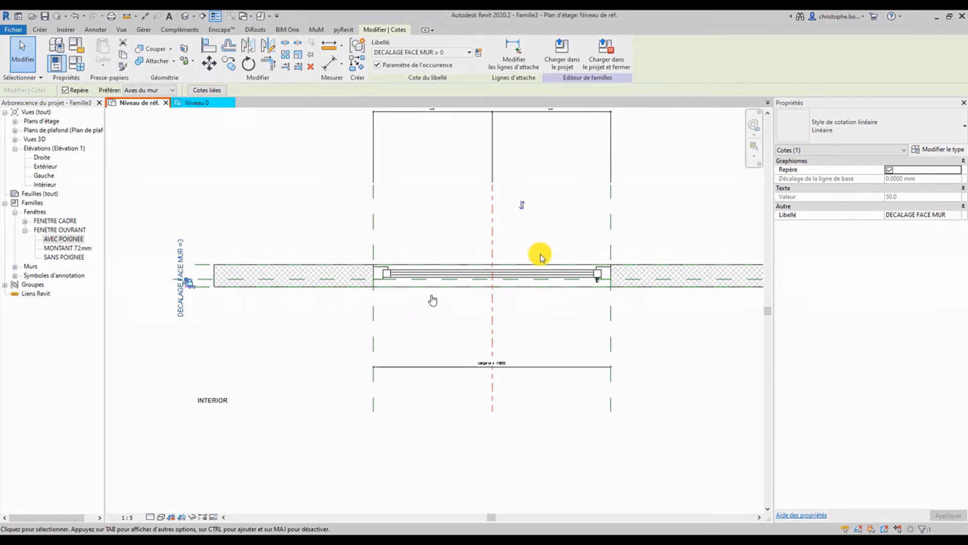
{"action": "left_click", "coordinate": [532, 303]}
Add a double horizontal flip control above the window in the family's plan, beside the existing vertical flip control.
{"action": "scroll", "coordinate": [537, 301], "scroll_direction": "up", "scroll_amount": 2}
{"action": "middle_click_drag", "start_coordinate": [541, 300], "coordinate": [452, 300]}
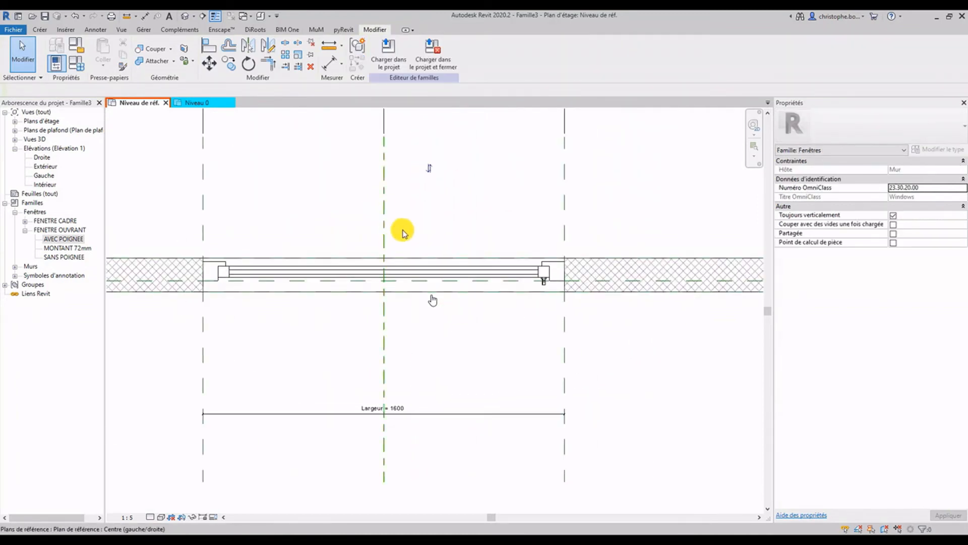
{"action": "middle_click_drag", "start_coordinate": [346, 212], "coordinate": [385, 255]}
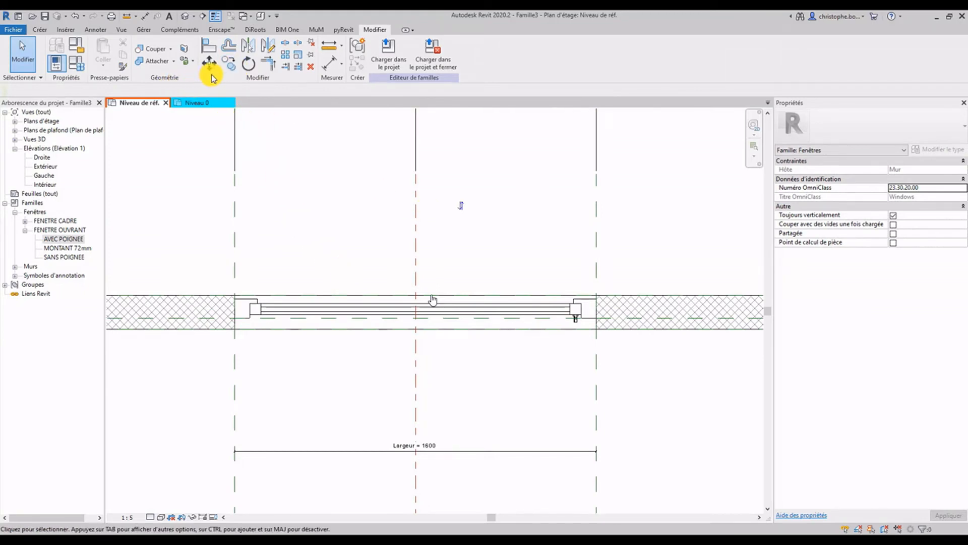
{"action": "left_click", "coordinate": [40, 29]}
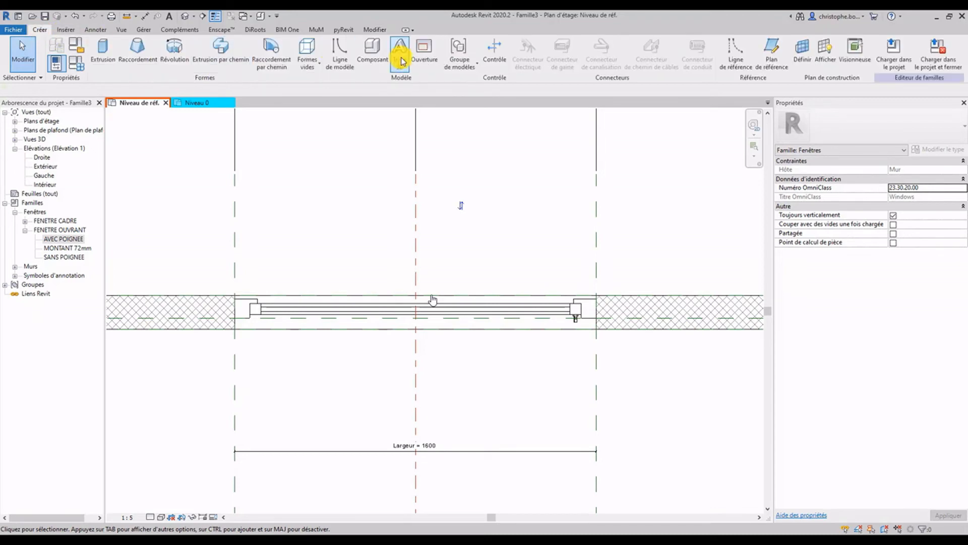
{"action": "left_click", "coordinate": [493, 60]}
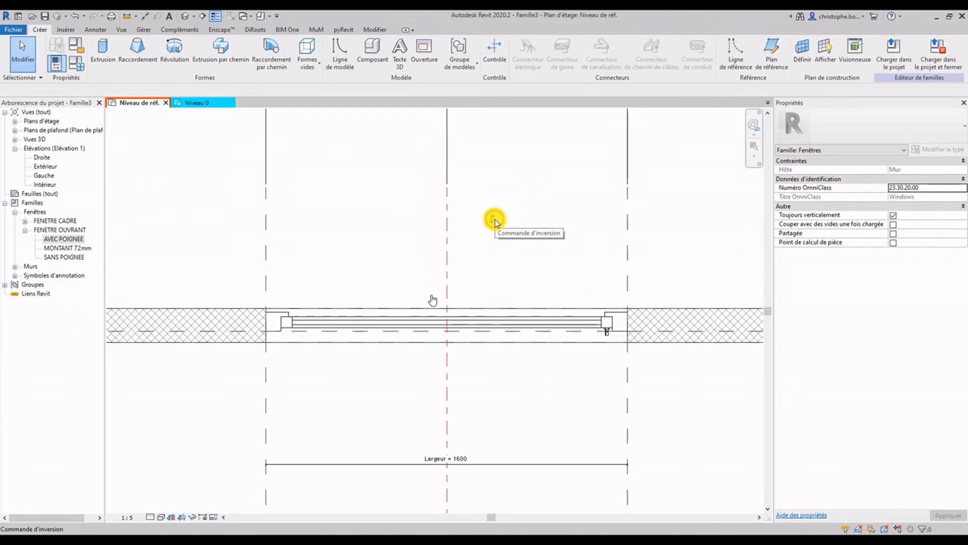
{"action": "left_click", "coordinate": [495, 221]}
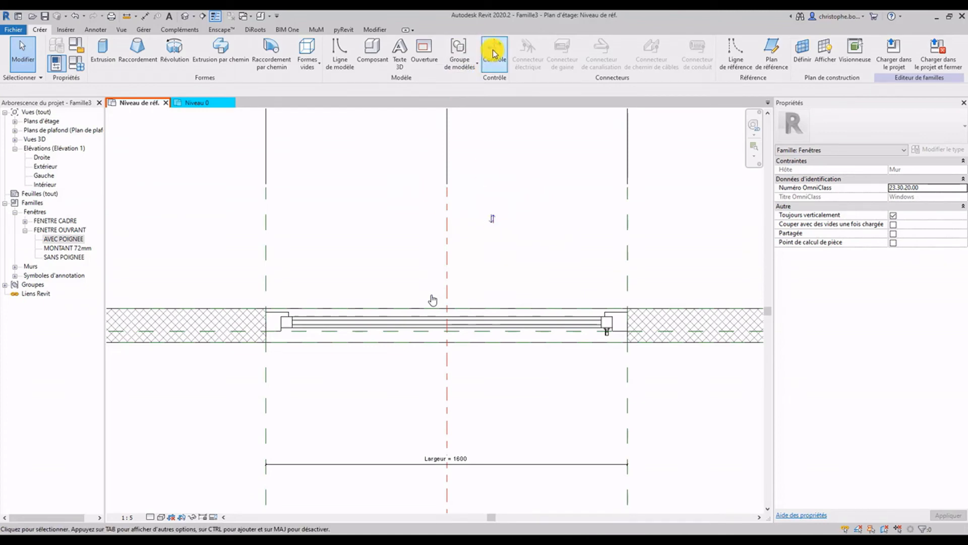
{"action": "left_click", "coordinate": [493, 49]}
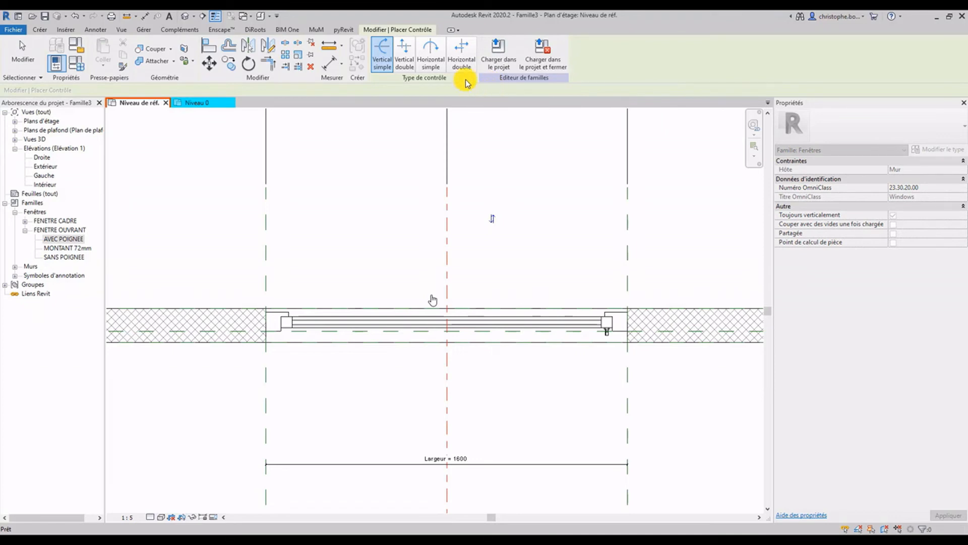
{"action": "left_click", "coordinate": [465, 59]}
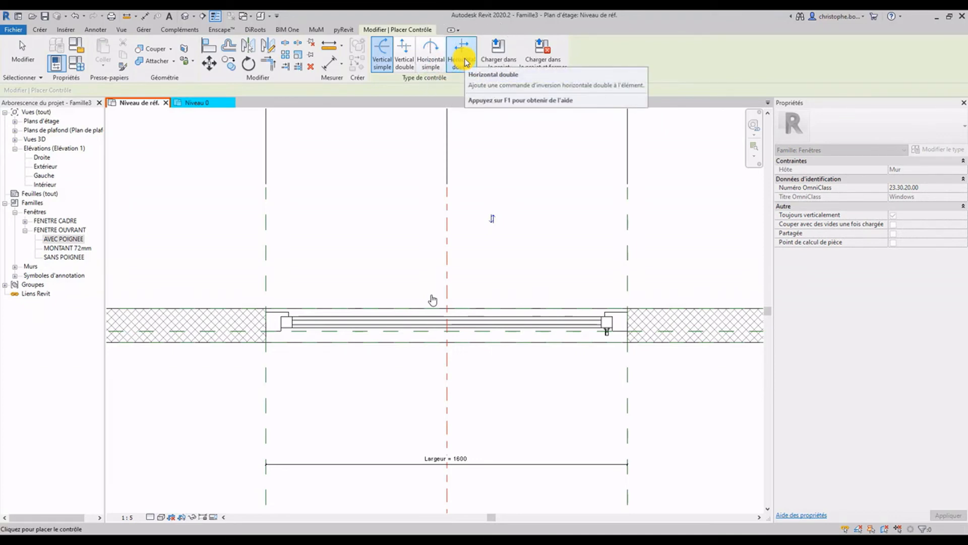
{"action": "left_click", "coordinate": [392, 218]}
{"action": "key", "text": "Escape"}
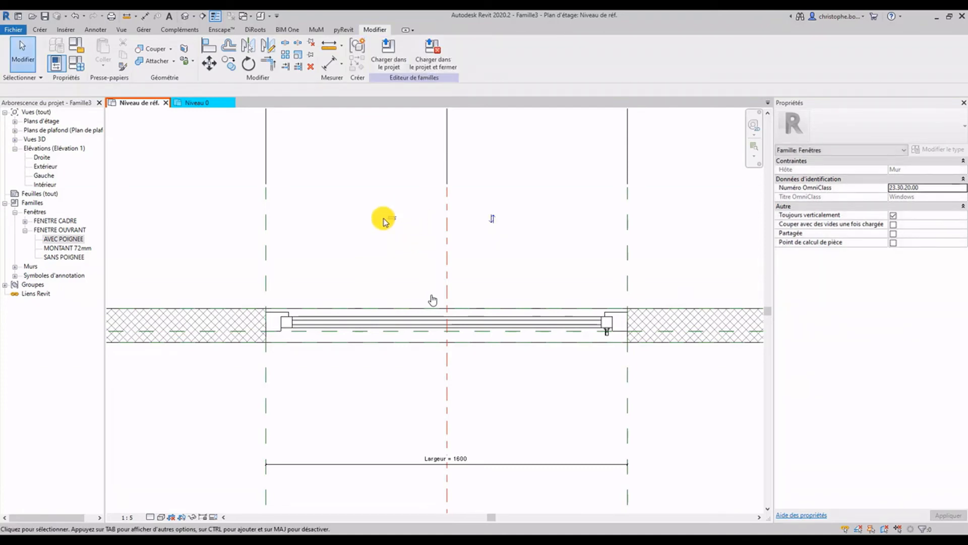
Switch to the project's Niveau 0 plan and test flipping the FENETRE 1 OUVRANT window horizontally and vertically with its flip controls.
{"action": "left_click", "coordinate": [189, 100]}
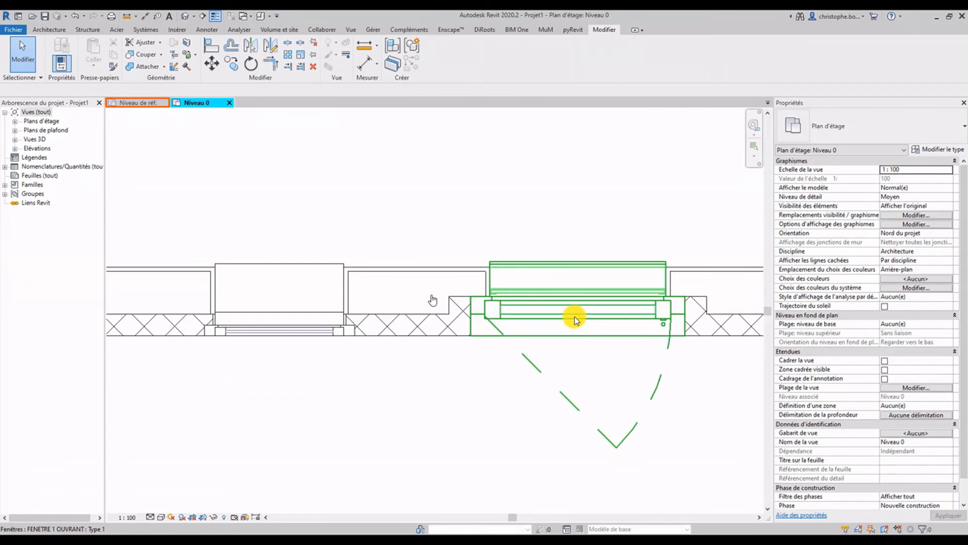
{"action": "left_click", "coordinate": [575, 318]}
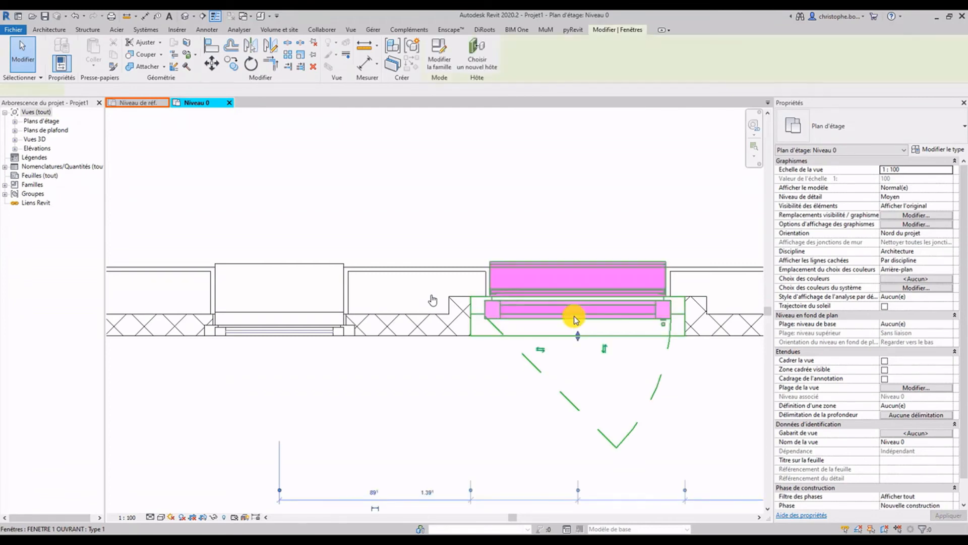
{"action": "left_click", "coordinate": [539, 350]}
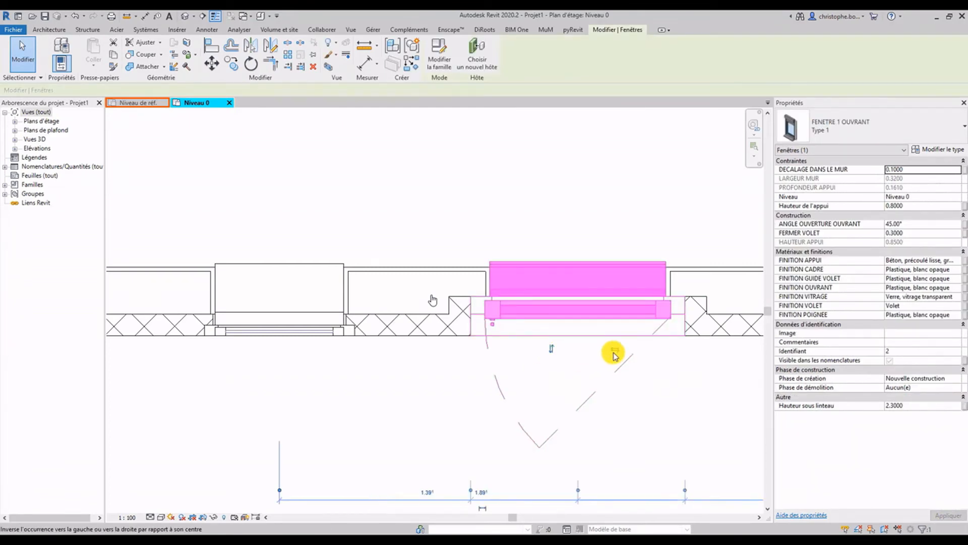
{"action": "left_click", "coordinate": [616, 351]}
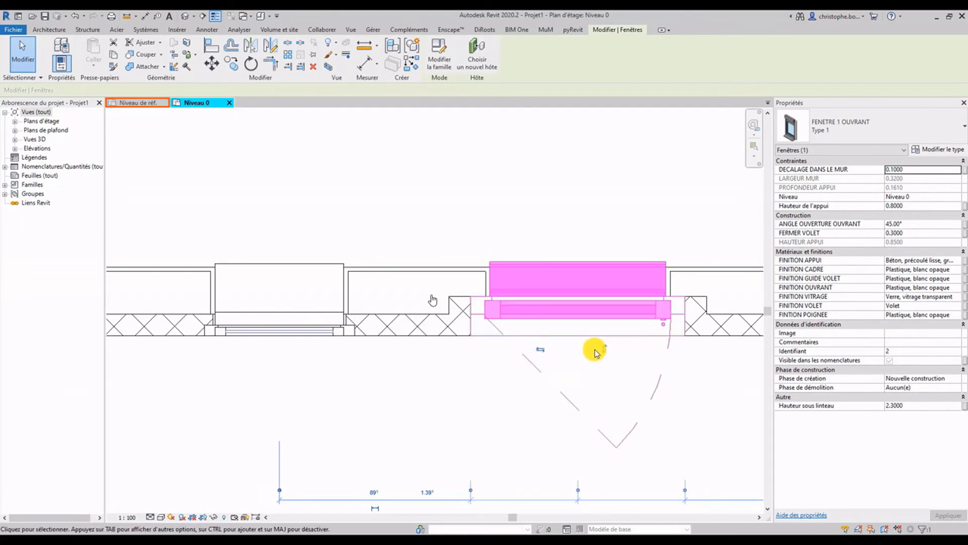
{"action": "left_click", "coordinate": [605, 351]}
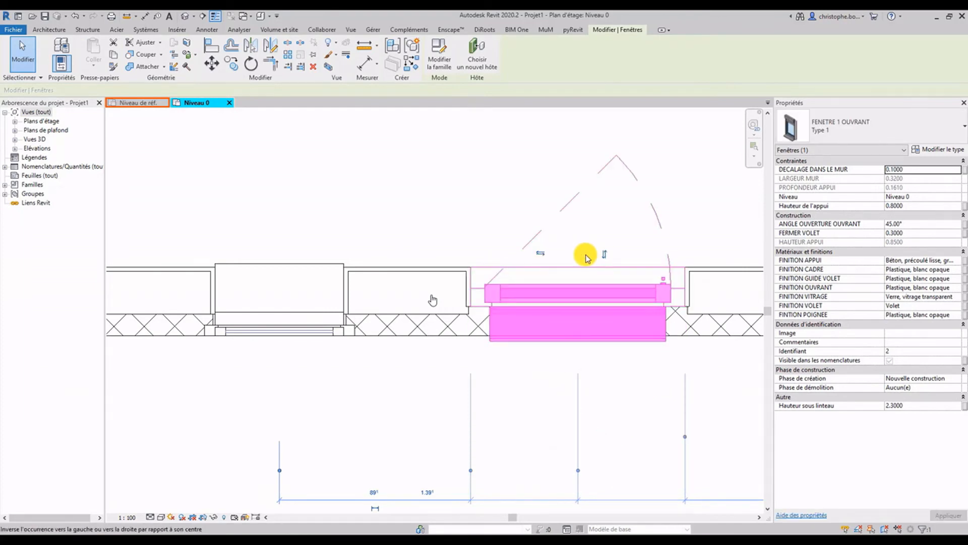
{"action": "left_click", "coordinate": [606, 255]}
{"action": "key", "text": "space"}
{"action": "key", "text": "space"}
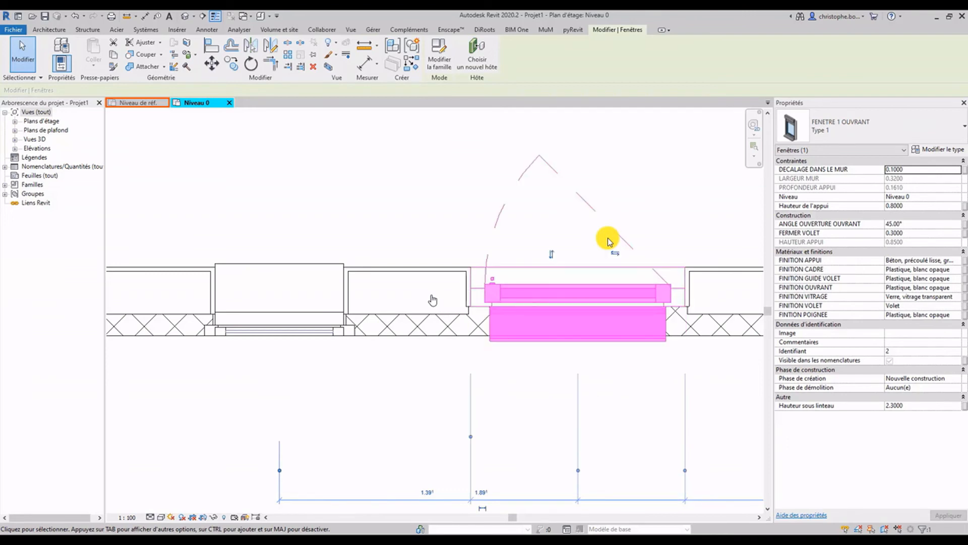
{"action": "left_click", "coordinate": [553, 253]}
{"action": "left_click", "coordinate": [534, 376]}
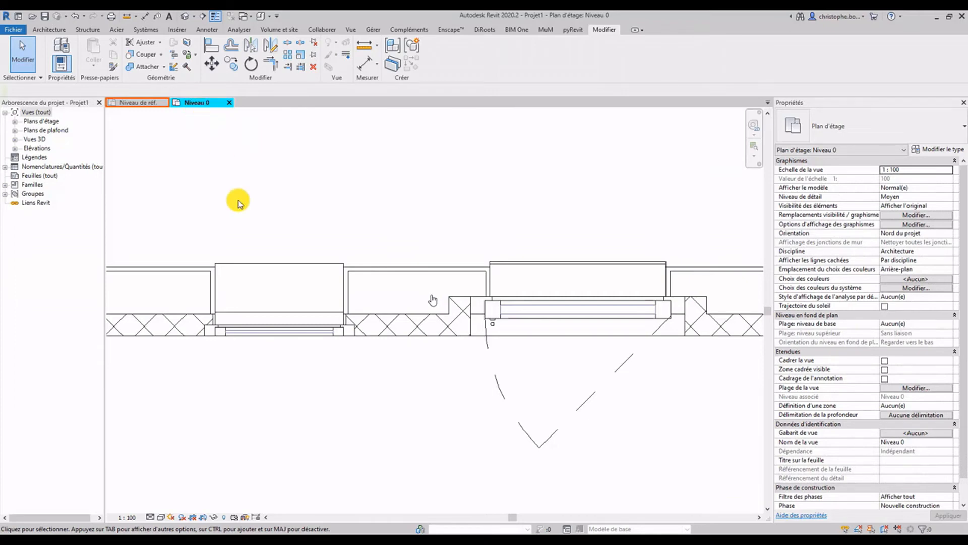
Load the window family Famille3 into the project and place one instance in the wall beside the existing window.
{"action": "left_click", "coordinate": [144, 103]}
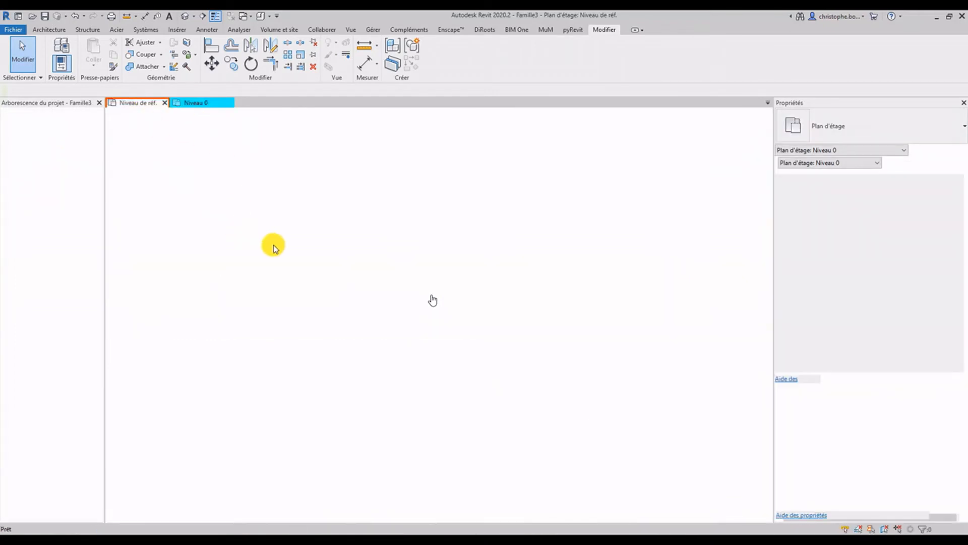
{"action": "middle_click_drag", "start_coordinate": [511, 246], "coordinate": [423, 327]}
{"action": "scroll", "coordinate": [394, 271], "scroll_direction": "down", "scroll_amount": 2}
{"action": "scroll", "coordinate": [410, 359], "scroll_direction": "up", "scroll_amount": 2}
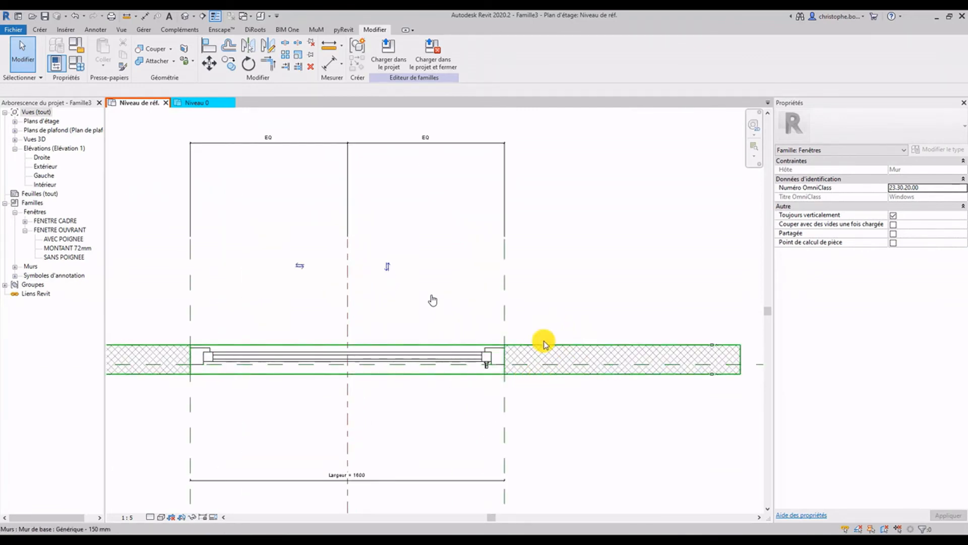
{"action": "left_click", "coordinate": [393, 62]}
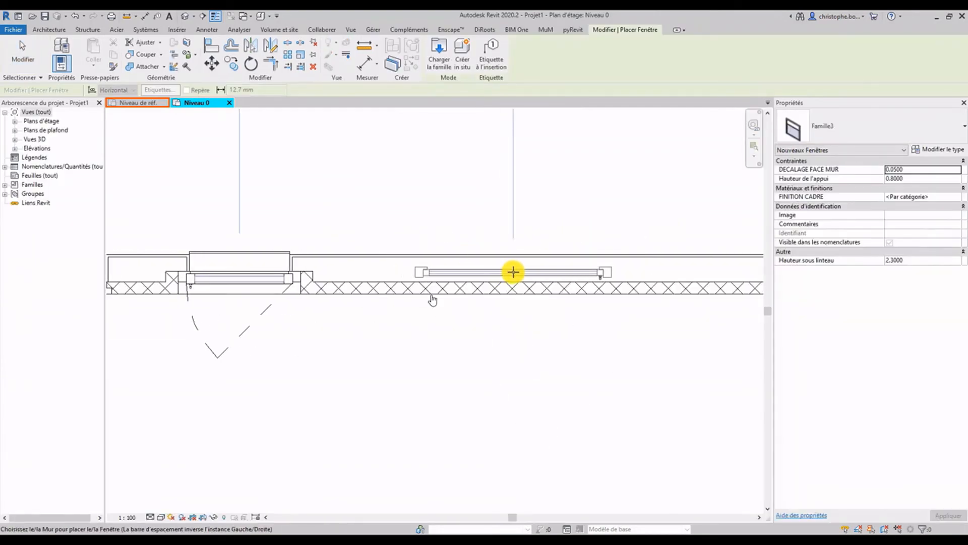
{"action": "left_click", "coordinate": [513, 272]}
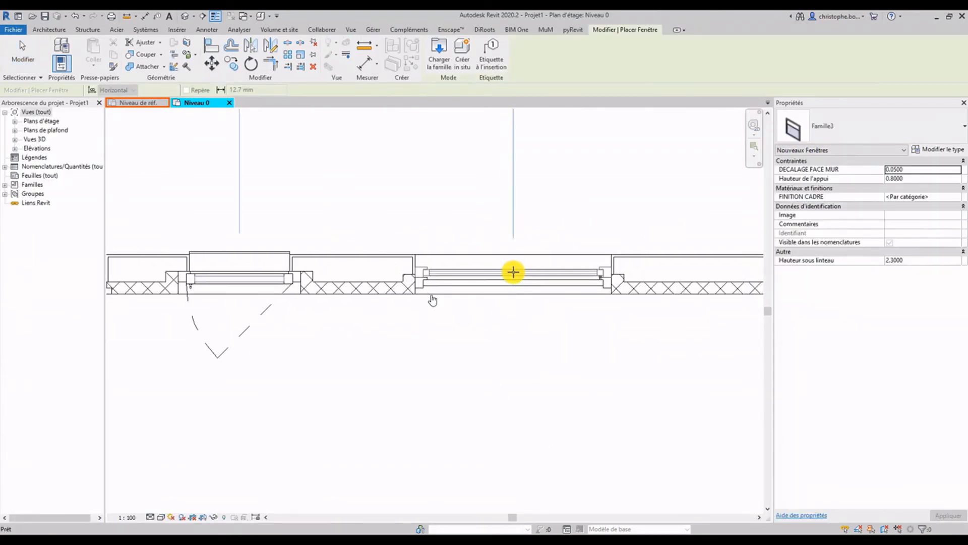
{"action": "key", "text": "Escape"}
{"action": "key", "text": "Escape"}
{"action": "scroll", "coordinate": [513, 281], "scroll_direction": "up", "scroll_amount": 2}
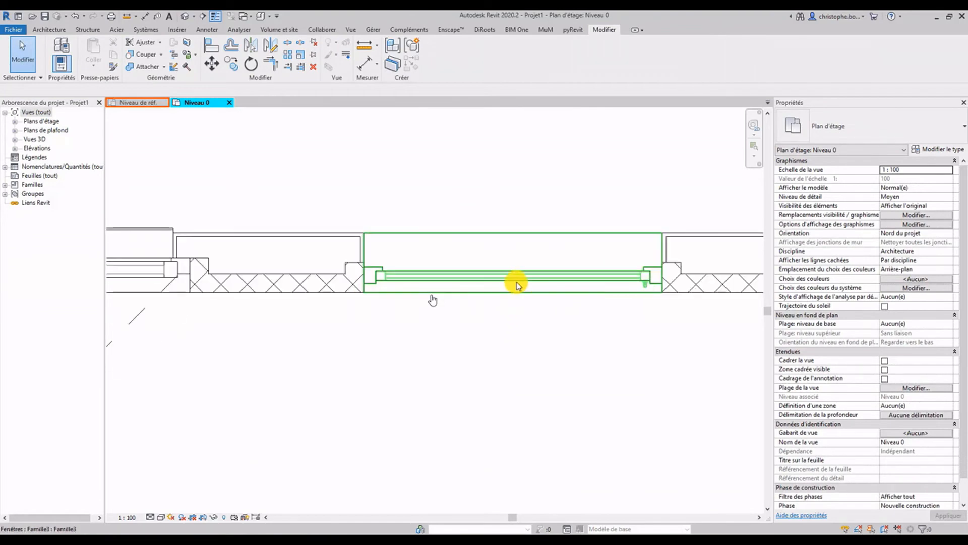
Set DECALAGE FACE MUR of the placed Famille3 window to 0 and clear the selection.
{"action": "left_click", "coordinate": [517, 284]}
{"action": "left_click", "coordinate": [922, 171]}
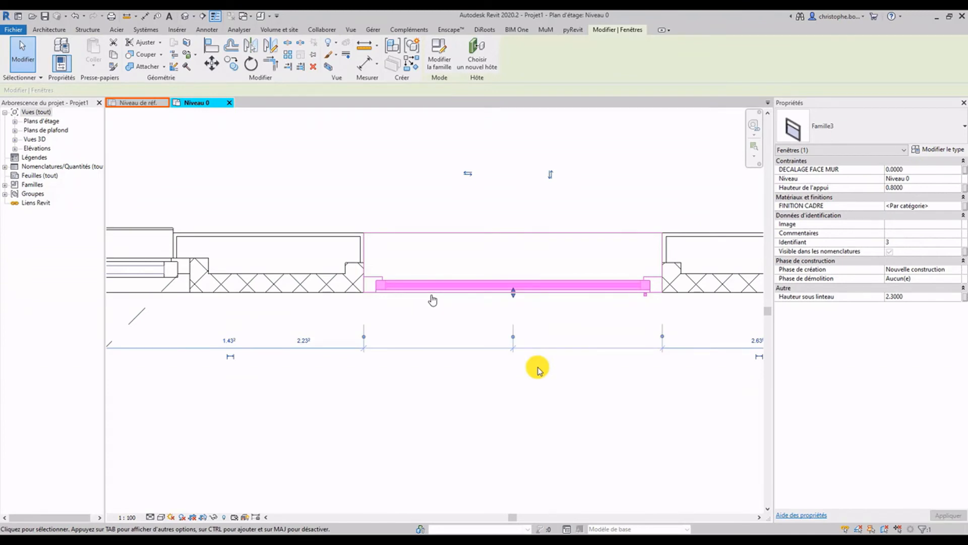
{"action": "left_click", "coordinate": [537, 320]}
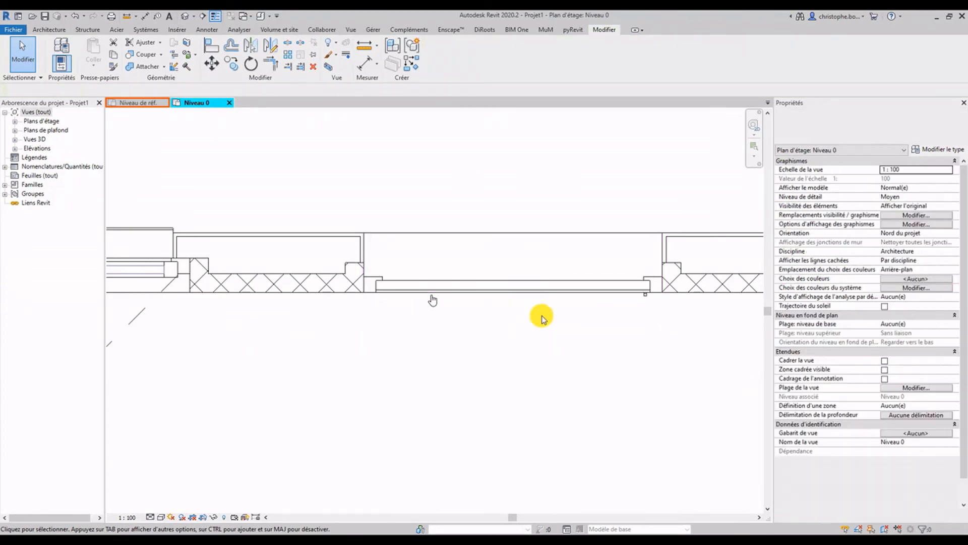
Examine the placed window's sill height and its type dimensions, including Hauteur, in the type properties.
{"action": "left_click", "coordinate": [545, 285]}
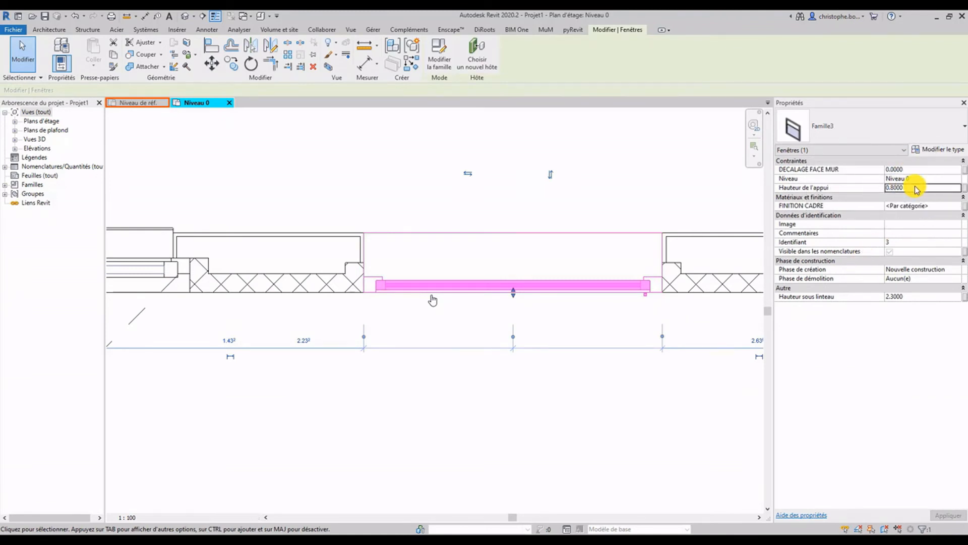
{"action": "left_click", "coordinate": [903, 188]}
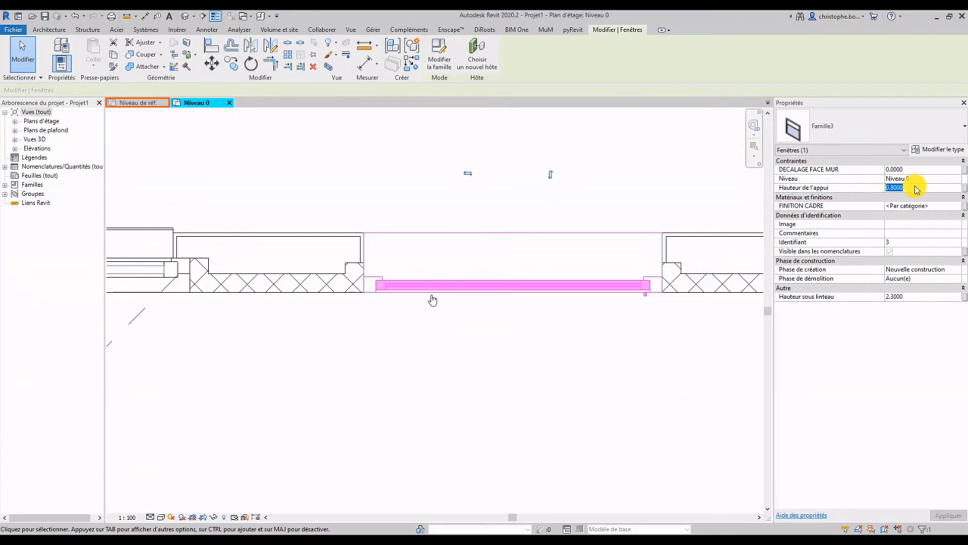
{"action": "left_click", "coordinate": [928, 149]}
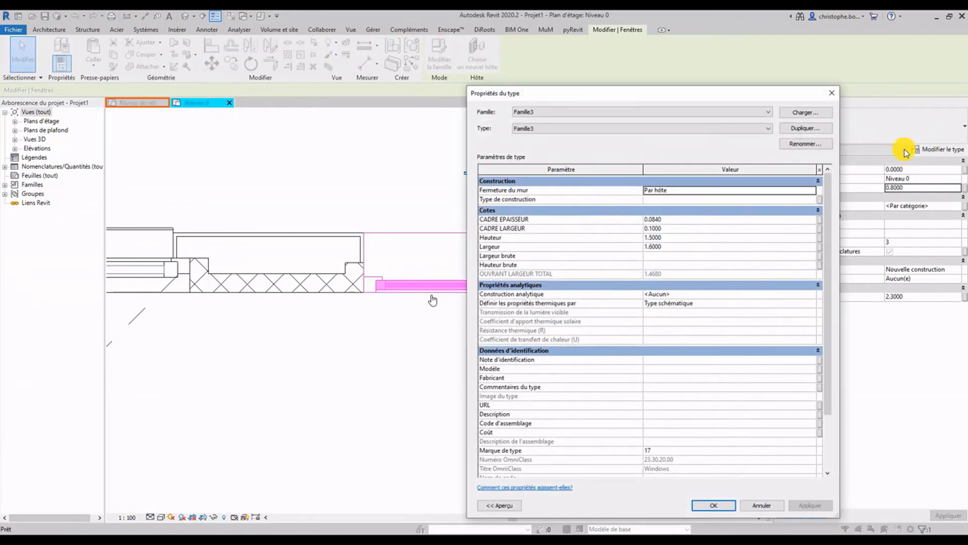
{"action": "left_click", "coordinate": [674, 237]}
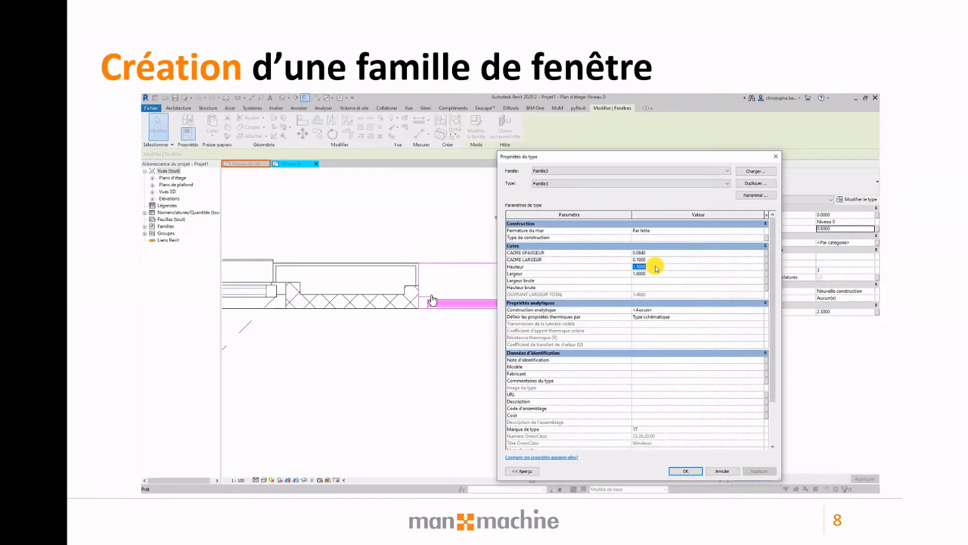
{"action": "left_click", "coordinate": [38, 429]}
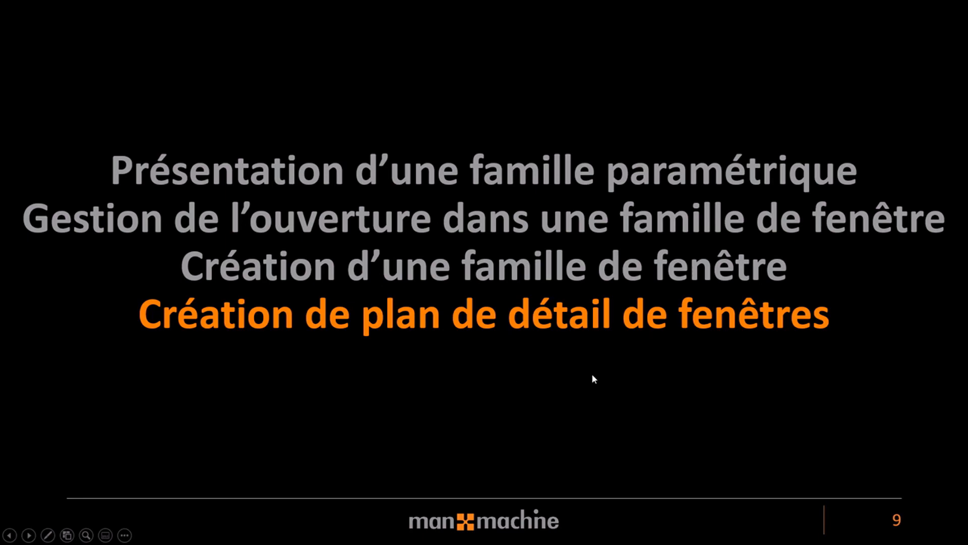
{"action": "left_click", "coordinate": [519, 377]}
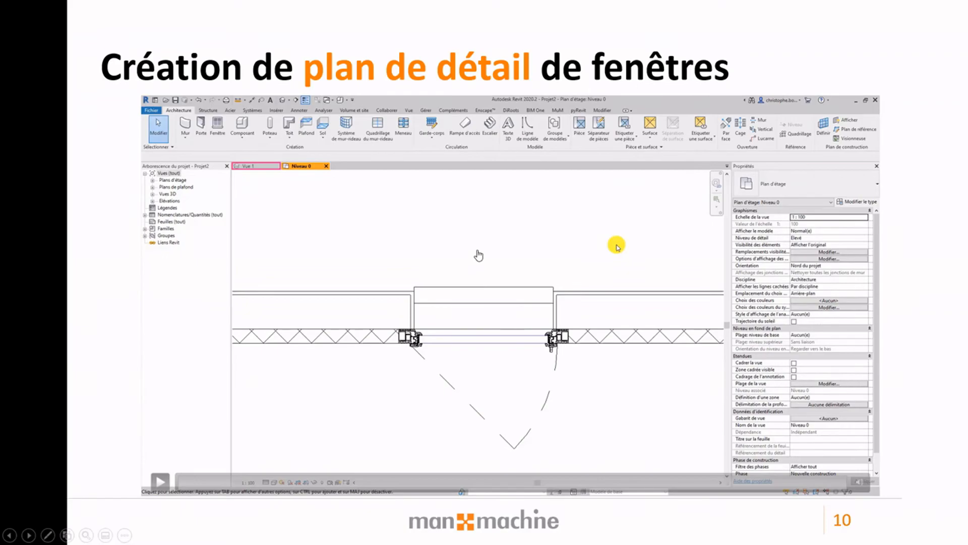
{"action": "left_click", "coordinate": [479, 256]}
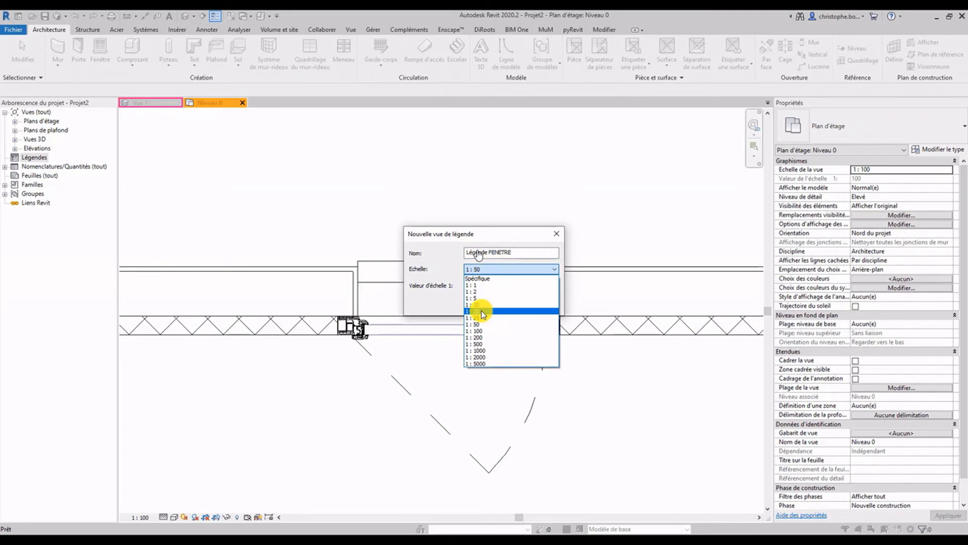
Set the scale of the new legend view Légende FENETRE to 1:25.
{"action": "left_click", "coordinate": [482, 318]}
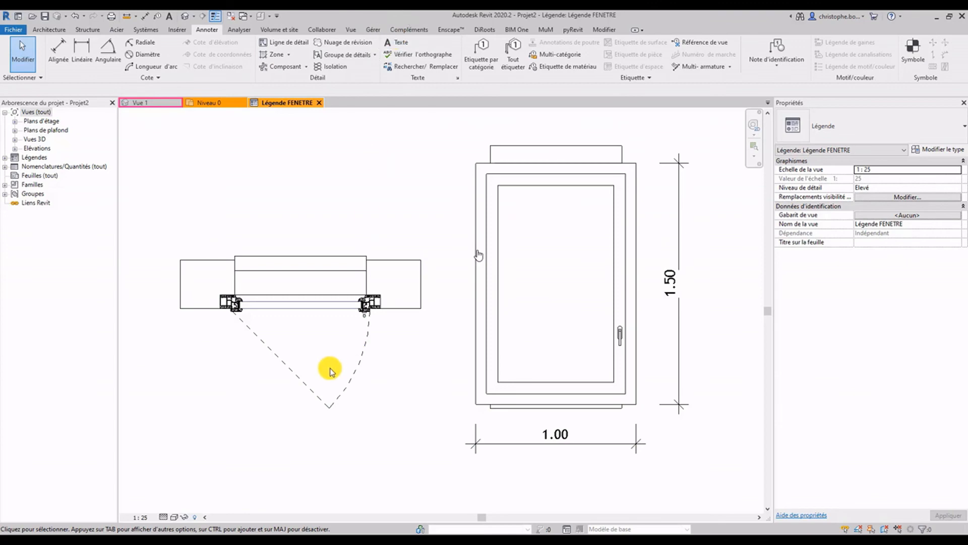
In the Niveau 0 floor plan, create a rectangular callout of type Vue de détail : Détails around the window.
{"action": "left_click", "coordinate": [212, 107]}
{"action": "scroll", "coordinate": [372, 237], "scroll_direction": "down", "scroll_amount": 2}
{"action": "middle_click_drag", "start_coordinate": [372, 237], "coordinate": [412, 278]}
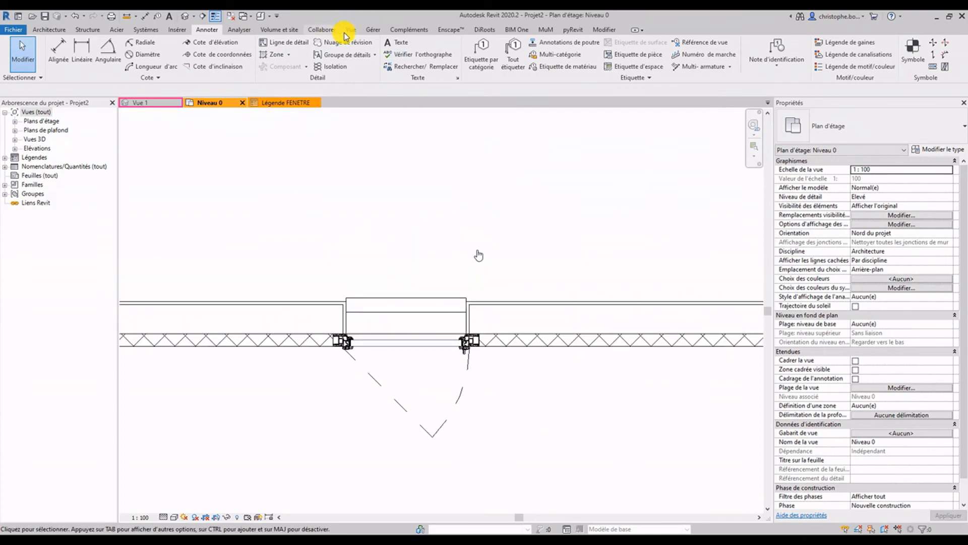
{"action": "left_click", "coordinate": [351, 30]}
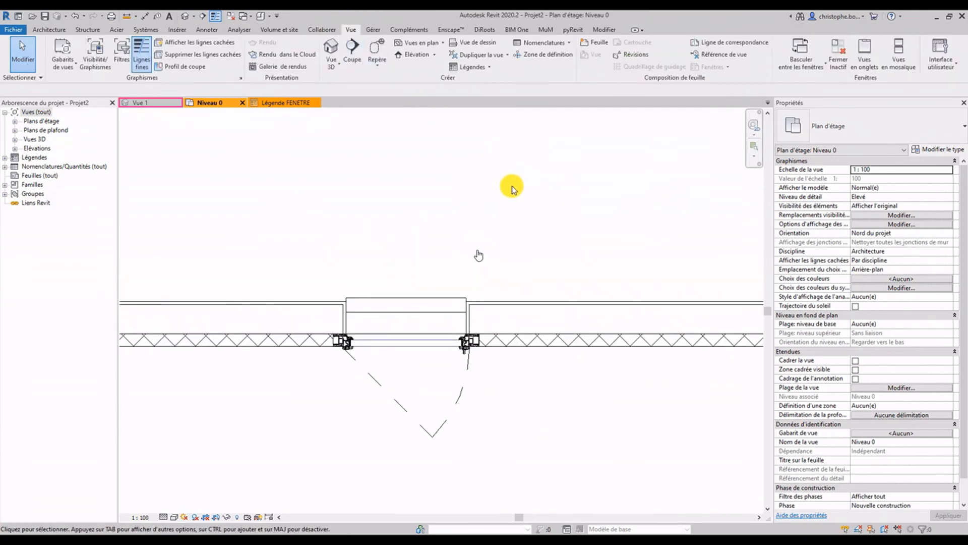
{"action": "middle_click_drag", "start_coordinate": [512, 189], "coordinate": [514, 196]}
{"action": "left_click", "coordinate": [379, 50]}
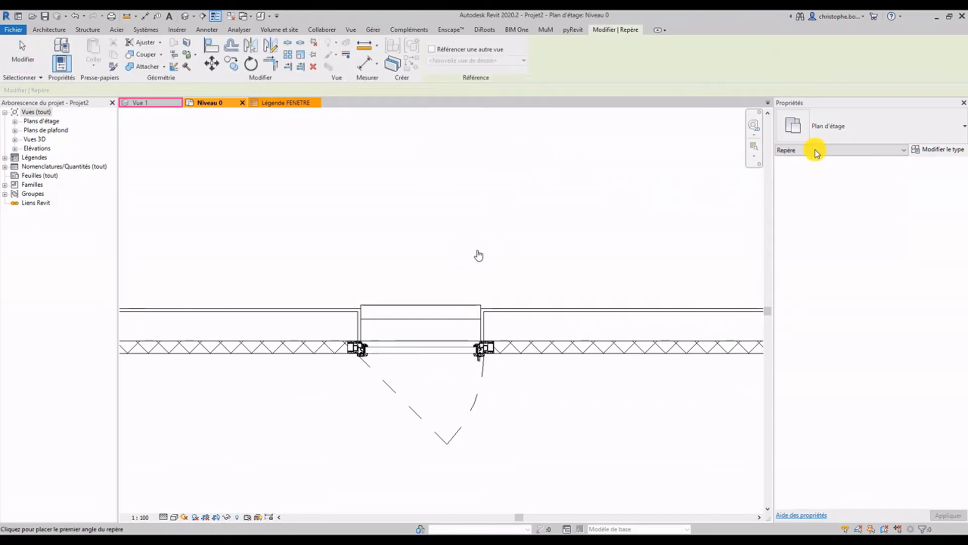
{"action": "left_click", "coordinate": [848, 125]}
{"action": "left_click", "coordinate": [812, 210]}
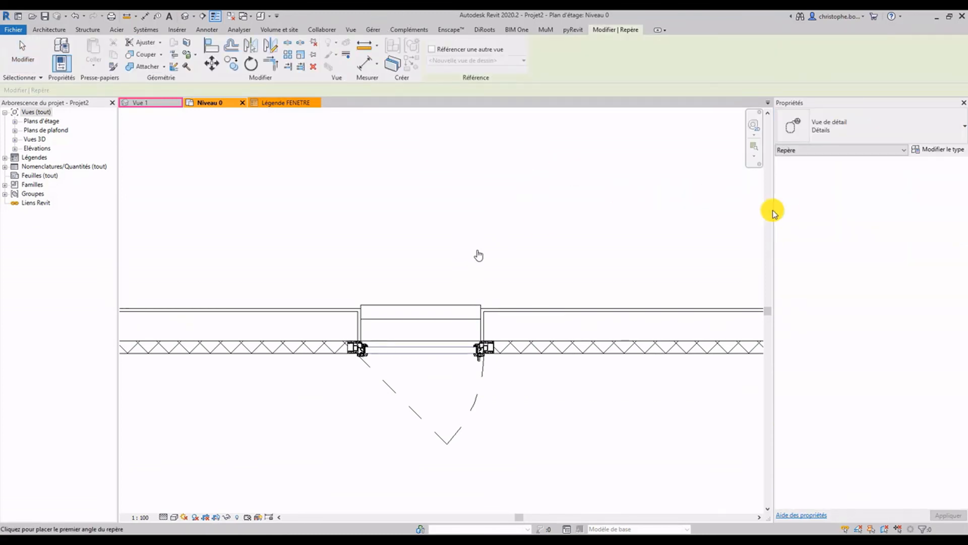
{"action": "left_click", "coordinate": [319, 287]}
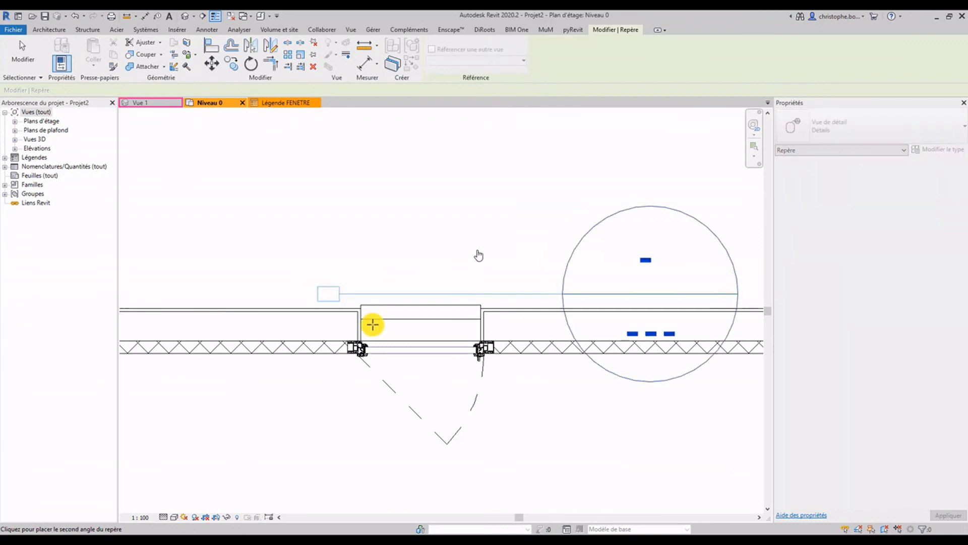
{"action": "left_click", "coordinate": [523, 410]}
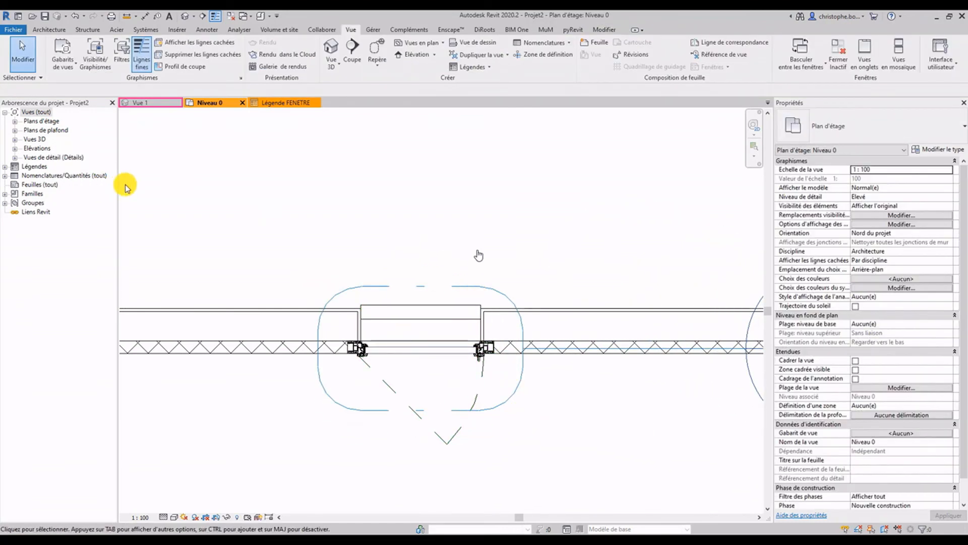
Open the new detail view Détail 0 and try to change its detail level directly in the view.
{"action": "left_click", "coordinate": [15, 158]}
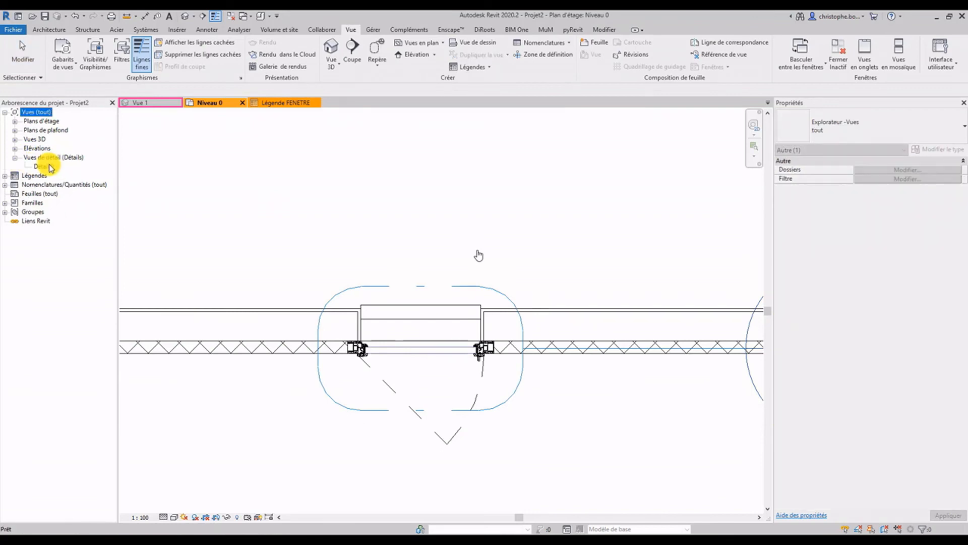
{"action": "double_click", "coordinate": [49, 167]}
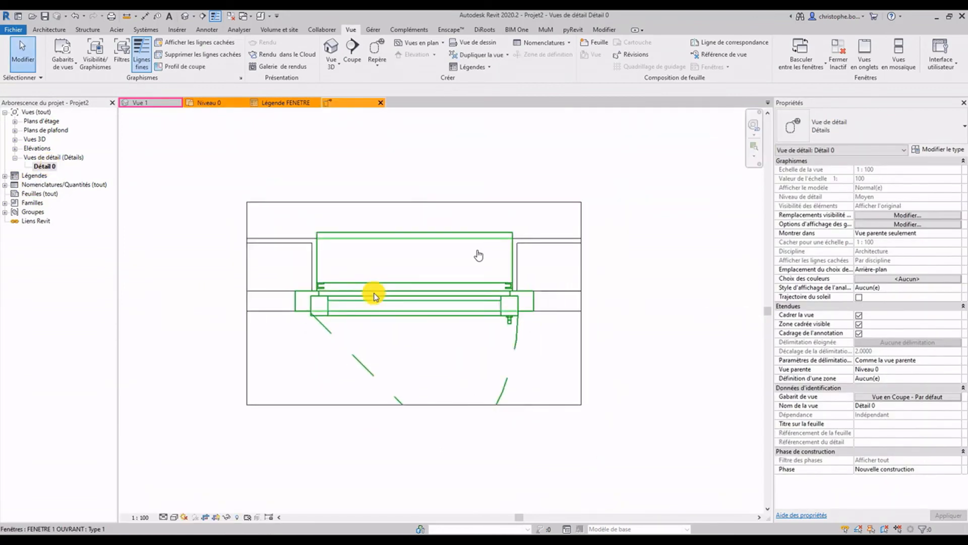
{"action": "left_click", "coordinate": [163, 517]}
{"action": "left_click", "coordinate": [177, 497]}
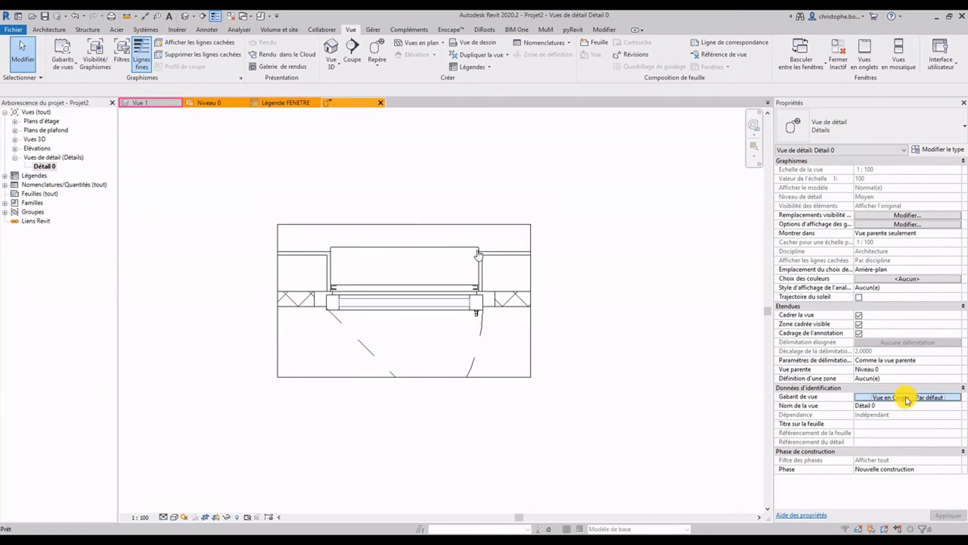
In the view template Vue en Coupe - Par défaut, set Niveau de détail to Elevé and the view scale to 1:25.
{"action": "left_click", "coordinate": [906, 397]}
{"action": "left_click", "coordinate": [512, 220]}
{"action": "left_click", "coordinate": [512, 220]}
{"action": "left_click", "coordinate": [511, 219]}
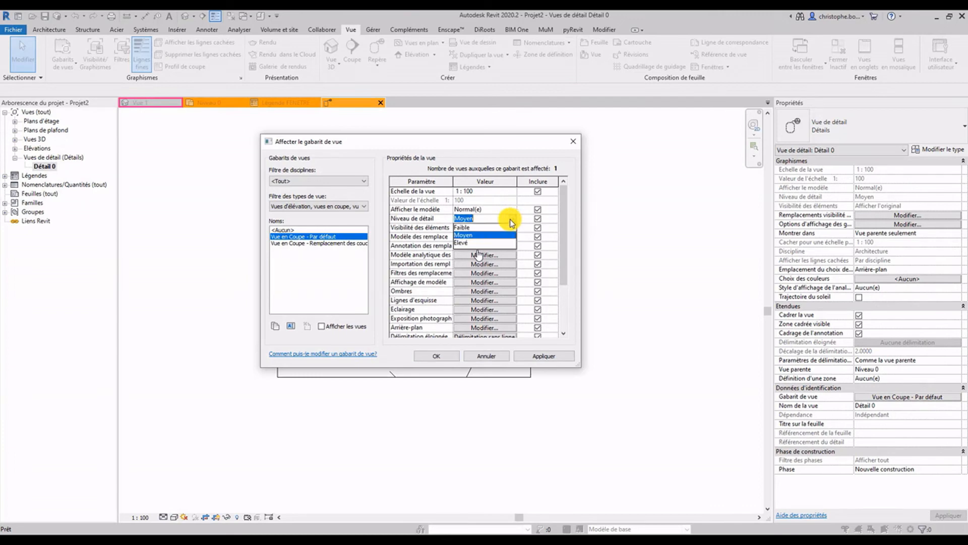
{"action": "left_click", "coordinate": [475, 243]}
{"action": "left_click", "coordinate": [512, 192]}
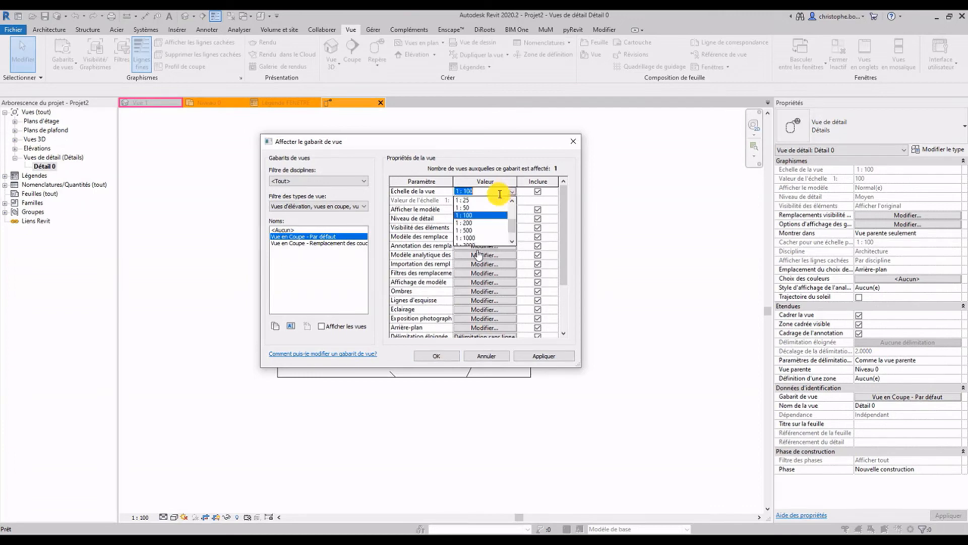
{"action": "left_click", "coordinate": [469, 207]}
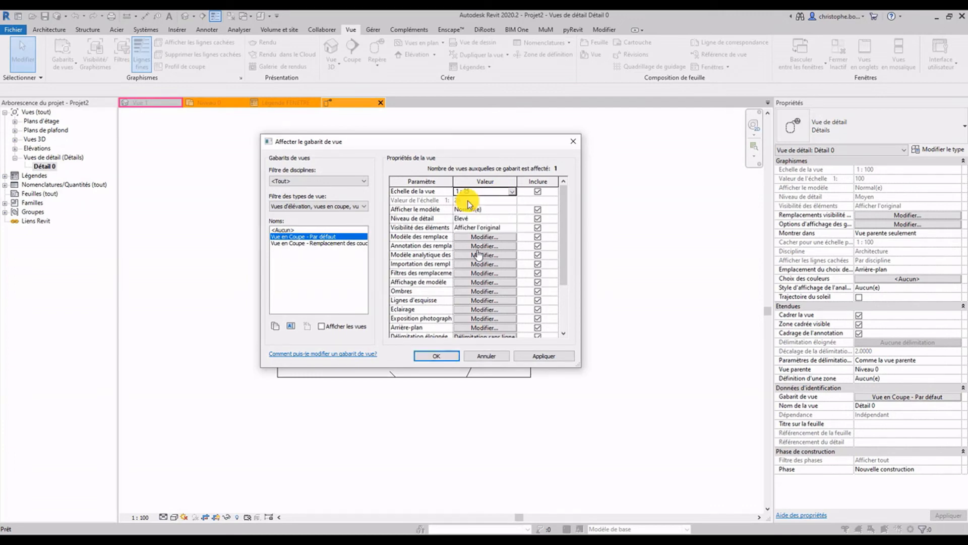
{"action": "left_click", "coordinate": [444, 355]}
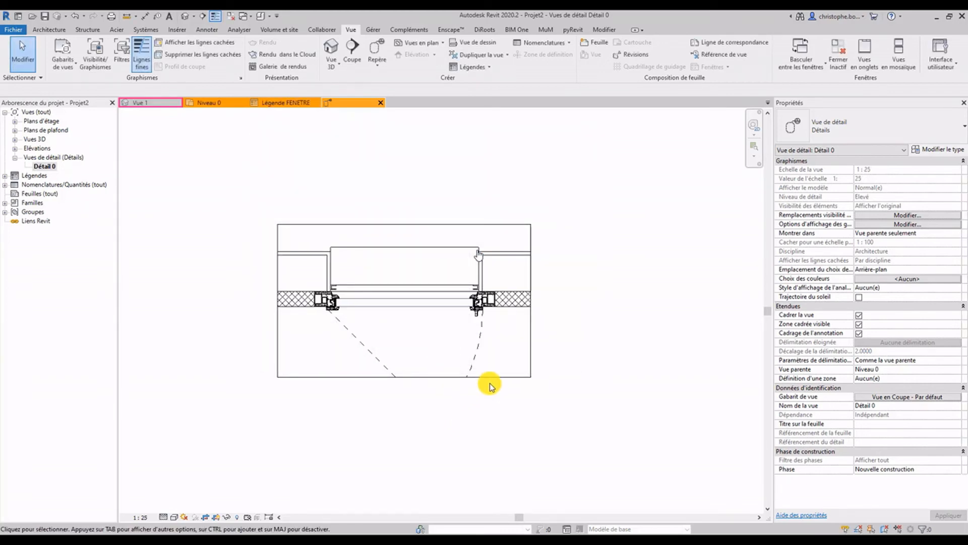
Extend the lower edge of Détail 0's crop region to include the window's complete opening swing, and deselect it.
{"action": "scroll", "coordinate": [410, 298], "scroll_direction": "up", "scroll_amount": 3}
{"action": "scroll", "coordinate": [426, 337], "scroll_direction": "down", "scroll_amount": 3}
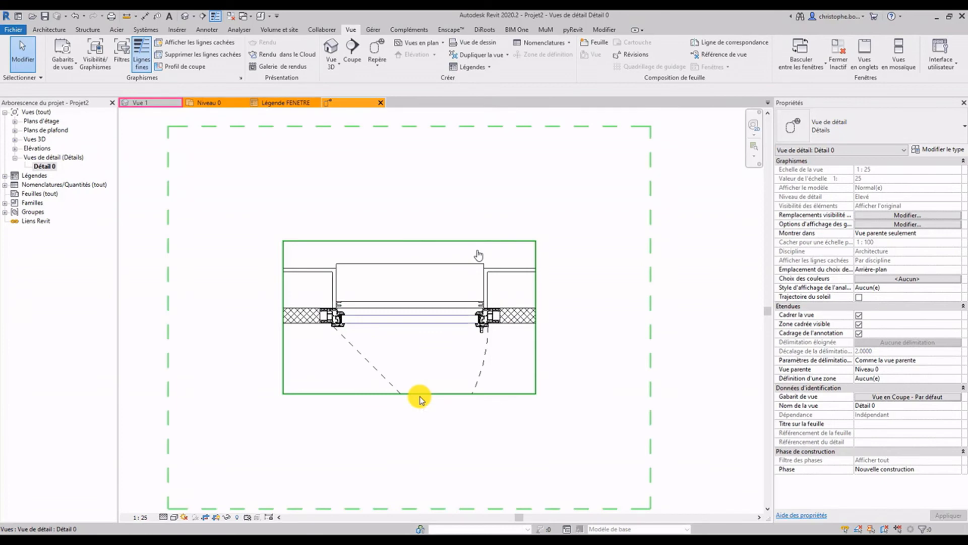
{"action": "left_click", "coordinate": [423, 393]}
{"action": "left_click_drag", "start_coordinate": [409, 393], "coordinate": [409, 418]}
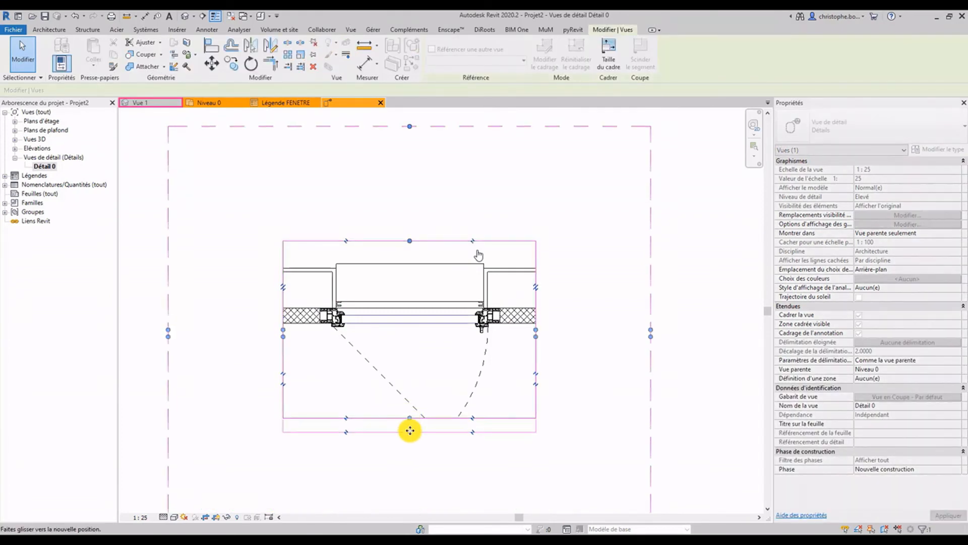
{"action": "scroll", "coordinate": [427, 373], "scroll_direction": "up", "scroll_amount": 2}
{"action": "left_click", "coordinate": [339, 371]}
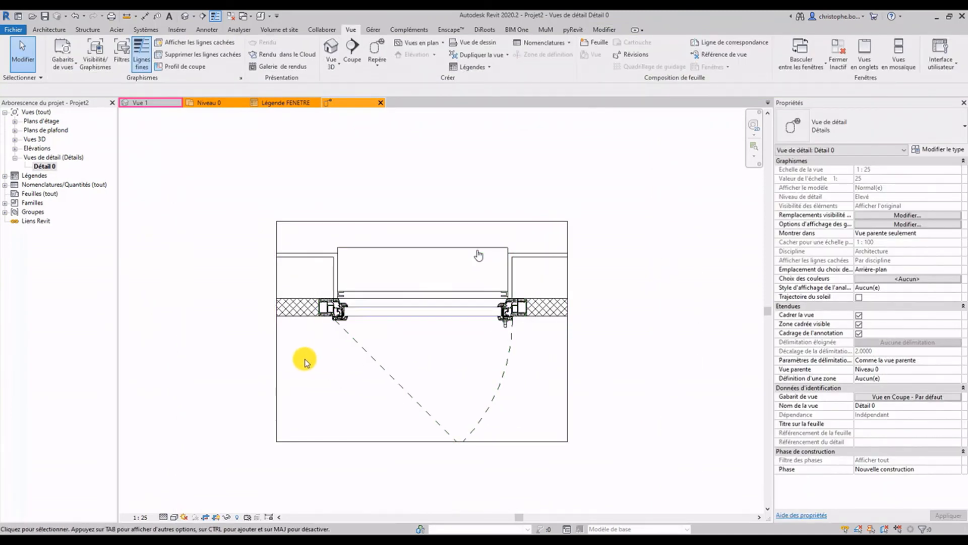
Hide the Murs model category through the view template Vue en Coupe - Par défaut.
{"action": "left_click", "coordinate": [889, 398]}
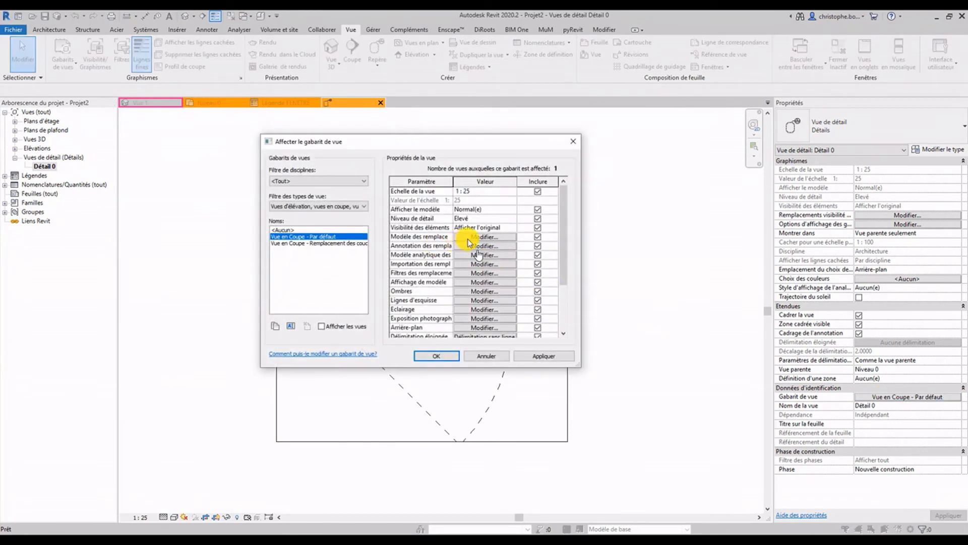
{"action": "left_click", "coordinate": [471, 238]}
{"action": "left_click", "coordinate": [226, 278]}
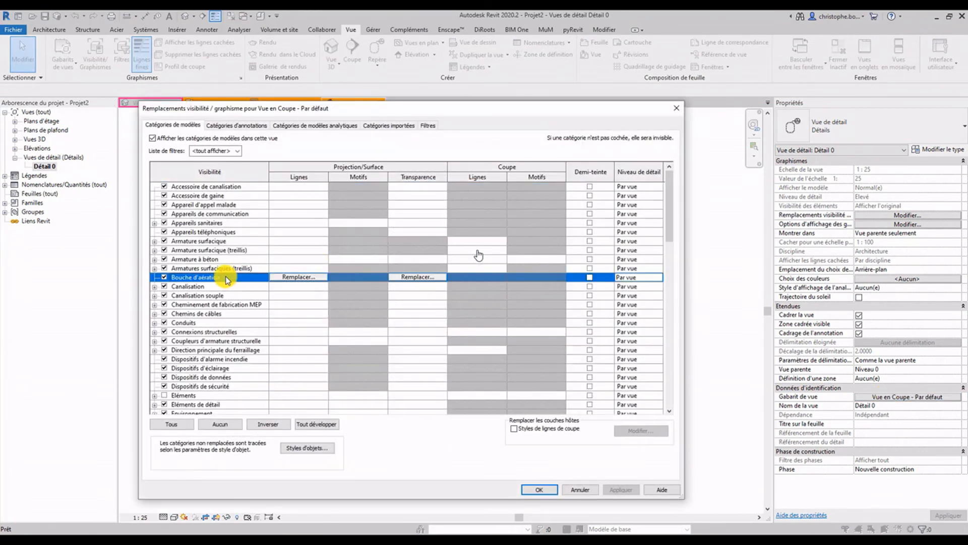
{"action": "key", "text": "m"}
{"action": "scroll", "coordinate": [213, 374], "scroll_direction": "down", "scroll_amount": 2}
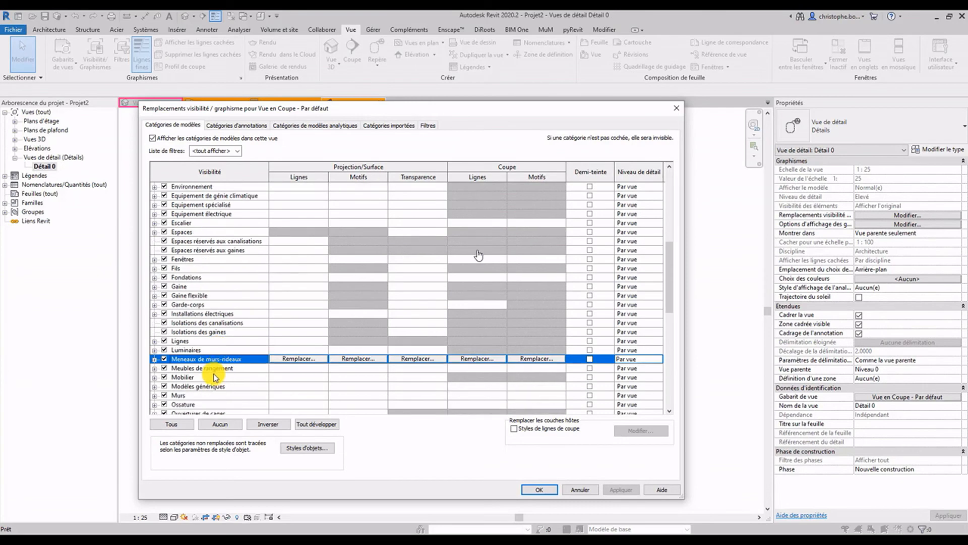
{"action": "left_click", "coordinate": [164, 395]}
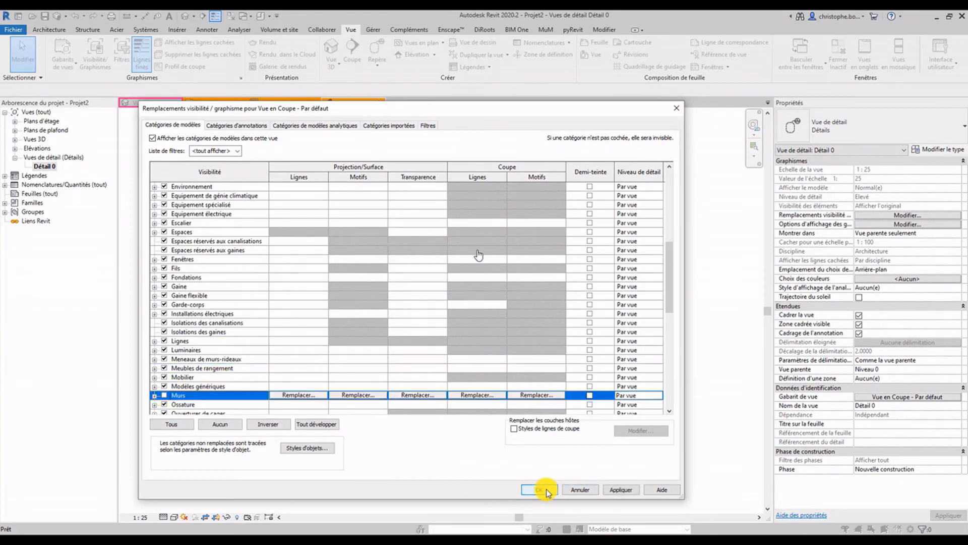
{"action": "left_click", "coordinate": [548, 489]}
{"action": "left_click", "coordinate": [435, 356]}
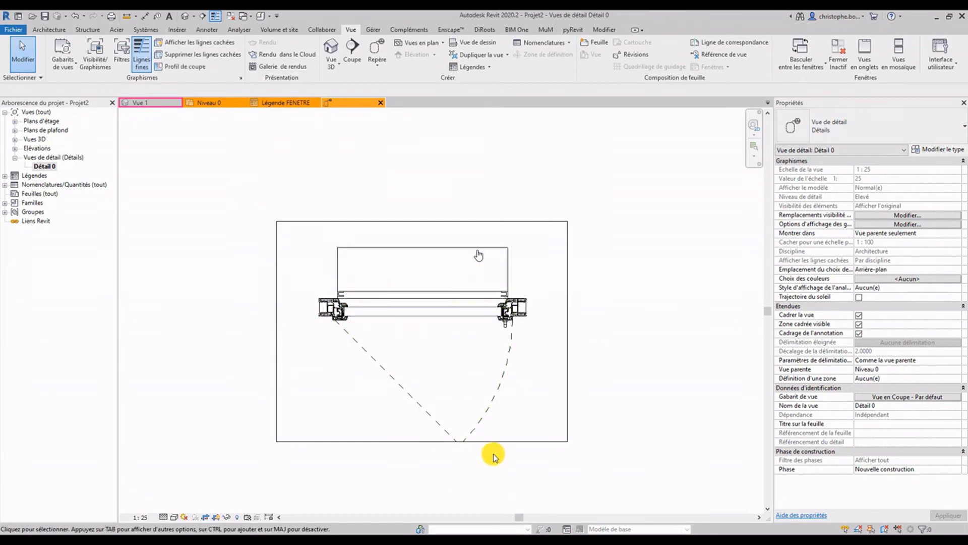
Draw a vertical detail section line through the middle of the window in Détail 0.
{"action": "scroll", "coordinate": [463, 360], "scroll_direction": "down", "scroll_amount": 1}
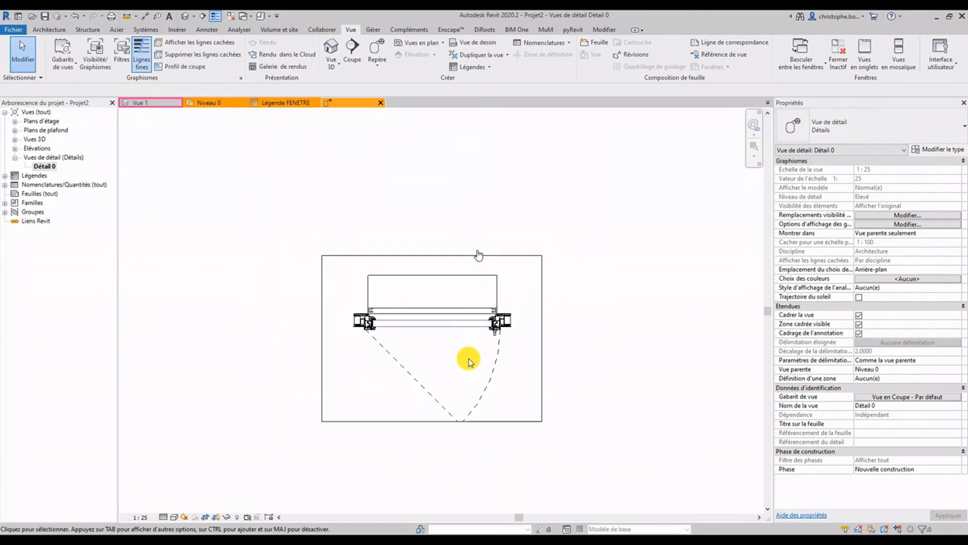
{"action": "middle_click_drag", "start_coordinate": [469, 361], "coordinate": [401, 346]}
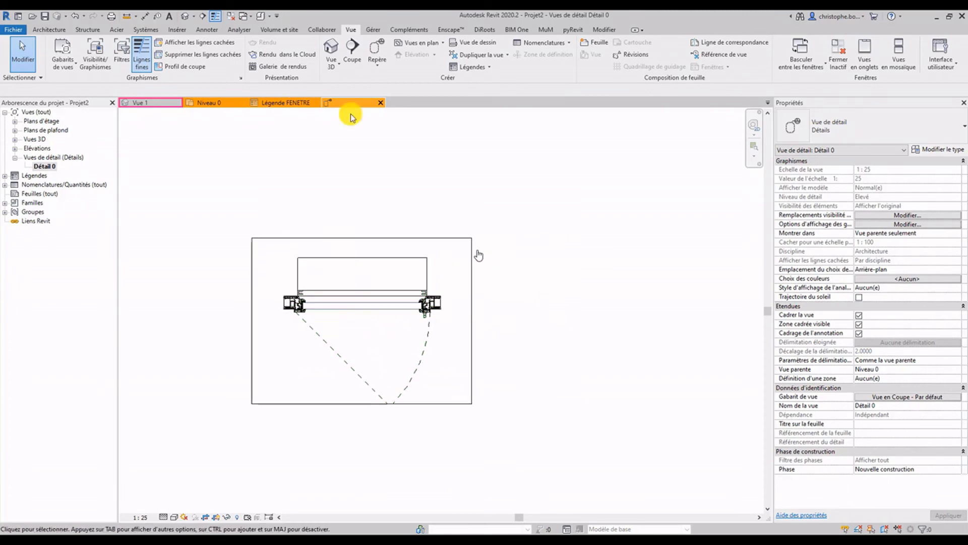
{"action": "left_click", "coordinate": [353, 54]}
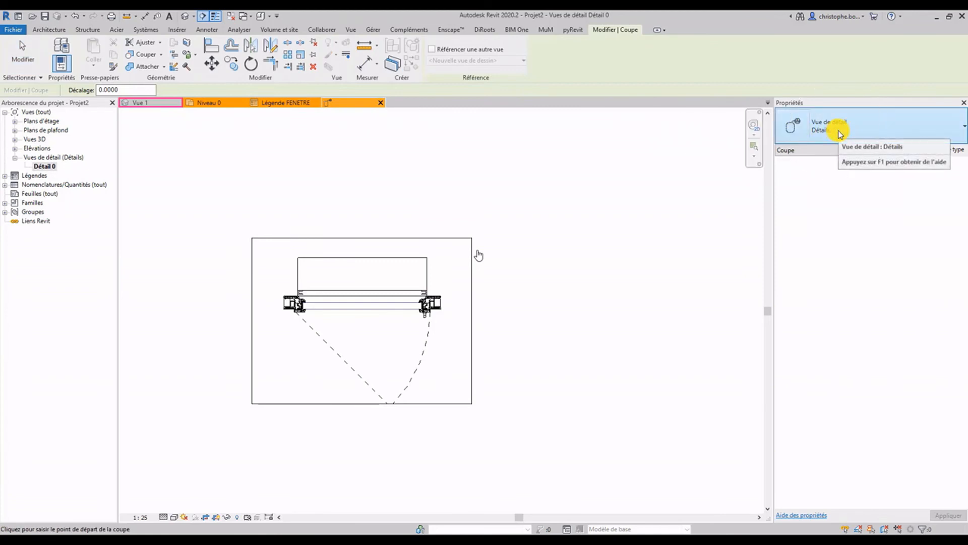
{"action": "left_click", "coordinate": [354, 199]}
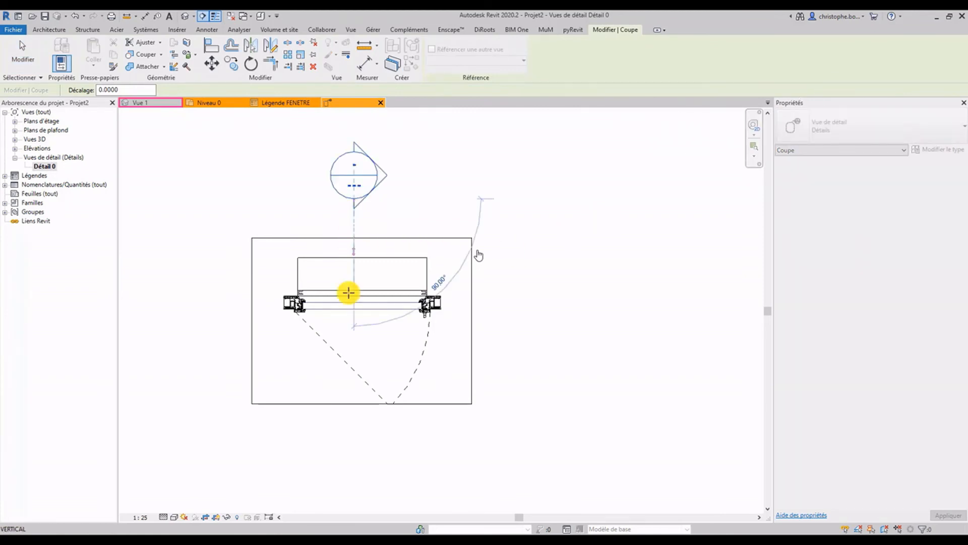
{"action": "left_click", "coordinate": [353, 435]}
{"action": "key", "text": "Escape"}
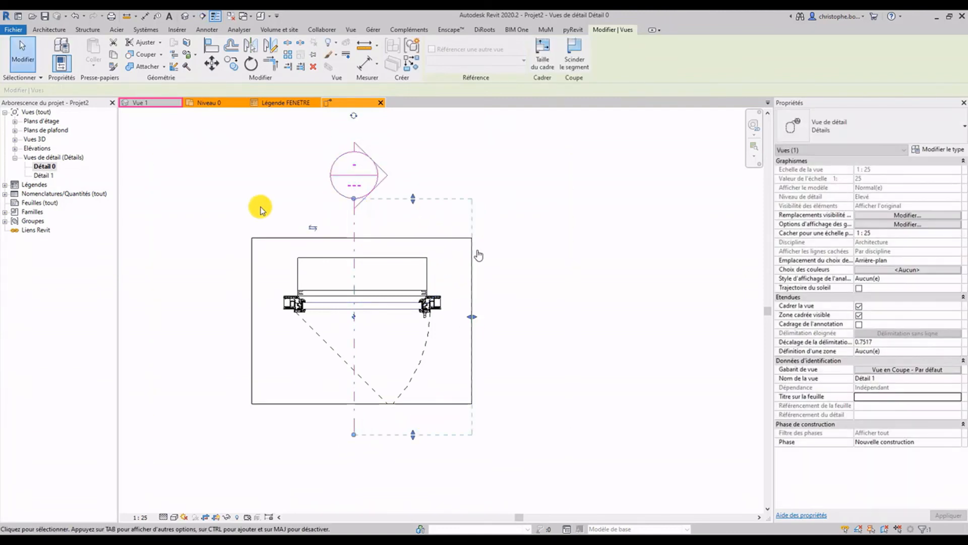
Open the section view Détail 1 and adjust its upper and lower crop edges to frame the full window height.
{"action": "double_click", "coordinate": [41, 176]}
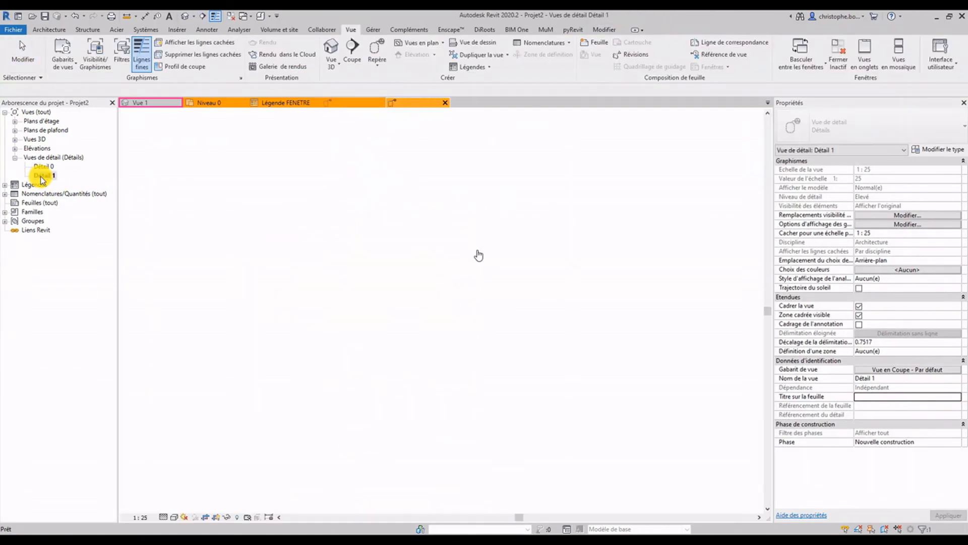
{"action": "scroll", "coordinate": [353, 313], "scroll_direction": "down", "scroll_amount": 2}
{"action": "scroll", "coordinate": [391, 283], "scroll_direction": "down", "scroll_amount": 2}
{"action": "left_click_drag", "start_coordinate": [393, 284], "coordinate": [393, 190]}
{"action": "left_click_drag", "start_coordinate": [394, 445], "coordinate": [395, 385]}
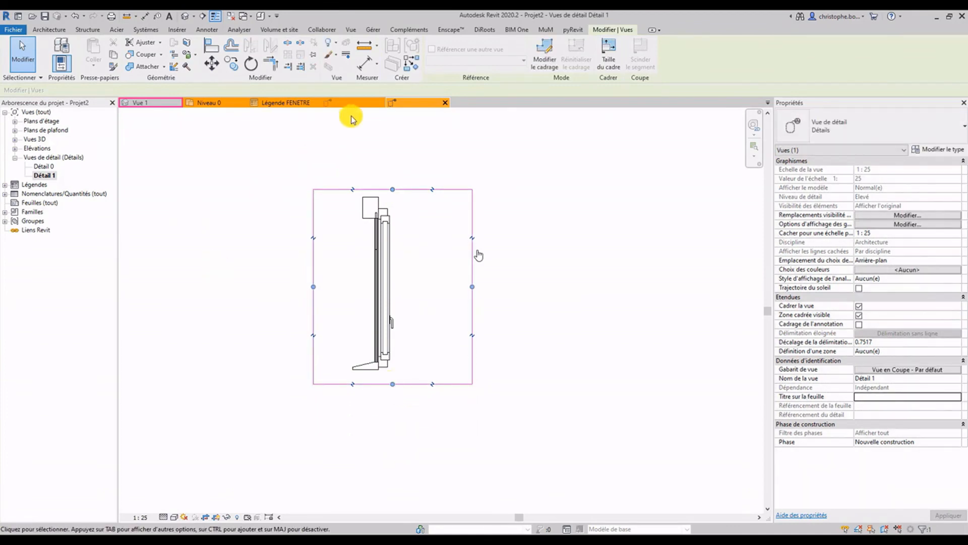
Back in Détail 0, draw a horizontal section line across the window's swing area, facing the window.
{"action": "left_click", "coordinate": [327, 102]}
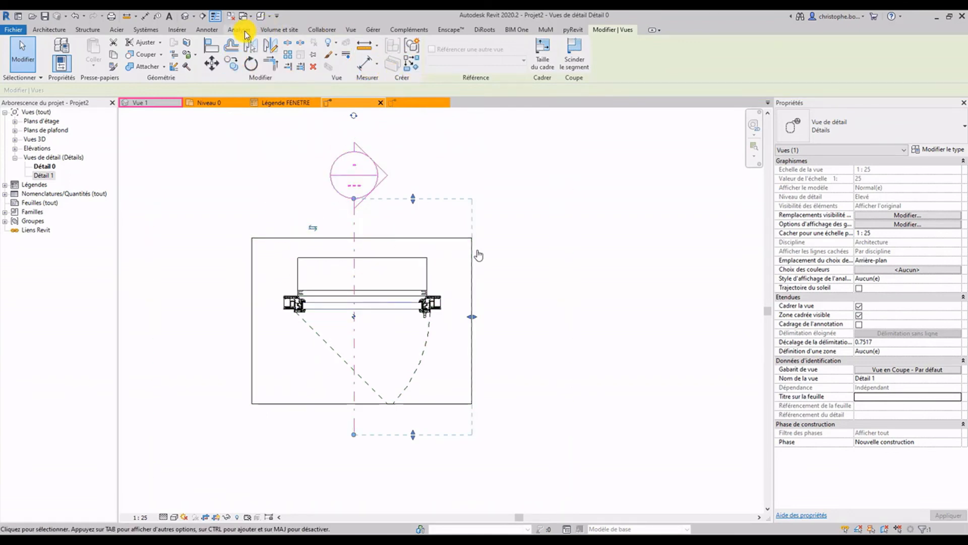
{"action": "left_click", "coordinate": [351, 30]}
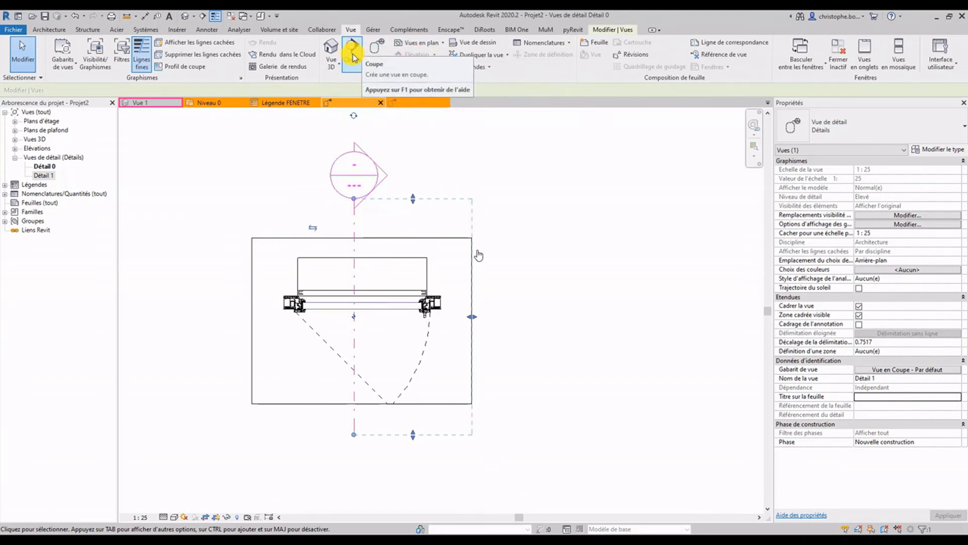
{"action": "left_click", "coordinate": [352, 52]}
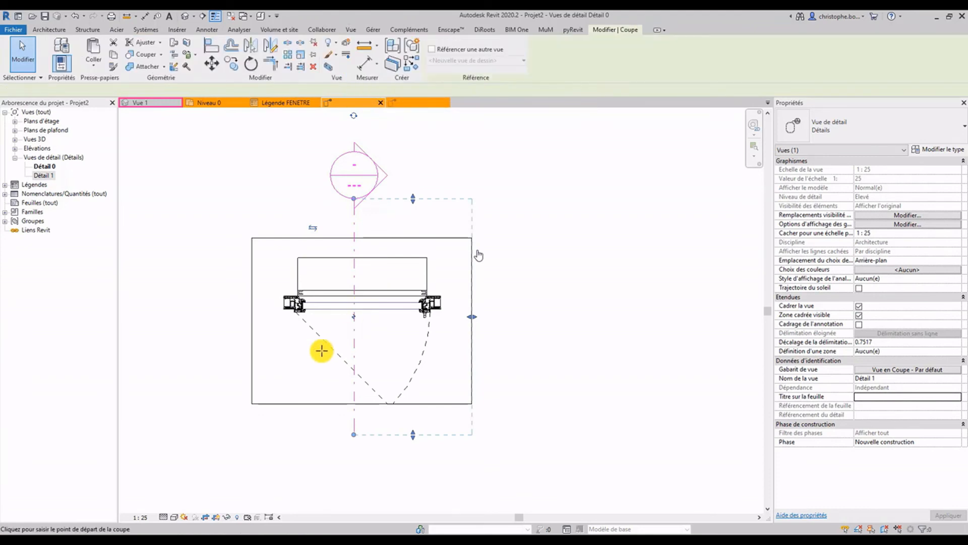
{"action": "left_click", "coordinate": [233, 346]}
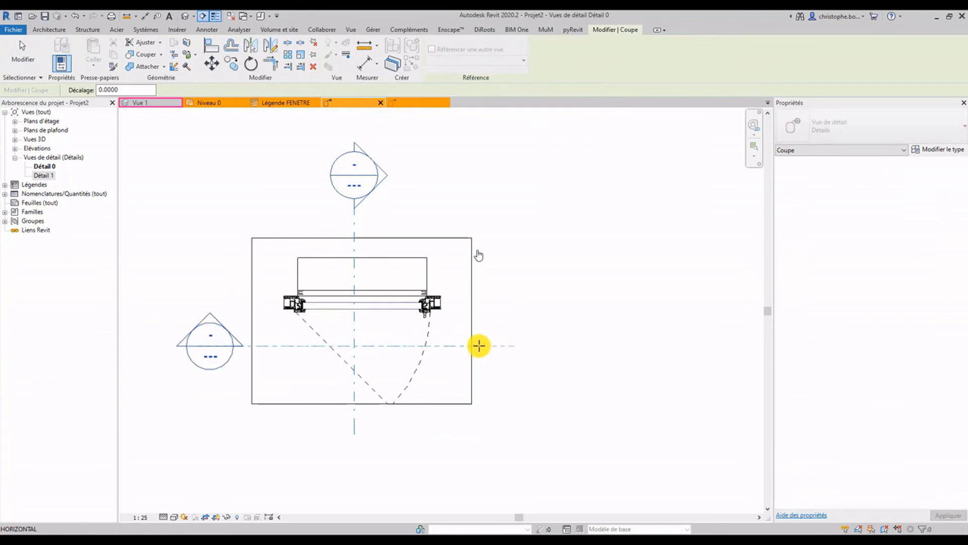
{"action": "left_click", "coordinate": [496, 346]}
{"action": "key", "text": "Escape"}
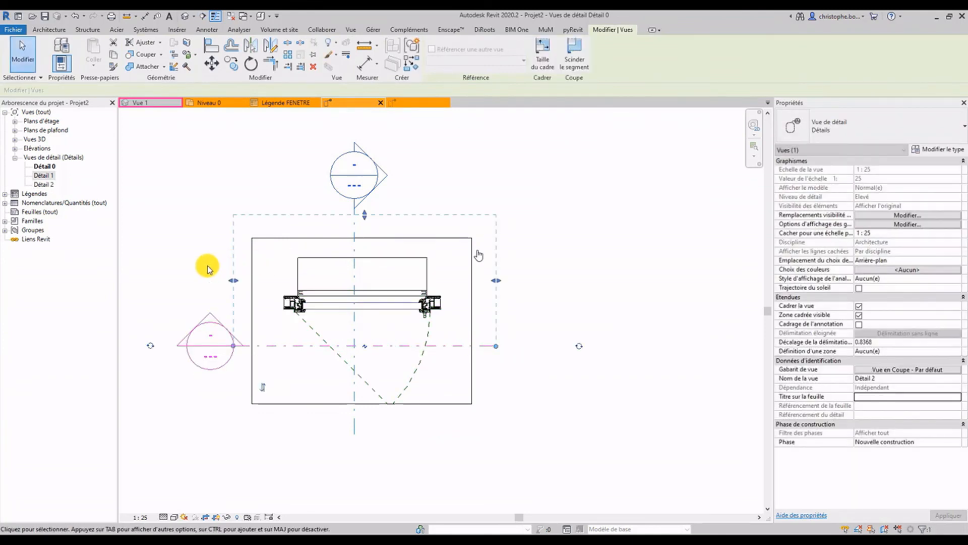
Open the section view Détail 2 and pull its upper and lower crop edges in to frame the window elevation closely.
{"action": "double_click", "coordinate": [44, 185]}
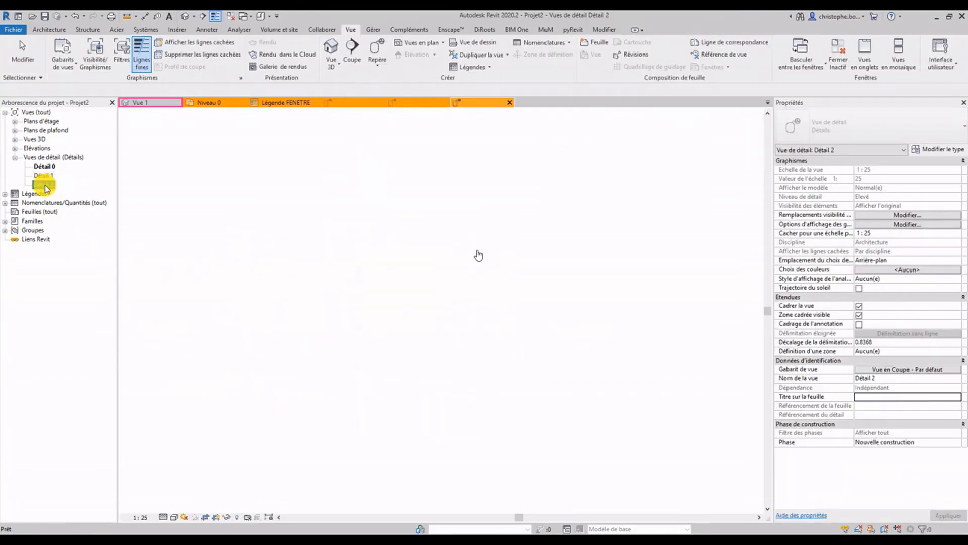
{"action": "left_click_drag", "start_coordinate": [409, 277], "coordinate": [427, 188]}
{"action": "key", "text": "z"}
{"action": "key", "text": "f"}
{"action": "left_click", "coordinate": [389, 214]}
{"action": "scroll", "coordinate": [389, 219], "scroll_direction": "down", "scroll_amount": 1}
{"action": "left_click_drag", "start_coordinate": [389, 218], "coordinate": [390, 198]}
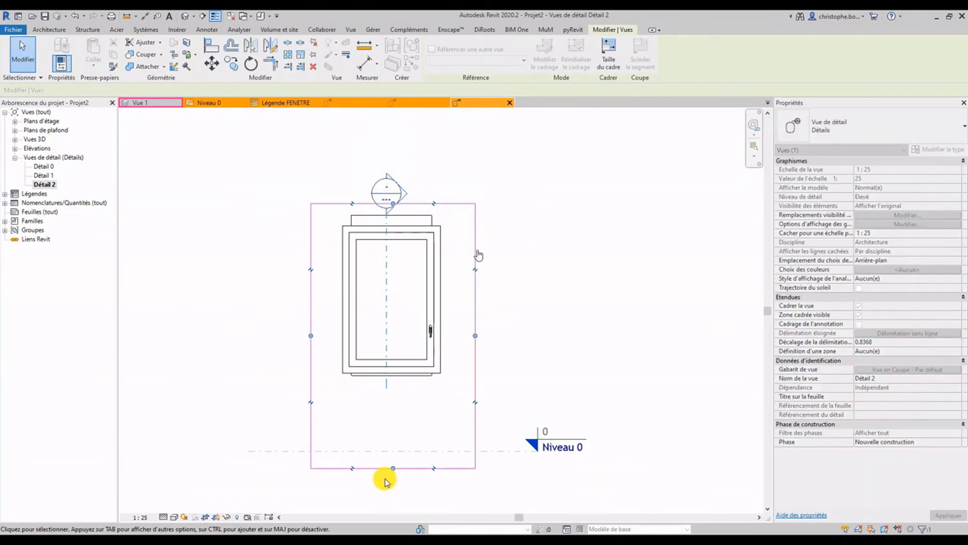
{"action": "left_click_drag", "start_coordinate": [393, 468], "coordinate": [400, 395]}
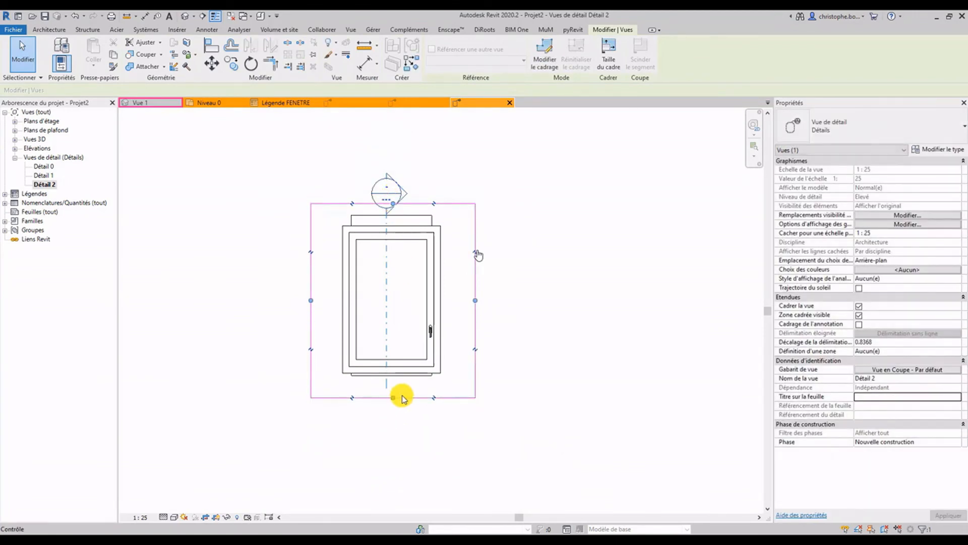
{"action": "key", "text": "Escape"}
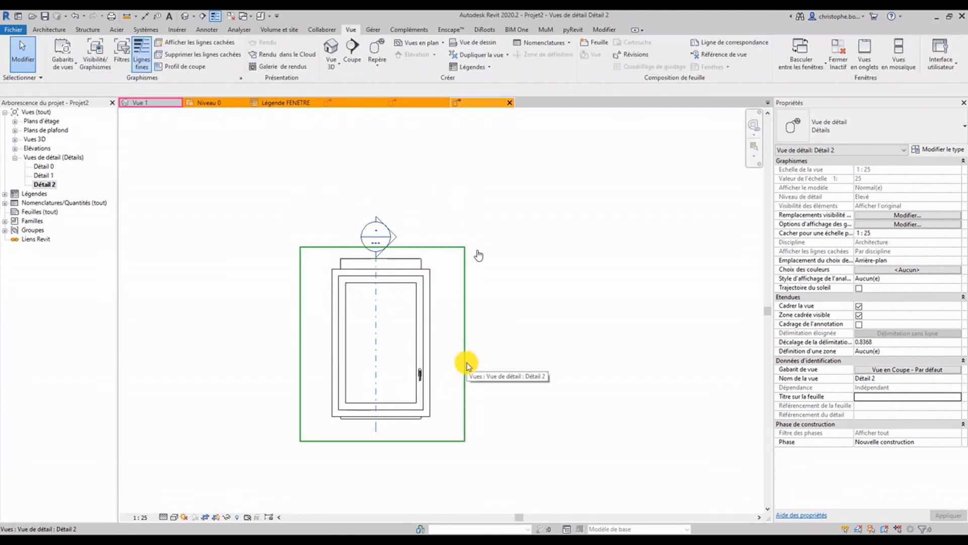
Create a new sheet with the title block Cartouche avec révisions : A1.
{"action": "right_click", "coordinate": [31, 213]}
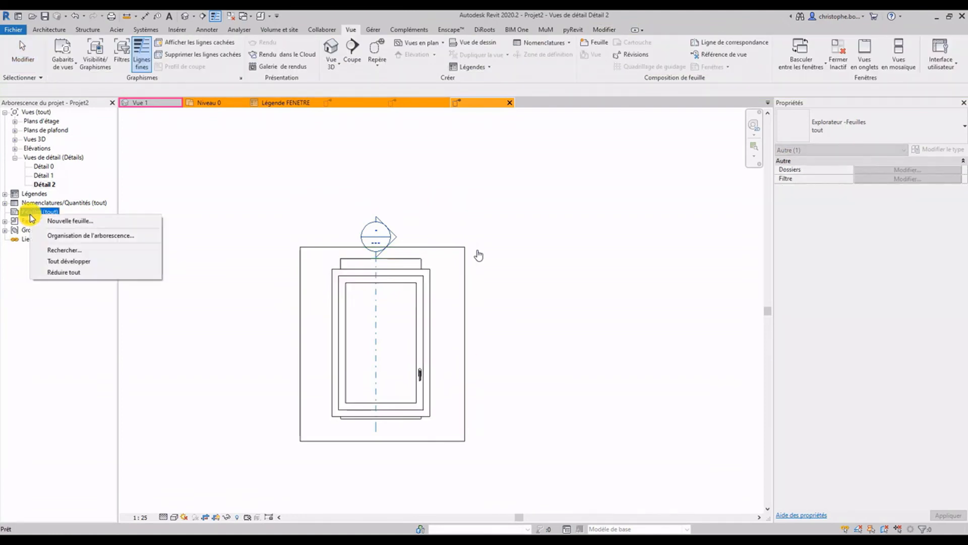
{"action": "left_click", "coordinate": [60, 222]}
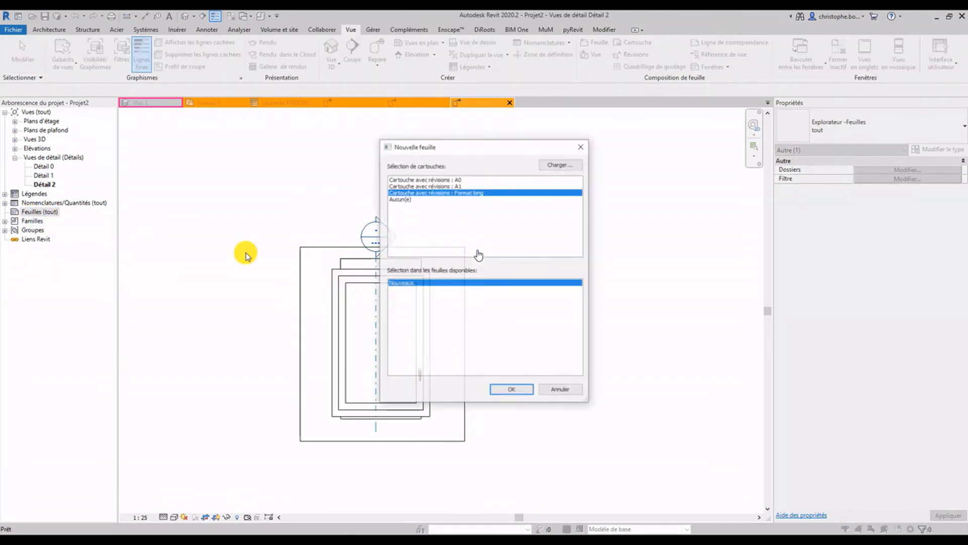
{"action": "left_click", "coordinate": [437, 186]}
{"action": "left_click", "coordinate": [523, 392]}
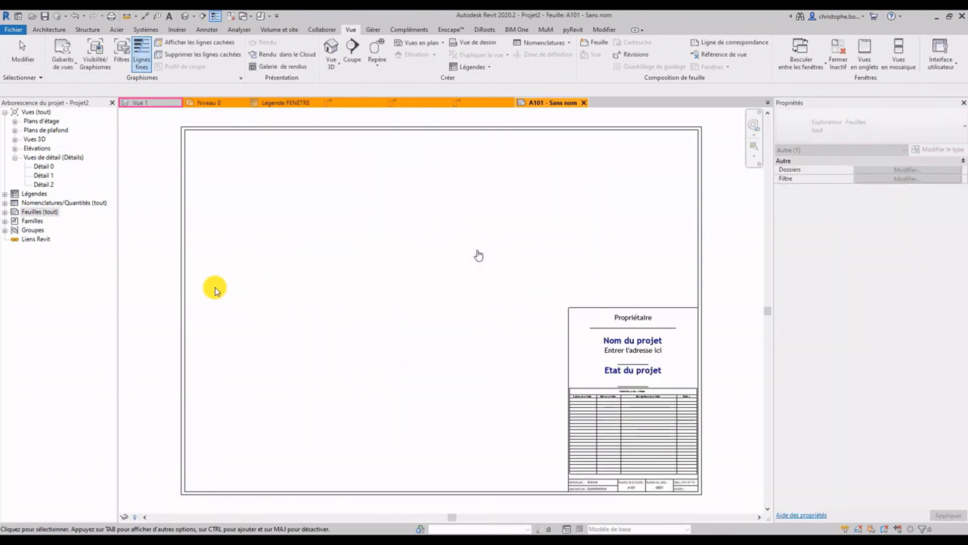
Place the view Détail 0 in the upper-left area of sheet A101.
{"action": "left_click", "coordinate": [42, 166]}
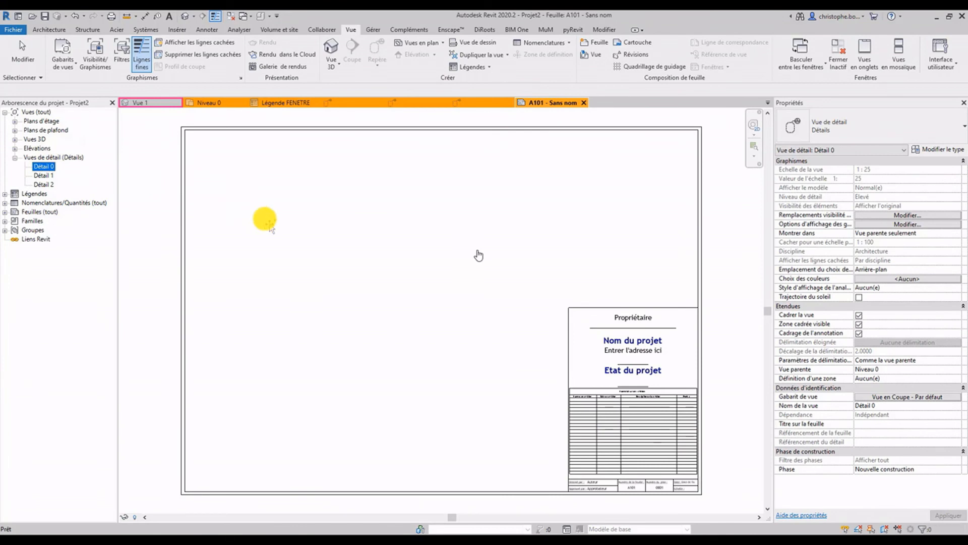
{"action": "left_click_drag", "start_coordinate": [271, 227], "coordinate": [263, 216]}
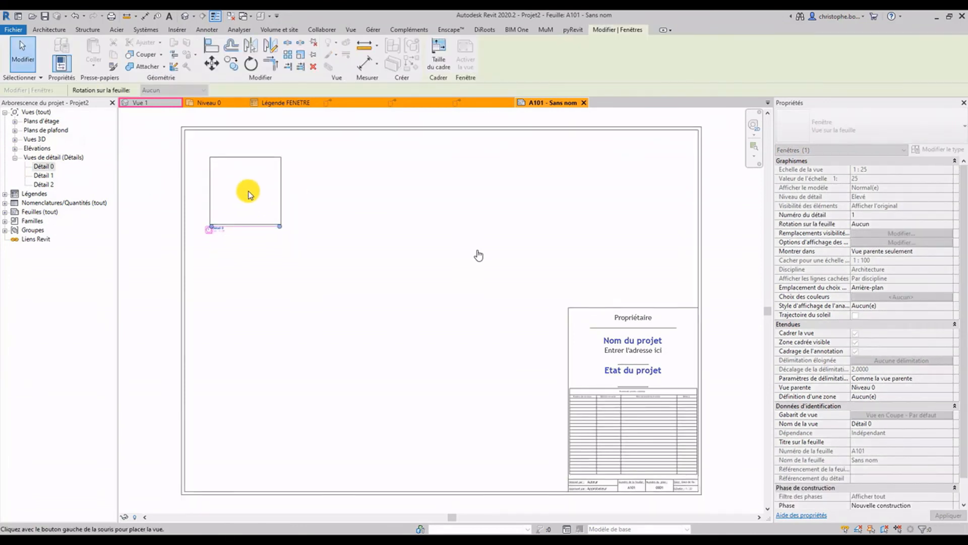
{"action": "left_click", "coordinate": [248, 194]}
{"action": "scroll", "coordinate": [264, 247], "scroll_direction": "up", "scroll_amount": 3}
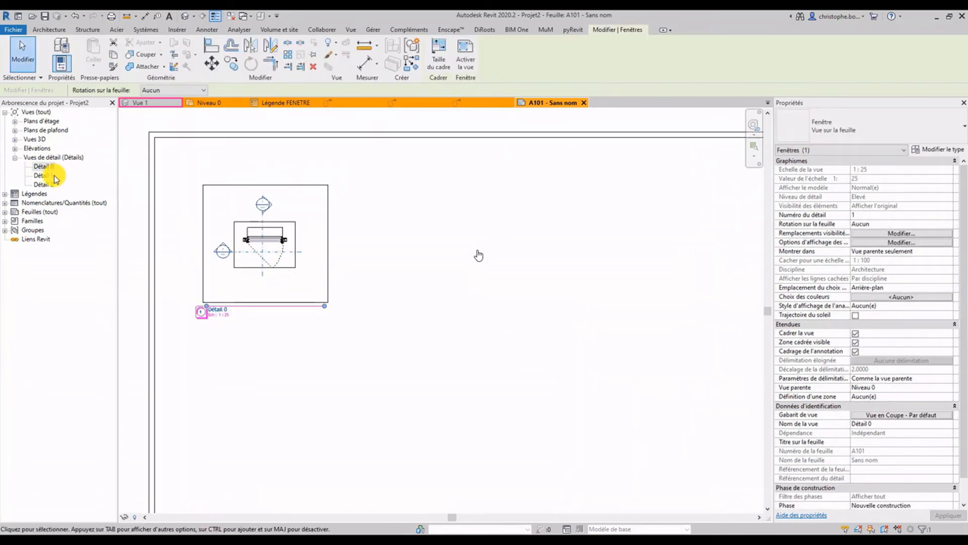
{"action": "left_click", "coordinate": [179, 233]}
{"action": "scroll", "coordinate": [176, 247], "scroll_direction": "up", "scroll_amount": 3}
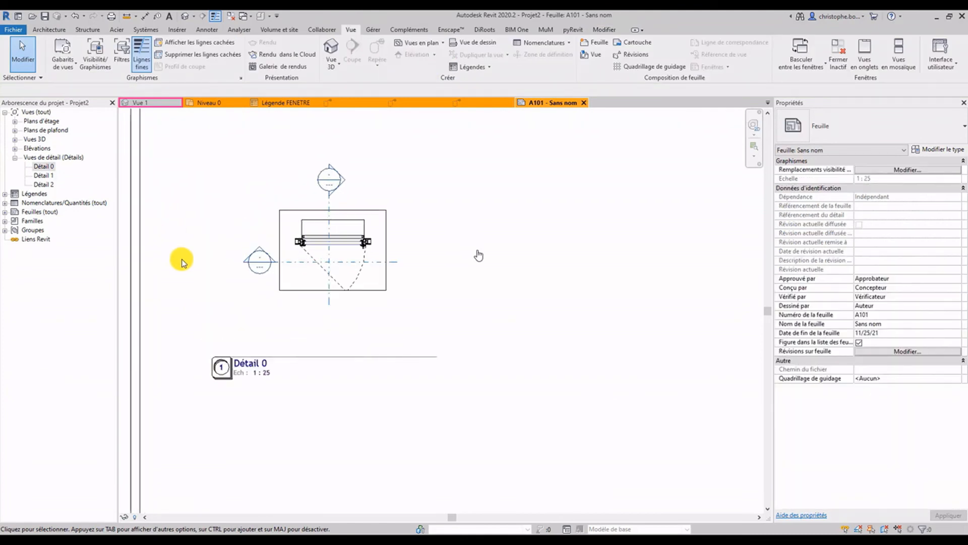
Place the section view Détail 1 on the sheet to the right of Détail 0.
{"action": "left_click", "coordinate": [48, 176]}
{"action": "left_click_drag", "start_coordinate": [57, 185], "coordinate": [486, 209]}
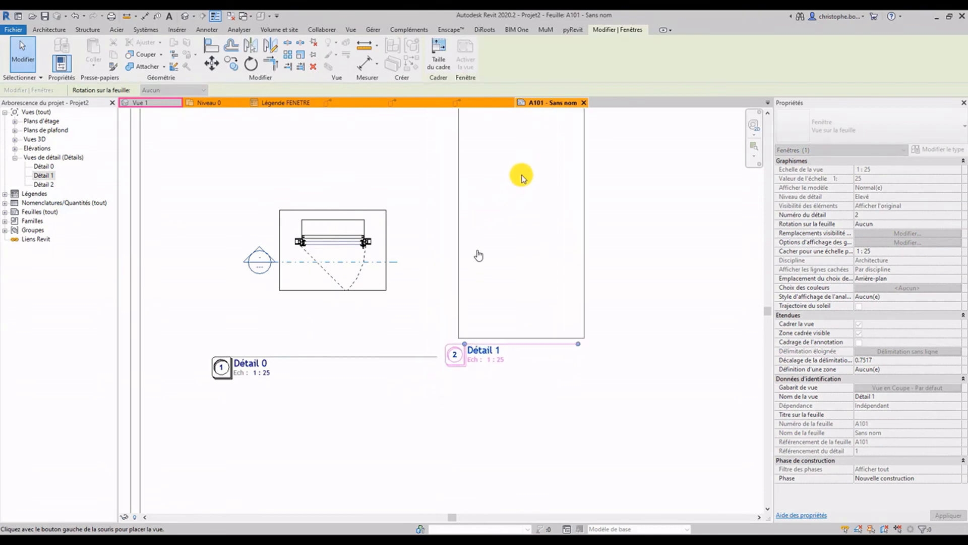
{"action": "middle_click_drag", "start_coordinate": [519, 173], "coordinate": [502, 255]}
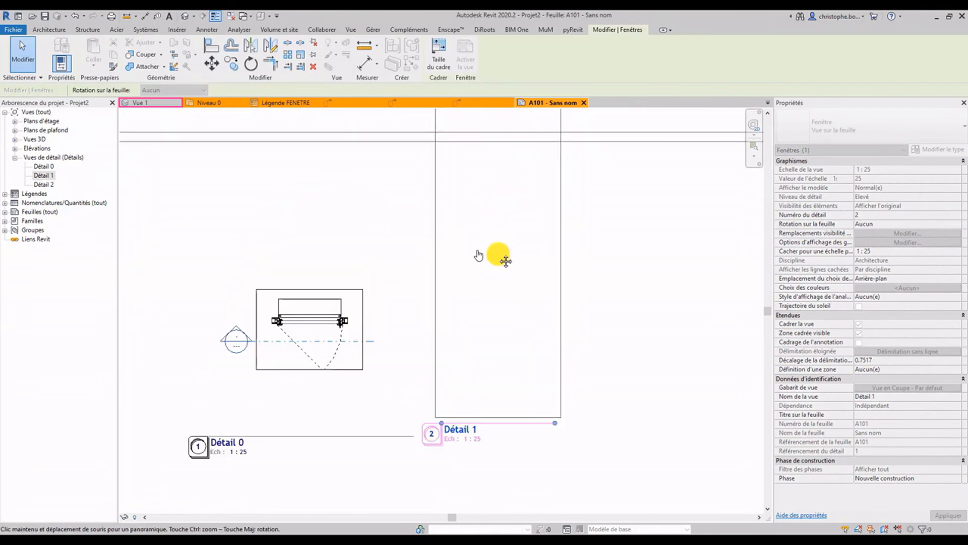
{"action": "left_click", "coordinate": [478, 337]}
{"action": "left_click", "coordinate": [554, 337]}
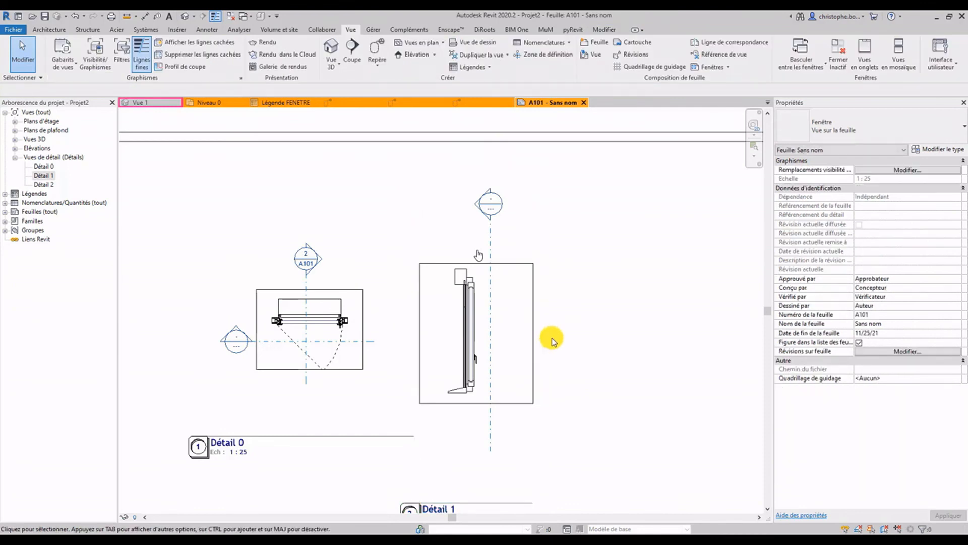
{"action": "middle_click_drag", "start_coordinate": [553, 338], "coordinate": [446, 311]}
{"action": "scroll", "coordinate": [445, 310], "scroll_direction": "down", "scroll_amount": 2}
Place the elevation view Détail 2 on the sheet to the right of Détail 1.
{"action": "left_click", "coordinate": [43, 184]}
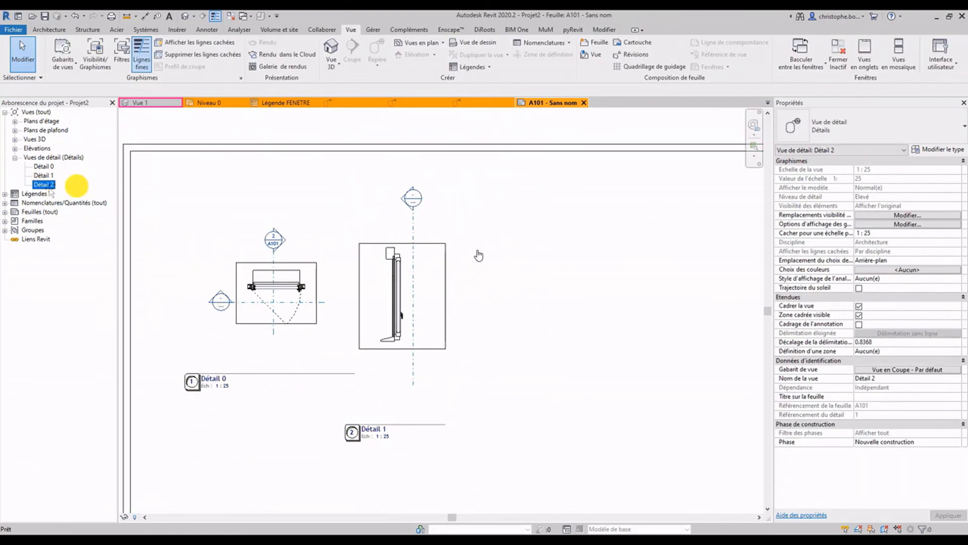
{"action": "left_click", "coordinate": [509, 298]}
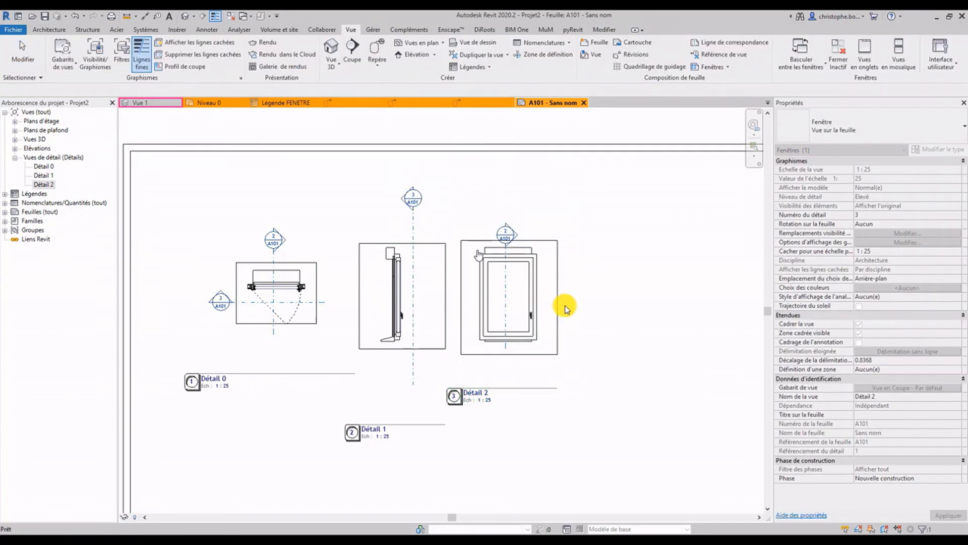
{"action": "scroll", "coordinate": [388, 346], "scroll_direction": "up", "scroll_amount": 2}
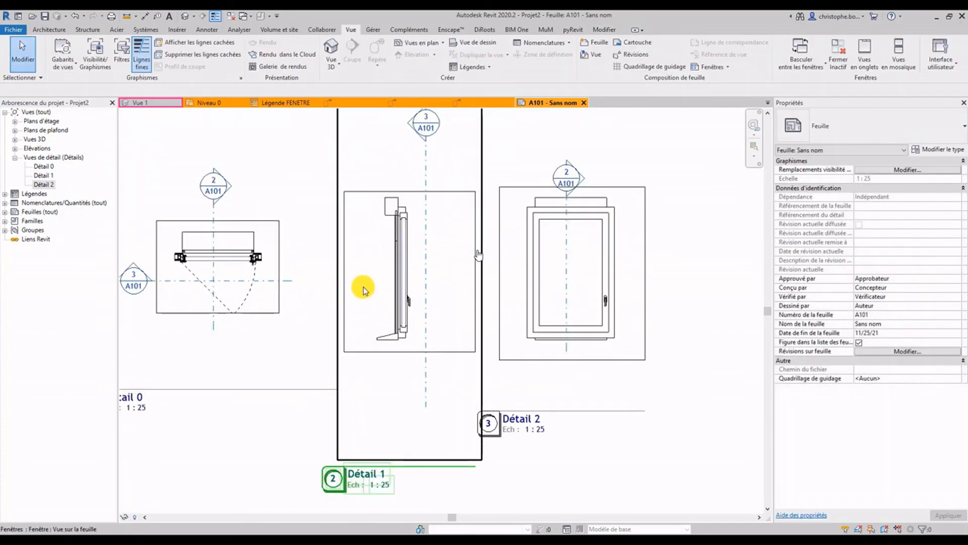
Move the Détail 0 viewport beneath Détail 2, aligned with the window's vertical centre axis.
{"action": "scroll", "coordinate": [364, 290], "scroll_direction": "down", "scroll_amount": 2}
{"action": "left_click", "coordinate": [281, 272]}
{"action": "left_click_drag", "start_coordinate": [277, 268], "coordinate": [486, 391]}
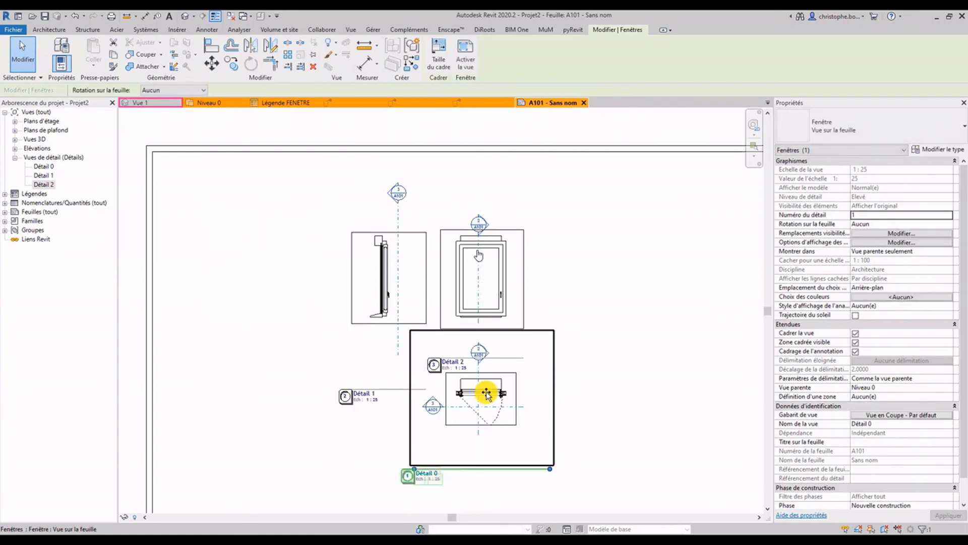
{"action": "key", "text": "Escape"}
{"action": "scroll", "coordinate": [579, 385], "scroll_direction": "up", "scroll_amount": 1}
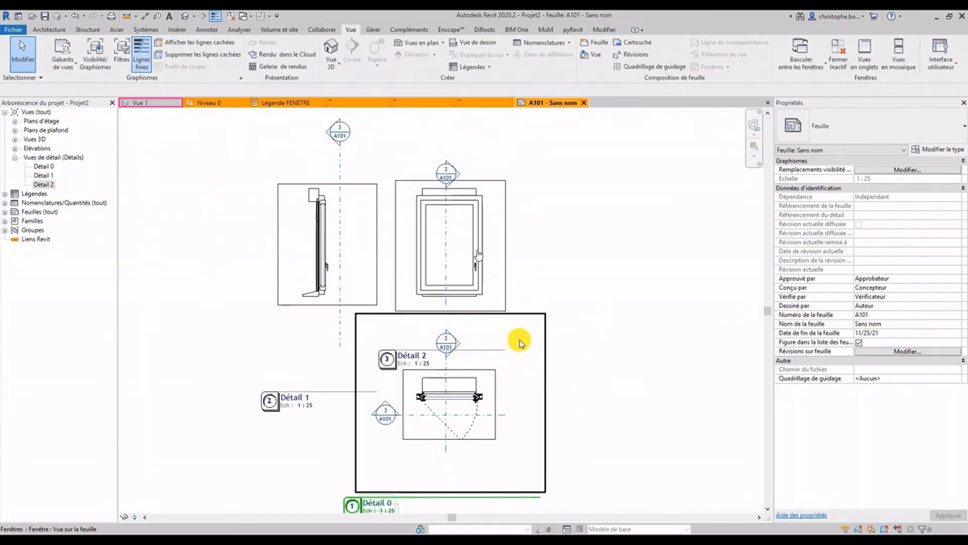
{"action": "scroll", "coordinate": [519, 339], "scroll_direction": "down", "scroll_amount": 1}
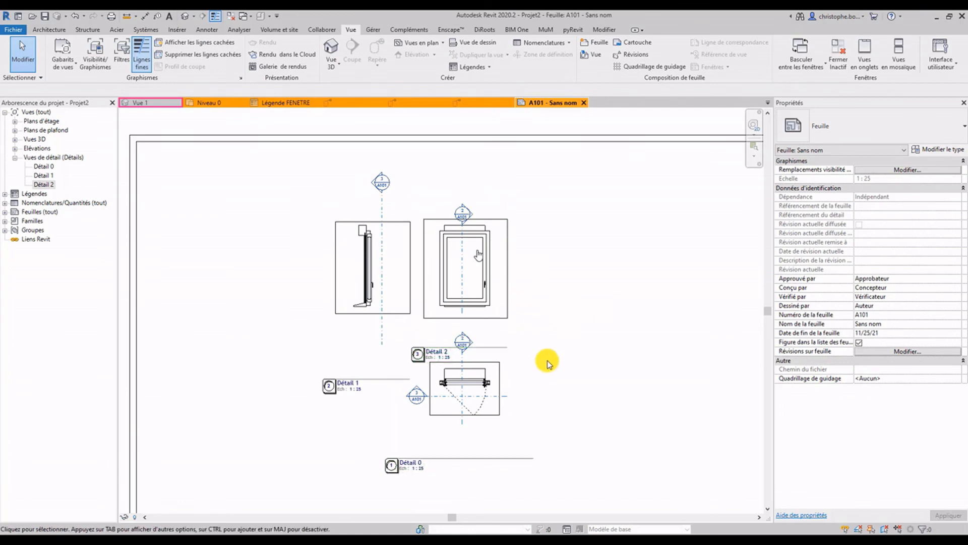
Edit the viewport type Vue sur la feuille, setting Titre to <Aucun> and Affiche le titre to Non.
{"action": "left_click", "coordinate": [503, 313]}
{"action": "left_click", "coordinate": [935, 150]}
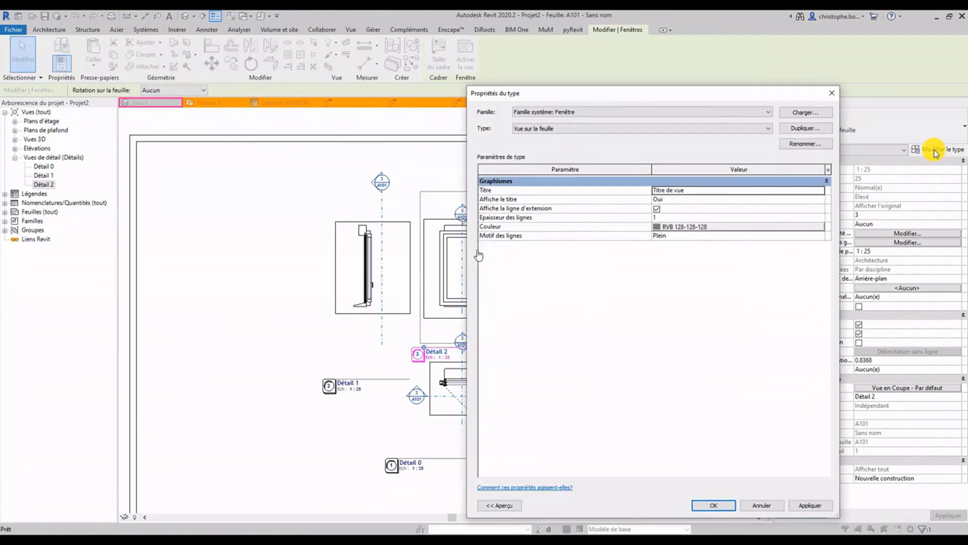
{"action": "left_click", "coordinate": [821, 192]}
{"action": "left_click", "coordinate": [694, 198]}
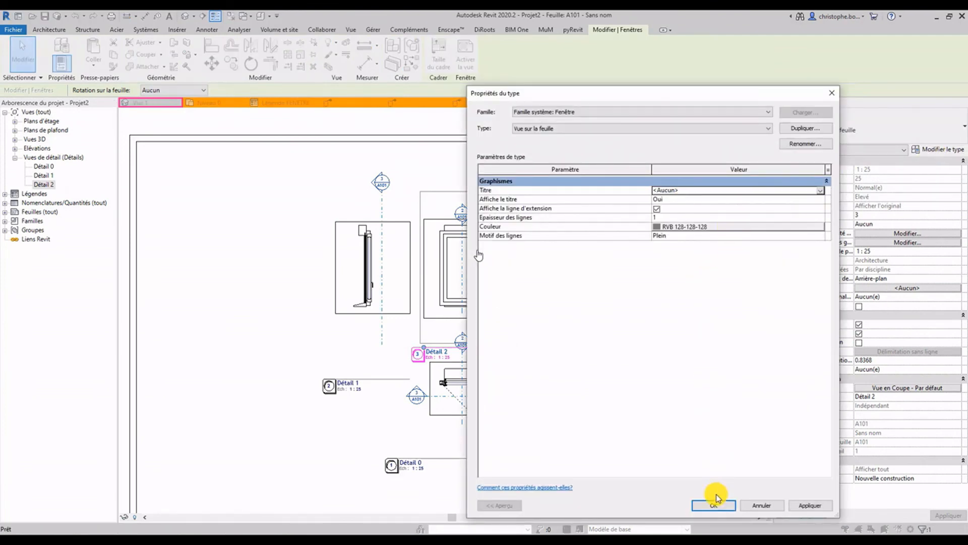
{"action": "left_click", "coordinate": [820, 199]}
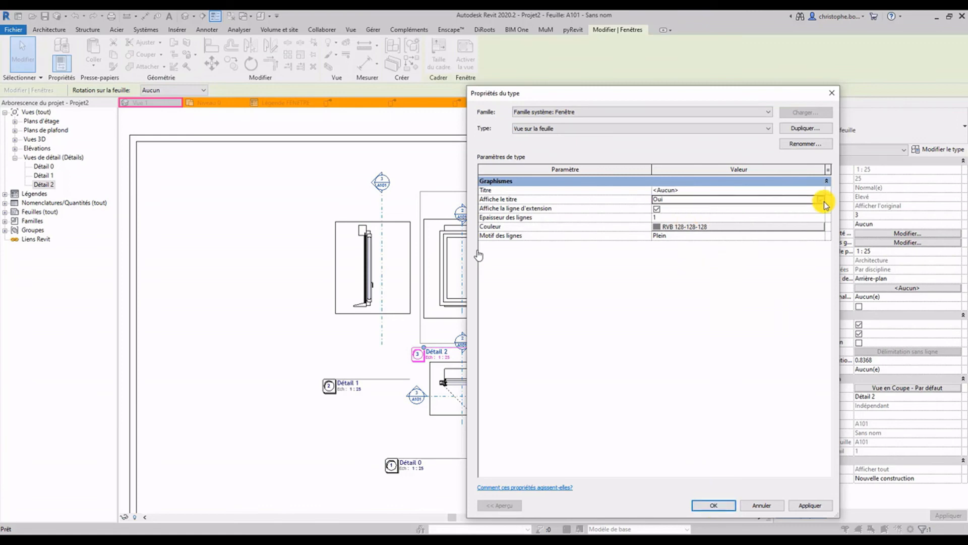
{"action": "left_click", "coordinate": [820, 199]}
{"action": "left_click", "coordinate": [697, 224]}
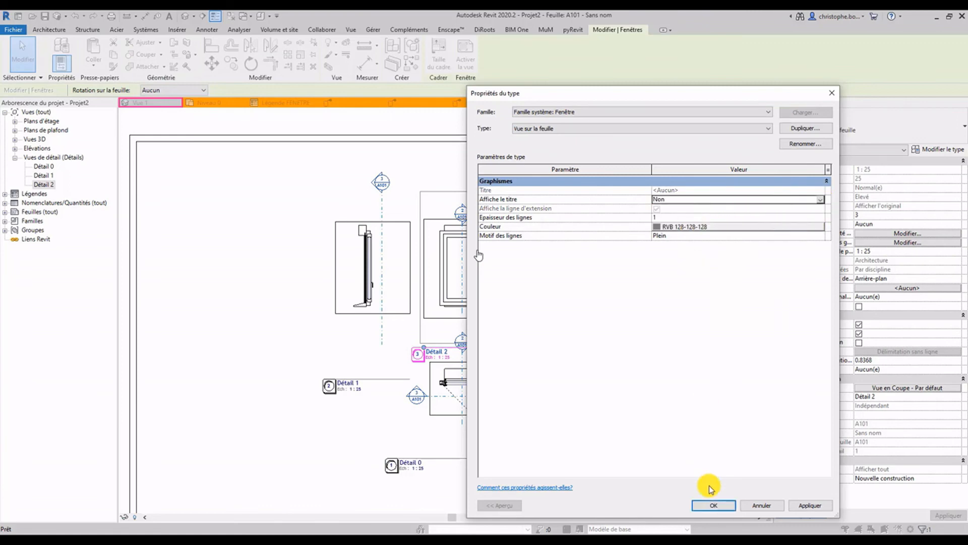
{"action": "left_click", "coordinate": [711, 506]}
{"action": "left_click", "coordinate": [556, 373]}
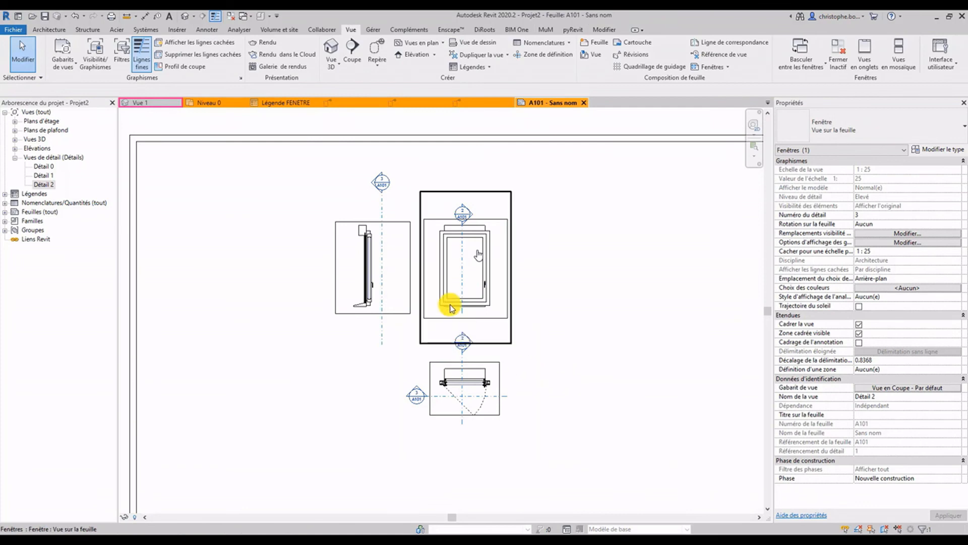
Activate Détail 2 on the sheet and hide the Coupes annotation category through its view template Vue en Coupe - Par défaut.
{"action": "scroll", "coordinate": [446, 221], "scroll_direction": "up", "scroll_amount": 2}
{"action": "scroll", "coordinate": [480, 372], "scroll_direction": "down", "scroll_amount": 2}
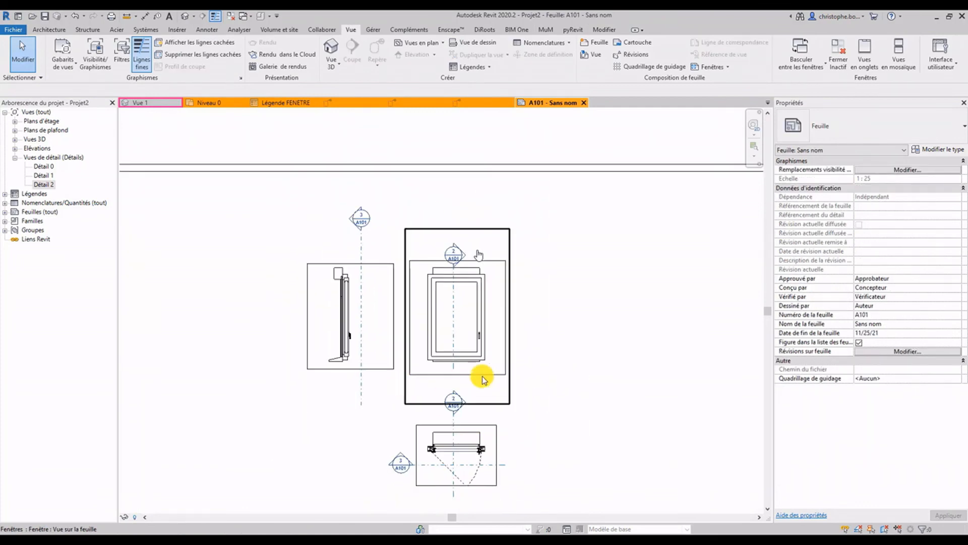
{"action": "double_click", "coordinate": [497, 382]}
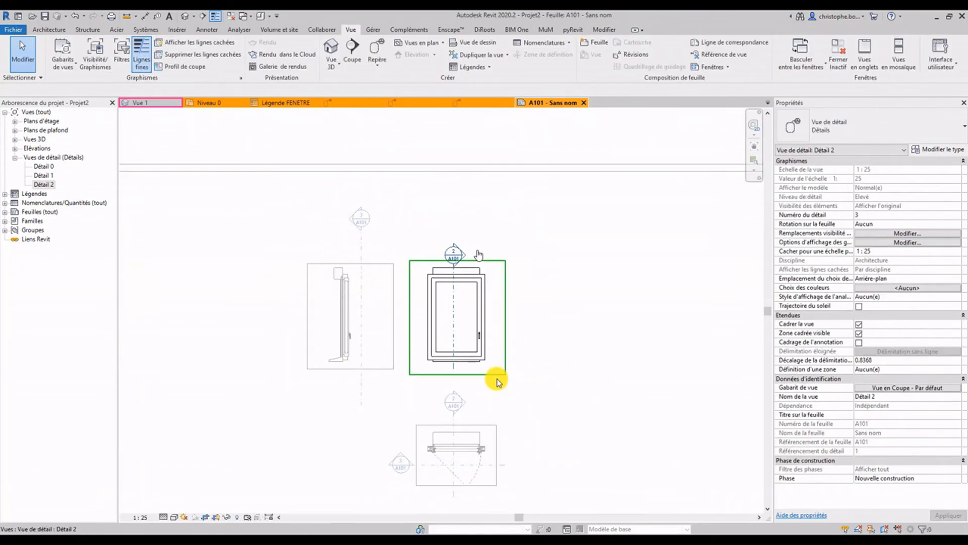
{"action": "left_click", "coordinate": [870, 388]}
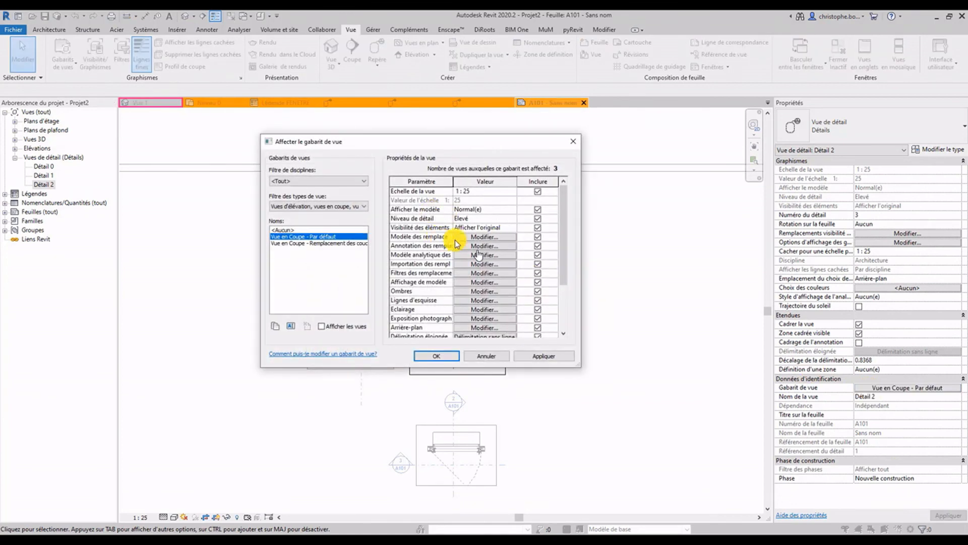
{"action": "left_click", "coordinate": [477, 247]}
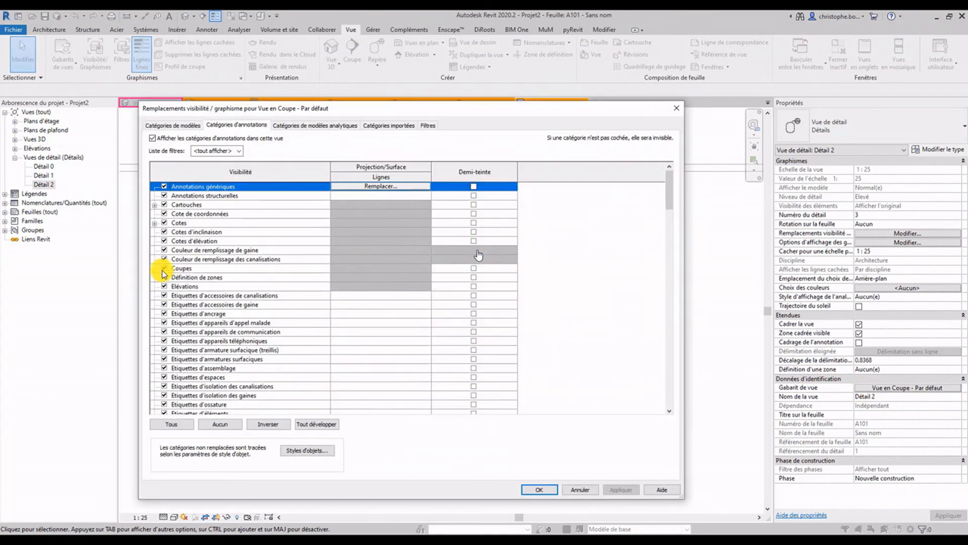
{"action": "left_click", "coordinate": [164, 268]}
{"action": "left_click", "coordinate": [540, 490]}
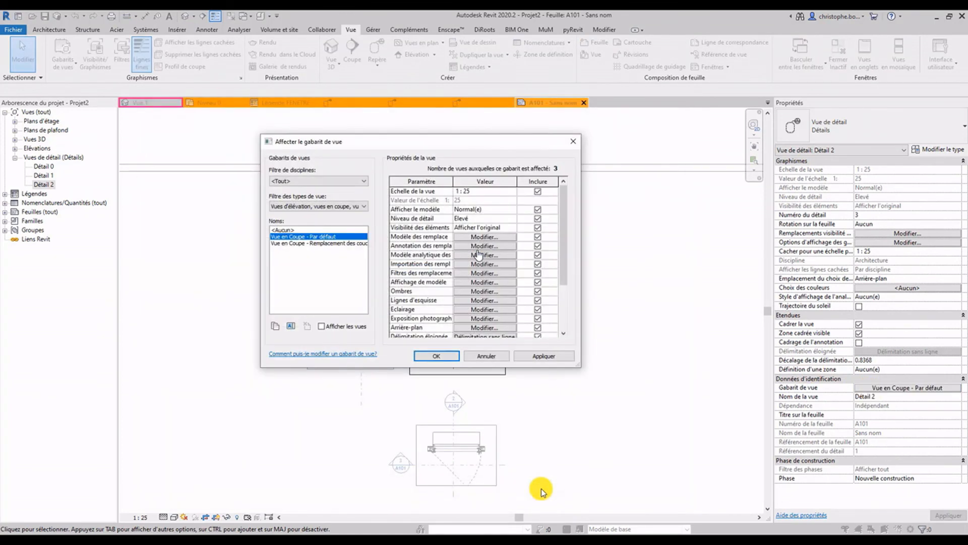
{"action": "left_click", "coordinate": [433, 356]}
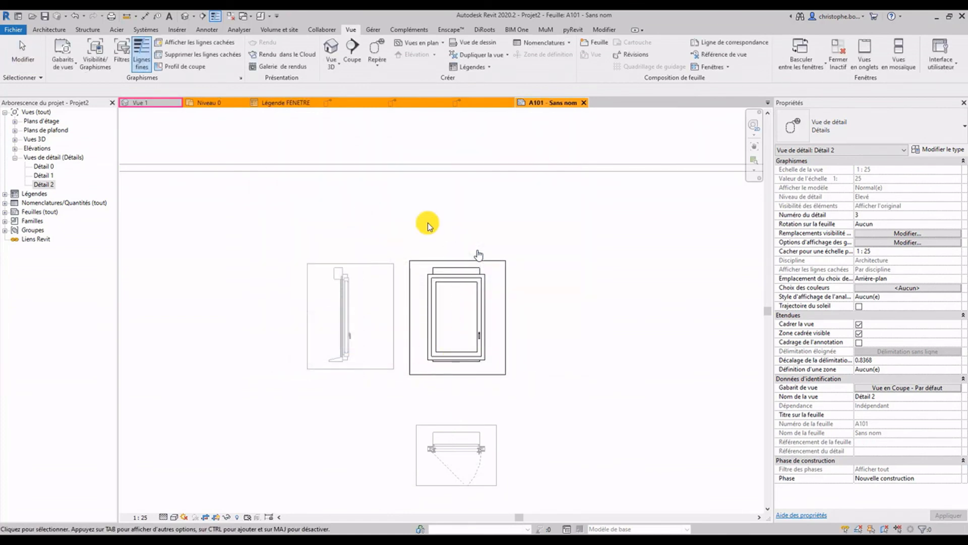
{"action": "left_click", "coordinate": [468, 212]}
Move the Détail 0 viewport up close beneath Détail 2, keeping the two windows vertically aligned.
{"action": "scroll", "coordinate": [467, 423], "scroll_direction": "up", "scroll_amount": 4}
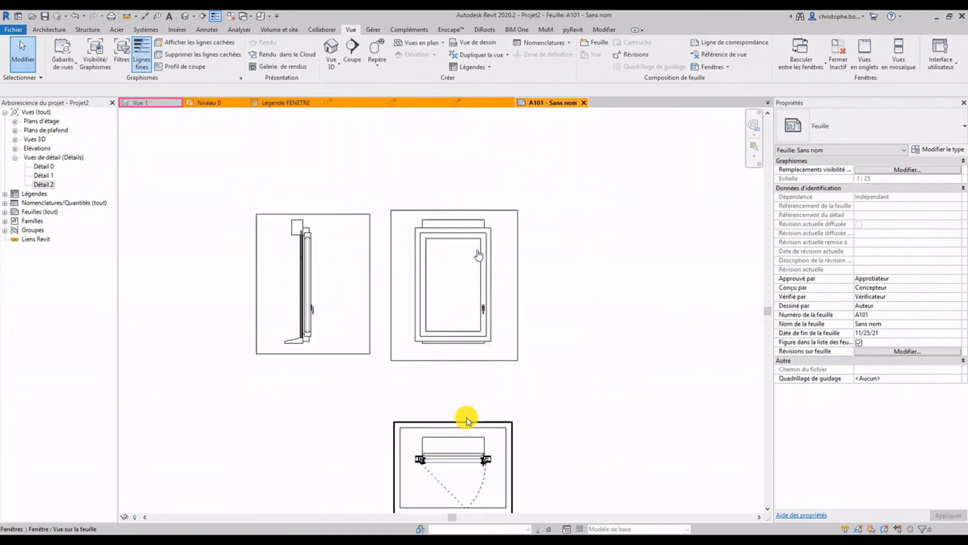
{"action": "left_click_drag", "start_coordinate": [464, 429], "coordinate": [452, 364]}
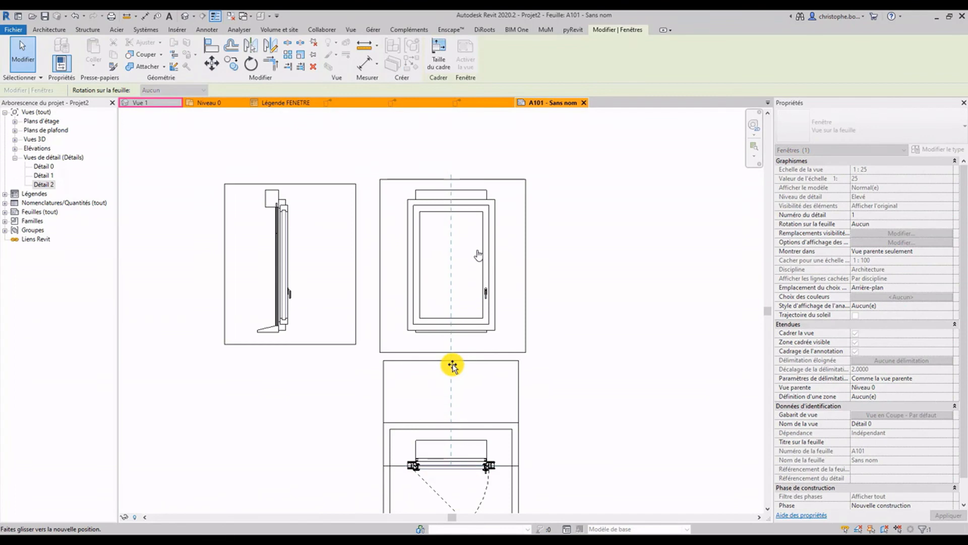
{"action": "left_click", "coordinate": [529, 370]}
{"action": "scroll", "coordinate": [541, 361], "scroll_direction": "down", "scroll_amount": 2}
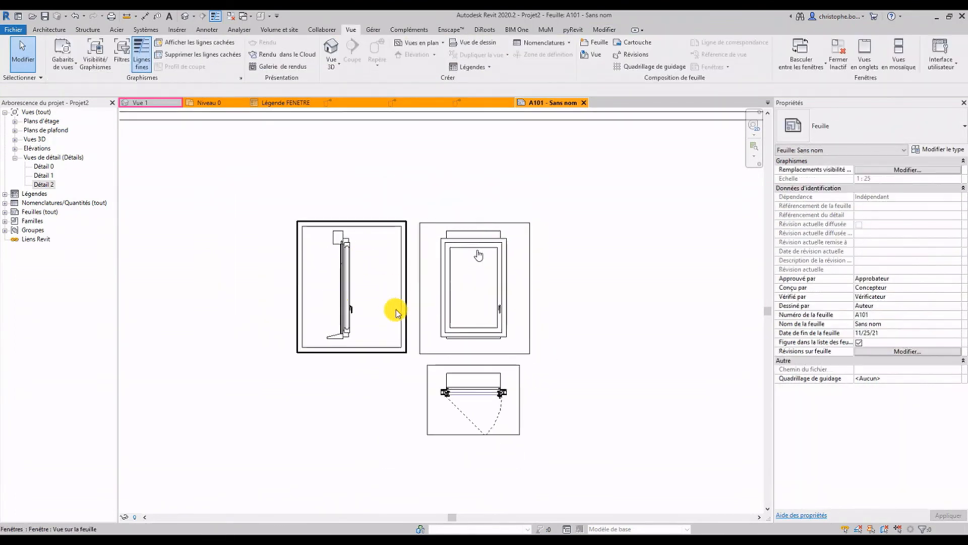
{"action": "scroll", "coordinate": [395, 310], "scroll_direction": "up", "scroll_amount": 1}
{"action": "scroll", "coordinate": [467, 330], "scroll_direction": "up", "scroll_amount": 2}
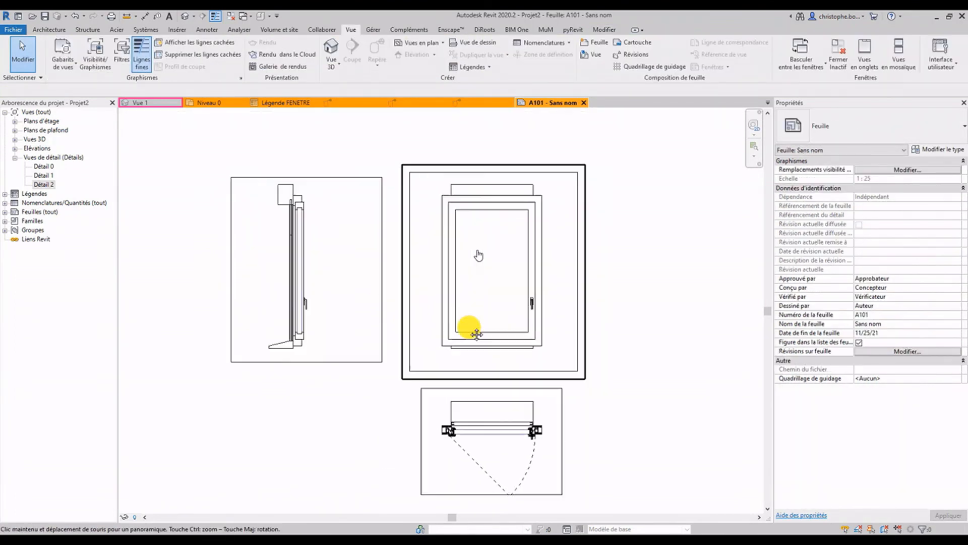
Activate Détail 0 on the sheet and tag its window by category, without a leader.
{"action": "scroll", "coordinate": [399, 305], "scroll_direction": "down", "scroll_amount": 2}
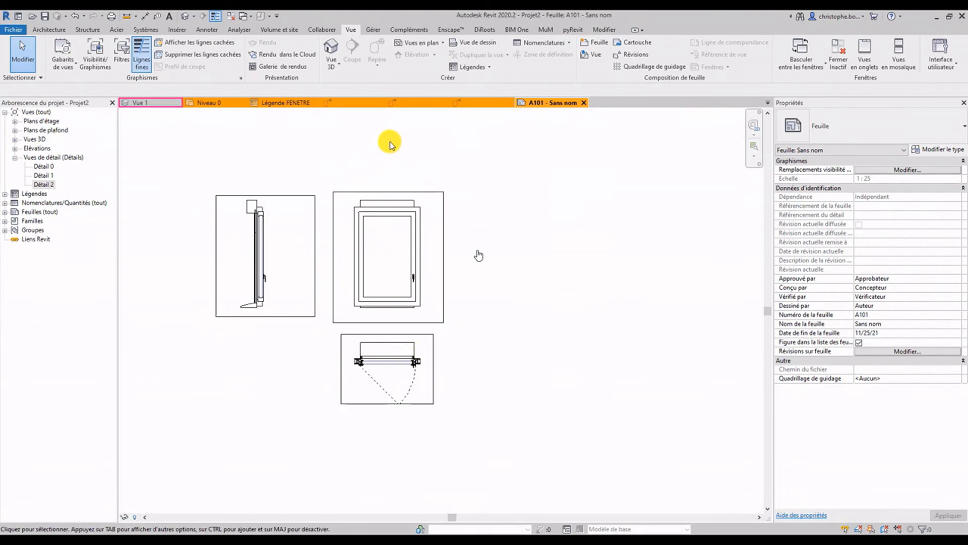
{"action": "double_click", "coordinate": [425, 346]}
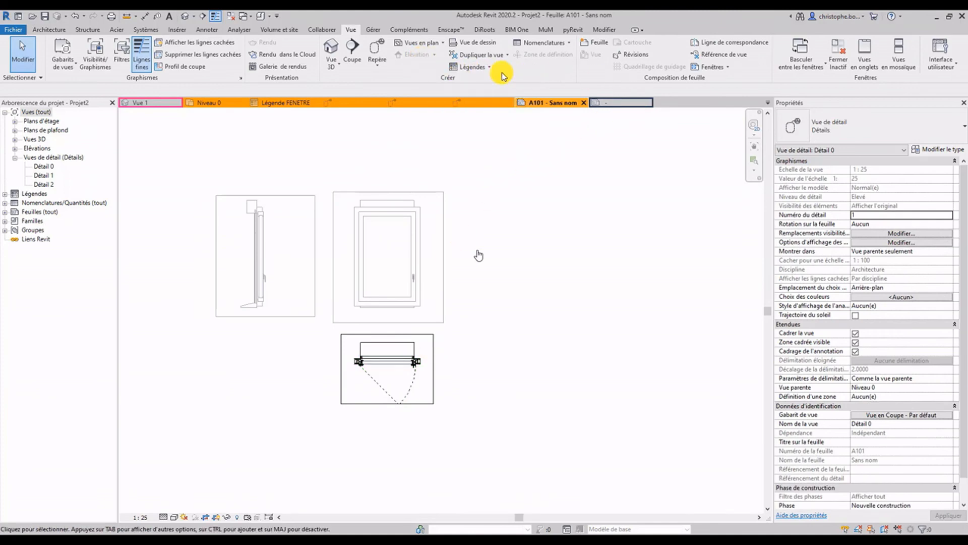
{"action": "left_click", "coordinate": [206, 29]}
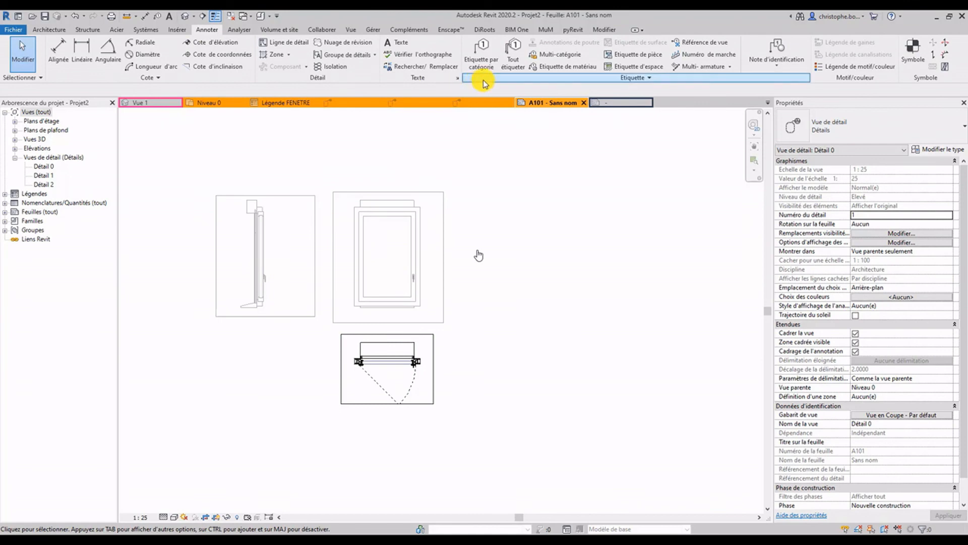
{"action": "left_click", "coordinate": [481, 53]}
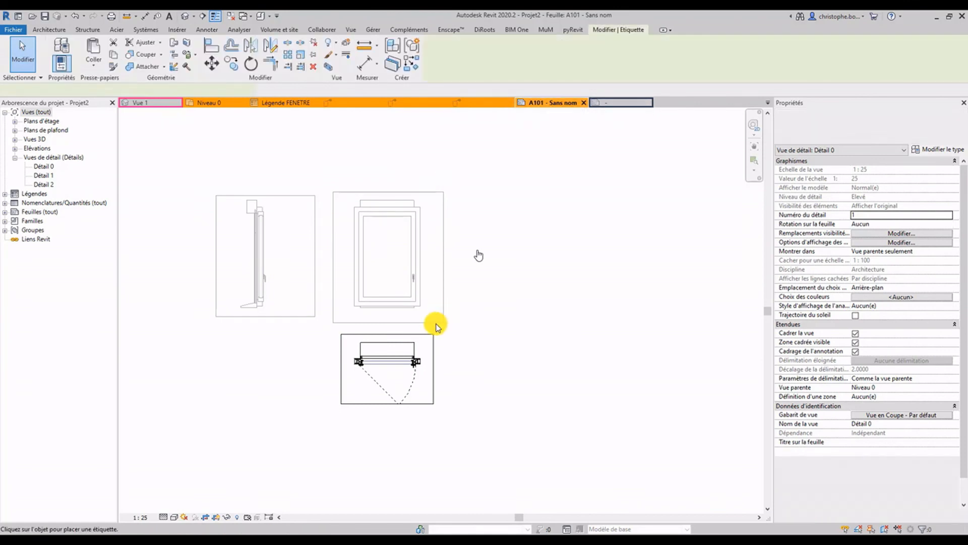
{"action": "left_click", "coordinate": [393, 370]}
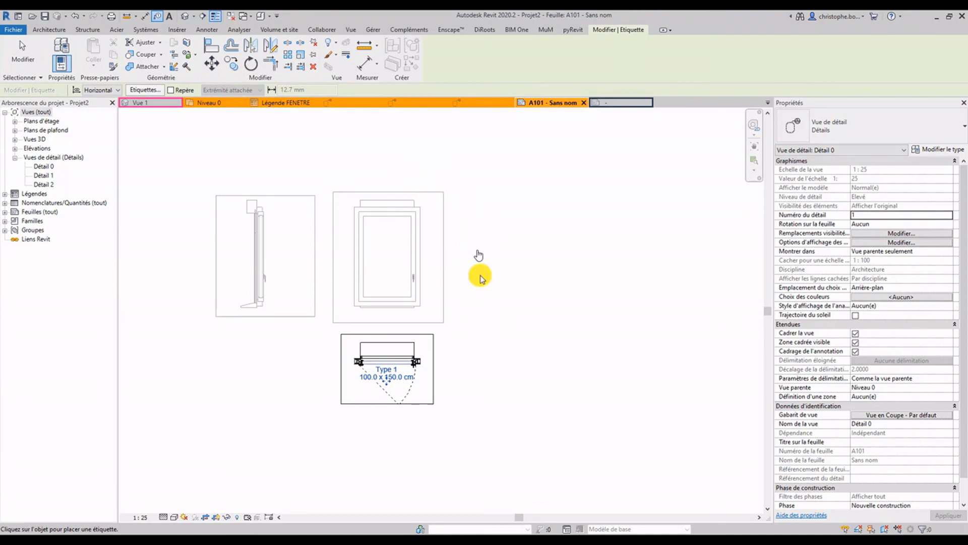
{"action": "key", "text": "Escape"}
{"action": "key", "text": "Escape"}
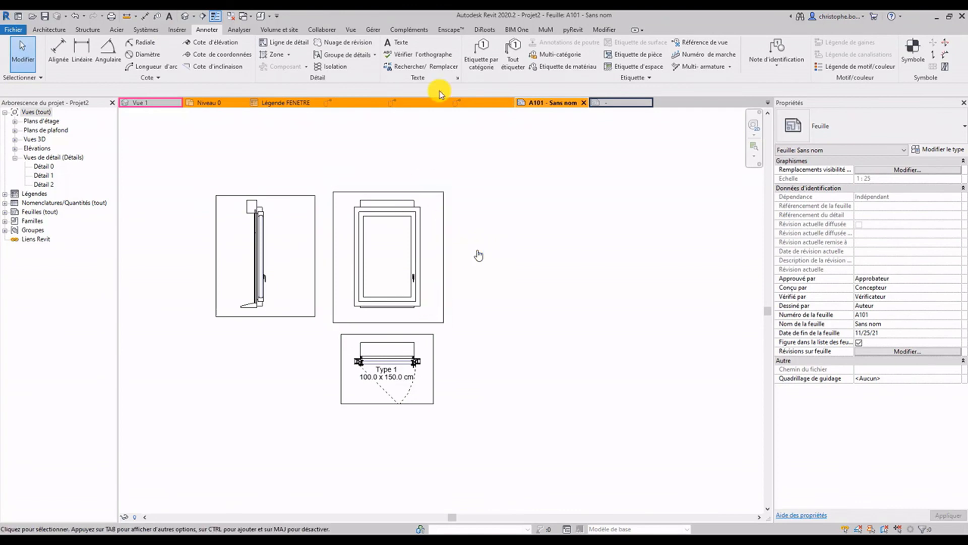
Activate Détail 2, tag its window by category and move the tag just beneath the window, then deactivate the view.
{"action": "double_click", "coordinate": [422, 241]}
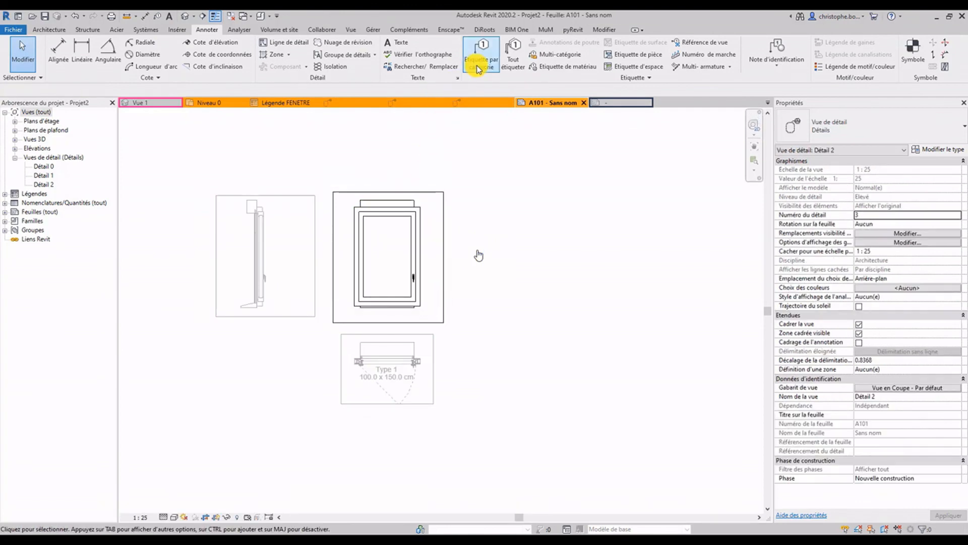
{"action": "left_click", "coordinate": [482, 51]}
{"action": "left_click", "coordinate": [388, 264]}
{"action": "left_click_drag", "start_coordinate": [386, 264], "coordinate": [387, 332]}
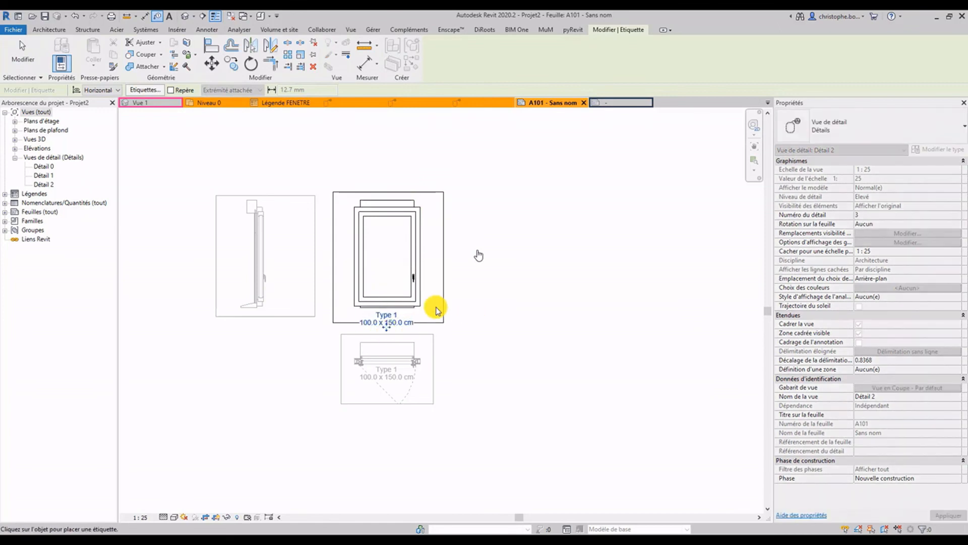
{"action": "key", "text": "Escape"}
{"action": "key", "text": "Escape"}
{"action": "double_click", "coordinate": [495, 251]}
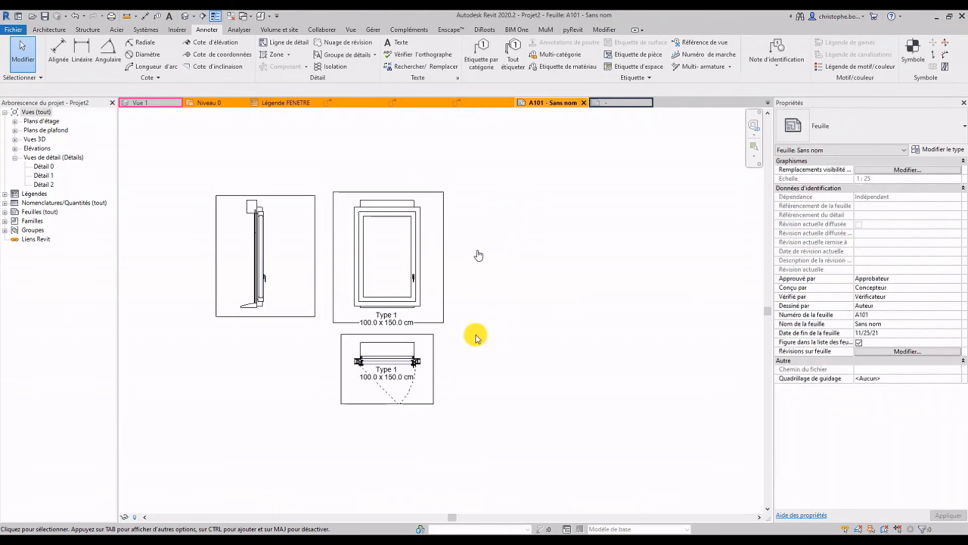
Activate Détail 1 on the sheet and set its view template to <Aucun>.
{"action": "scroll", "coordinate": [476, 338], "scroll_direction": "up", "scroll_amount": 1}
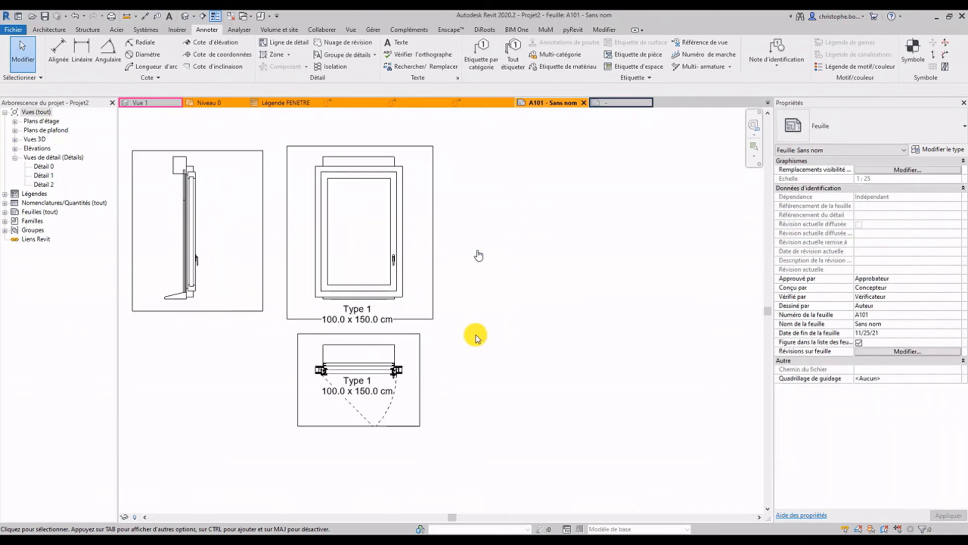
{"action": "scroll", "coordinate": [475, 336], "scroll_direction": "down", "scroll_amount": 1}
{"action": "middle_click_drag", "start_coordinate": [330, 340], "coordinate": [411, 374]}
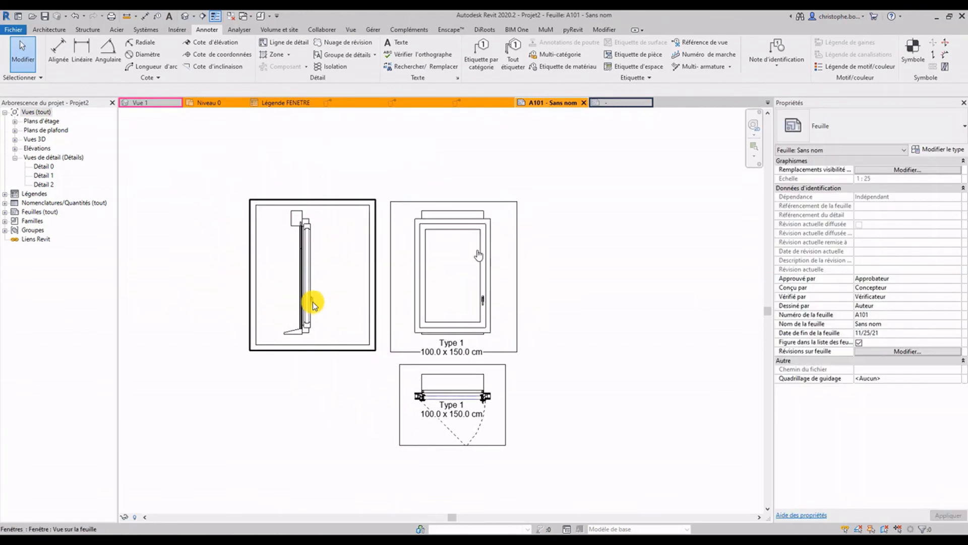
{"action": "double_click", "coordinate": [333, 302]}
{"action": "left_click", "coordinate": [309, 282]}
{"action": "left_click", "coordinate": [330, 281]}
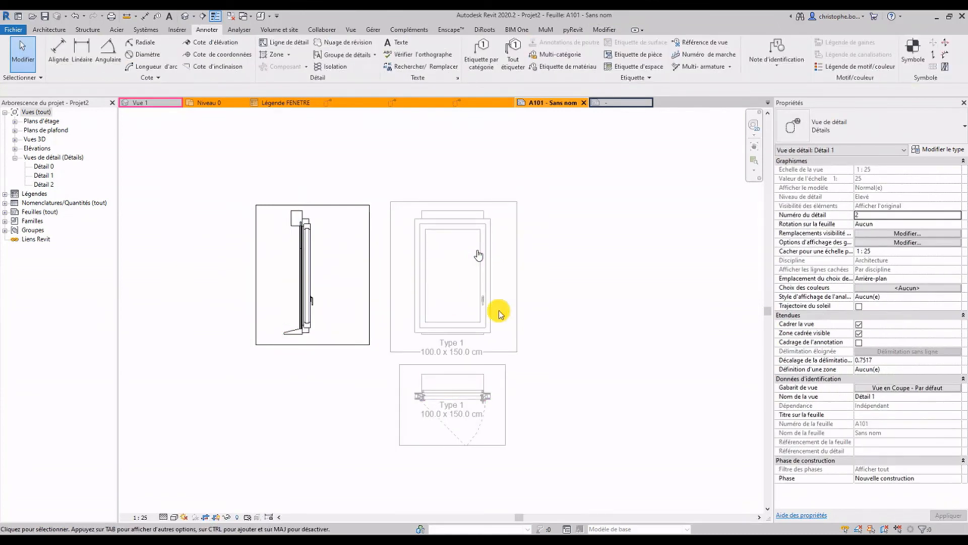
{"action": "left_click", "coordinate": [871, 389]}
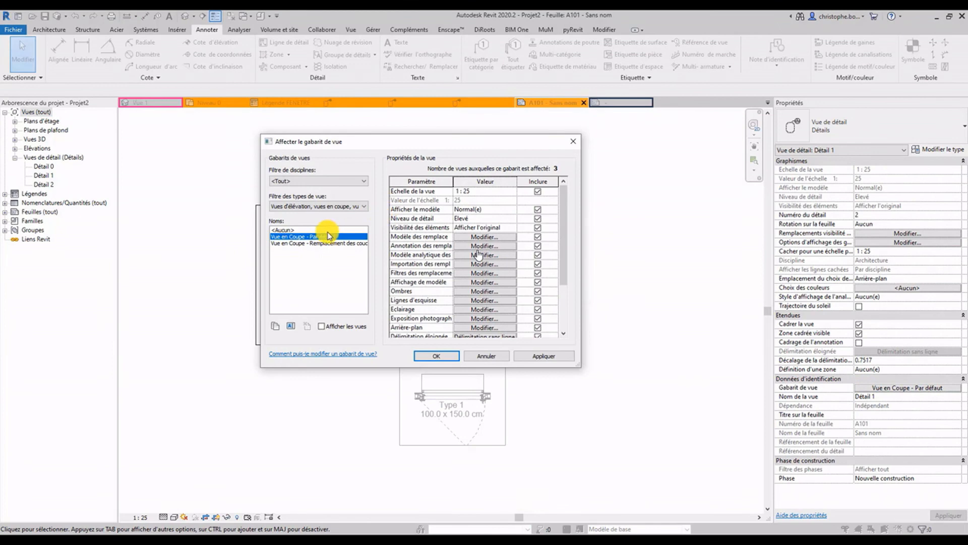
{"action": "left_click", "coordinate": [301, 230]}
{"action": "left_click", "coordinate": [437, 355]}
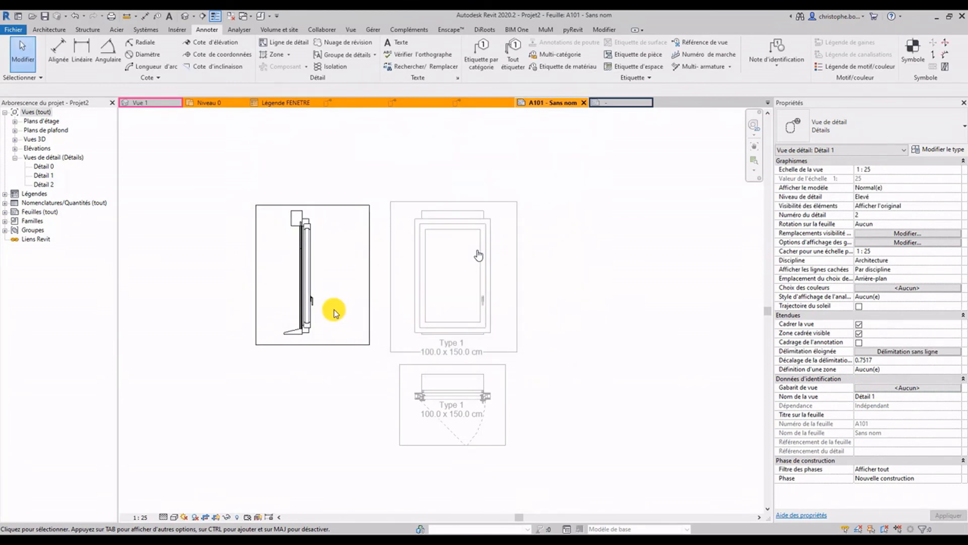
Turn on the Murs model category in the visibility/graphics overrides of Détail 1.
{"action": "key", "text": "v"}
{"action": "key", "text": "v"}
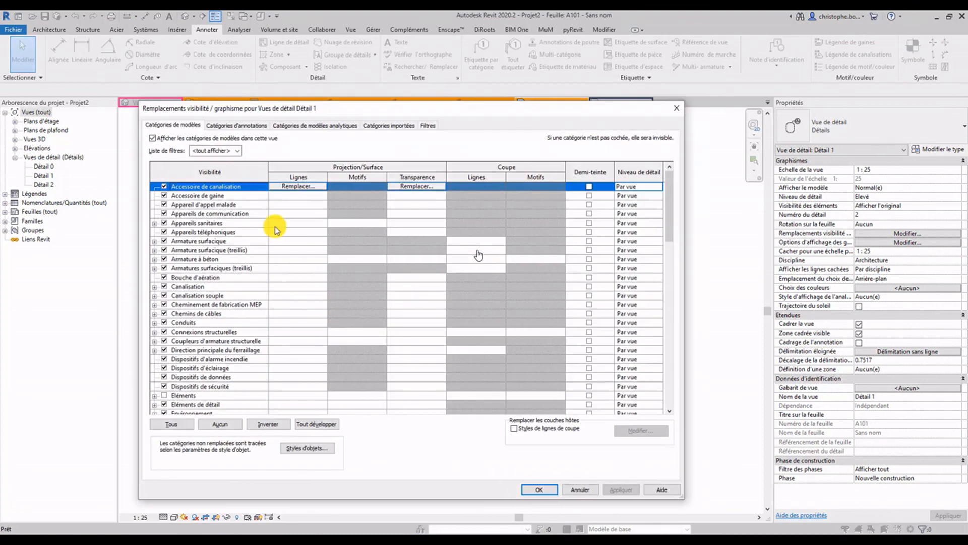
{"action": "left_click", "coordinate": [196, 267]}
{"action": "left_click", "coordinate": [179, 395]}
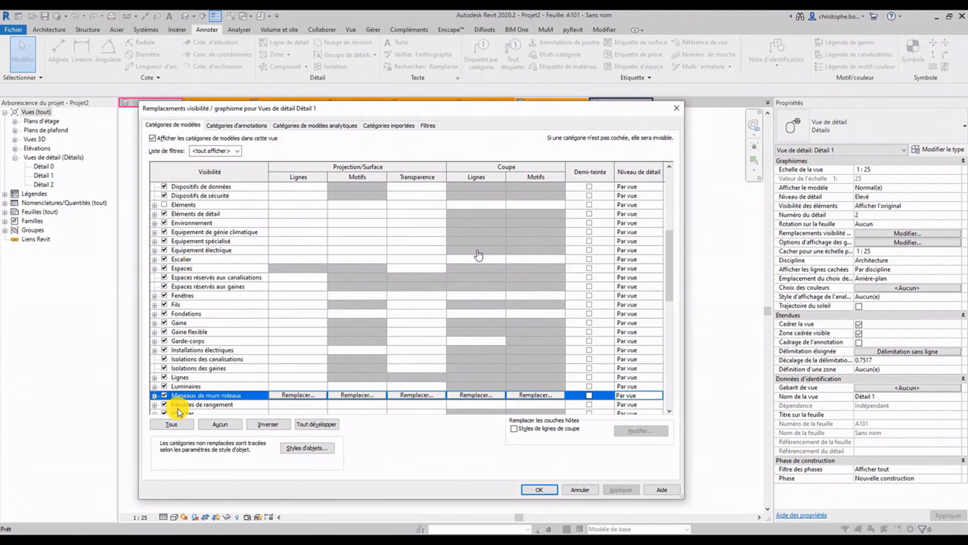
{"action": "scroll", "coordinate": [167, 393], "scroll_direction": "down", "scroll_amount": 8}
{"action": "left_click", "coordinate": [168, 386]}
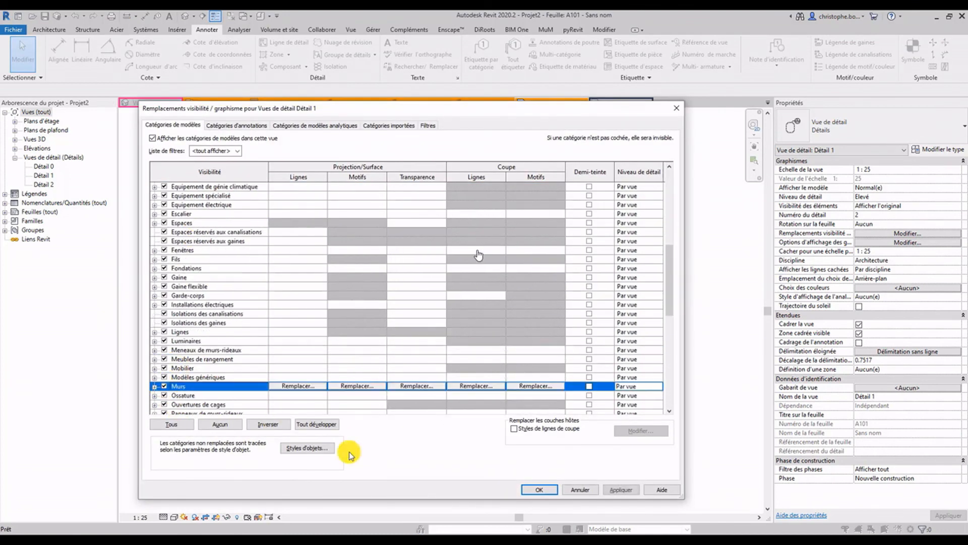
{"action": "left_click", "coordinate": [538, 489]}
Extend the Détail 1 crop region down past Niveau 0 and shorten both ends of the level line to fit inside it.
{"action": "left_click", "coordinate": [341, 346]}
{"action": "left_click_drag", "start_coordinate": [315, 346], "coordinate": [316, 398]}
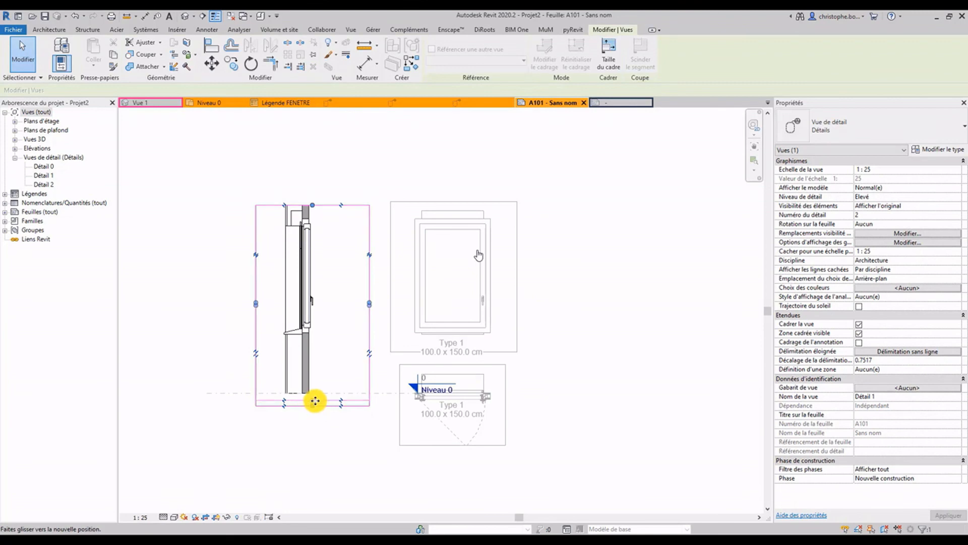
{"action": "left_click", "coordinate": [359, 391]}
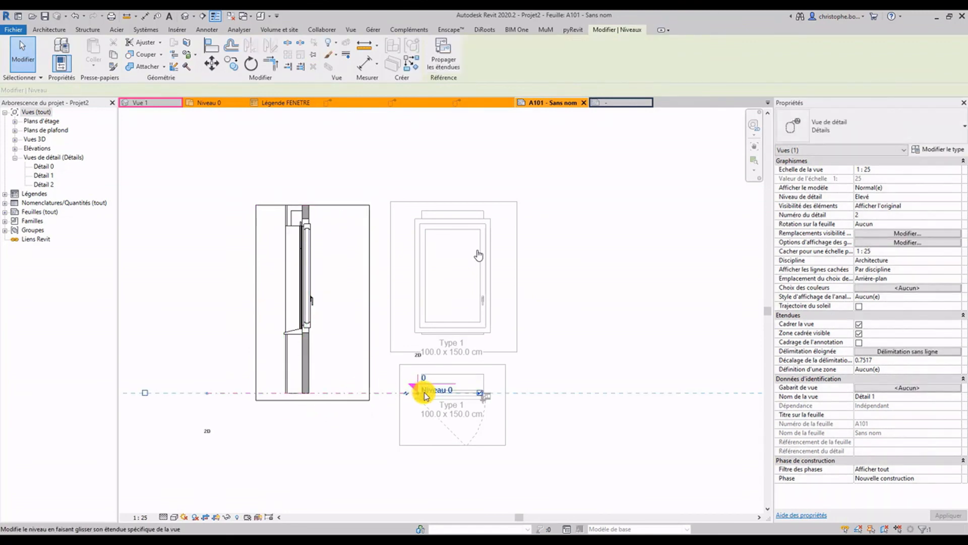
{"action": "left_click_drag", "start_coordinate": [418, 393], "coordinate": [323, 393]}
{"action": "left_click_drag", "start_coordinate": [207, 397], "coordinate": [275, 392]}
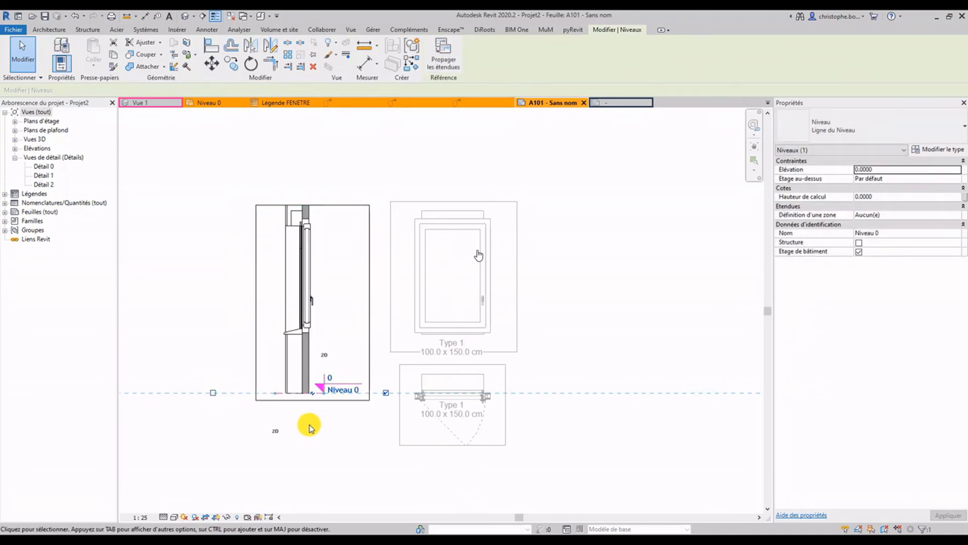
{"action": "double_click", "coordinate": [311, 422]}
Place the Légende FENETRE legend on sheet A101, beside the three detail views.
{"action": "scroll", "coordinate": [325, 302], "scroll_direction": "up", "scroll_amount": 3}
{"action": "middle_click_drag", "start_coordinate": [327, 315], "coordinate": [344, 422]}
{"action": "middle_click_drag", "start_coordinate": [366, 343], "coordinate": [345, 263]}
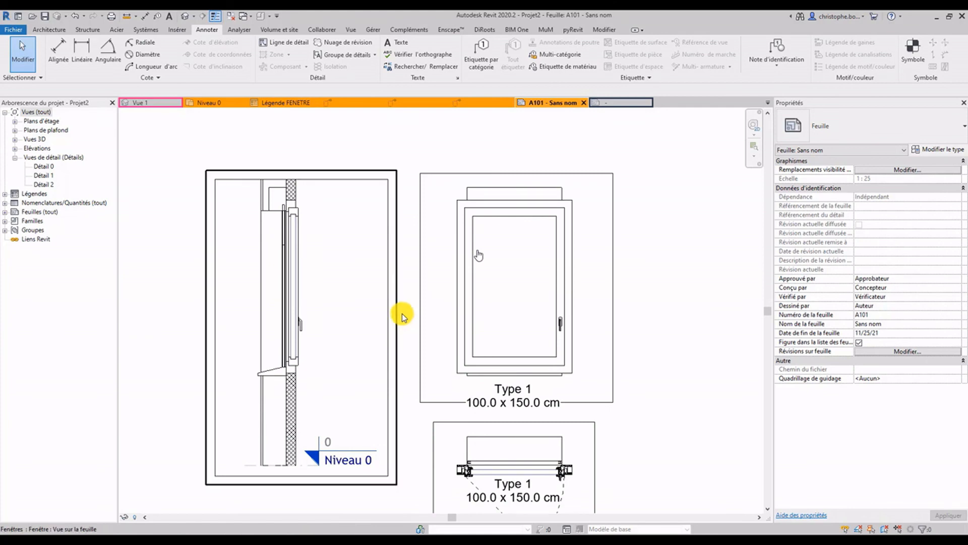
{"action": "scroll", "coordinate": [372, 301], "scroll_direction": "down", "scroll_amount": 2}
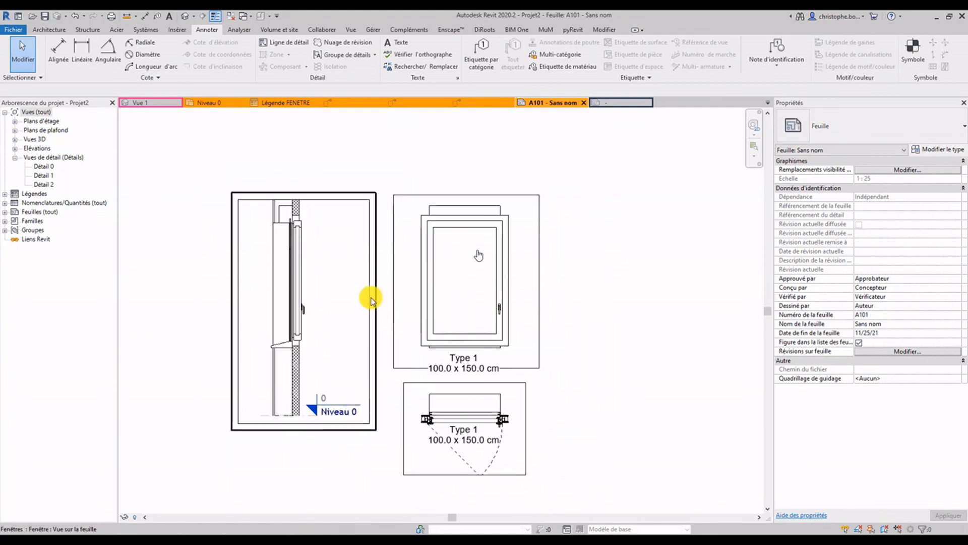
{"action": "scroll", "coordinate": [362, 294], "scroll_direction": "down", "scroll_amount": 2}
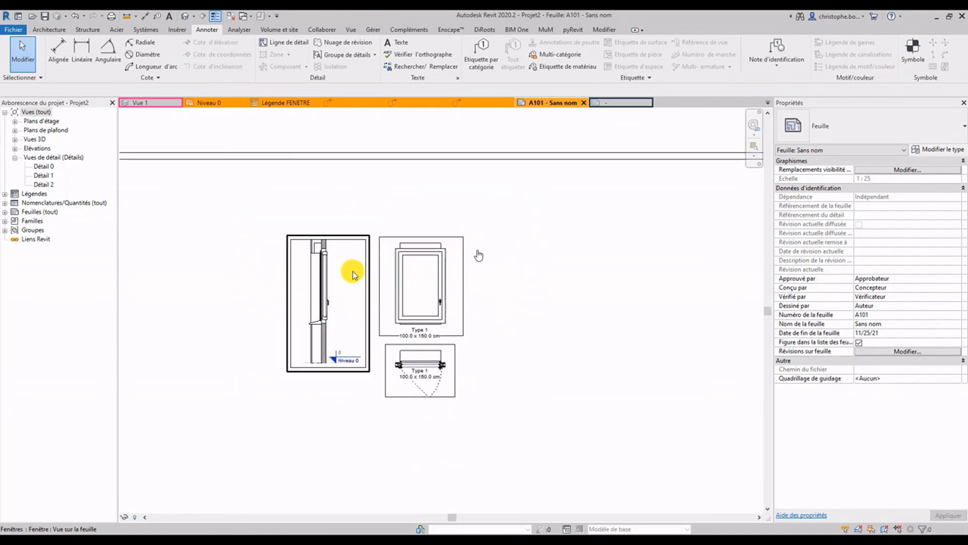
{"action": "left_click", "coordinate": [4, 194]}
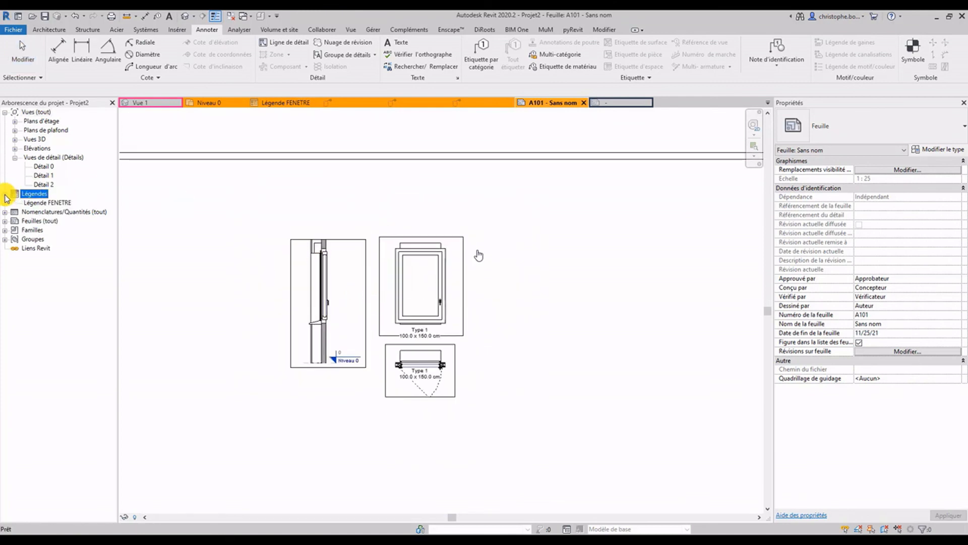
{"action": "left_click", "coordinate": [66, 203]}
{"action": "left_click_drag", "start_coordinate": [73, 212], "coordinate": [625, 300]}
{"action": "left_click", "coordinate": [620, 348]}
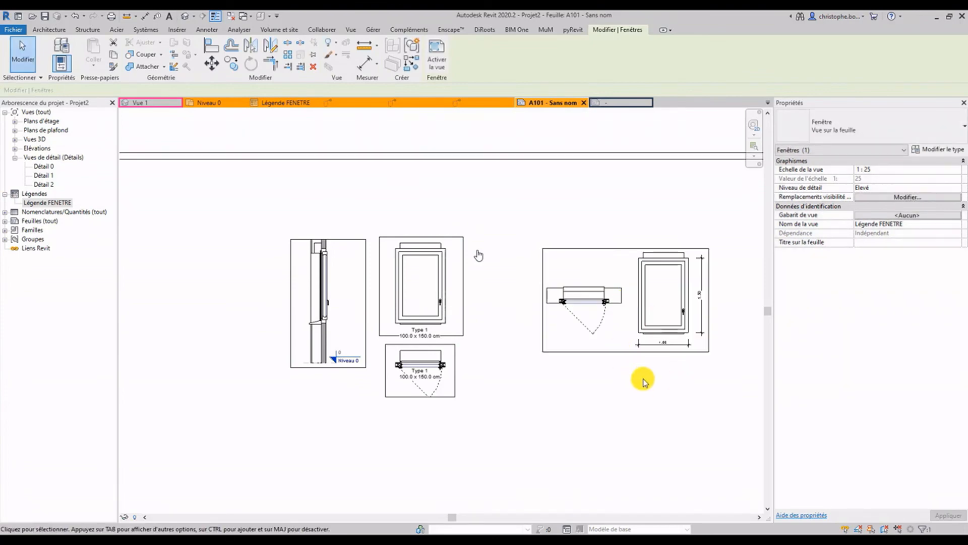
{"action": "left_click", "coordinate": [643, 381]}
{"action": "scroll", "coordinate": [640, 375], "scroll_direction": "down", "scroll_amount": 3}
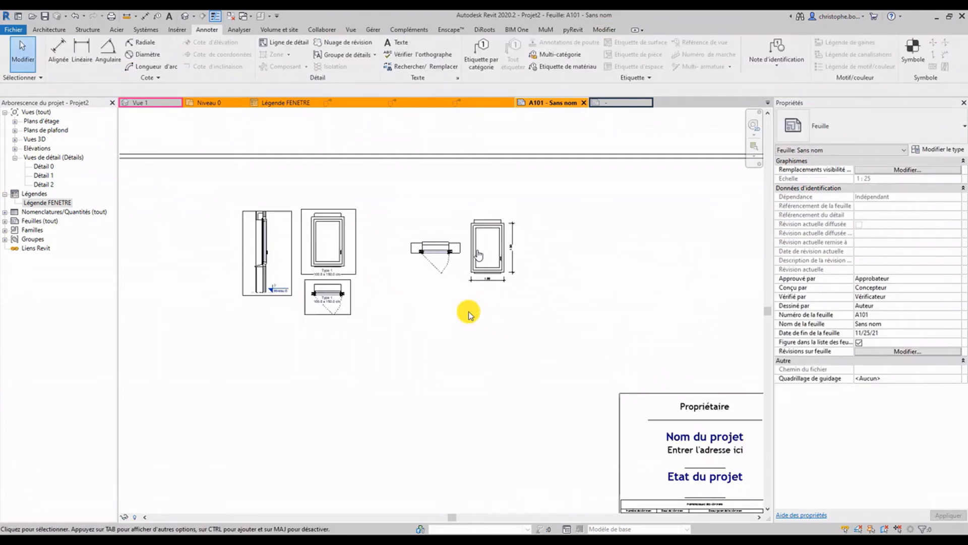